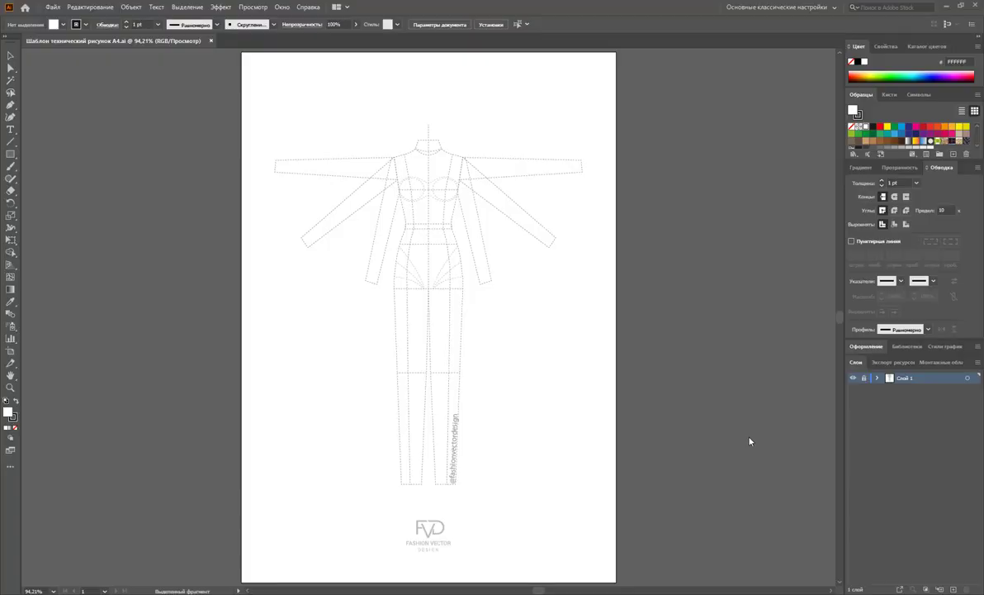
# Step: Unlock Layer 1 and delete the right and left outstretched arm outlines from the croquis
pyautogui.press('p')
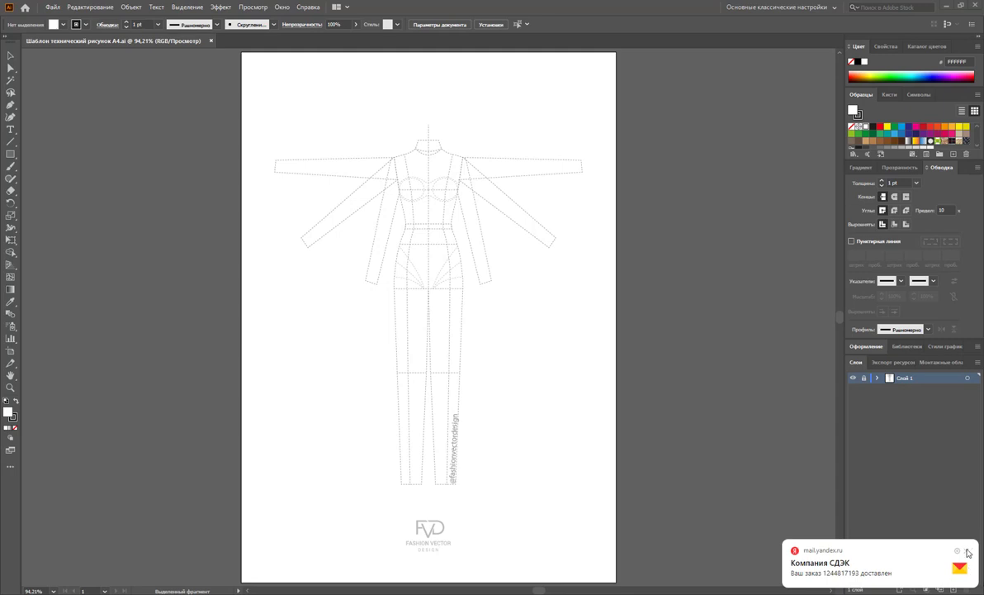
pyautogui.click(967, 550)
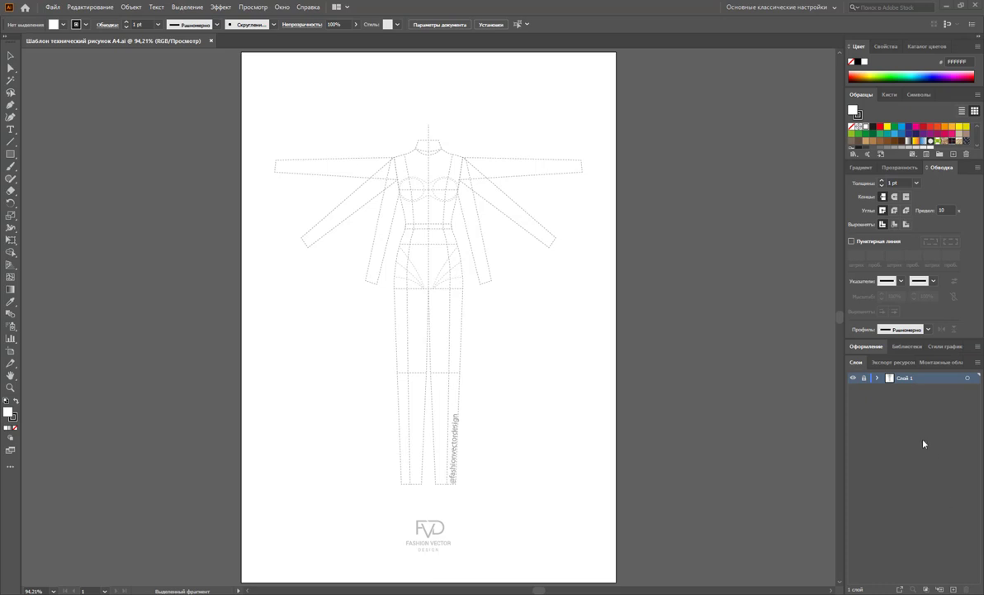
pyautogui.click(865, 378)
pyautogui.click(11, 68)
pyautogui.moveTo(573, 281); pyautogui.dragTo(530, 136)
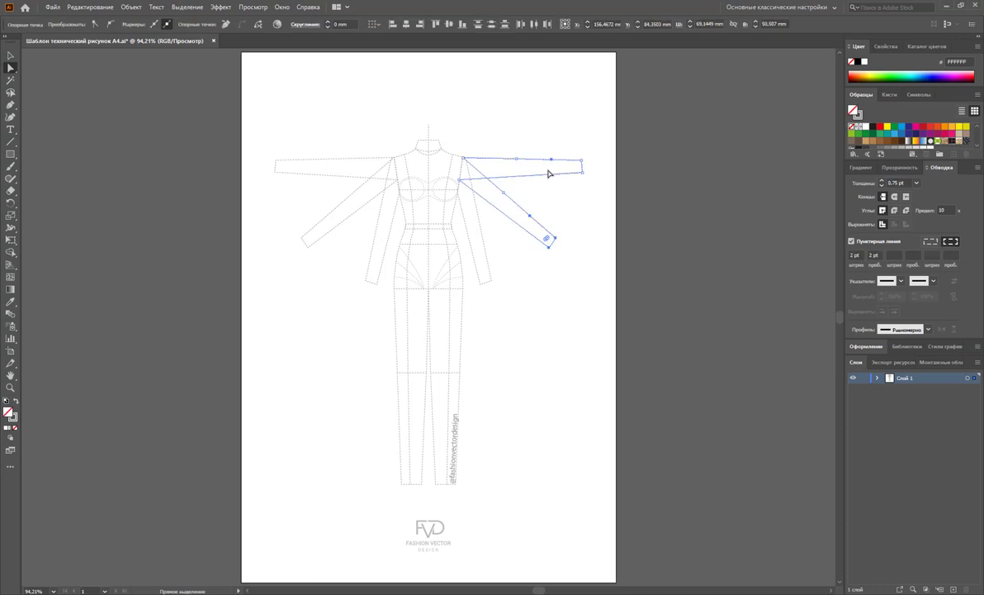
pyautogui.press('Delete')
pyautogui.press('Delete')
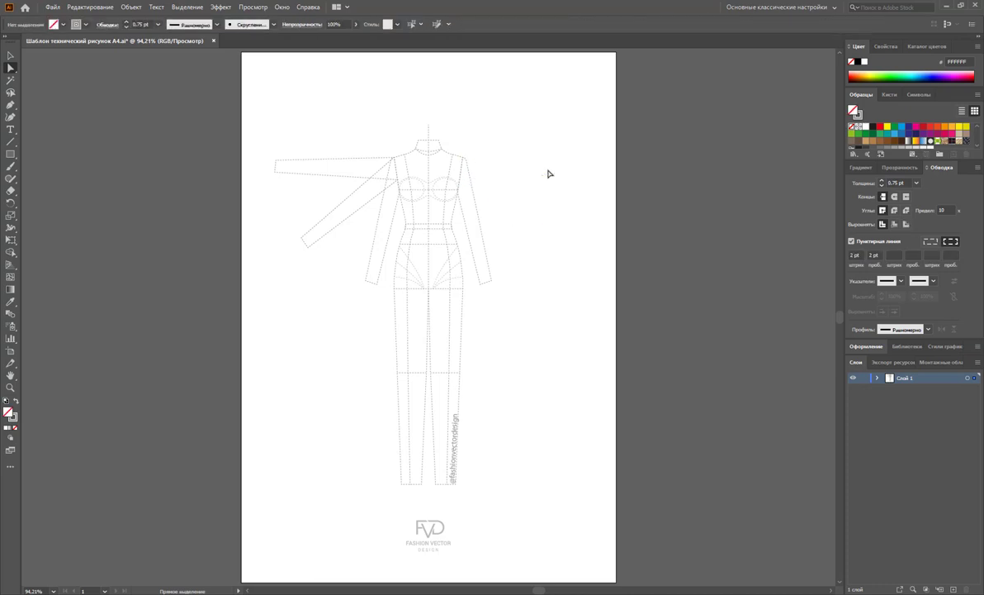
pyautogui.moveTo(295, 105); pyautogui.dragTo(358, 261)
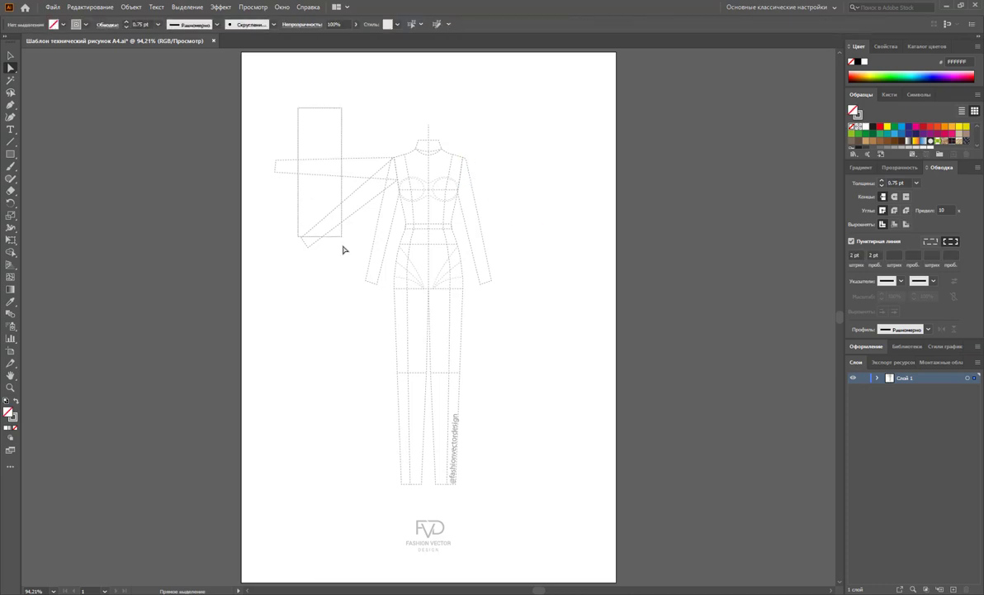
pyautogui.press('Delete')
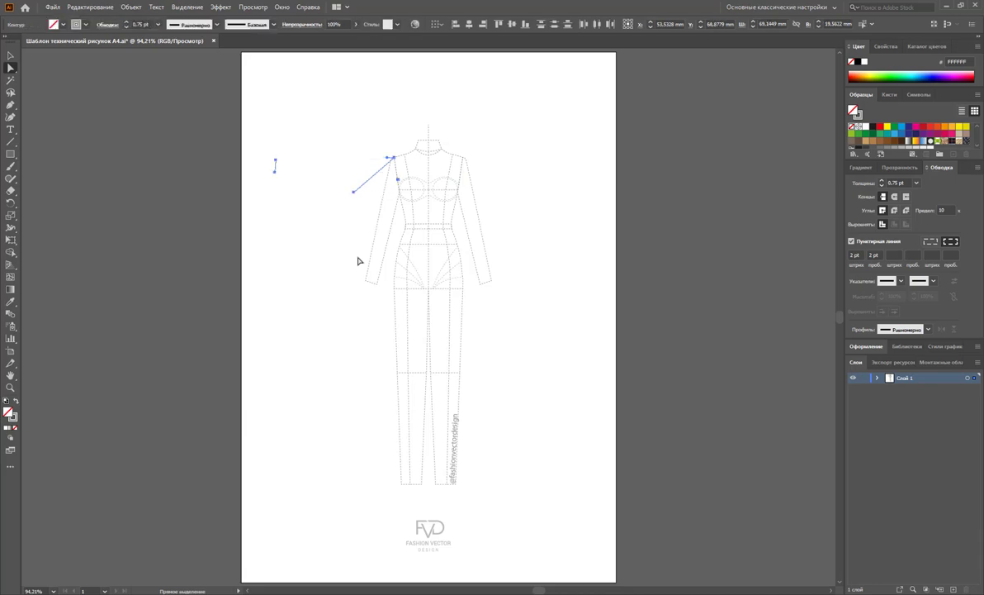
pyautogui.press('Delete')
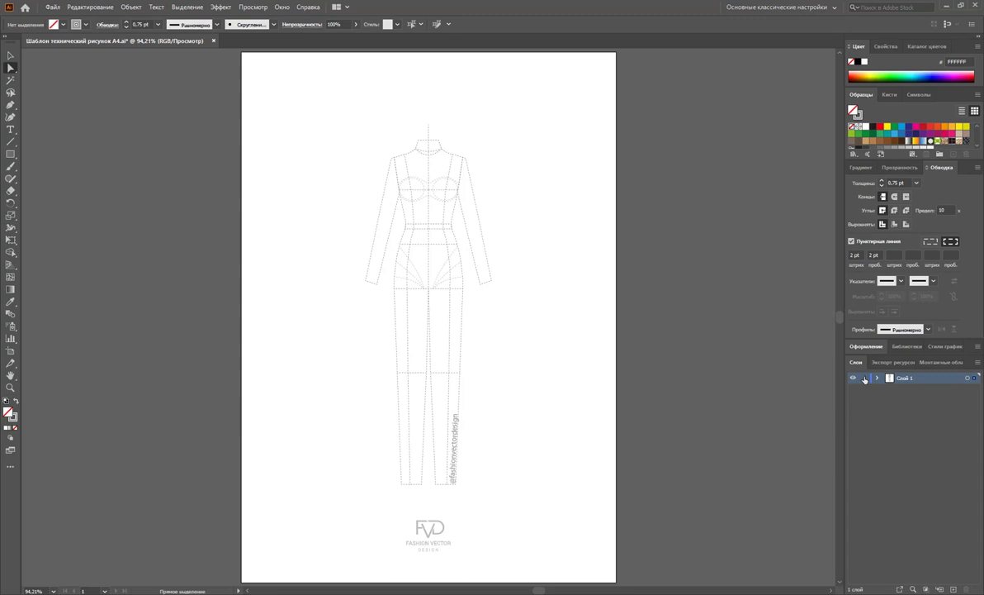
# Step: Relock Layer 1 and create Слой 2 above it with Ctrl+L
pyautogui.click(863, 378)
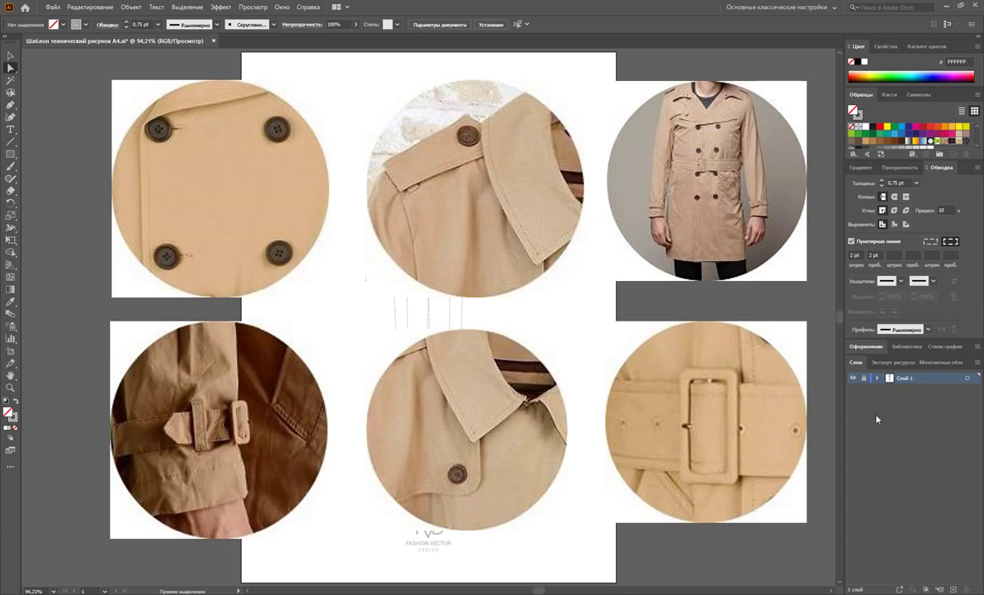
pyautogui.hotkey('ctrl', 'l')
# Step: Marquee-zoom around the croquis so the standing figure fills the window
pyautogui.click(12, 107)
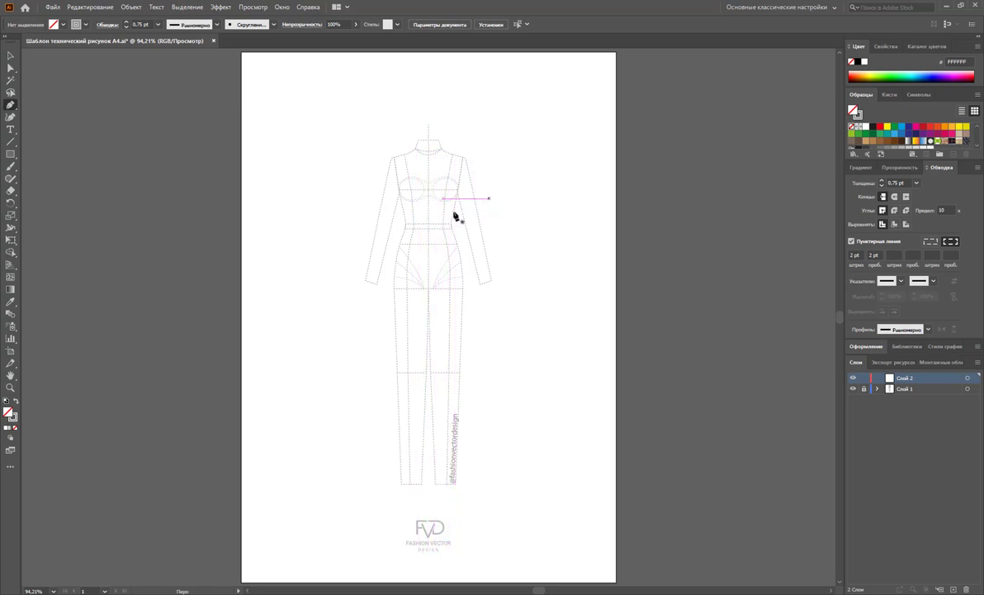
pyautogui.click(23, 150)
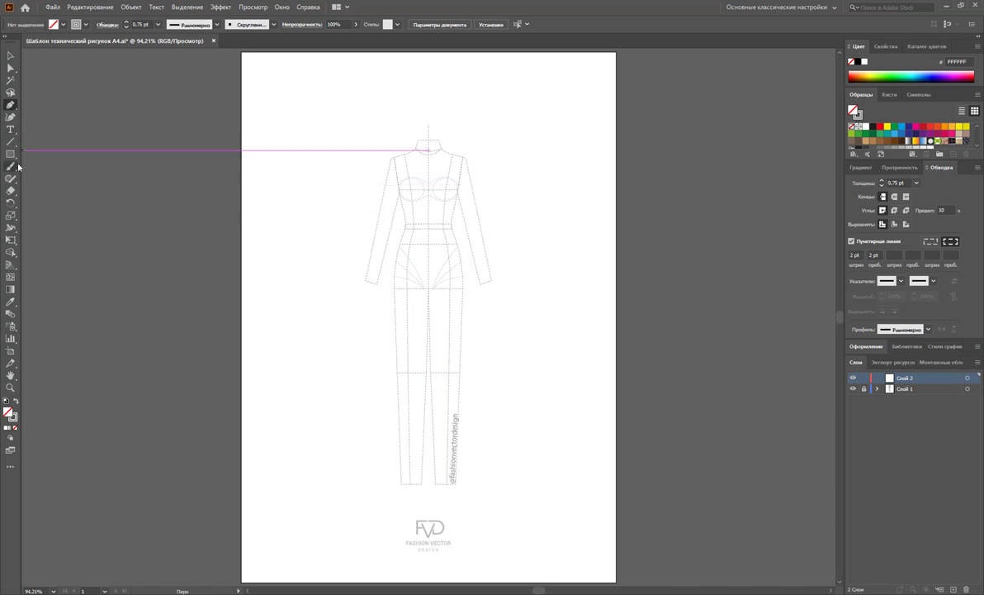
pyautogui.click(10, 386)
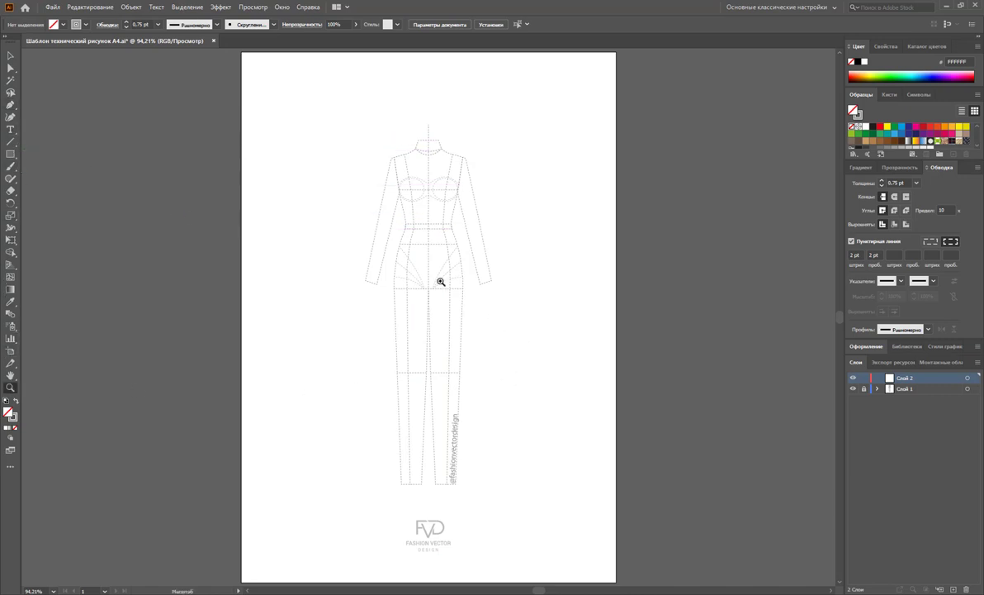
pyautogui.moveTo(433, 270); pyautogui.dragTo(460, 295)
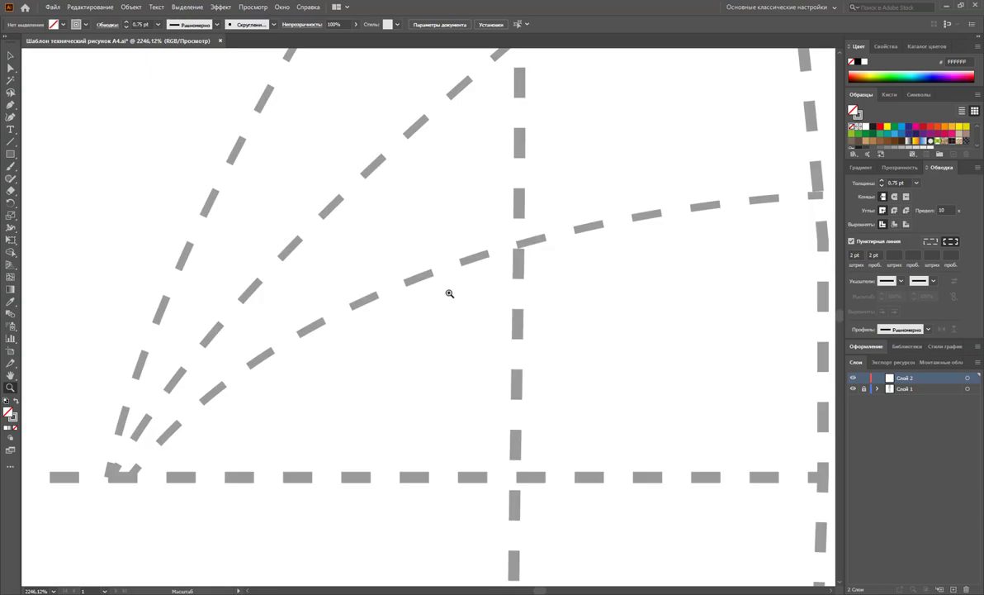
pyautogui.hotkey('ctrl', '0')
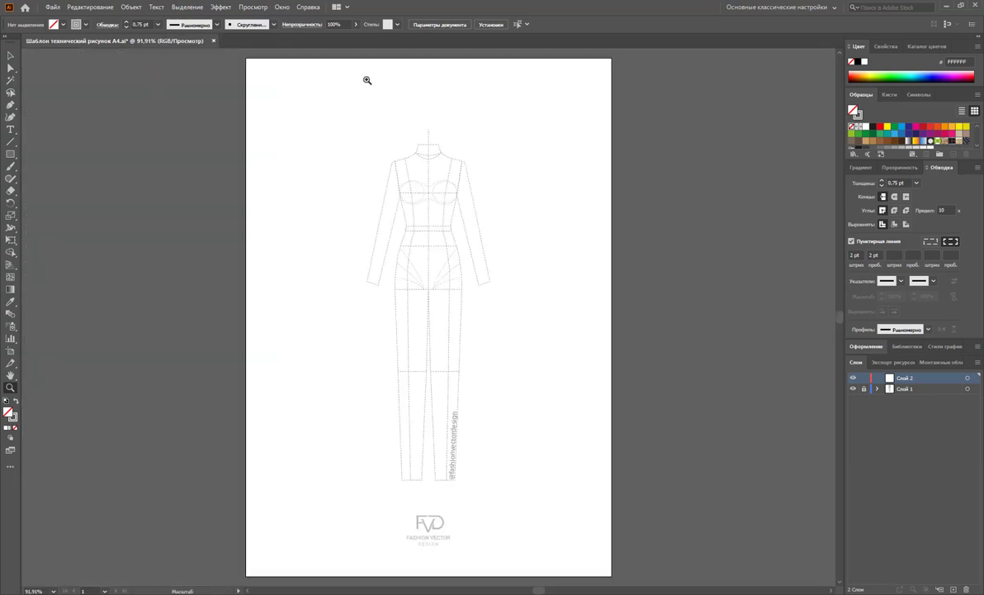
pyautogui.moveTo(350, 130); pyautogui.dragTo(523, 493)
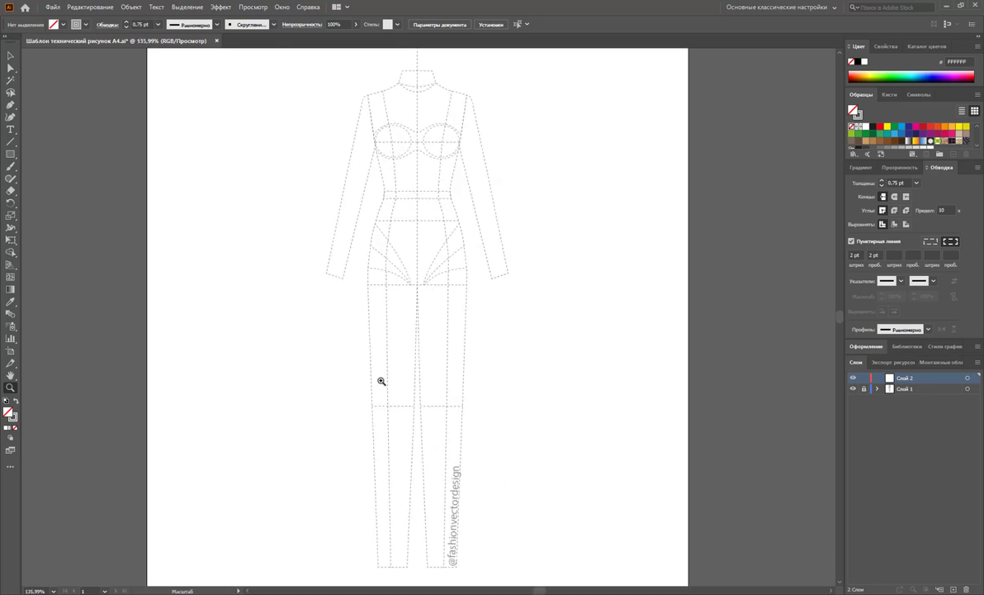
# Step: Set the Pen stroke to solid near-black #1D1D1B with Dashed Line turned off
pyautogui.click(9, 105)
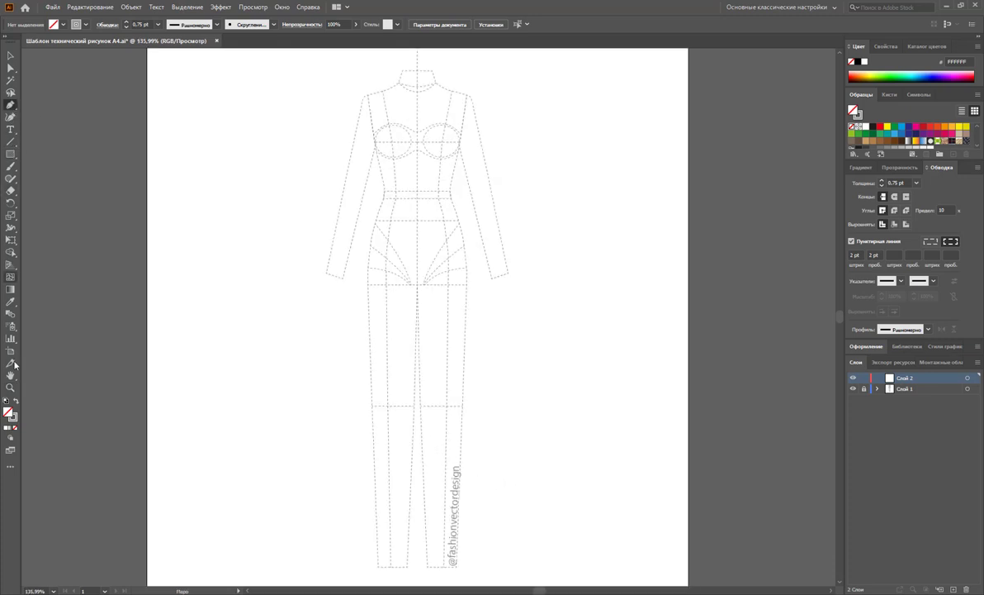
pyautogui.click(11, 419)
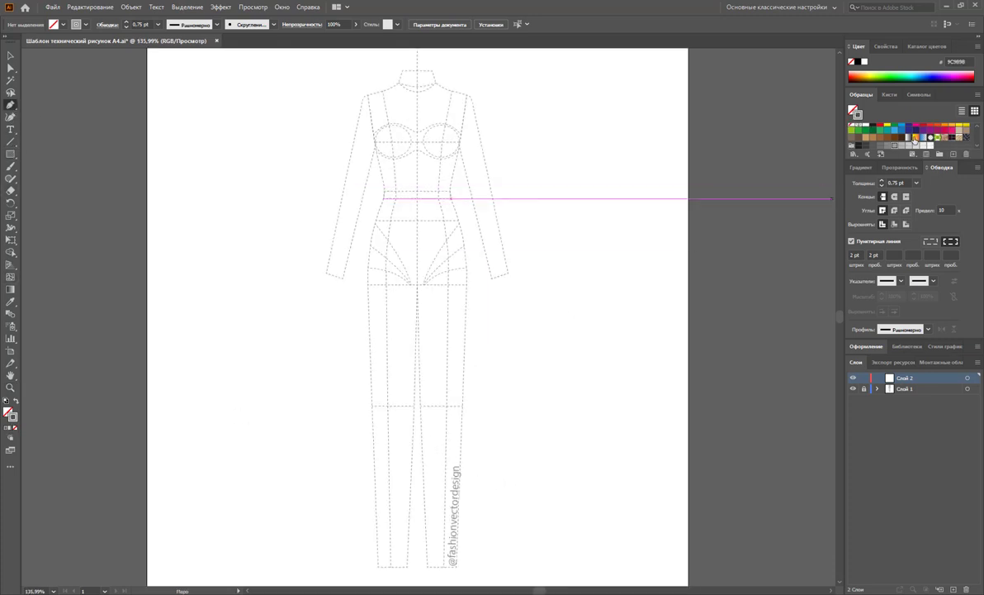
pyautogui.scroll(1, 864, 132)
pyautogui.click(873, 129)
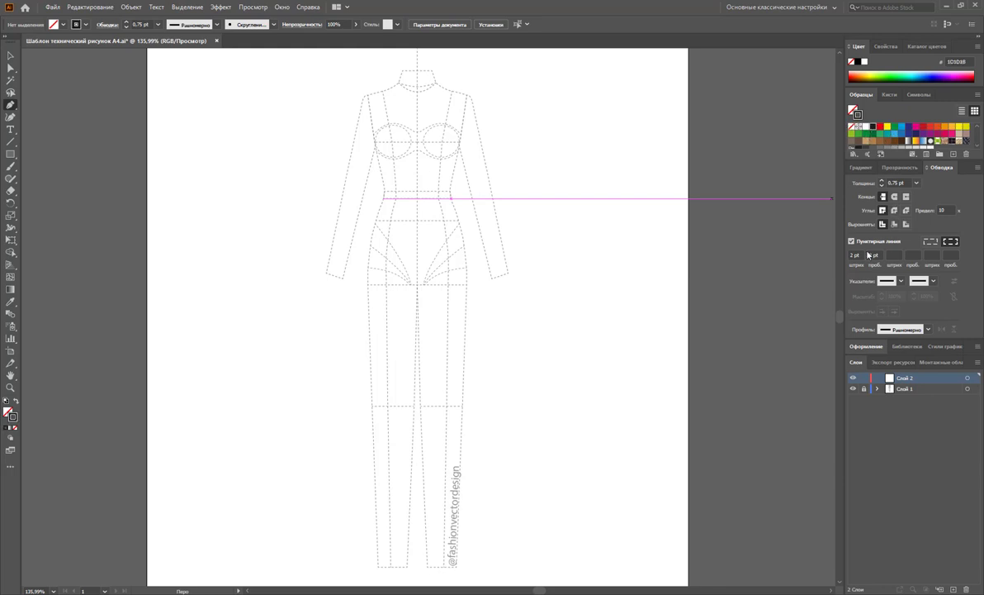
pyautogui.click(852, 241)
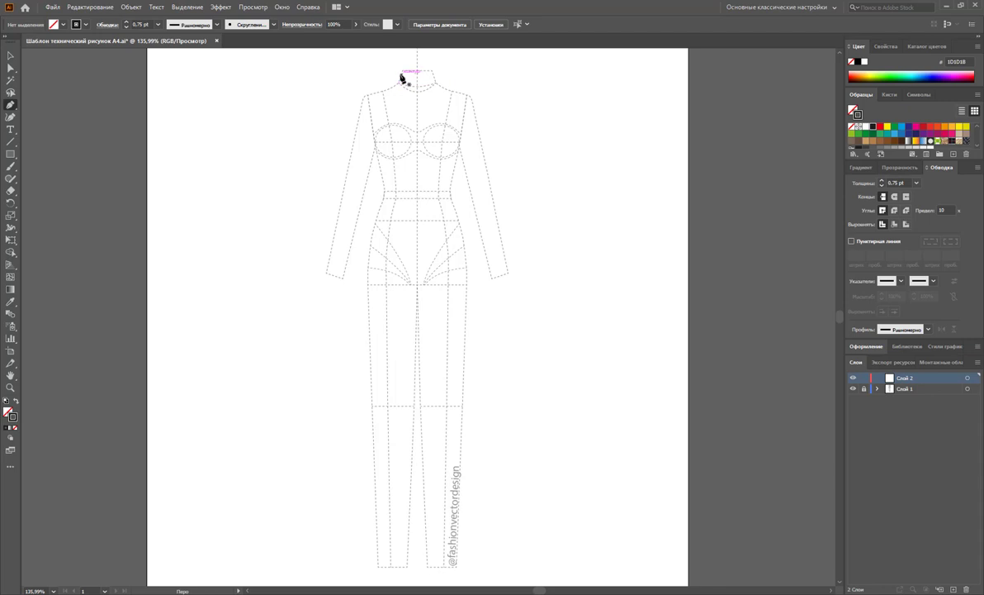
# Step: Draw the panel's front edge from the collar corner down to a slightly curved hem
pyautogui.click(399, 73)
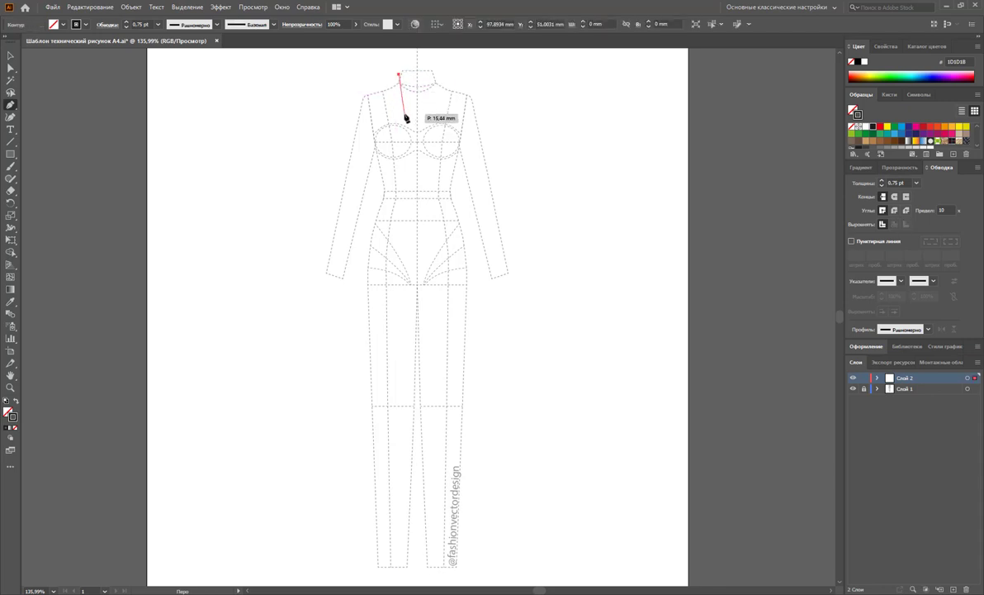
pyautogui.moveTo(422, 135); pyautogui.dragTo(423, 151)
pyautogui.click(425, 192)
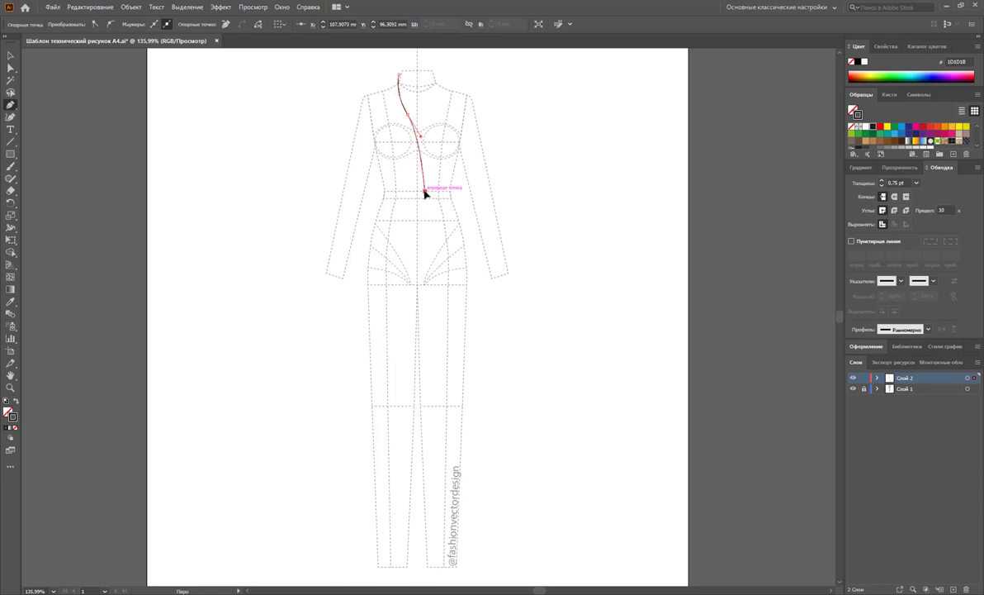
pyautogui.click(425, 450)
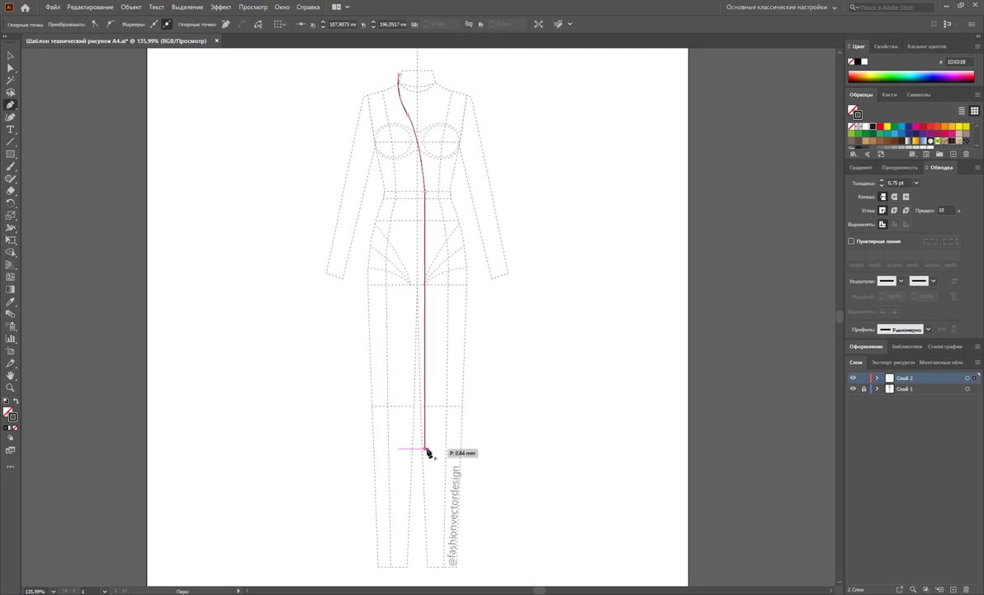
pyautogui.click(371, 450)
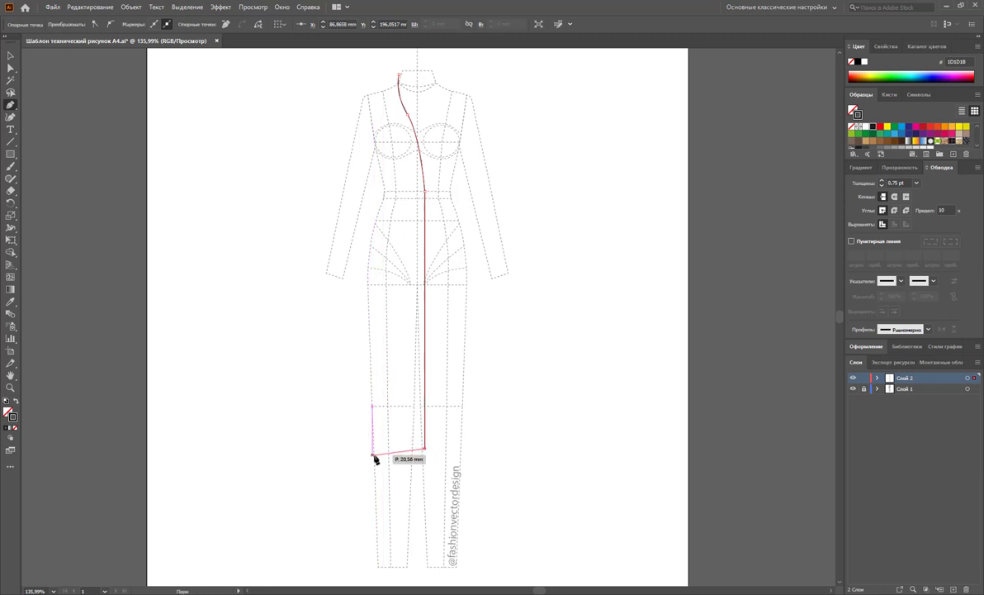
pyautogui.hotkey('ctrl', 'z')
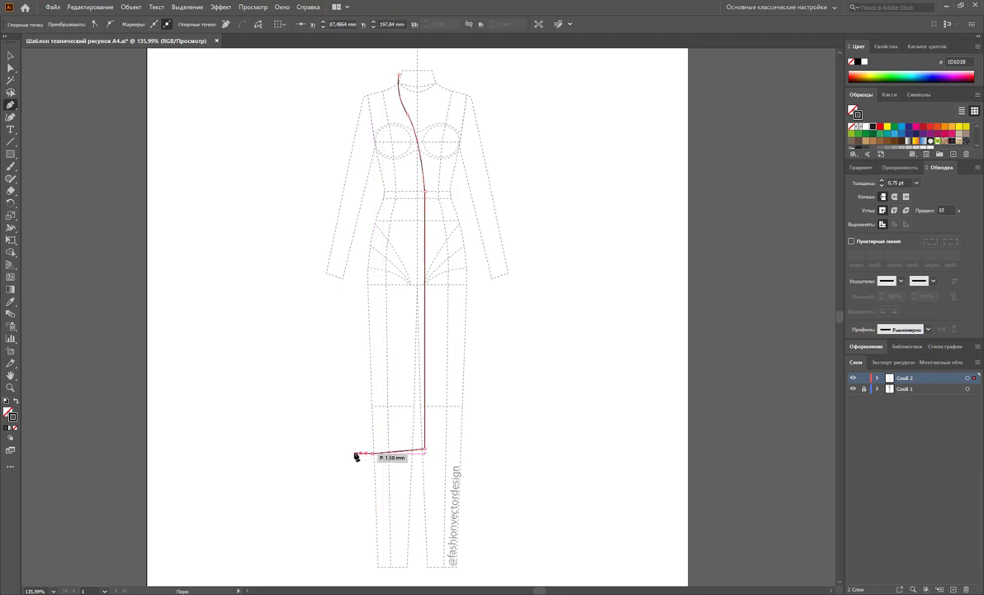
pyautogui.moveTo(353, 453); pyautogui.dragTo(344, 453)
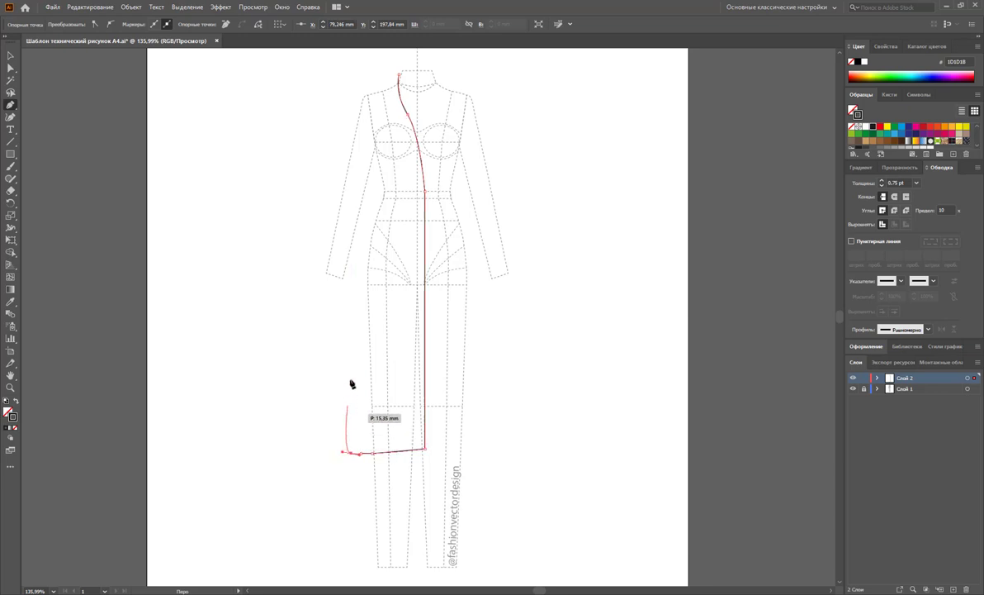
pyautogui.click(334, 454)
# Step: Continue the side line from the hem through the waist to the shoulder, closing at the start
pyautogui.press('ctrl')
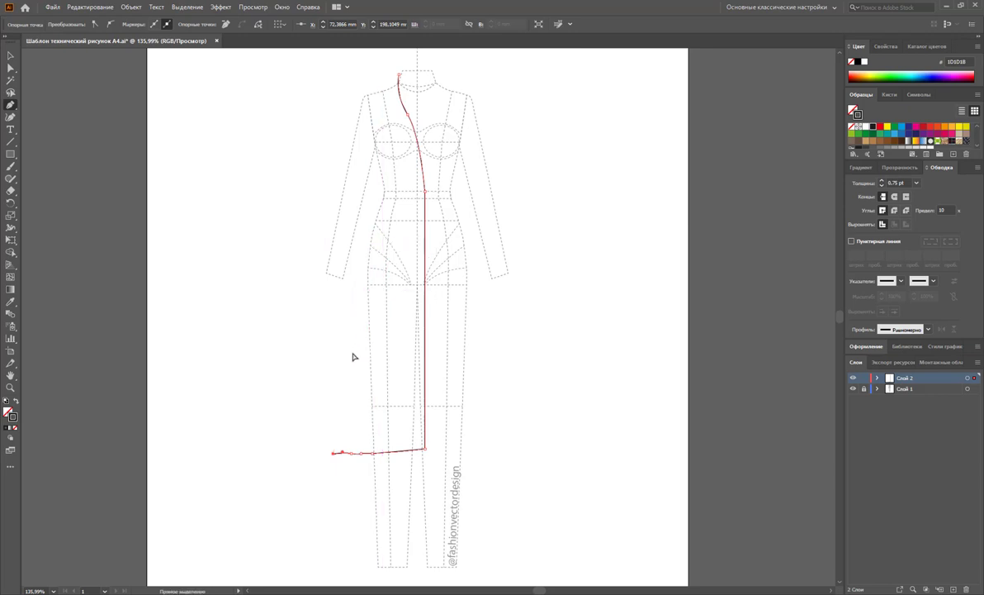
pyautogui.keyDown('ctrl'); pyautogui.click(341, 451); pyautogui.keyUp('ctrl')
pyautogui.click(342, 451)
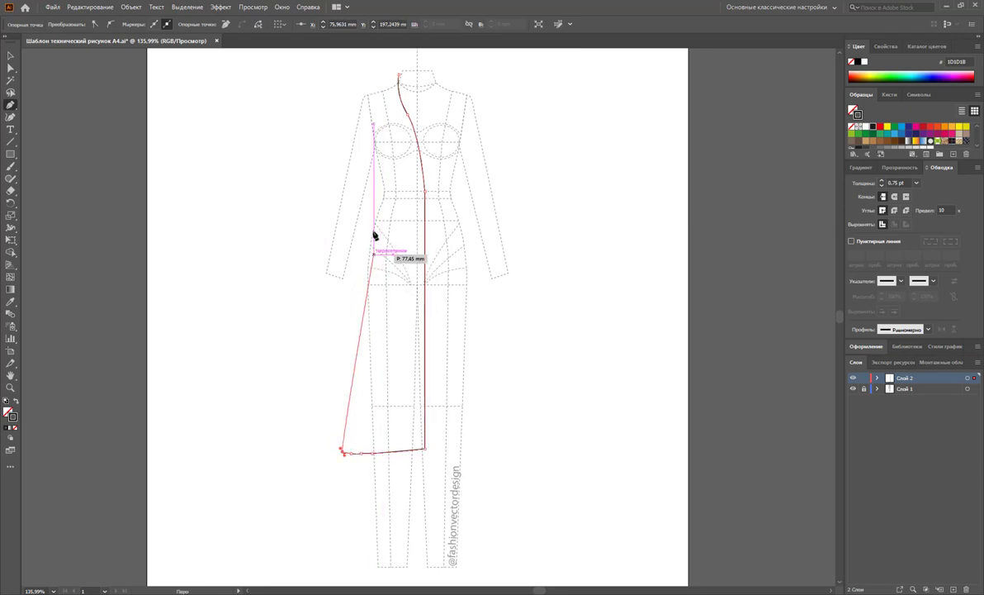
pyautogui.click(384, 192)
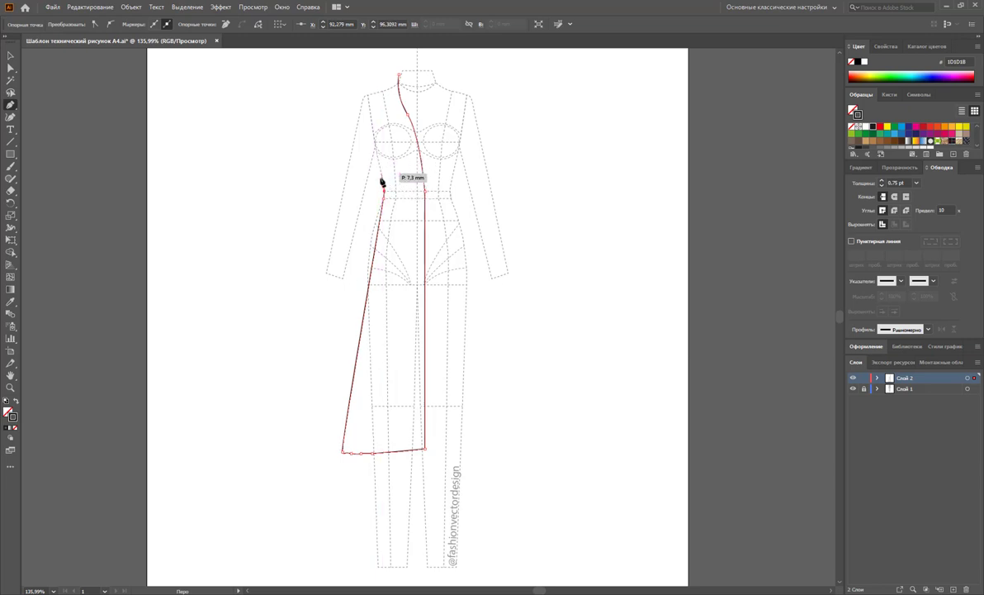
pyautogui.keyDown('ctrl'); pyautogui.click(379, 188); pyautogui.keyUp('ctrl')
pyautogui.click(382, 190)
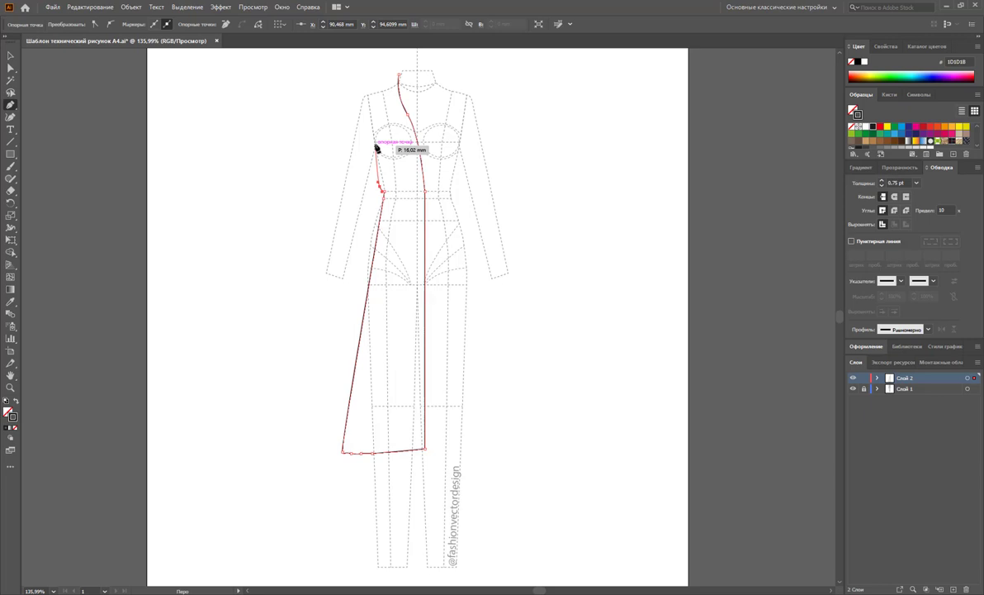
pyautogui.click(377, 148)
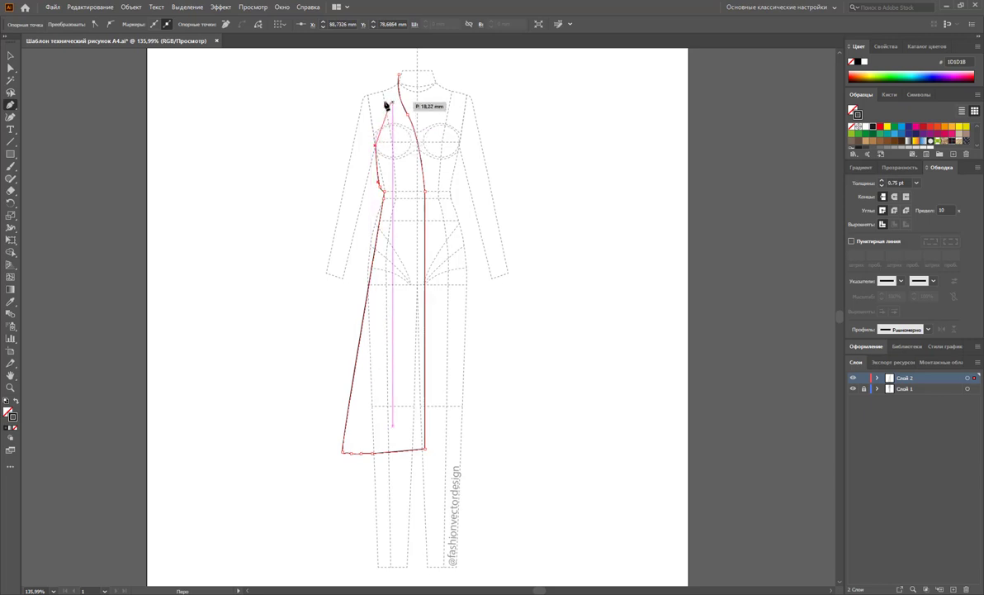
pyautogui.click(369, 96)
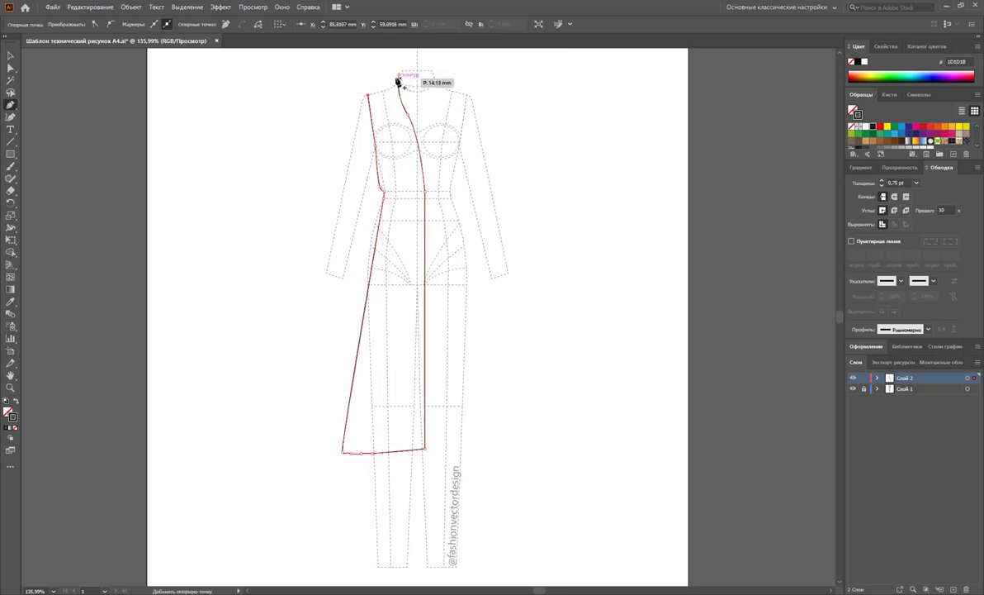
pyautogui.click(397, 81)
# Step: Shorten the neck point's curve handles and join the neck piece to the body outline
pyautogui.scroll(4, 398, 81)
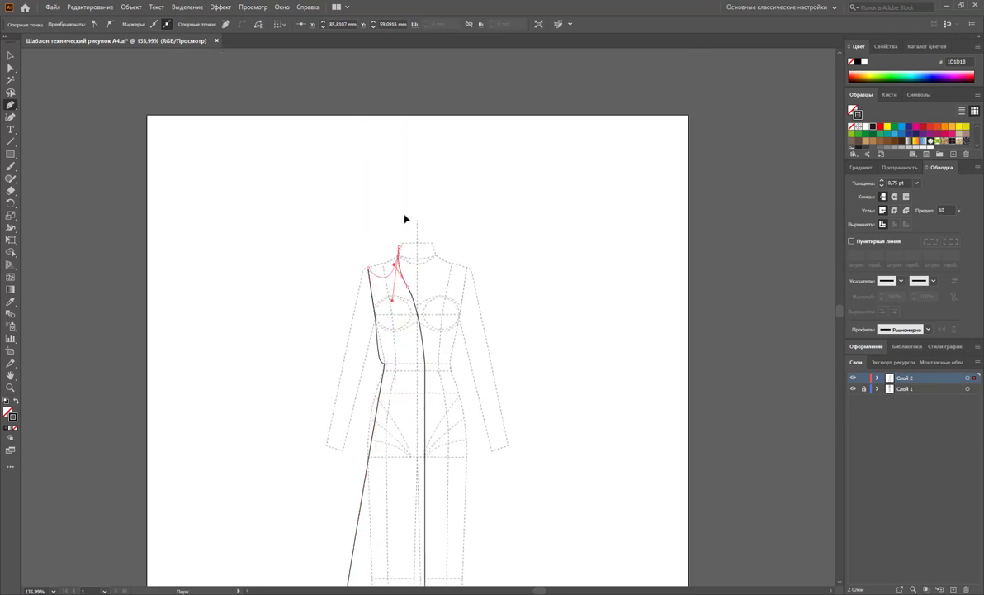
pyautogui.click(398, 246)
pyautogui.click(400, 239)
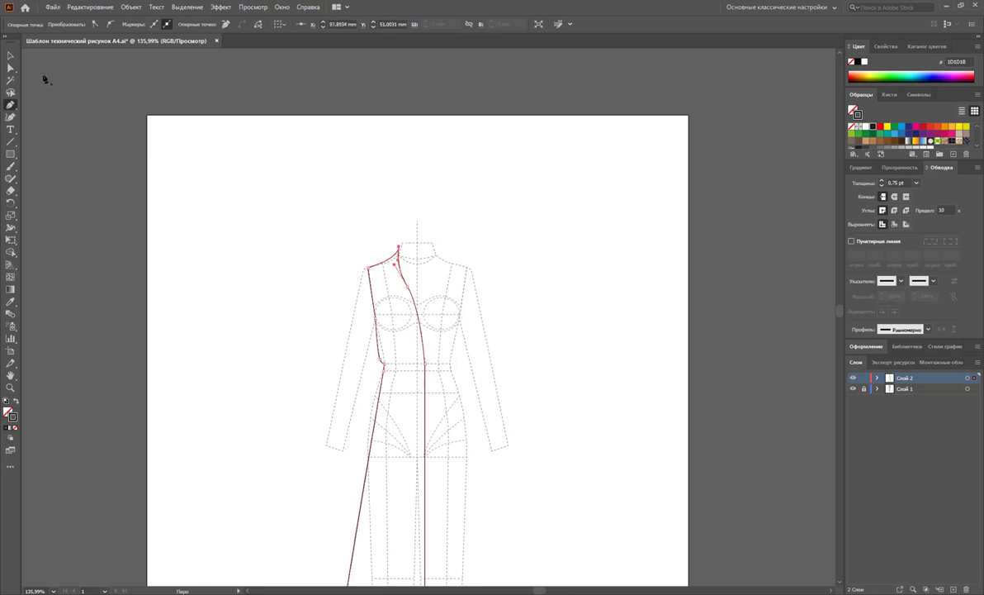
pyautogui.press('v')
pyautogui.scroll(-5, 615, 286)
# Step: Give the coat panel outline a 1 pt stroke with Round Join corners
pyautogui.click(567, 232)
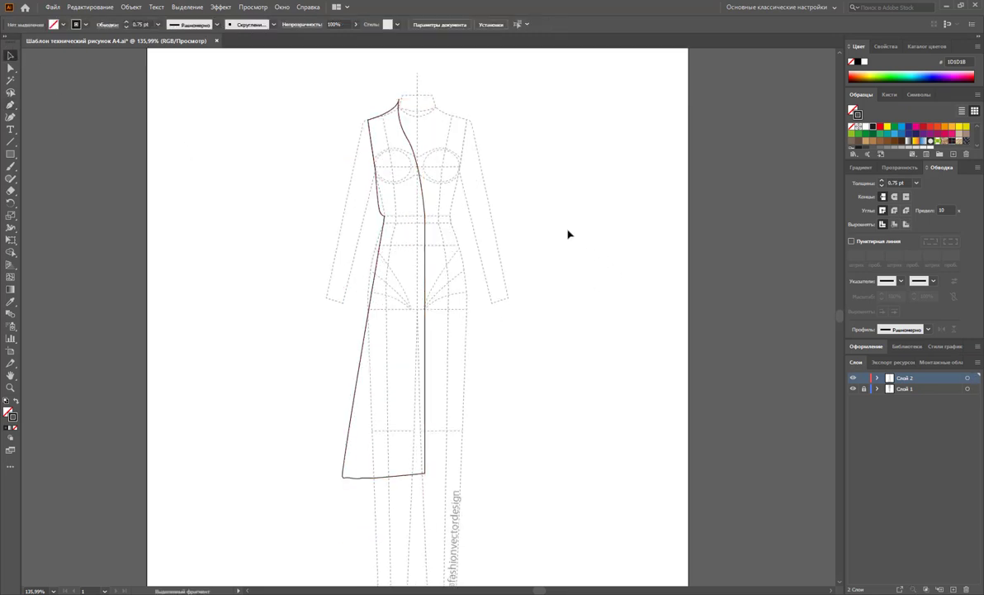
pyautogui.moveTo(577, 215); pyautogui.dragTo(360, 307)
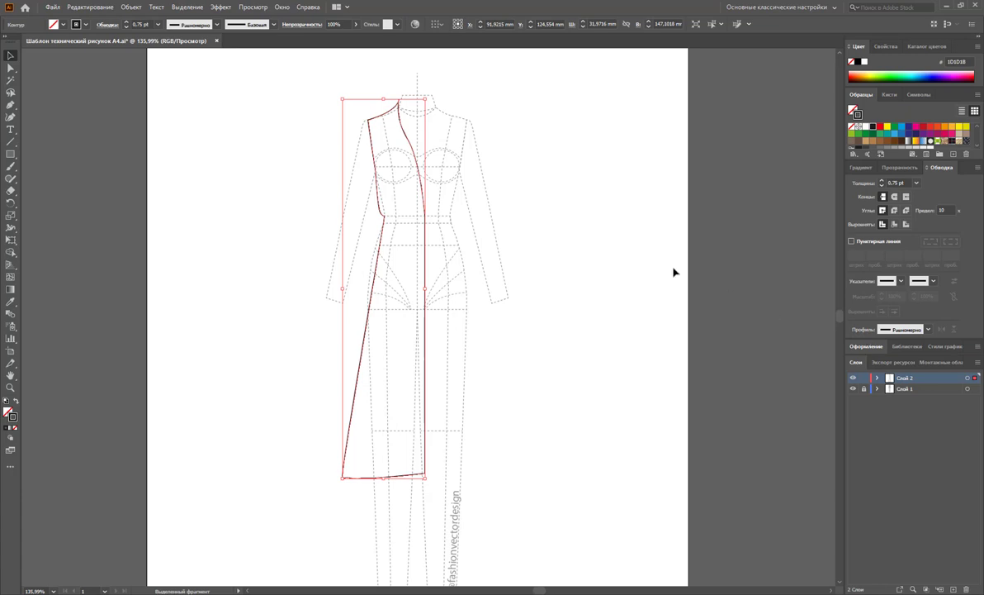
pyautogui.scroll(1, 673, 272)
pyautogui.click(916, 183)
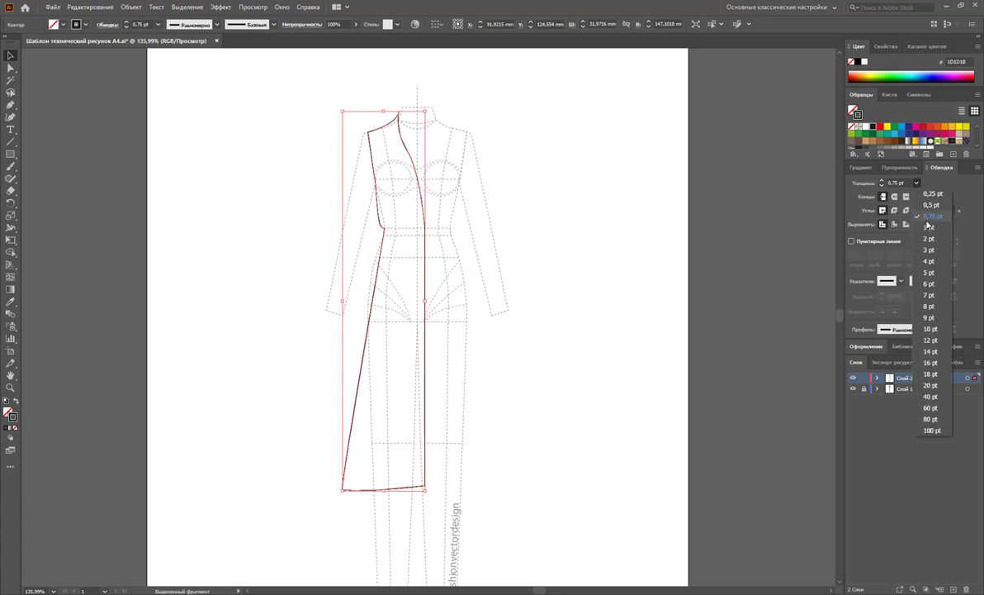
pyautogui.click(929, 227)
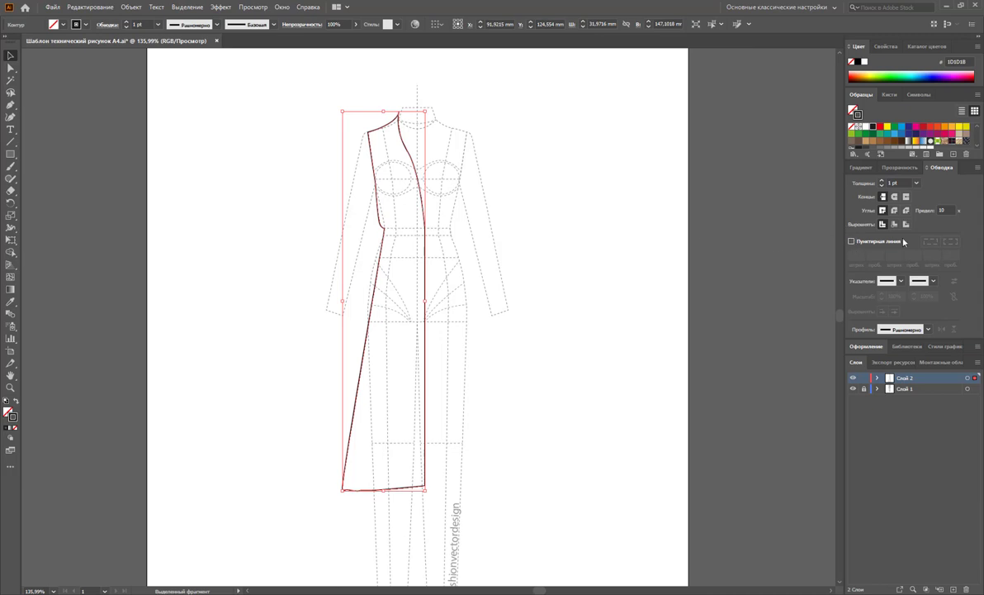
pyautogui.click(896, 212)
pyautogui.click(570, 285)
pyautogui.scroll(-1, 591, 269)
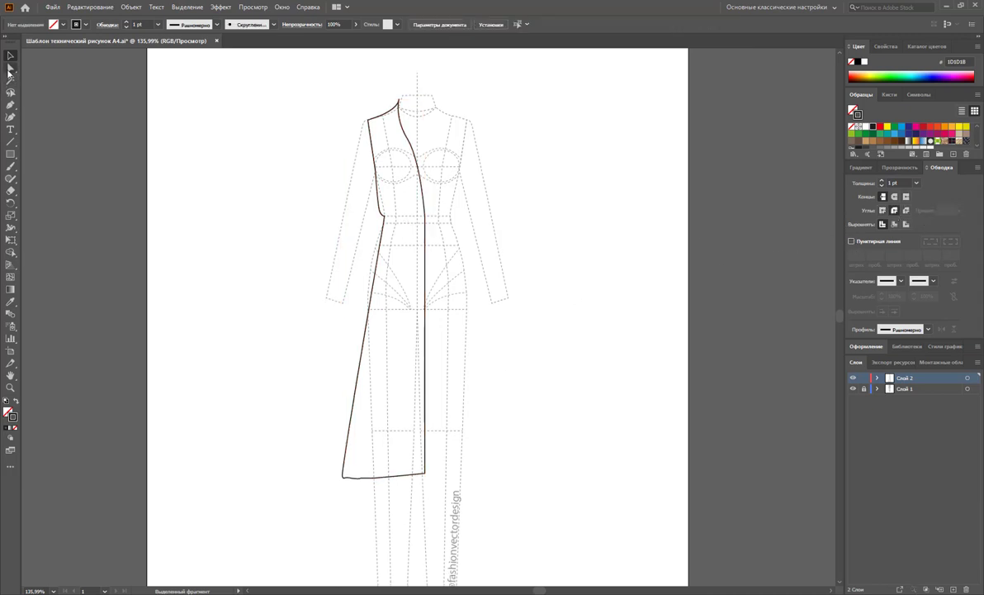
# Step: Tear off the Pen tool variants as a floating panel and move it up
pyautogui.moveTo(11, 106); pyautogui.dragTo(160, 130)
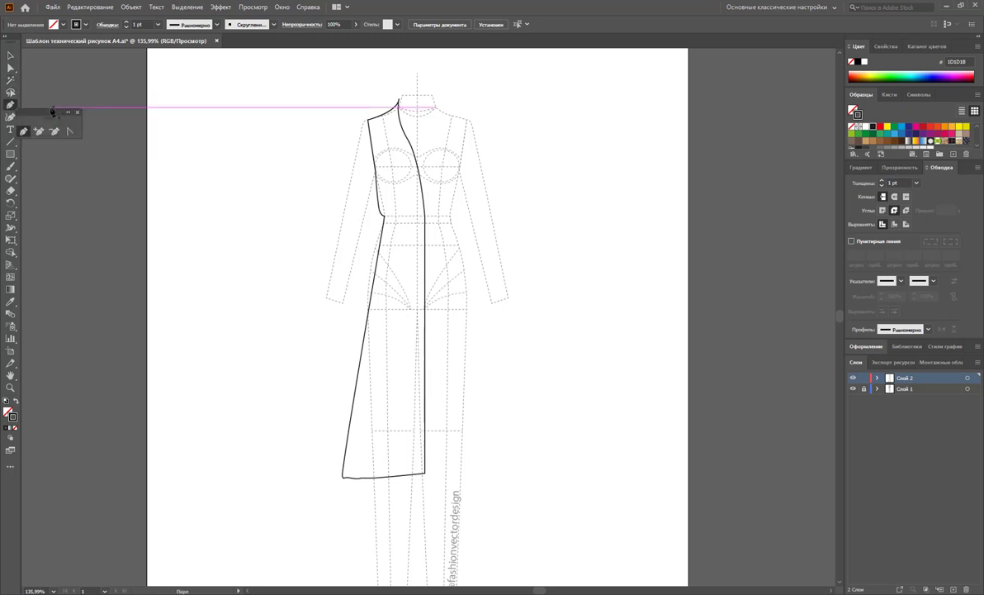
pyautogui.click(68, 85)
pyautogui.press('Escape')
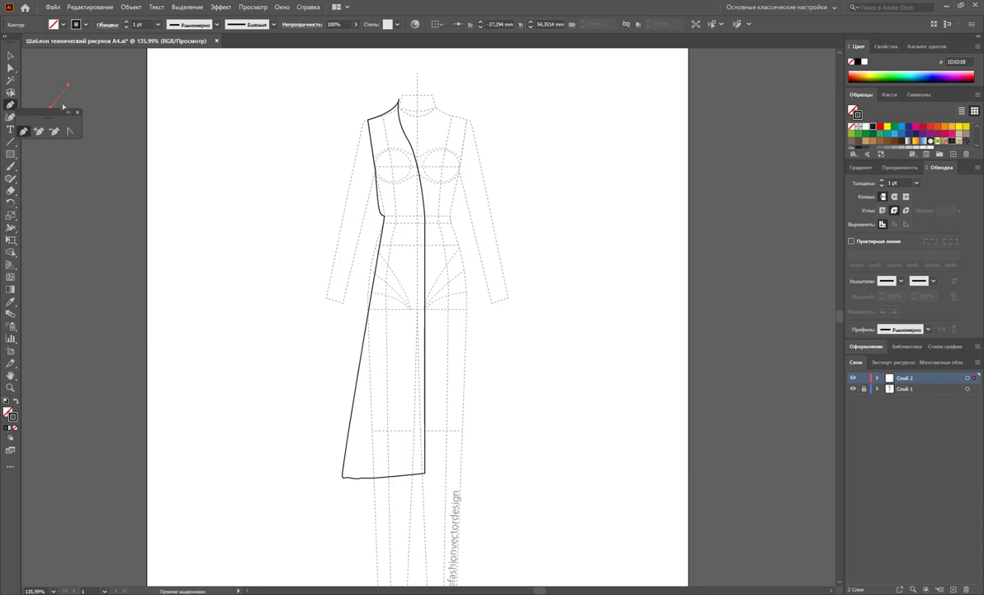
pyautogui.press('v')
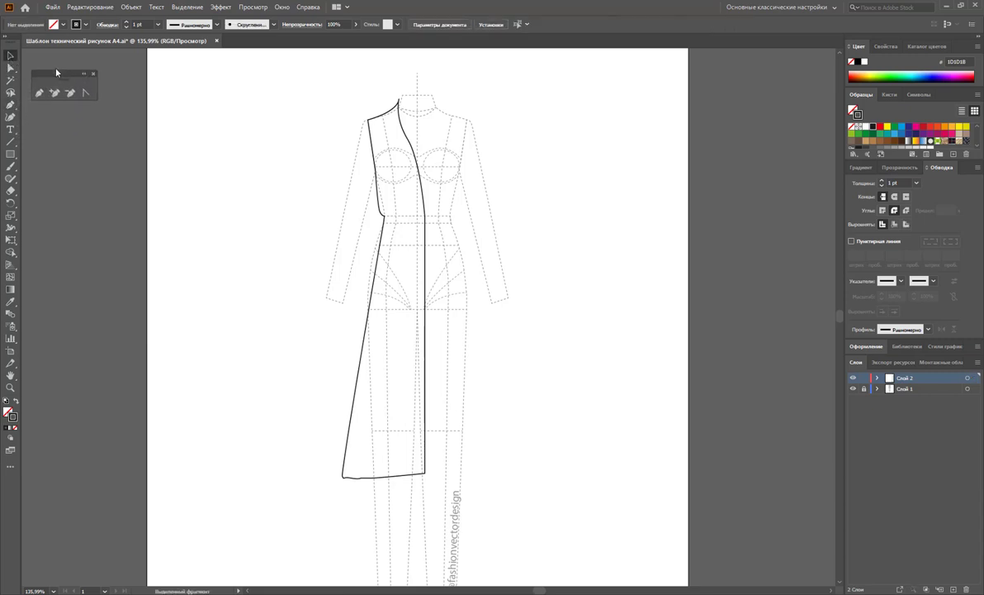
pyautogui.moveTo(39, 113); pyautogui.dragTo(51, 62)
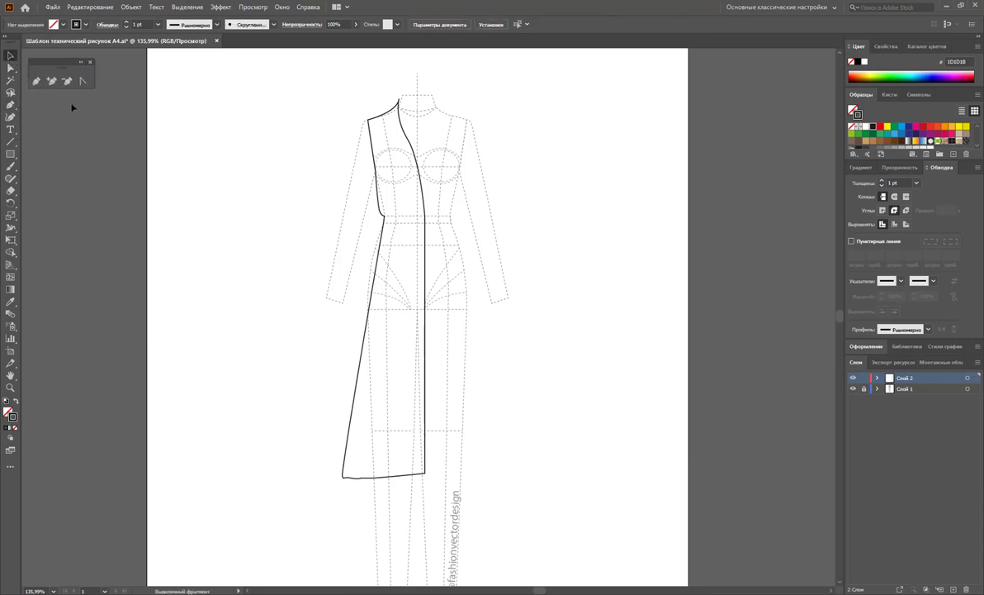
# Step: Convert the waist anchor to a smooth curve and reshape the side curve near the waist
pyautogui.click(384, 219)
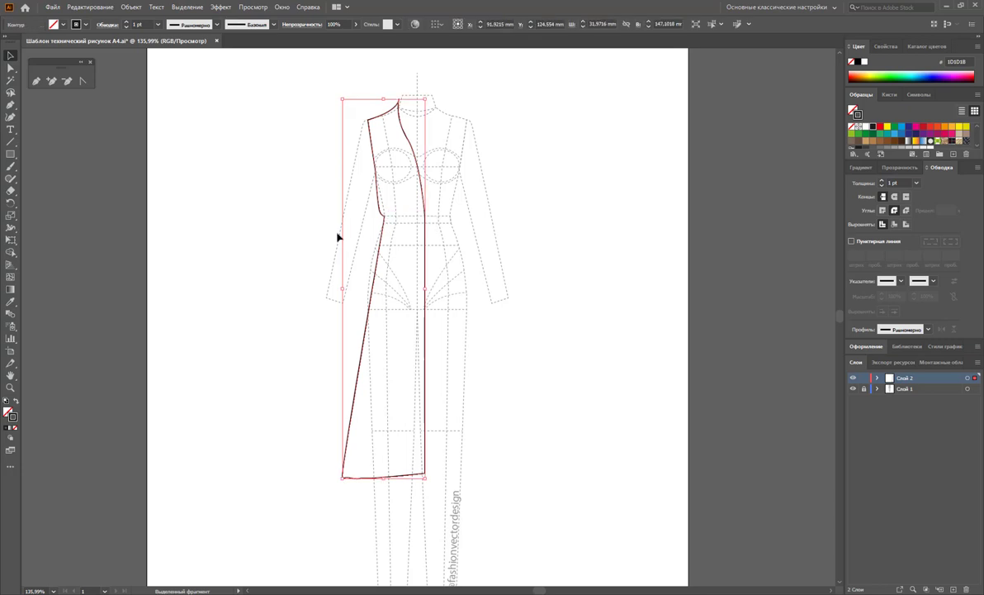
pyautogui.click(83, 82)
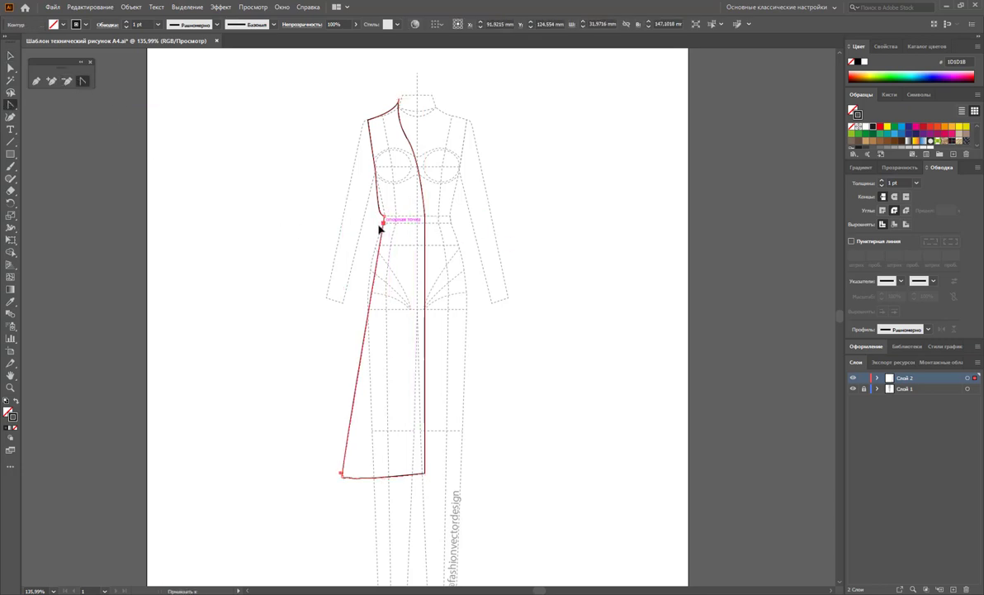
pyautogui.moveTo(382, 219); pyautogui.dragTo(410, 214)
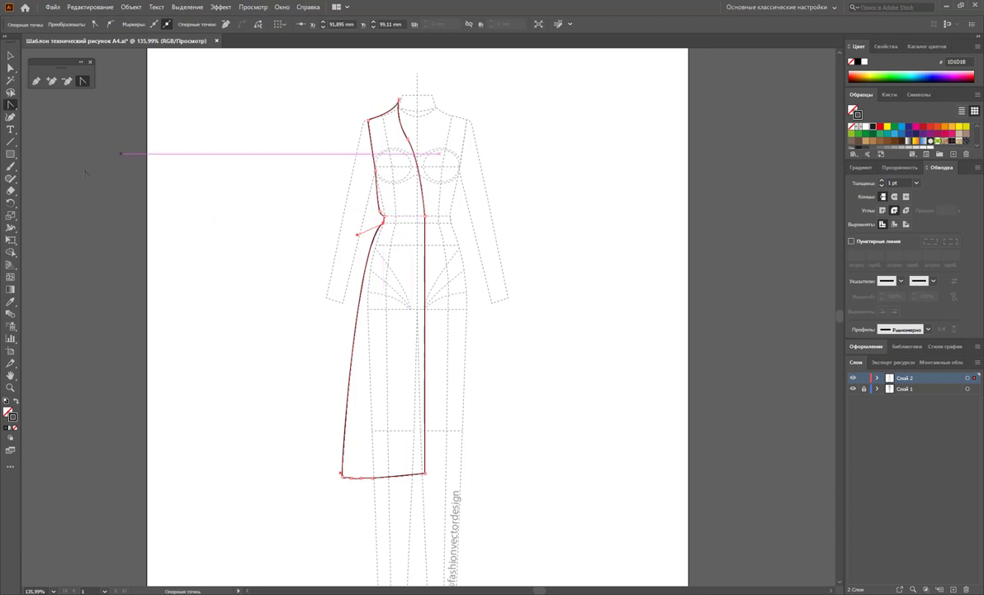
pyautogui.press('a')
pyautogui.click(200, 242)
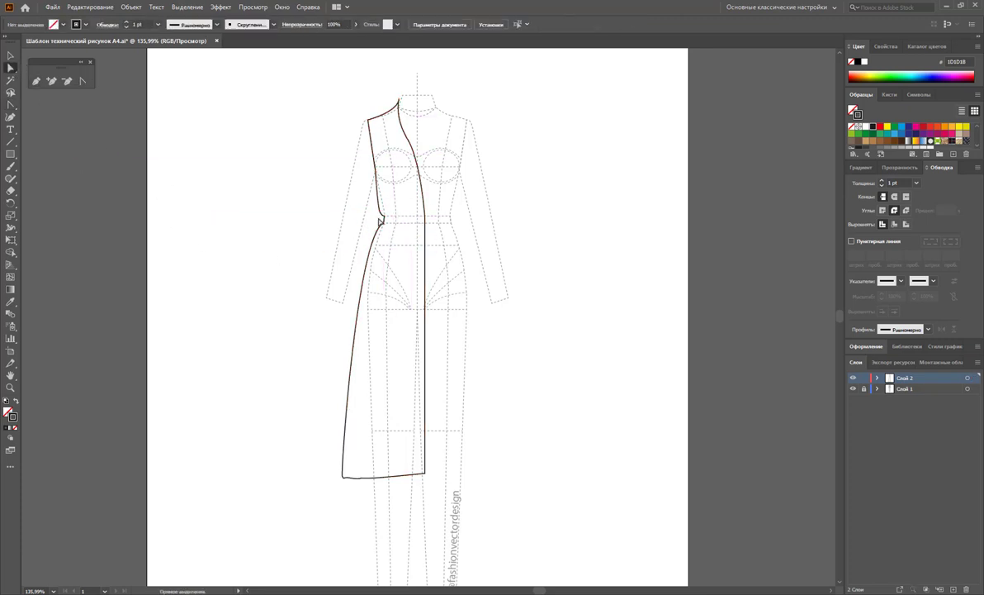
pyautogui.click(382, 230)
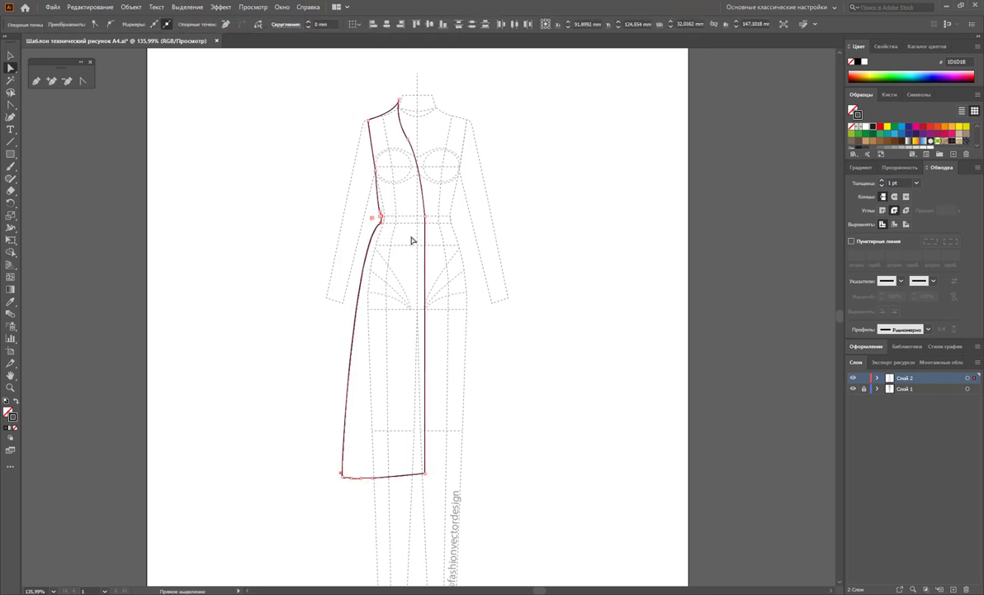
pyautogui.moveTo(366, 246)
pyautogui.mouseDown()
pyautogui.moveTo(355, 240)
pyautogui.moveTo(352, 262)
pyautogui.mouseUp()
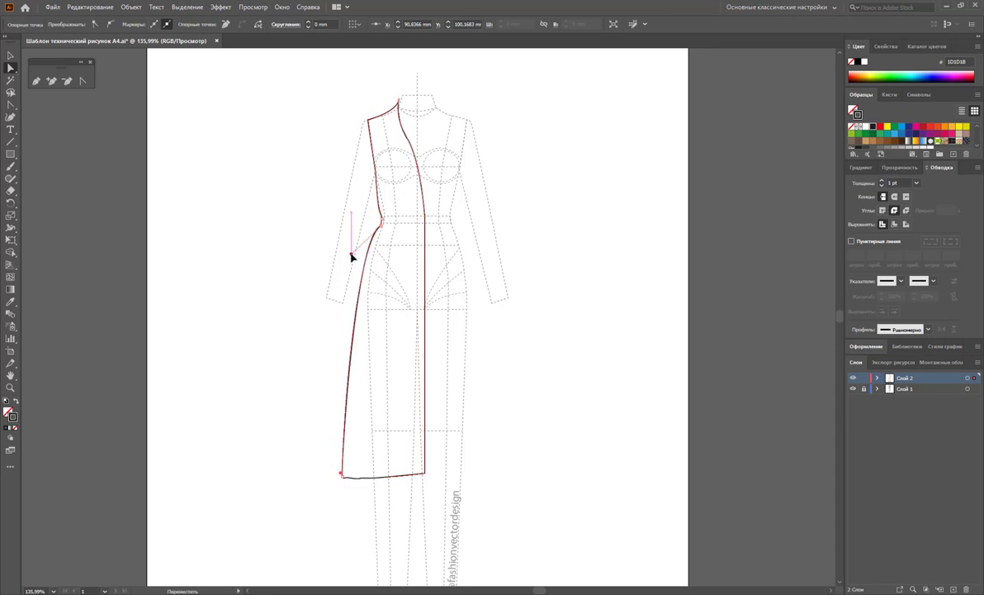
pyautogui.click(324, 289)
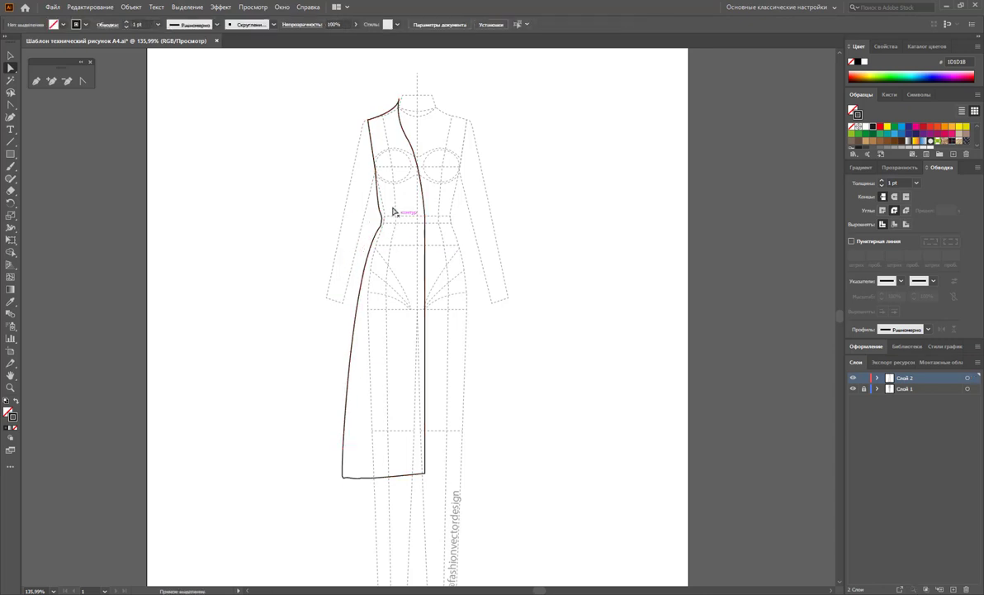
pyautogui.click(378, 238)
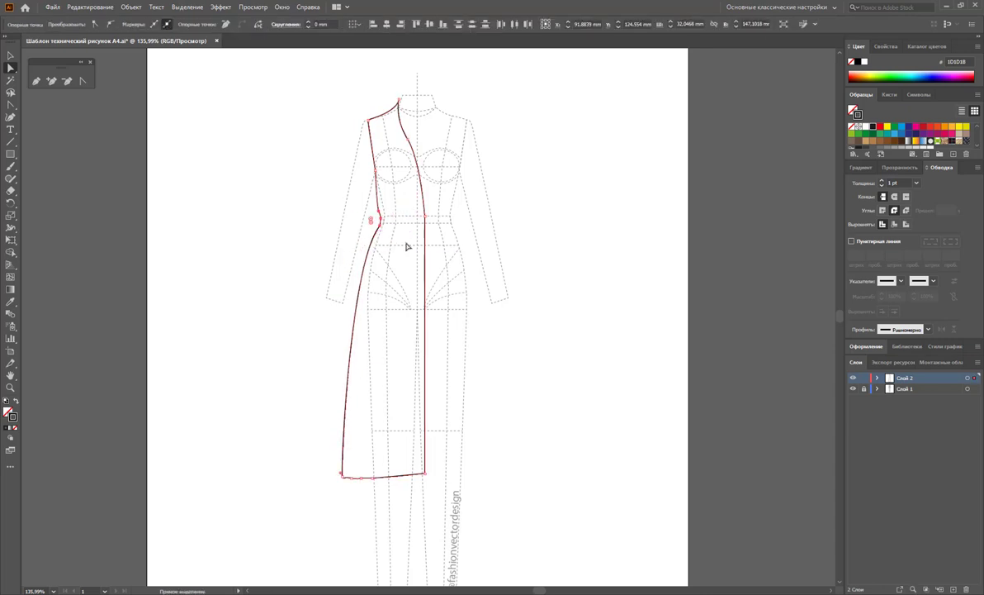
# Step: Nudge the bottom-left hem anchors up two arrow-key steps
pyautogui.click(544, 242)
pyautogui.click(370, 131)
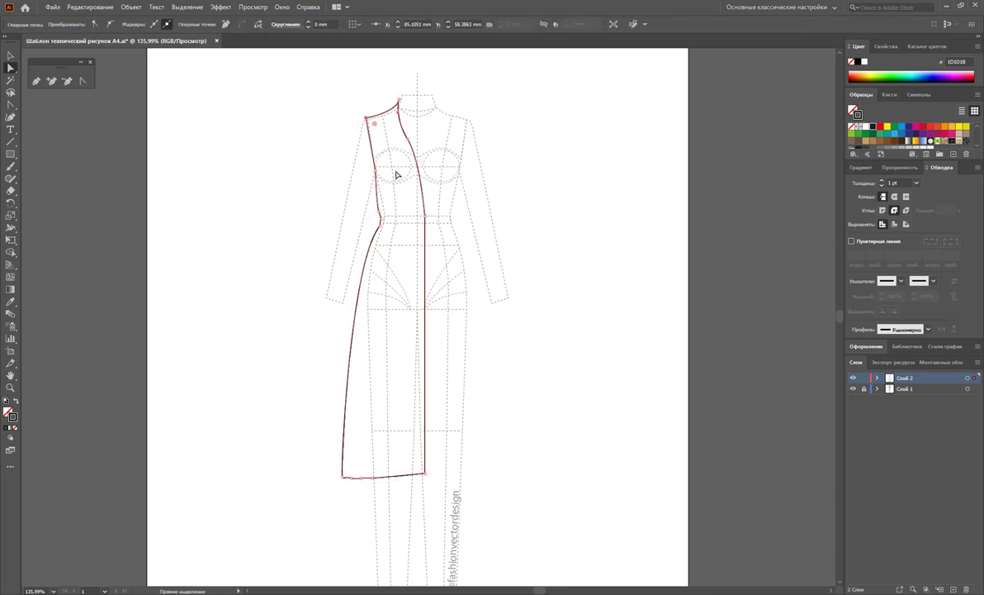
pyautogui.moveTo(386, 166); pyautogui.dragTo(367, 185)
pyautogui.click(551, 212)
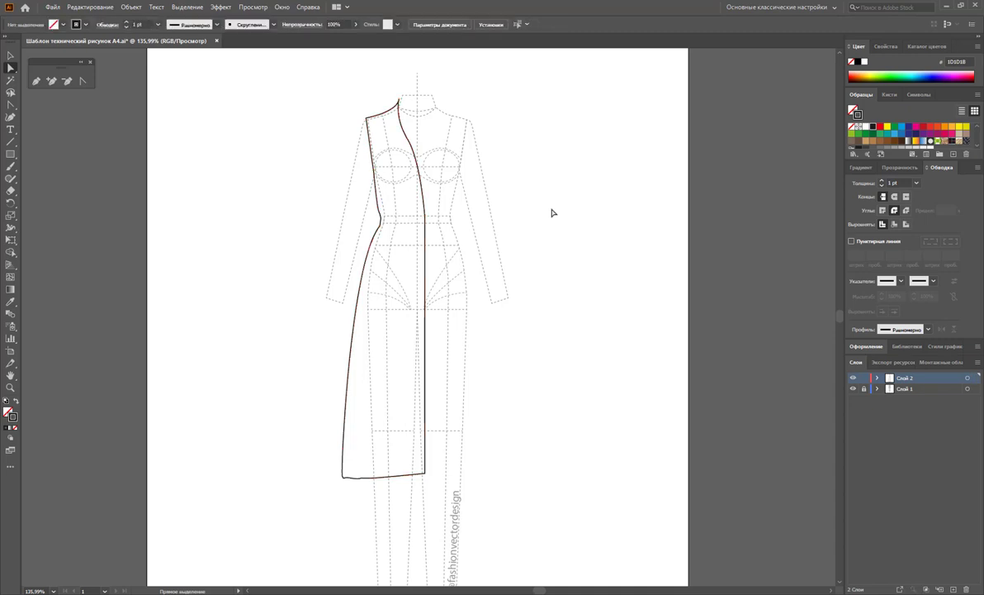
pyautogui.moveTo(880, 561)
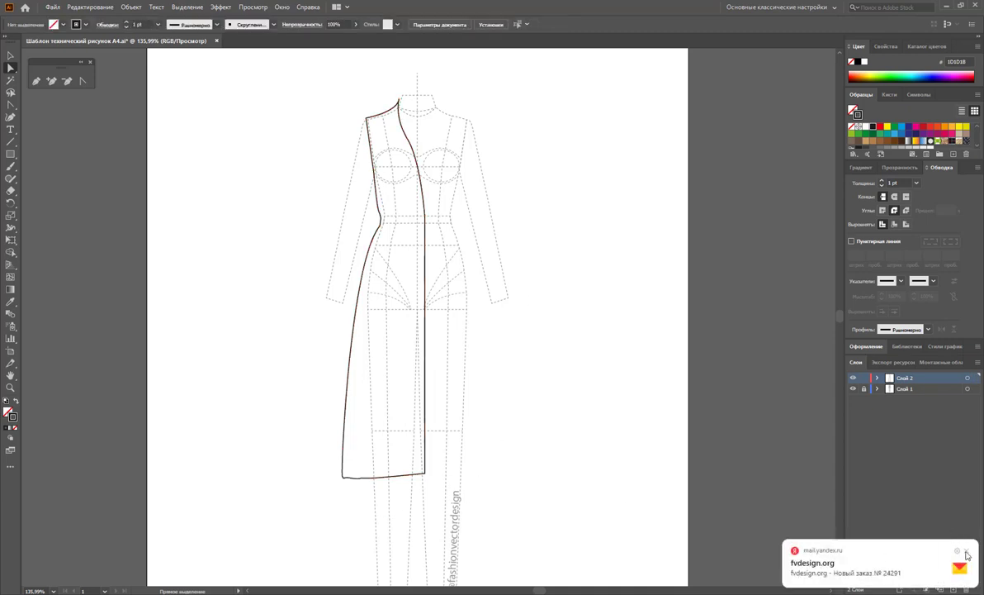
pyautogui.click(967, 554)
pyautogui.moveTo(405, 507); pyautogui.dragTo(310, 471)
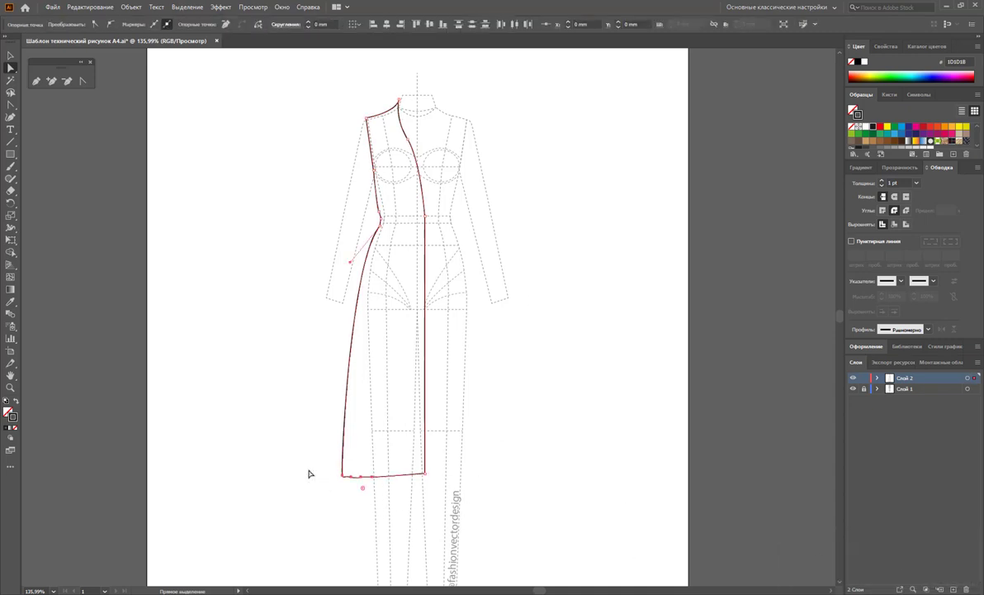
pyautogui.press('Up')
pyautogui.press('Up')
pyautogui.press('Up')
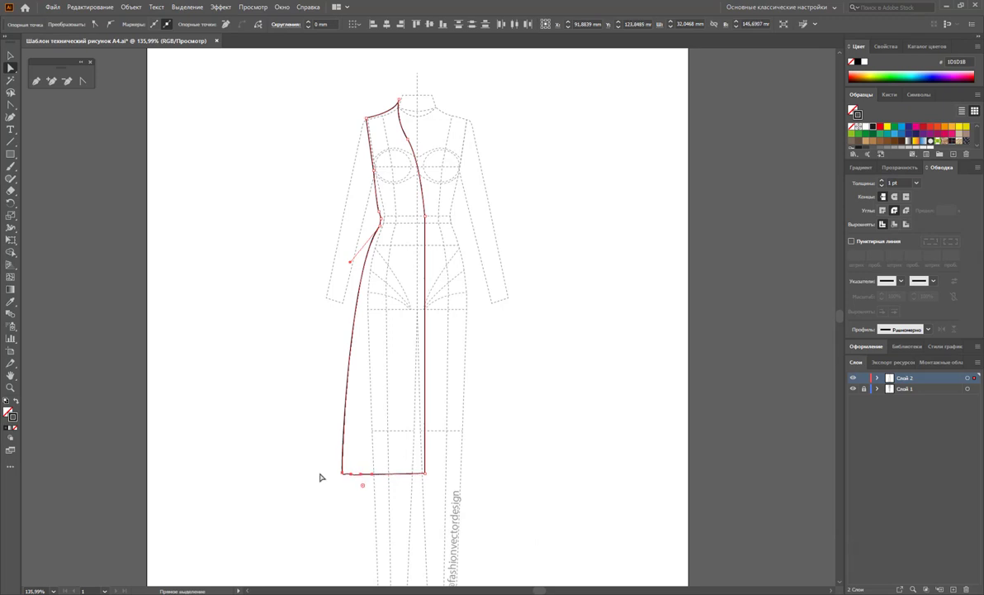
pyautogui.press('Up')
pyautogui.click(523, 484)
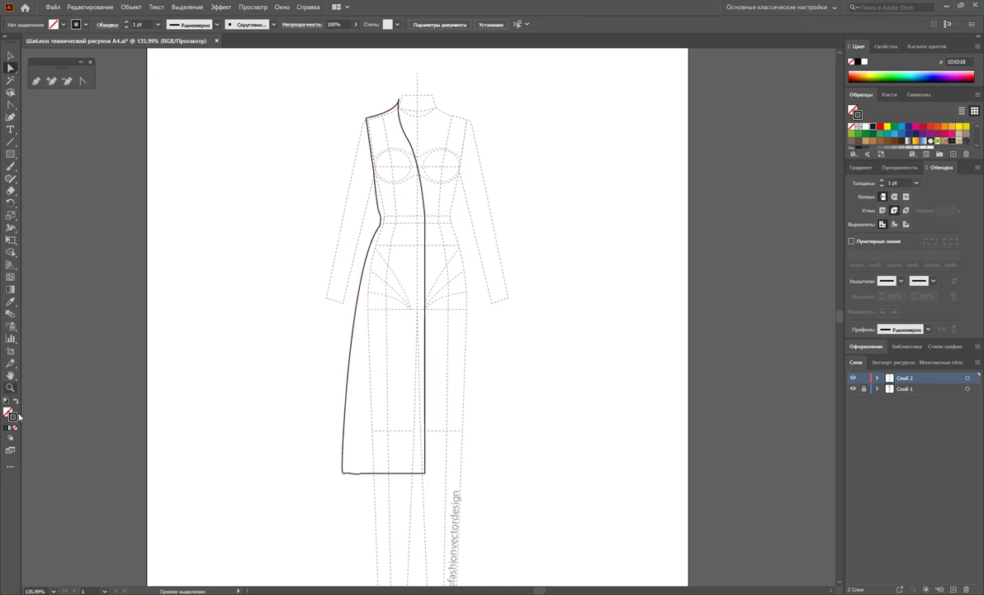
# Step: Draw a closed collar wedge from the neckline edge across to centre front
pyautogui.click(9, 387)
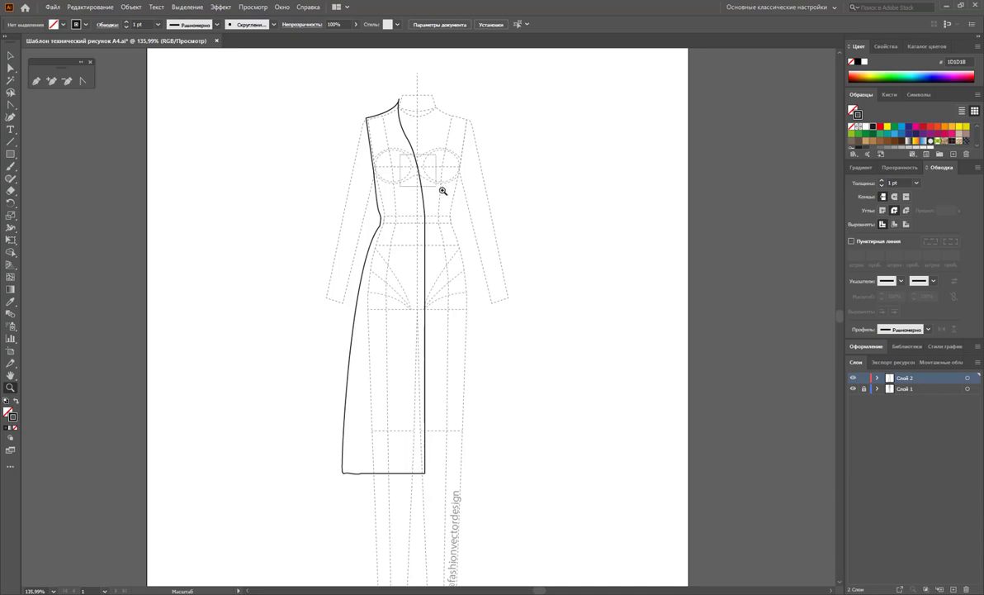
pyautogui.moveTo(442, 193); pyautogui.dragTo(449, 204)
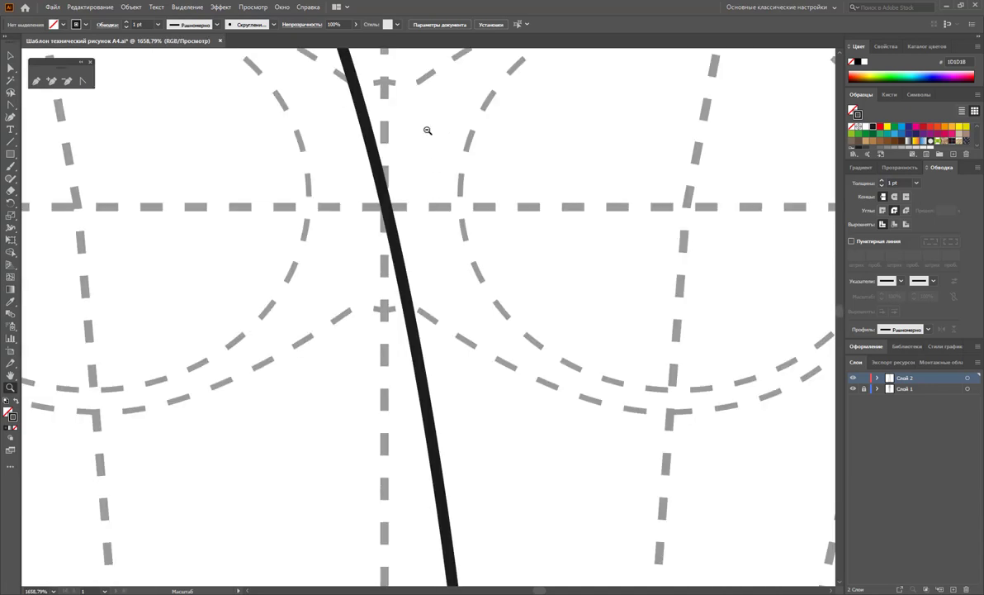
pyautogui.keyDown('alt'); pyautogui.click(359, 193); pyautogui.keyUp('alt')
pyautogui.keyDown('alt'); pyautogui.click(396, 213); pyautogui.keyUp('alt')
pyautogui.keyDown('alt'); pyautogui.click(430, 233); pyautogui.keyUp('alt')
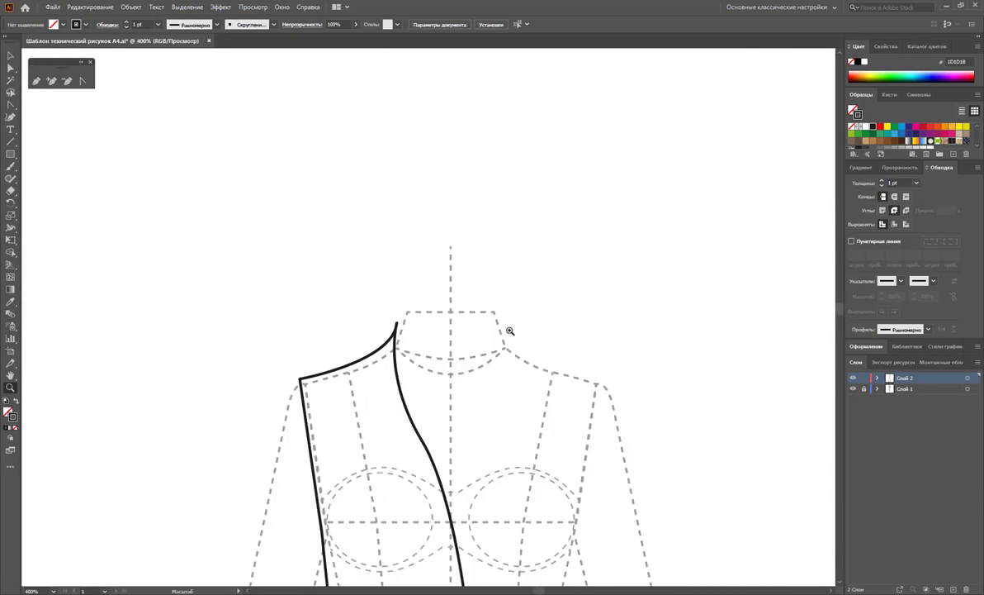
pyautogui.scroll(-2, 510, 330)
pyautogui.moveTo(379, 210); pyautogui.dragTo(533, 403)
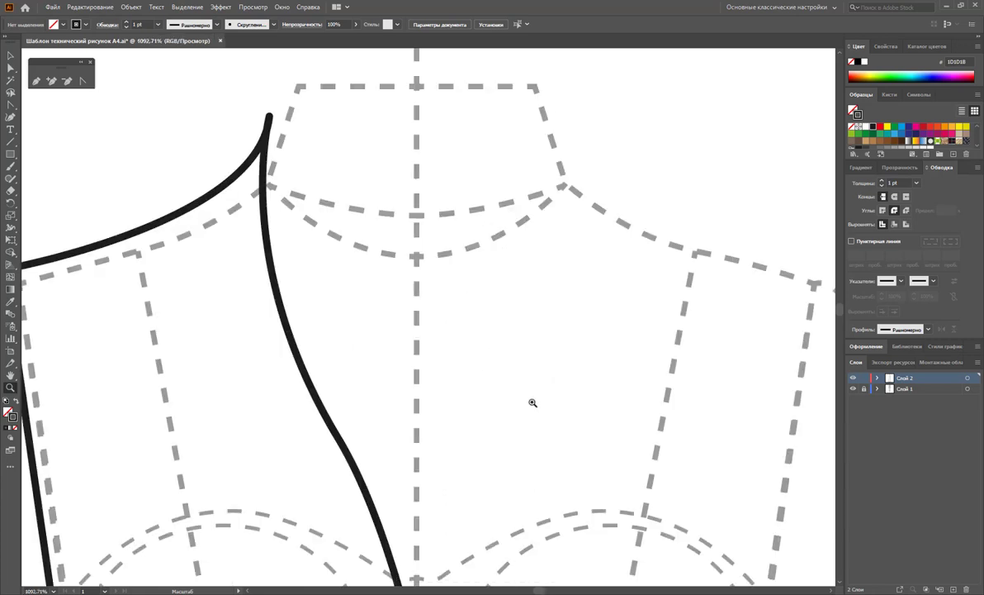
pyautogui.click(36, 82)
pyautogui.click(262, 185)
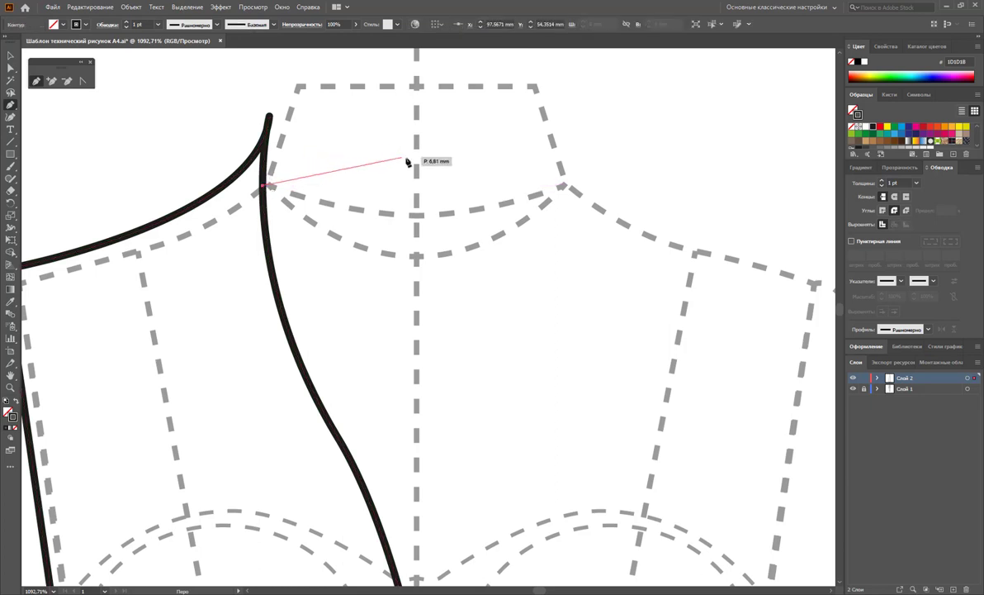
pyautogui.moveTo(416, 154); pyautogui.dragTo(539, 152)
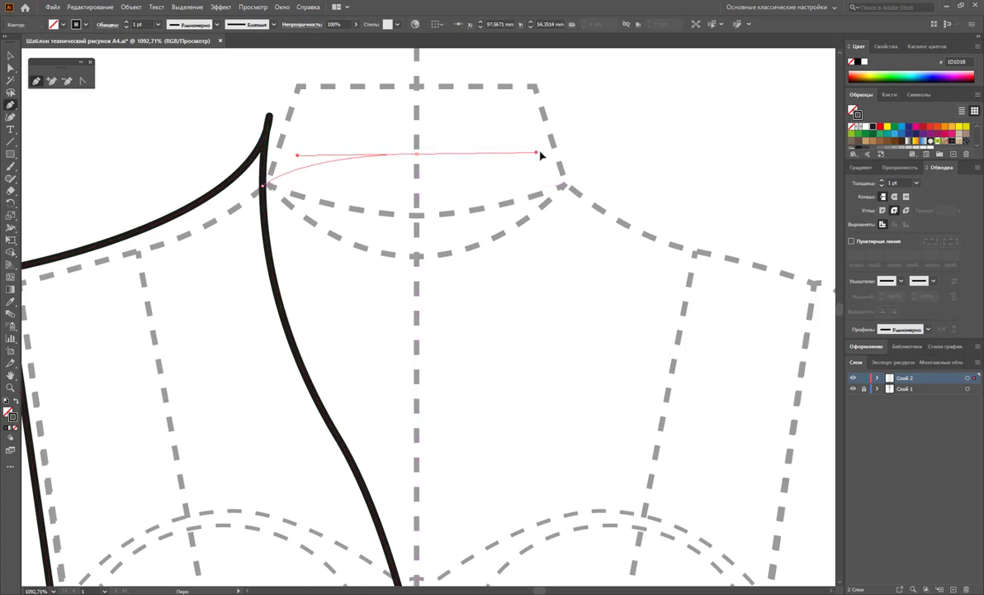
pyautogui.click(417, 216)
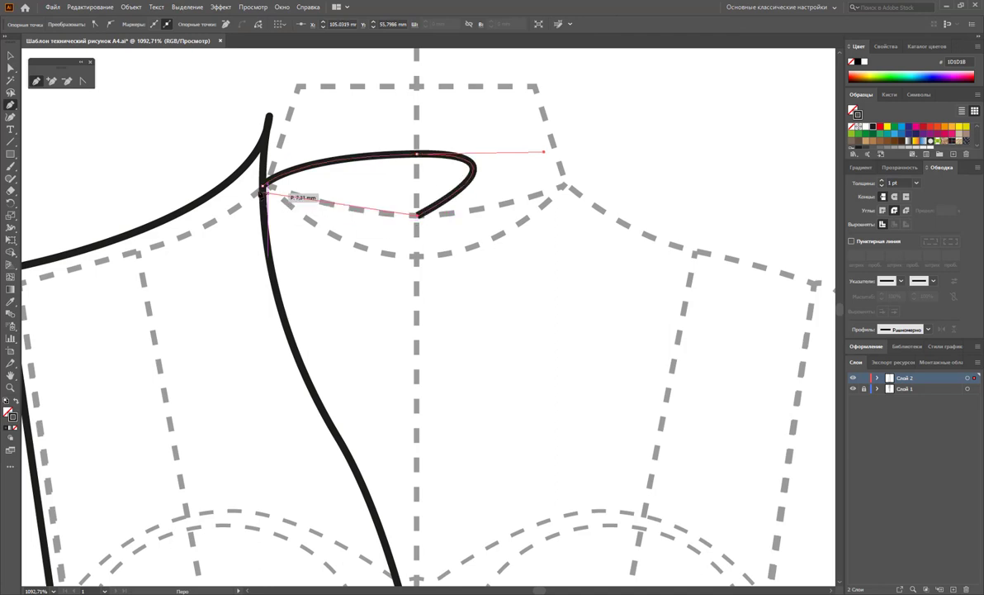
pyautogui.moveTo(263, 187); pyautogui.dragTo(214, 169)
# Step: Retract the top anchor's handle so the wedge's front end becomes a sharp vertical corner
pyautogui.click(82, 80)
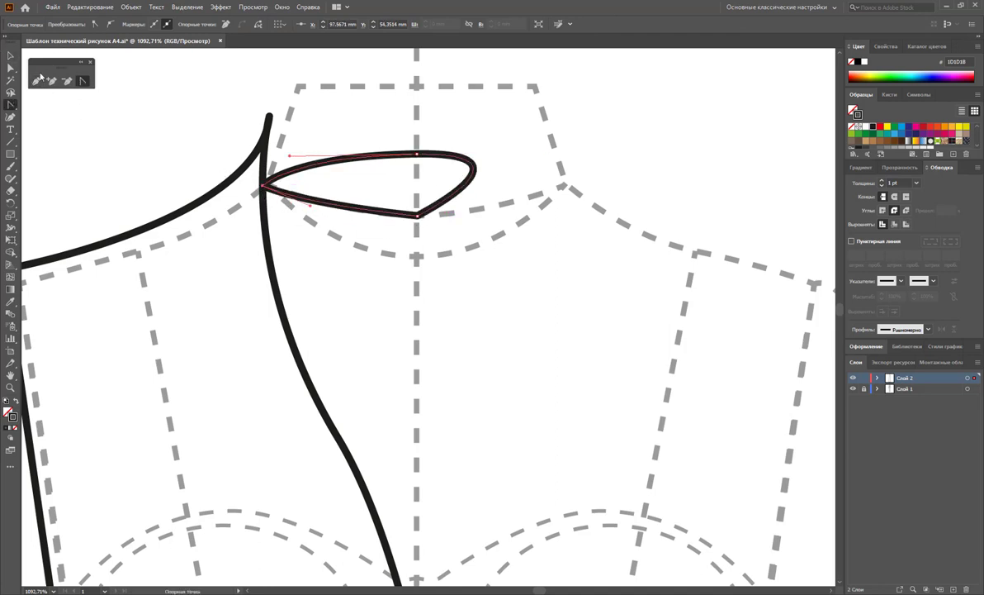
pyautogui.click(11, 68)
pyautogui.moveTo(417, 155); pyautogui.dragTo(543, 151)
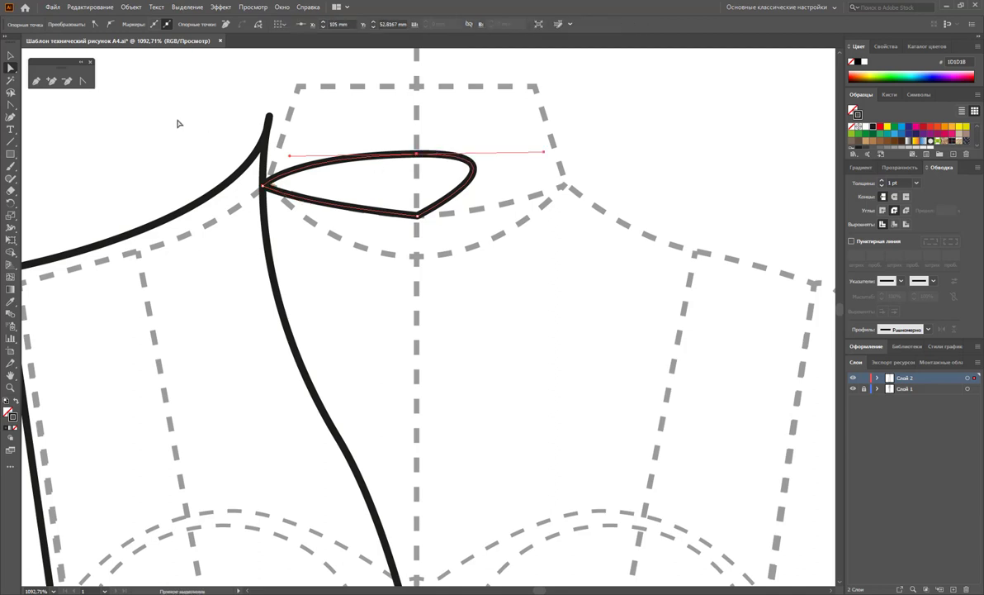
pyautogui.click(82, 80)
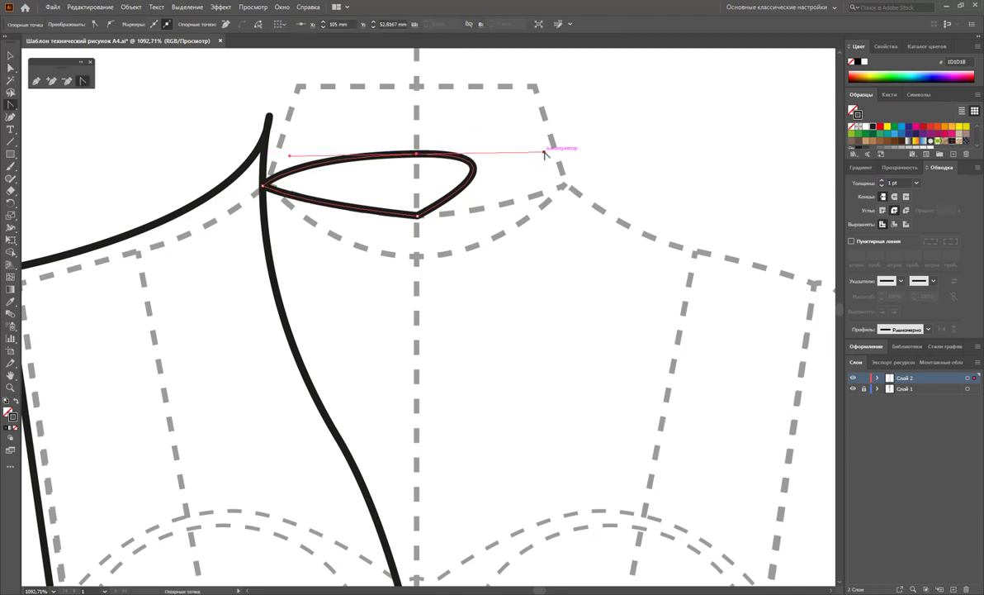
pyautogui.moveTo(544, 151); pyautogui.dragTo(433, 154)
pyautogui.click(13, 57)
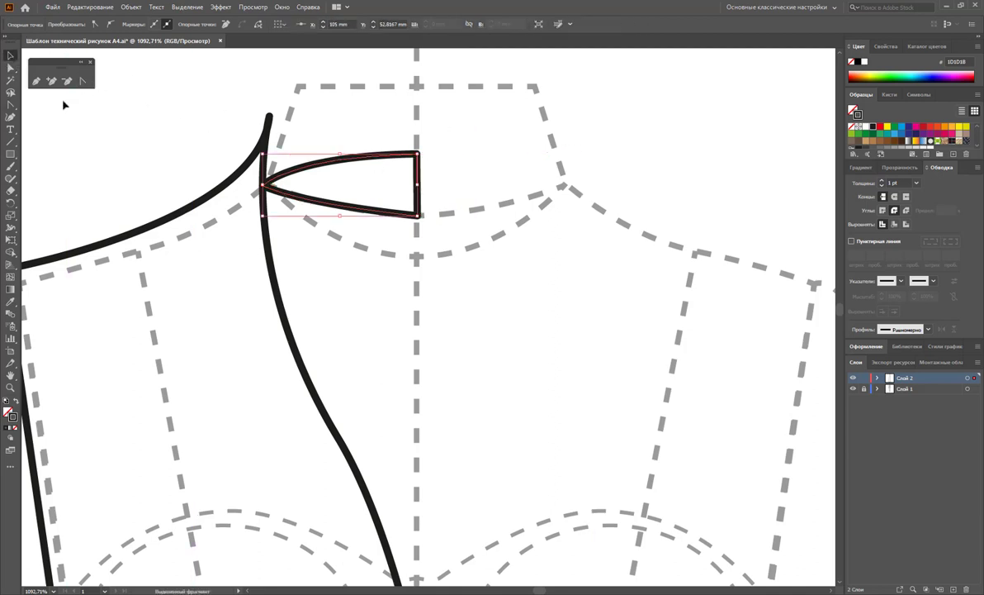
pyautogui.click(111, 127)
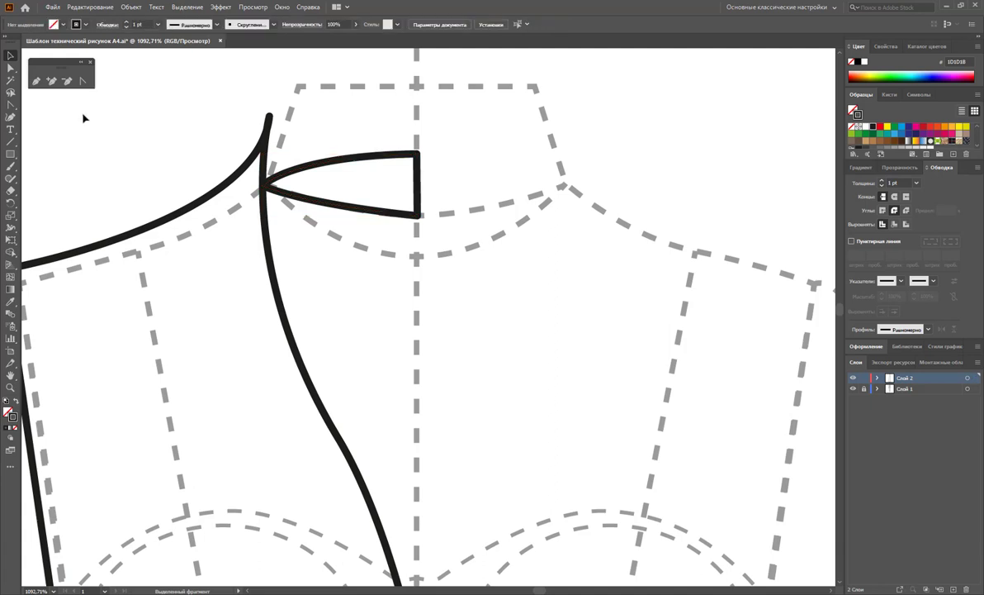
pyautogui.press('p')
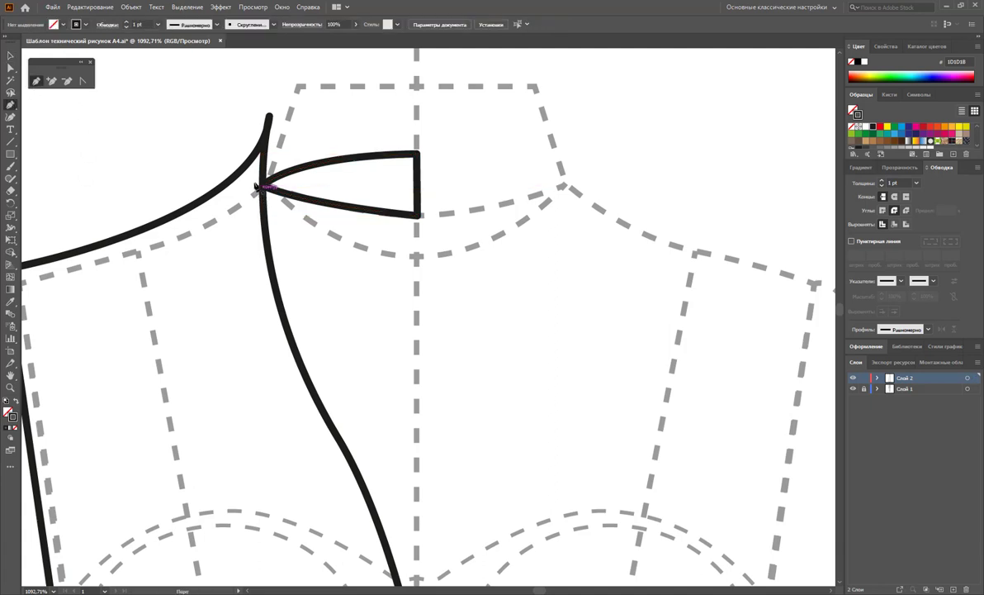
# Step: Extend the collar path into a stand band with top and front edges, curving back to the neck point
pyautogui.click(269, 115)
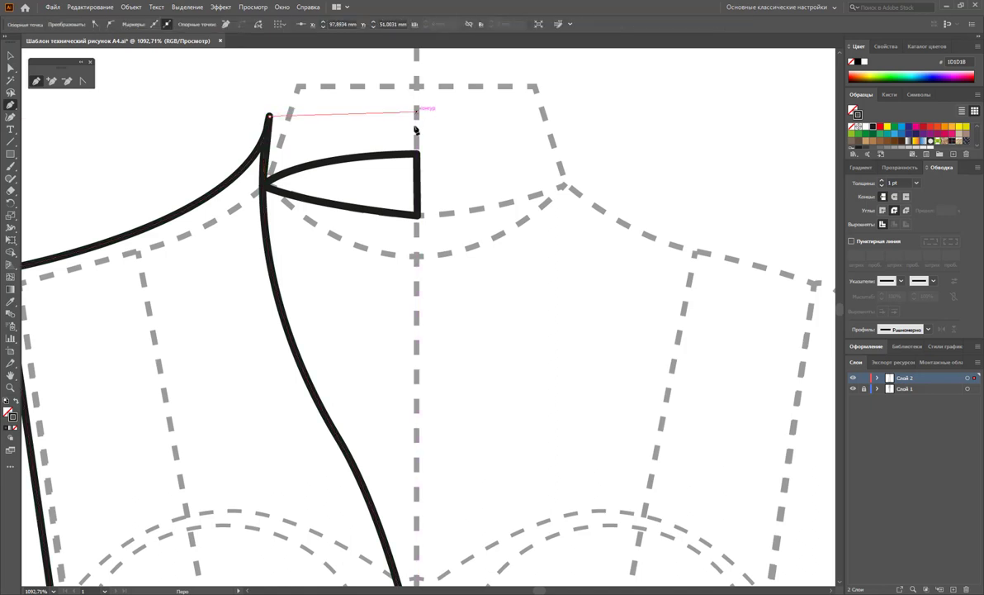
pyautogui.click(417, 111)
pyautogui.click(417, 154)
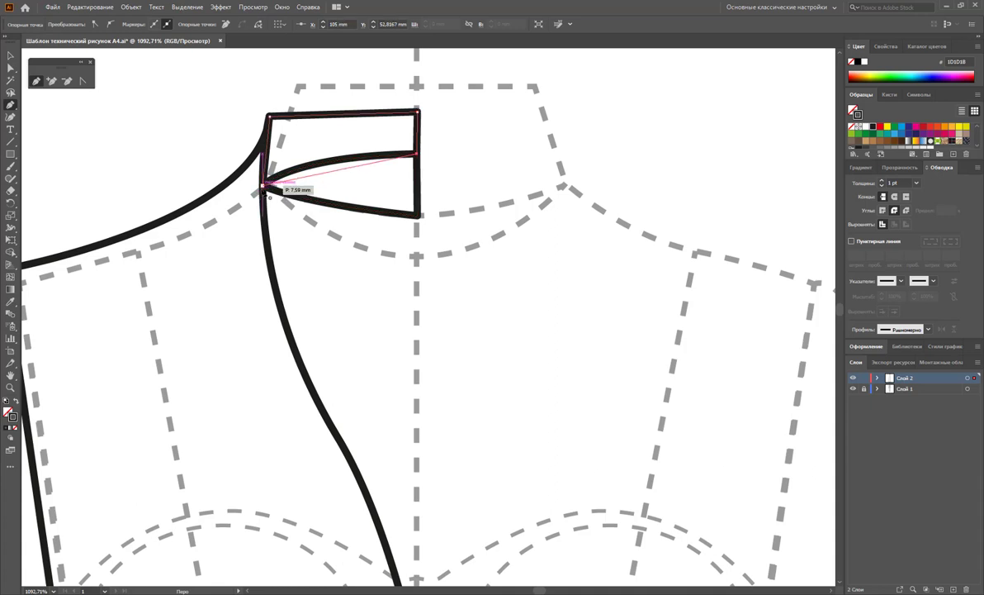
pyautogui.moveTo(264, 188); pyautogui.dragTo(217, 219)
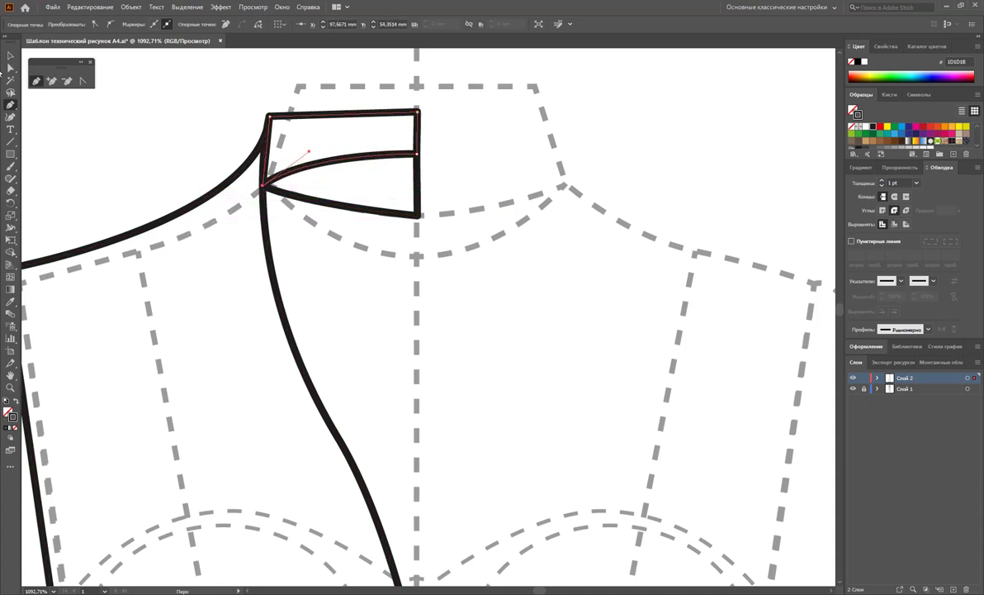
pyautogui.press('v')
pyautogui.click(147, 136)
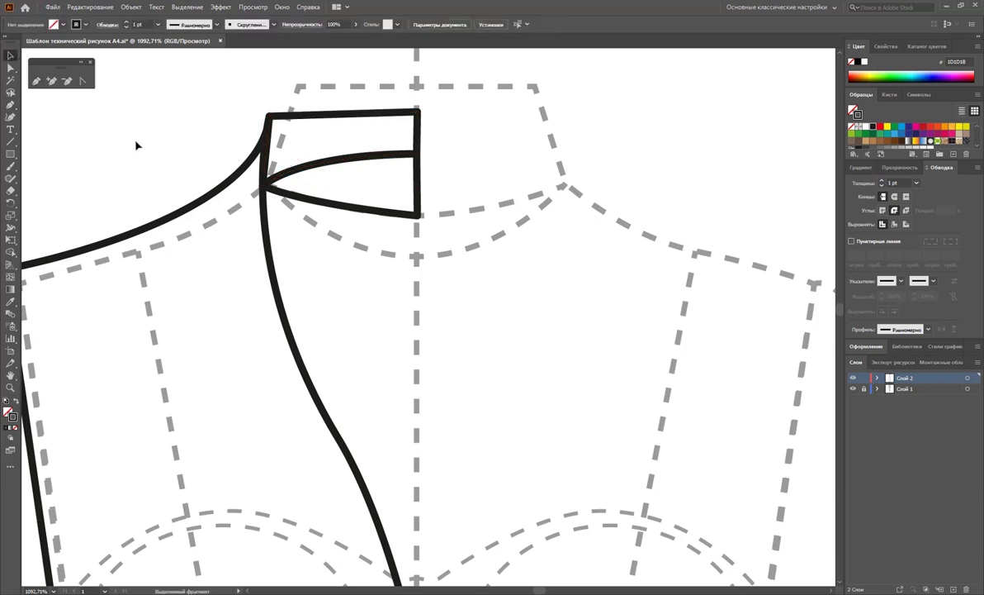
# Step: Curve the stand's top edge toward its front corner while keeping that corner sharp
pyautogui.click(10, 67)
pyautogui.click(417, 111)
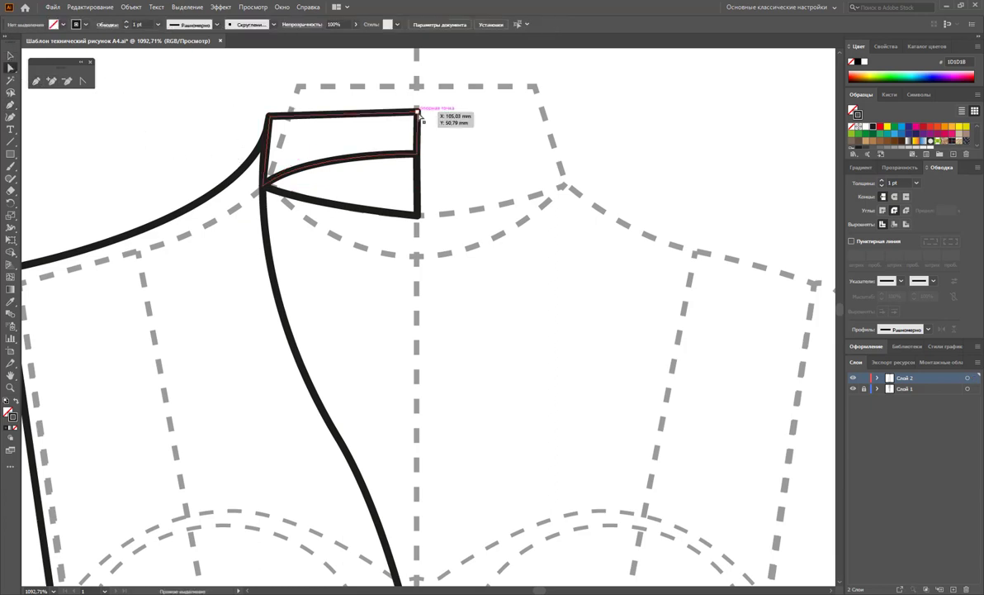
pyautogui.click(82, 80)
pyautogui.moveTo(417, 110)
pyautogui.mouseDown()
pyautogui.moveTo(376, 112)
pyautogui.moveTo(468, 124)
pyautogui.mouseUp()
pyautogui.click(467, 122)
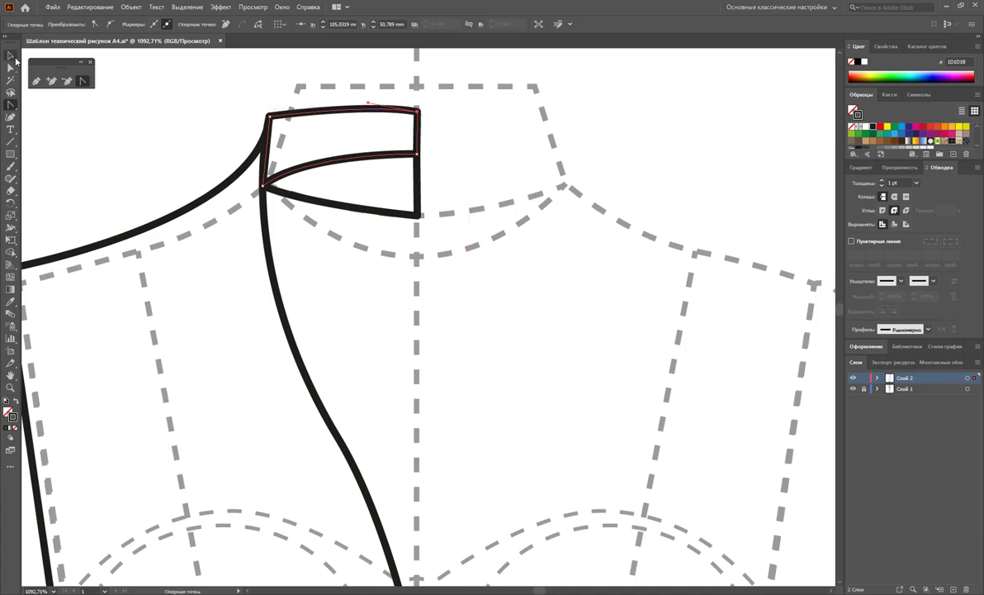
pyautogui.click(11, 55)
pyautogui.click(163, 102)
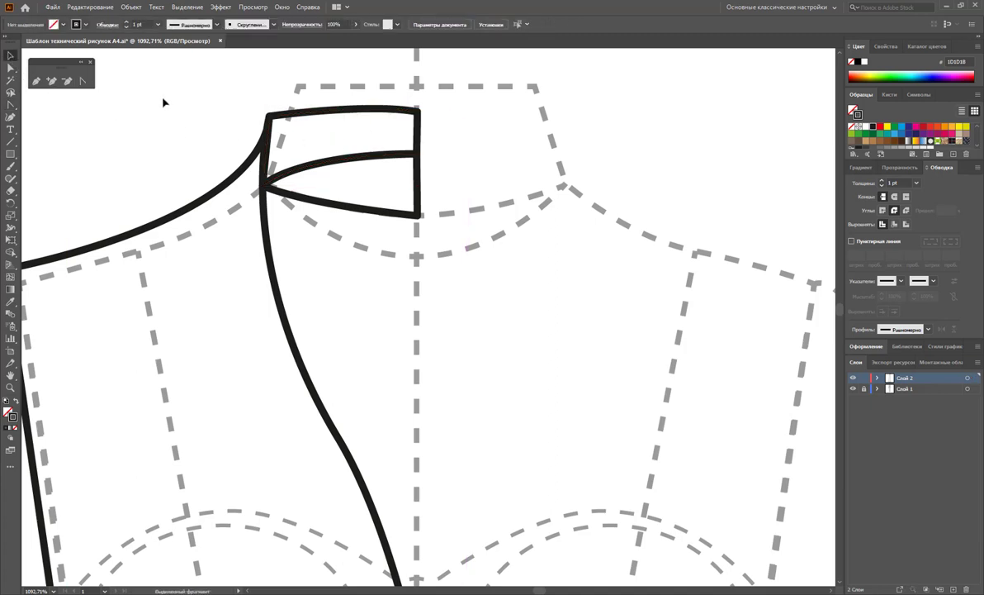
pyautogui.keyDown('alt'); pyautogui.click(423, 245); pyautogui.keyUp('alt')
# Step: Zoom out to 800% and place the collar leaf's neck, shoulder corner, lower tip and front points
pyautogui.scroll(-2, 417, 285)
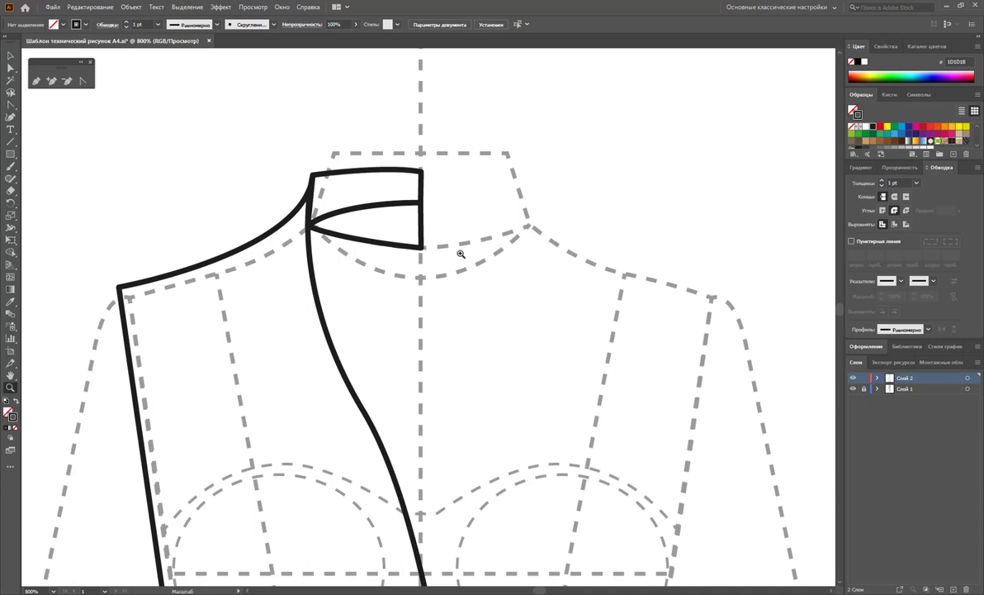
pyautogui.scroll(-2, 461, 254)
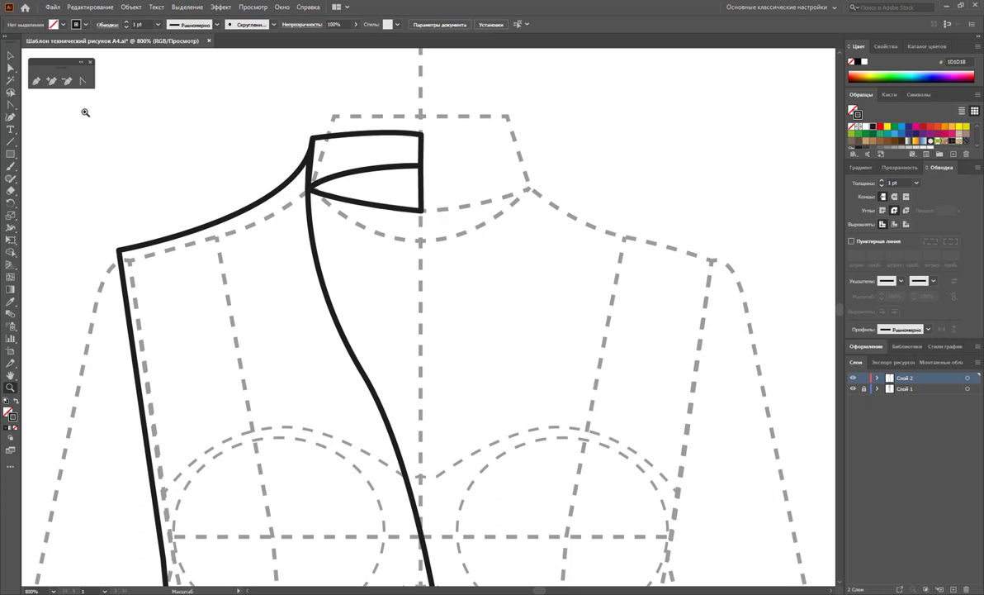
pyautogui.click(36, 82)
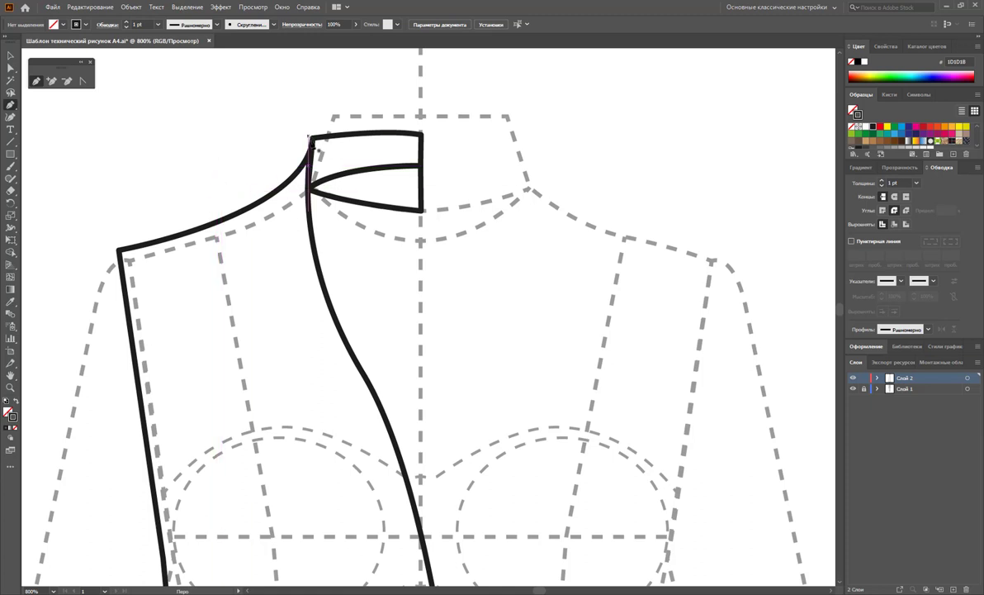
pyautogui.click(312, 137)
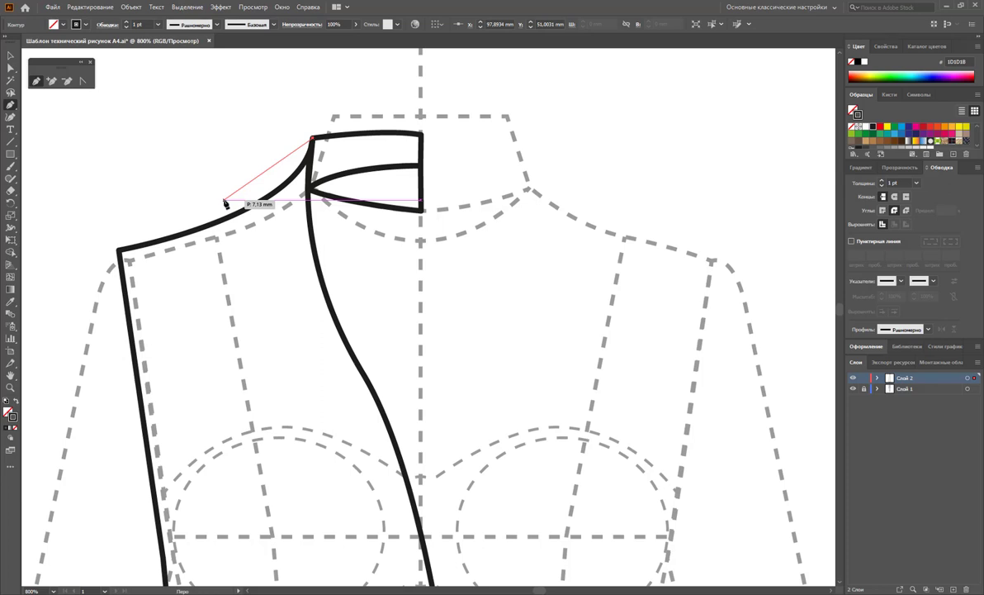
pyautogui.click(224, 200)
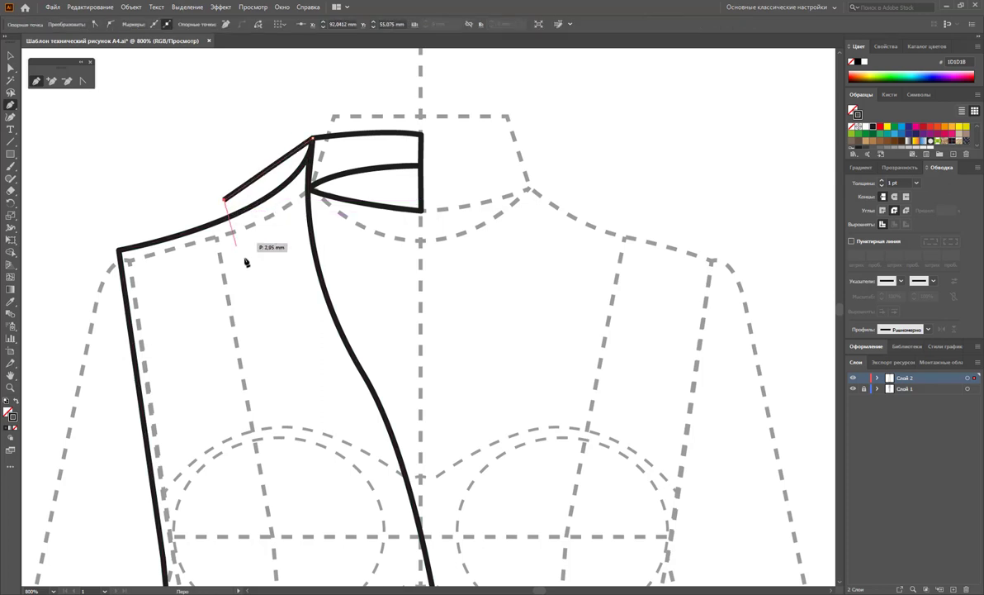
pyautogui.click(256, 312)
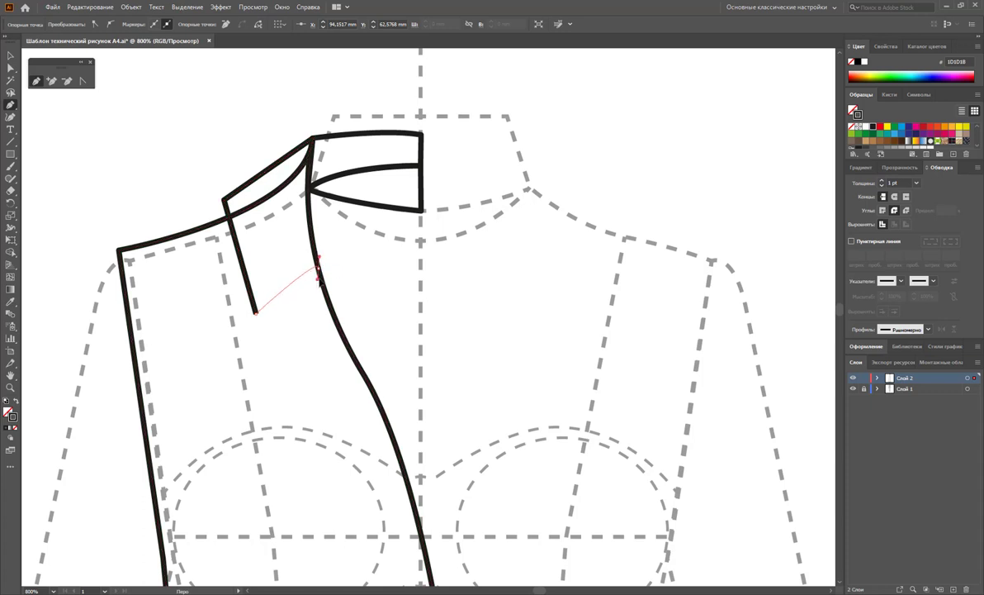
pyautogui.click(319, 267)
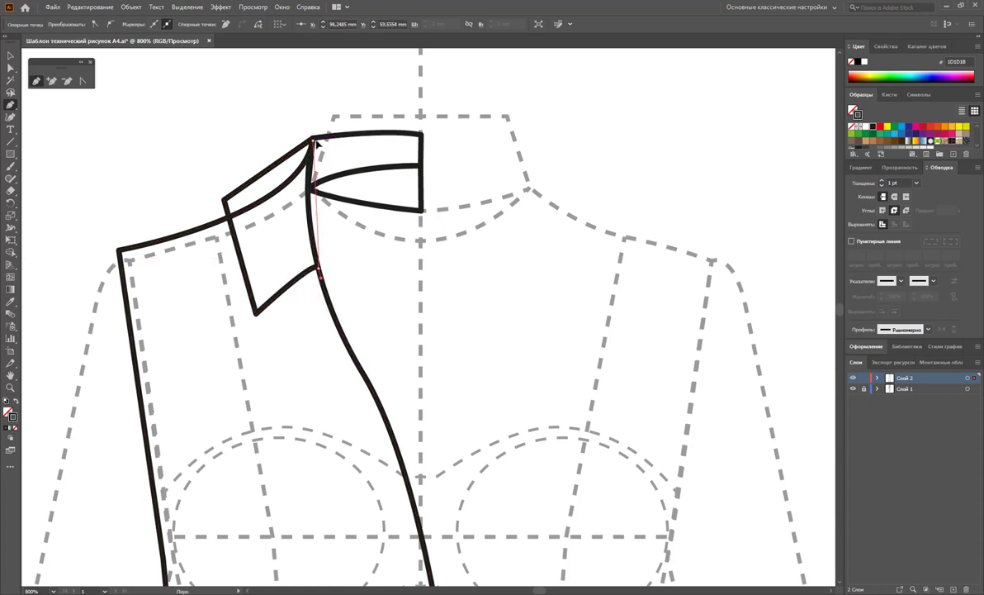
# Step: Curve the collar leaf's edge back to the neck point and close the path with Ctrl+J
pyautogui.moveTo(313, 138); pyautogui.dragTo(324, 70)
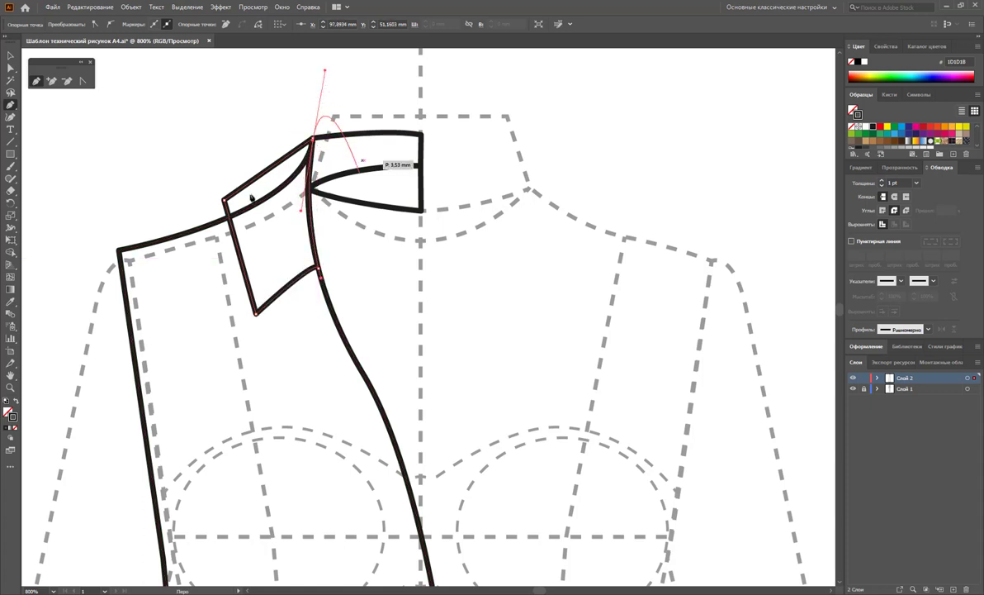
pyautogui.click(313, 138)
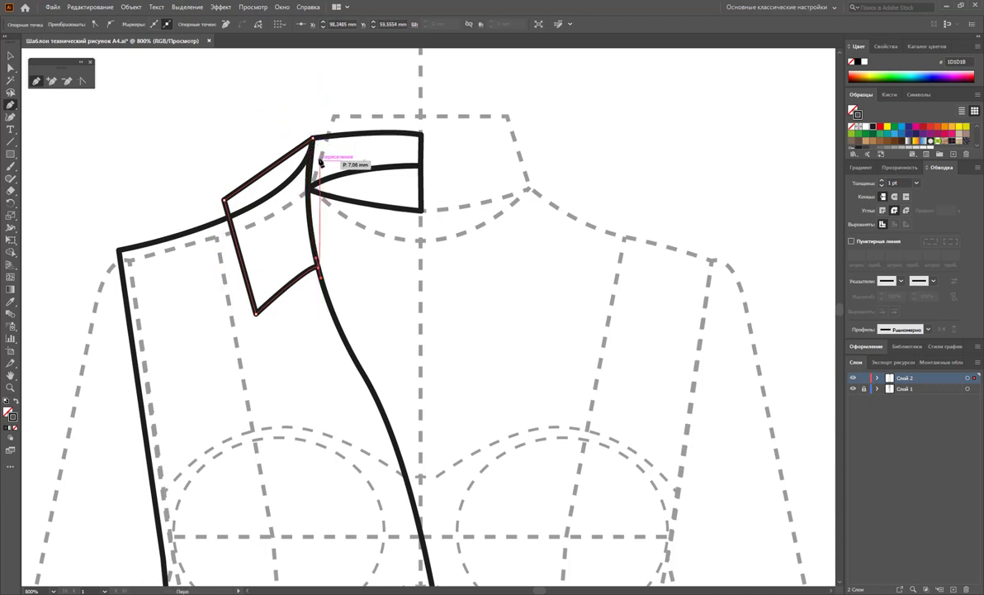
pyautogui.moveTo(313, 138); pyautogui.dragTo(301, 191)
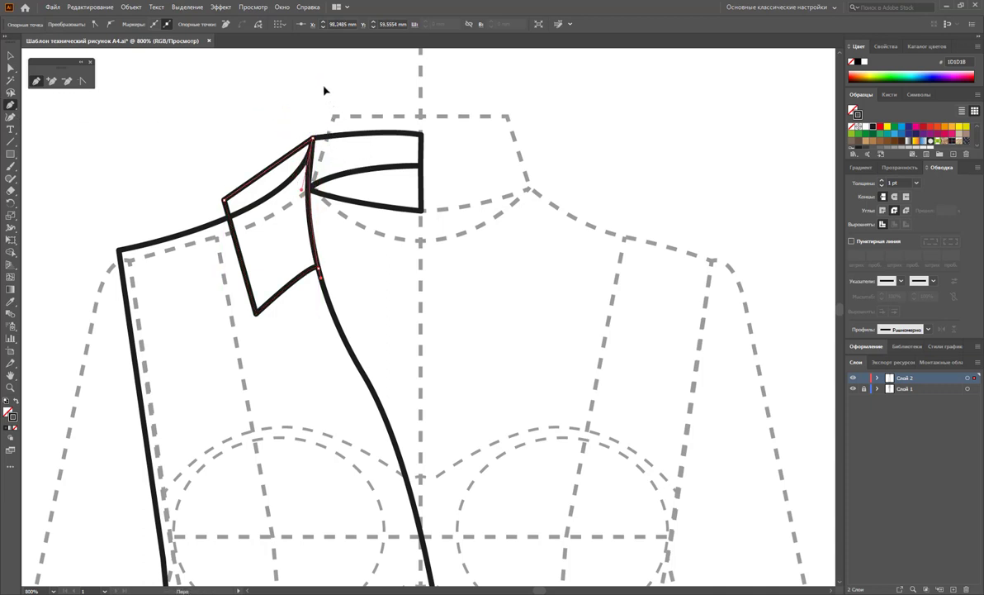
pyautogui.hotkey('ctrl', 'j')
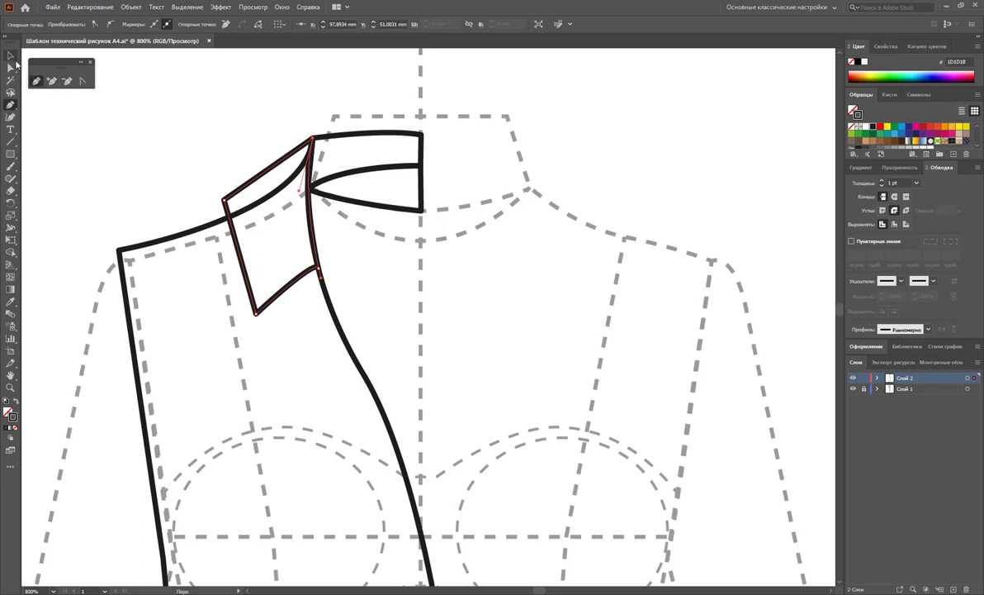
pyautogui.click(12, 56)
pyautogui.click(199, 109)
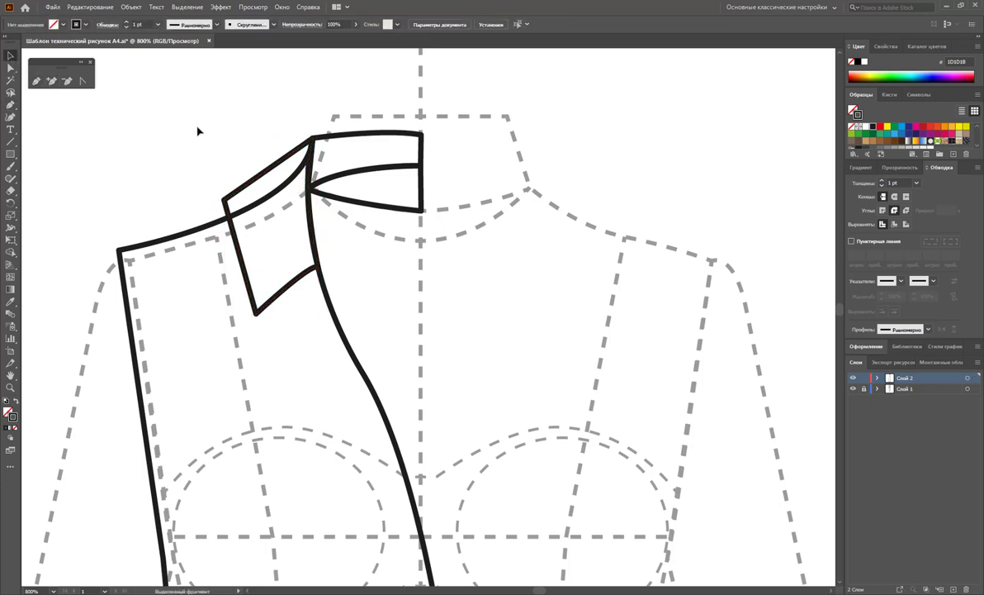
pyautogui.click(37, 82)
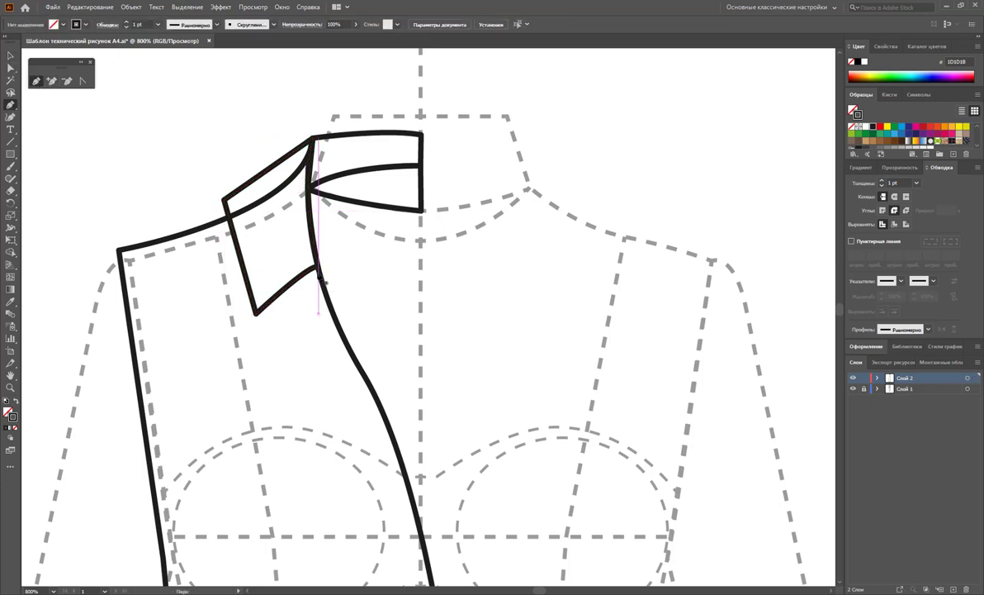
# Step: Draw the pointed lapel from the collar's lower anchor down the front edge to bust level
pyautogui.click(318, 268)
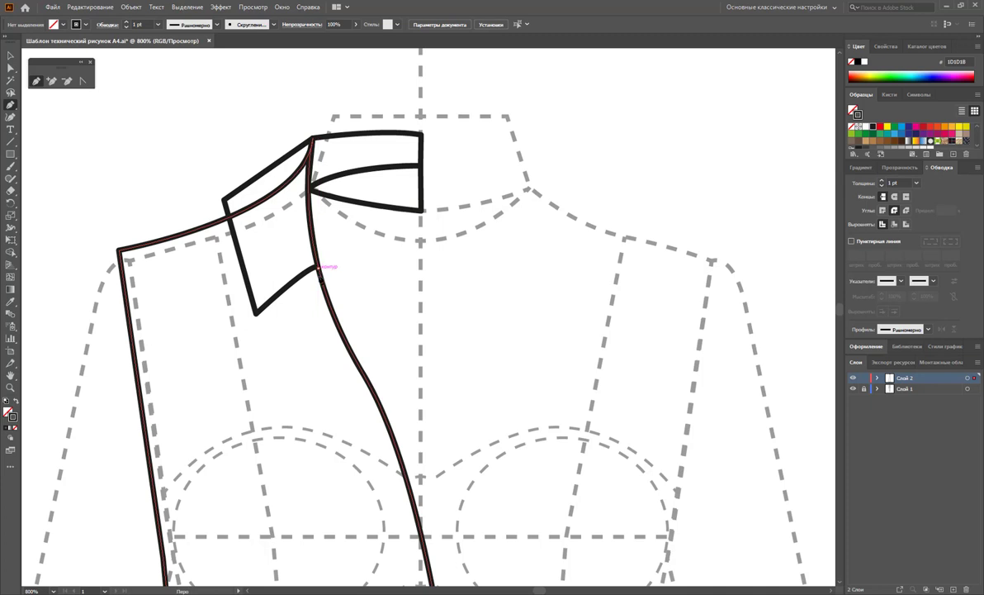
pyautogui.click(263, 334)
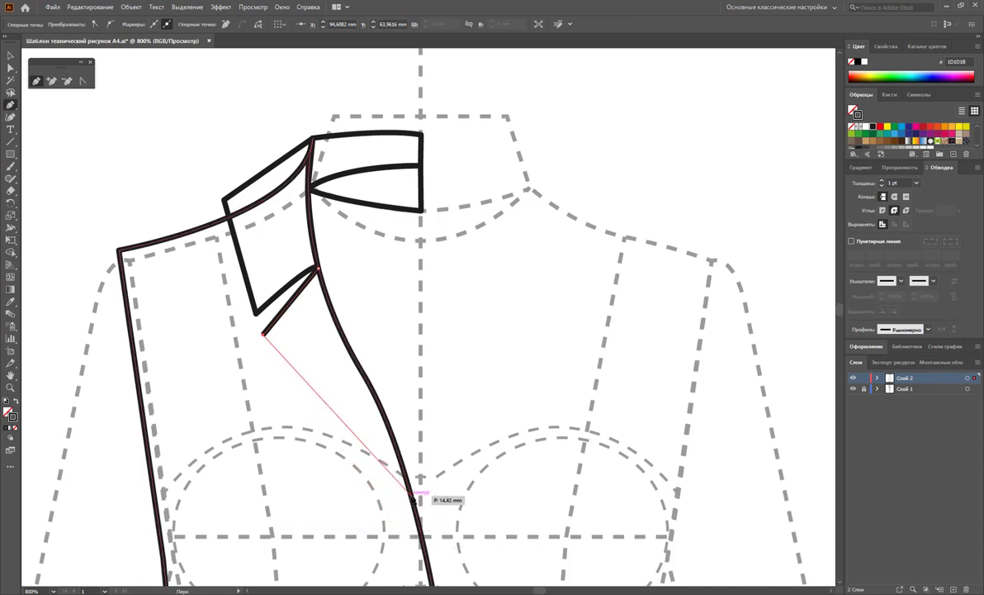
pyautogui.click(411, 494)
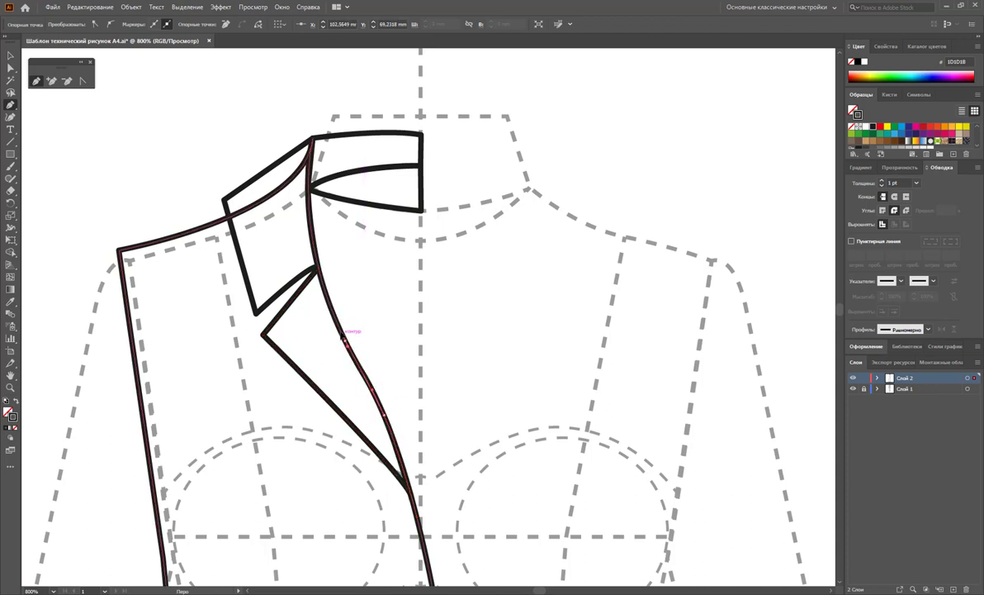
pyautogui.click(319, 269)
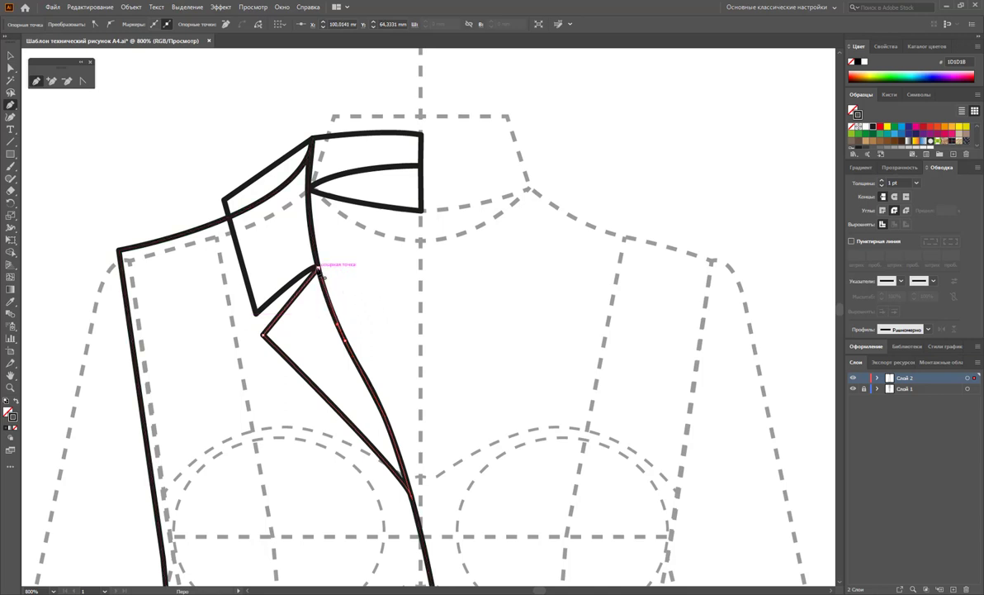
pyautogui.click(318, 268)
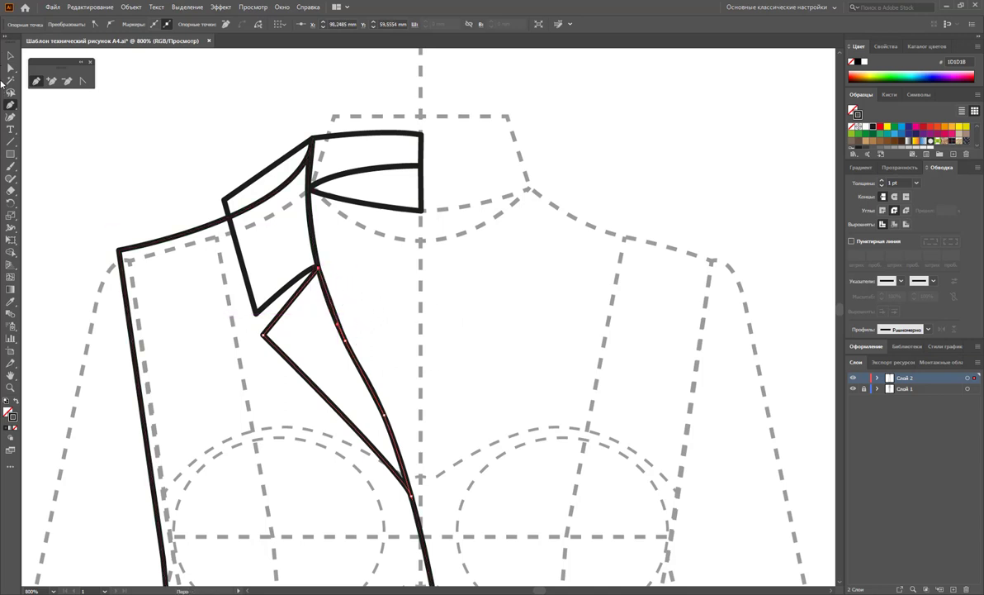
# Step: Deselect the lapel and zoom out twice to see more of the coat front
pyautogui.click(10, 55)
pyautogui.click(186, 141)
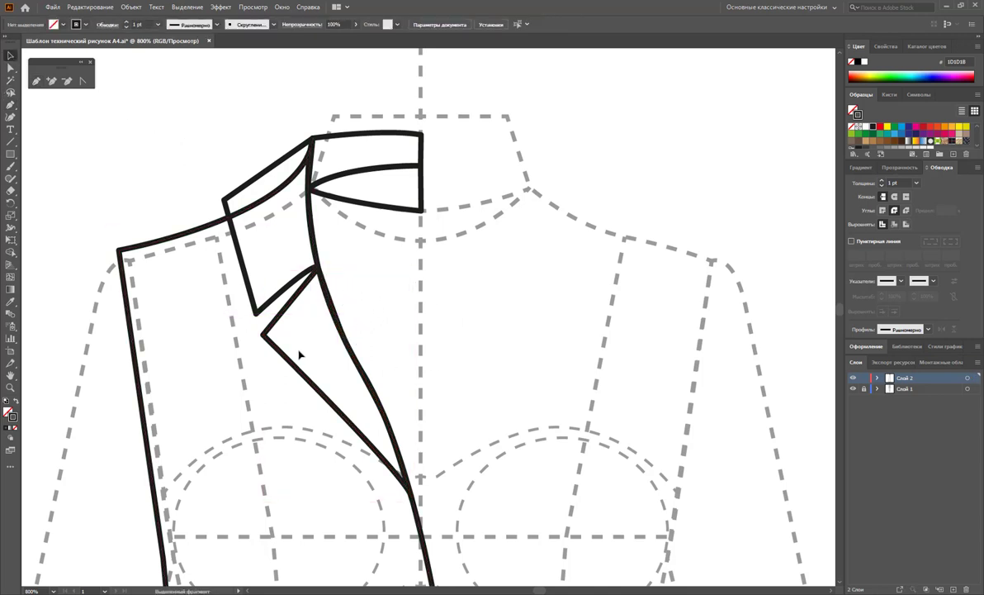
pyautogui.press('z')
pyautogui.keyDown('alt'); pyautogui.click(368, 375); pyautogui.keyUp('alt')
pyautogui.keyDown('alt'); pyautogui.click(515, 327); pyautogui.keyUp('alt')
# Step: Drag the lapel's notch points down and slightly outward to lower the lapel point
pyautogui.scroll(-3, 474, 329)
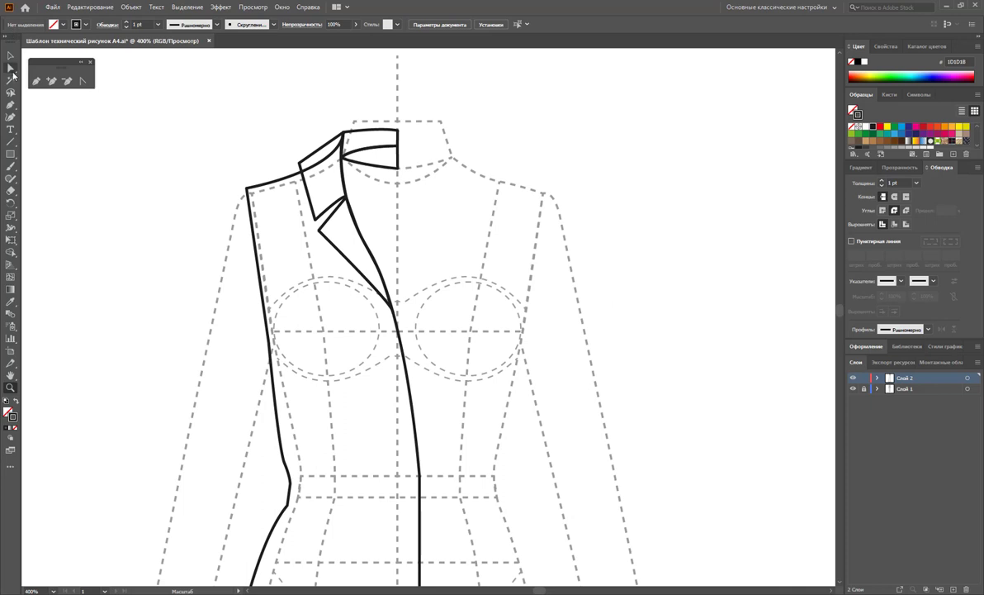
pyautogui.click(11, 67)
pyautogui.click(395, 321)
pyautogui.moveTo(396, 319); pyautogui.dragTo(401, 352)
pyautogui.click(554, 148)
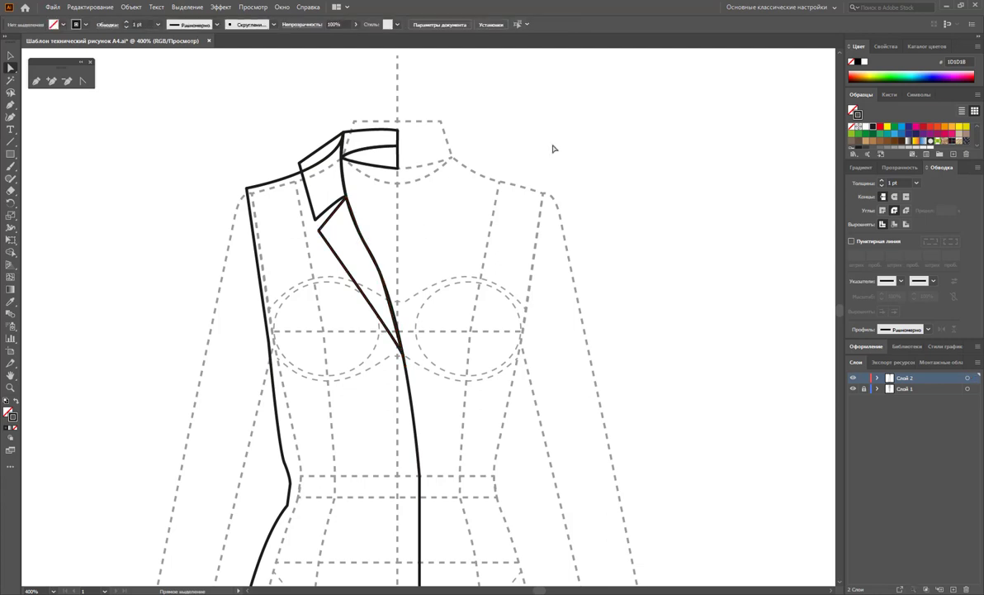
pyautogui.scroll(-3, 554, 147)
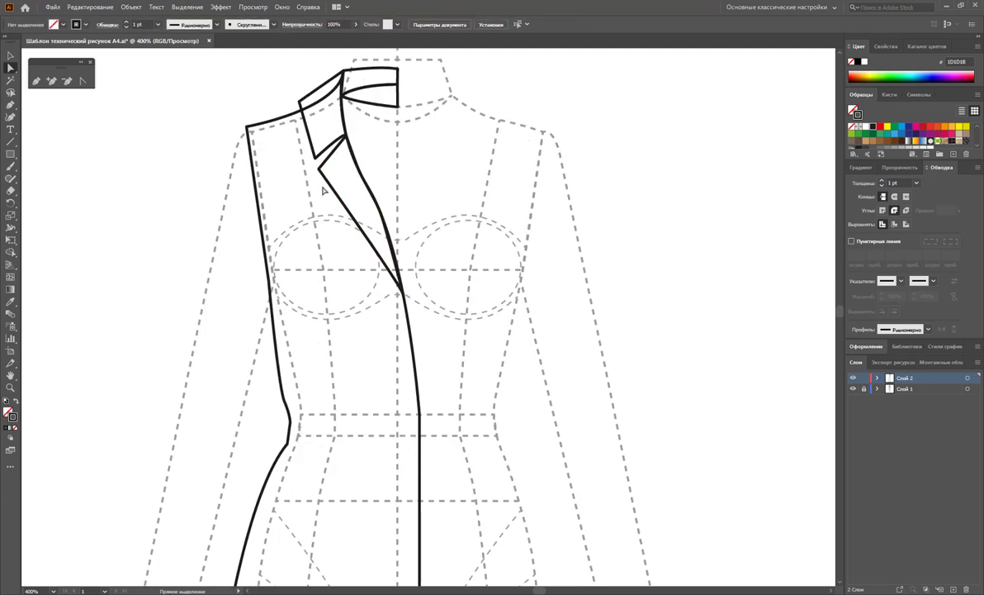
pyautogui.moveTo(321, 167)
pyautogui.mouseDown()
pyautogui.moveTo(309, 182)
pyautogui.moveTo(317, 174)
pyautogui.mouseUp()
pyautogui.click(591, 129)
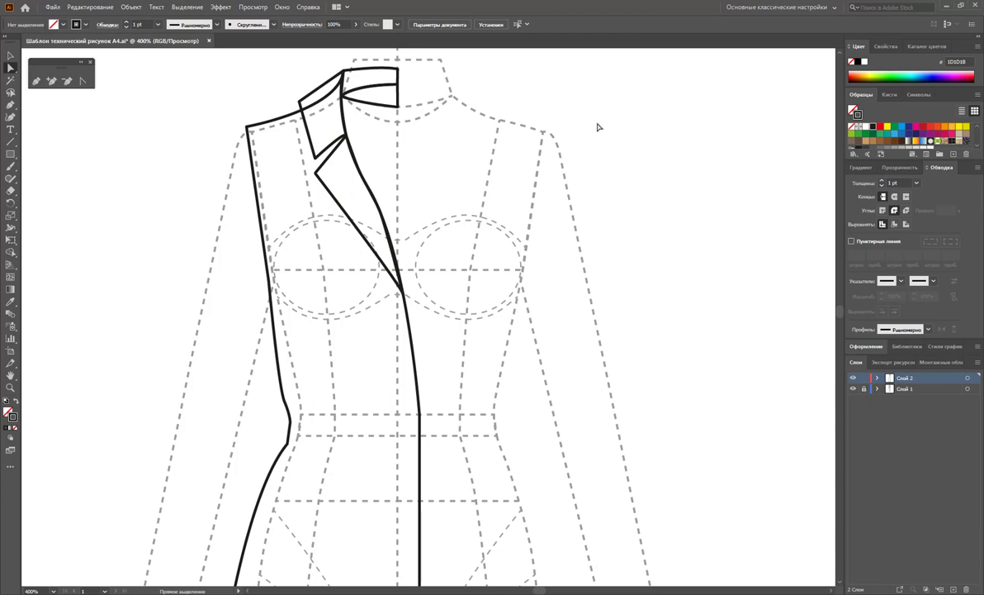
pyautogui.scroll(-1, 598, 127)
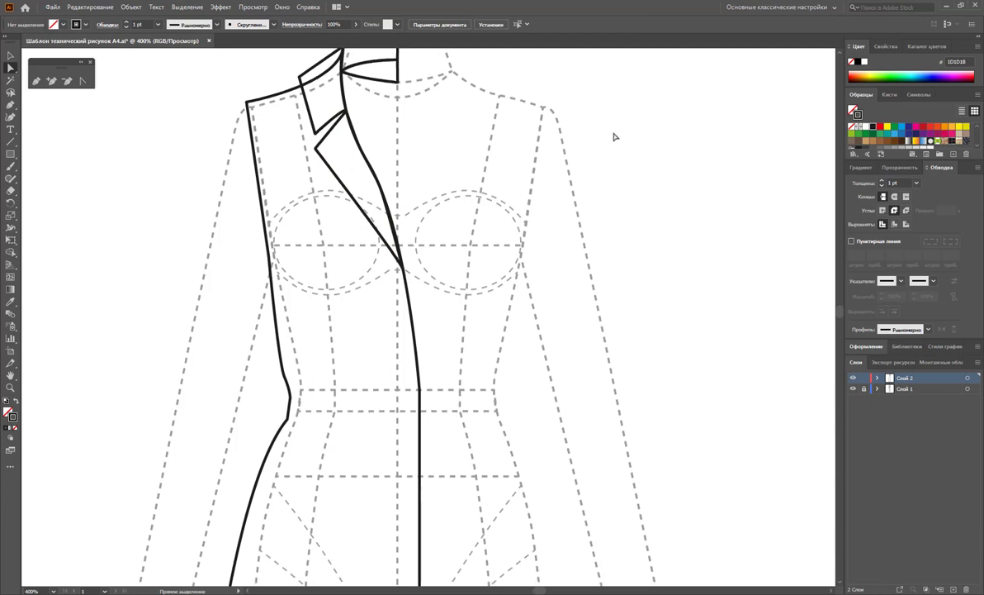
pyautogui.scroll(-3, 615, 137)
pyautogui.scroll(-2, 616, 137)
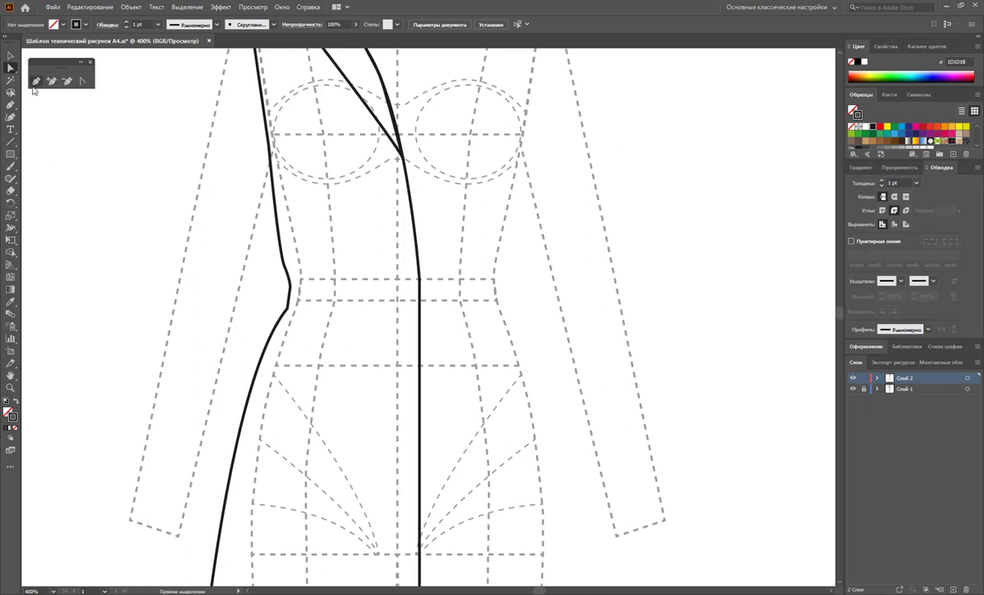
# Step: Reshape the waist kink anchor's curve and nudge the anchor above it up and left
pyautogui.click(36, 82)
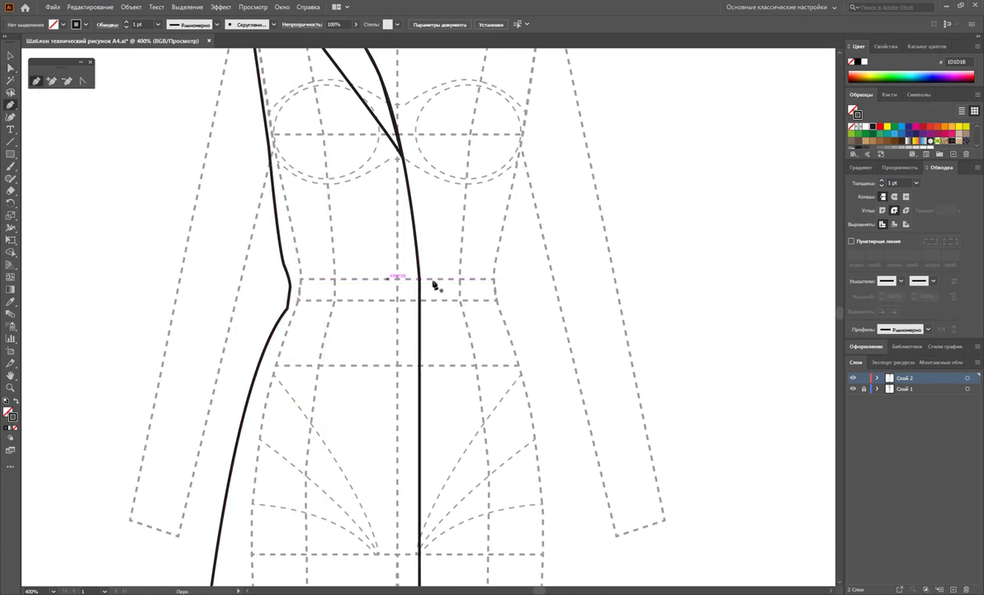
pyautogui.click(11, 68)
pyautogui.moveTo(270, 266)
pyautogui.mouseDown()
pyautogui.moveTo(302, 321)
pyautogui.moveTo(289, 286)
pyautogui.mouseUp()
pyautogui.click(292, 314)
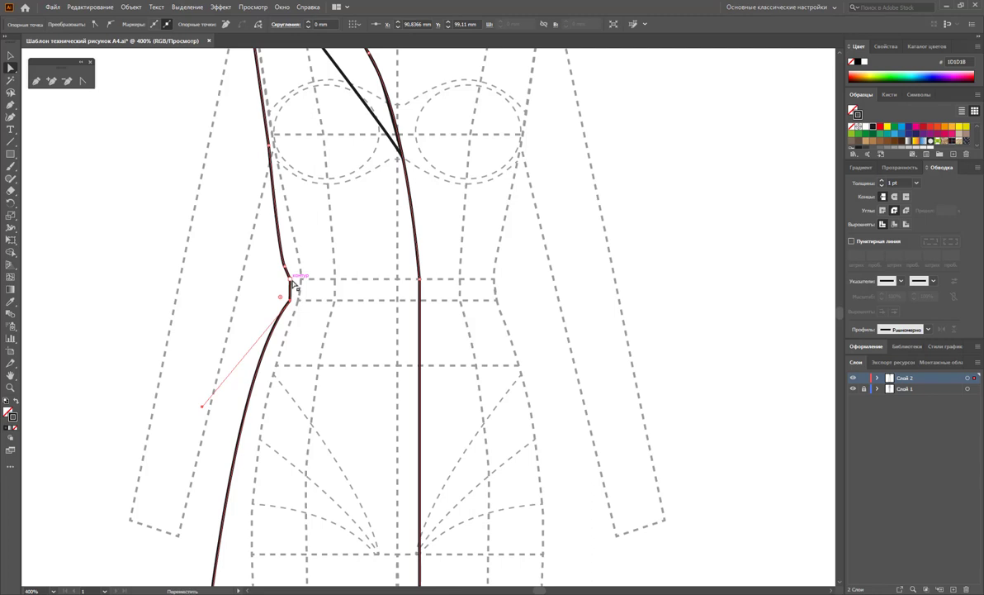
pyautogui.click(290, 281)
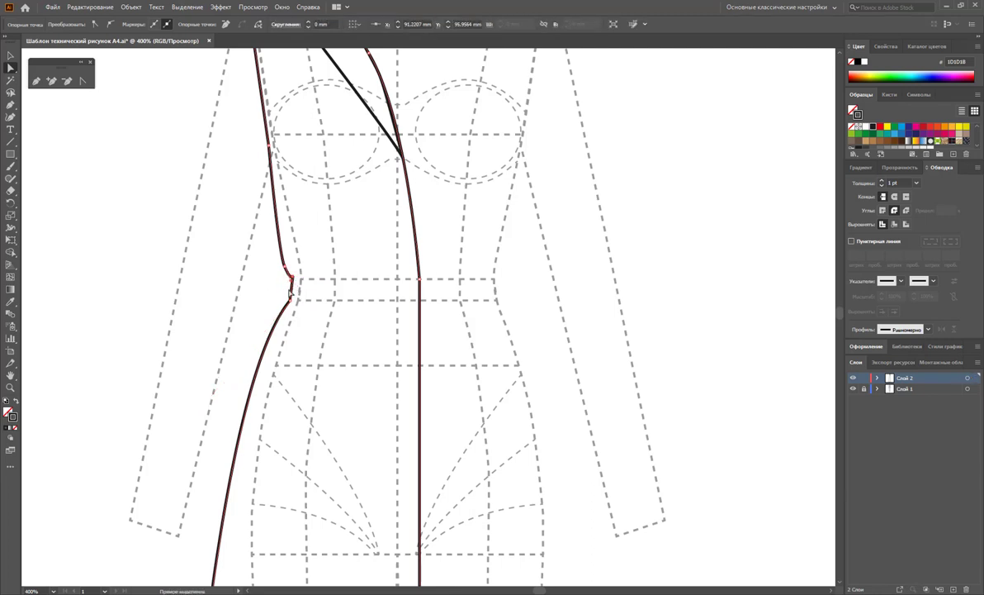
pyautogui.click(285, 269)
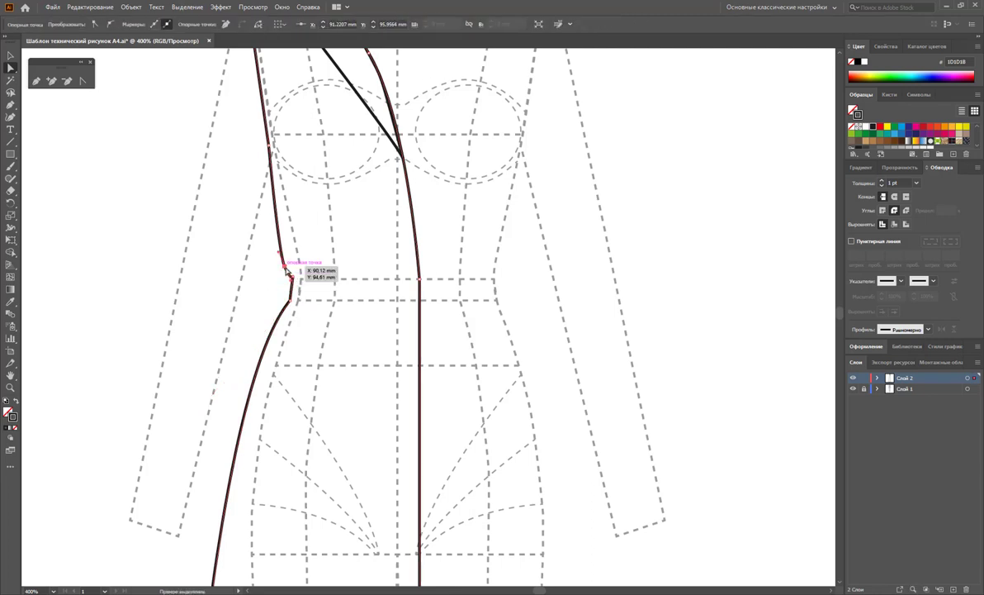
pyautogui.moveTo(286, 269); pyautogui.dragTo(284, 267)
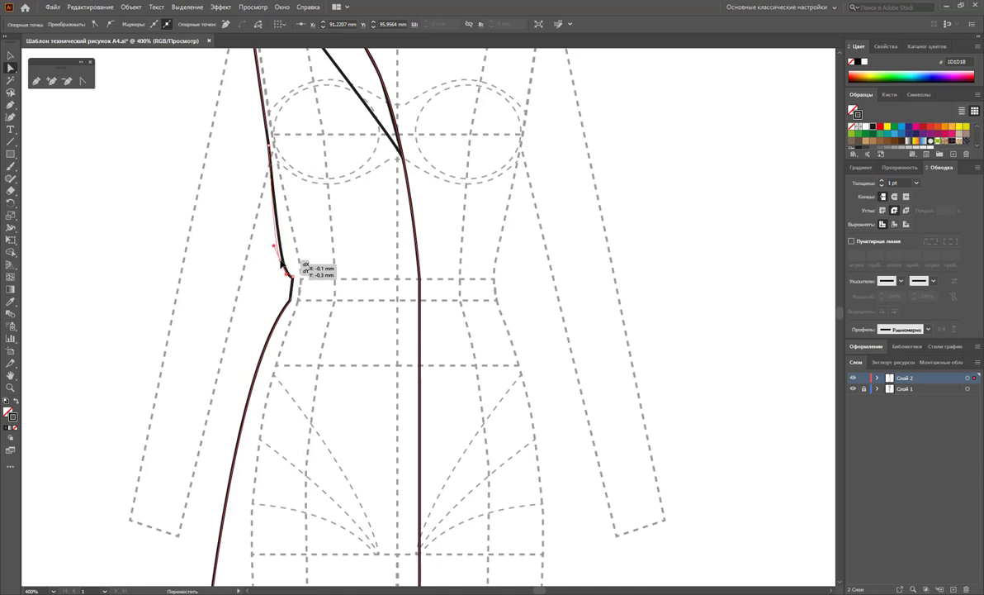
pyautogui.click(274, 243)
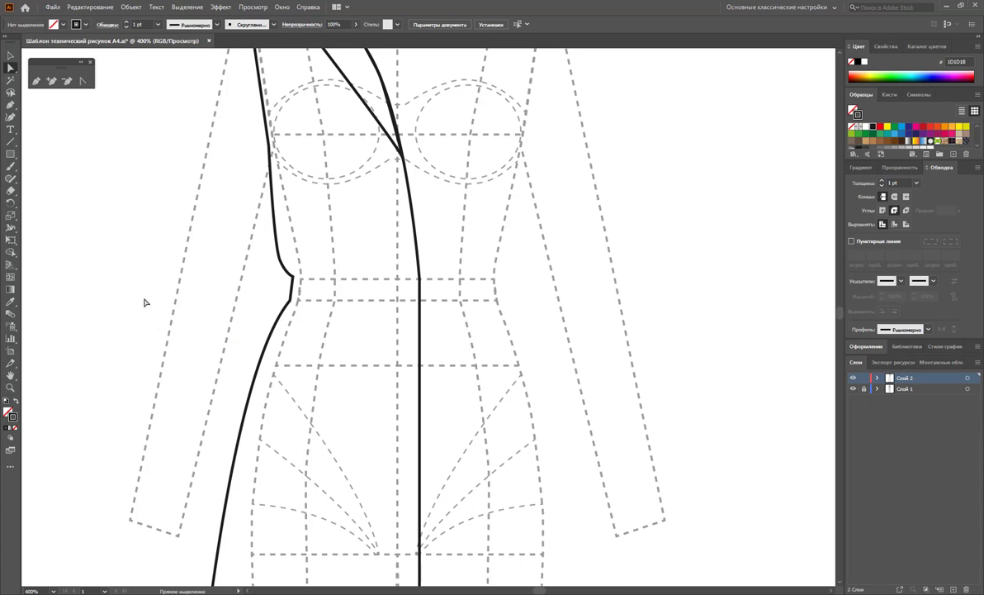
pyautogui.click(34, 83)
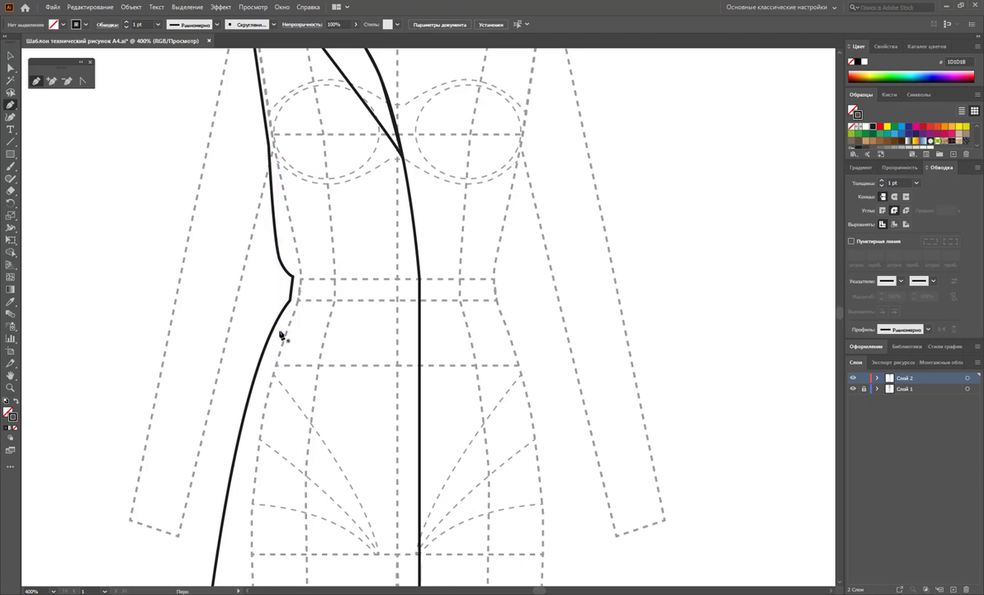
# Step: Sketch the two sides of a narrow slanted welt pocket below the waist
pyautogui.moveTo(275, 321)
pyautogui.mouseDown()
pyautogui.moveTo(289, 336)
pyautogui.moveTo(257, 408)
pyautogui.mouseUp()
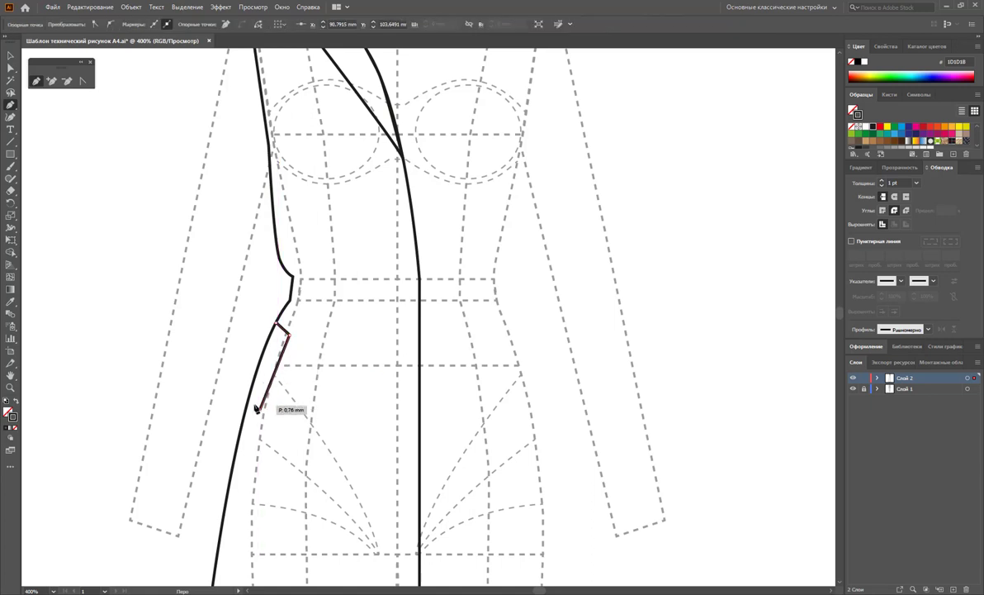
pyautogui.moveTo(255, 403); pyautogui.dragTo(275, 328)
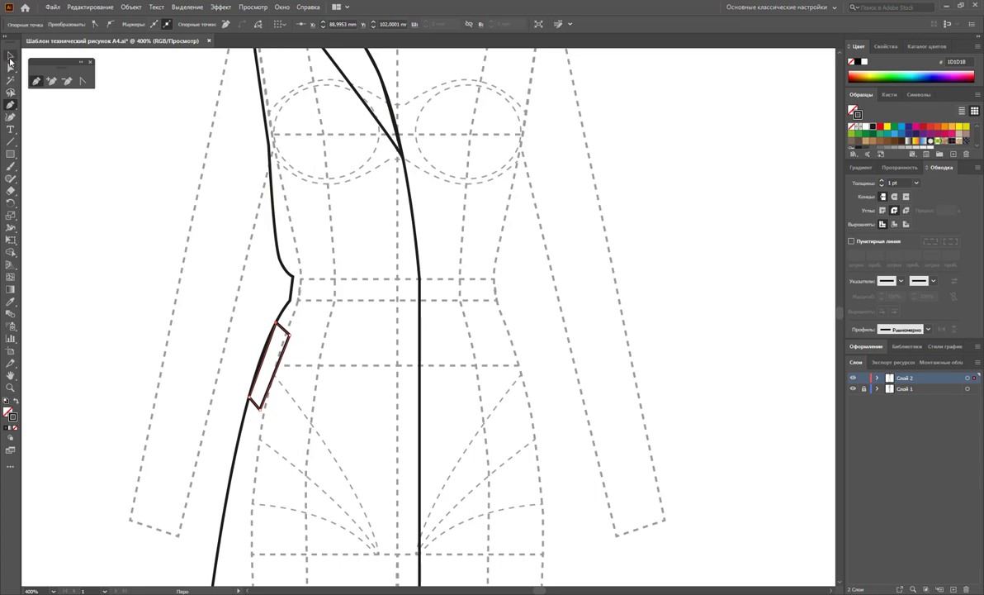
pyautogui.click(132, 194)
# Step: Zoom out to 150% to show the whole coat
pyautogui.press('z')
pyautogui.keyDown('alt'); pyautogui.click(479, 323); pyautogui.keyUp('alt')
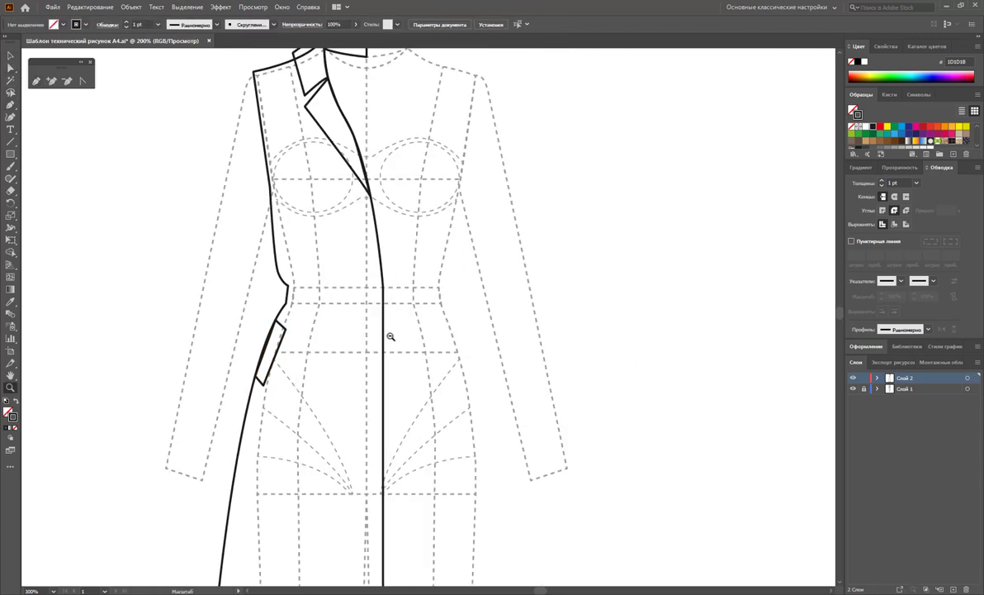
pyautogui.keyDown('alt'); pyautogui.click(373, 303); pyautogui.keyUp('alt')
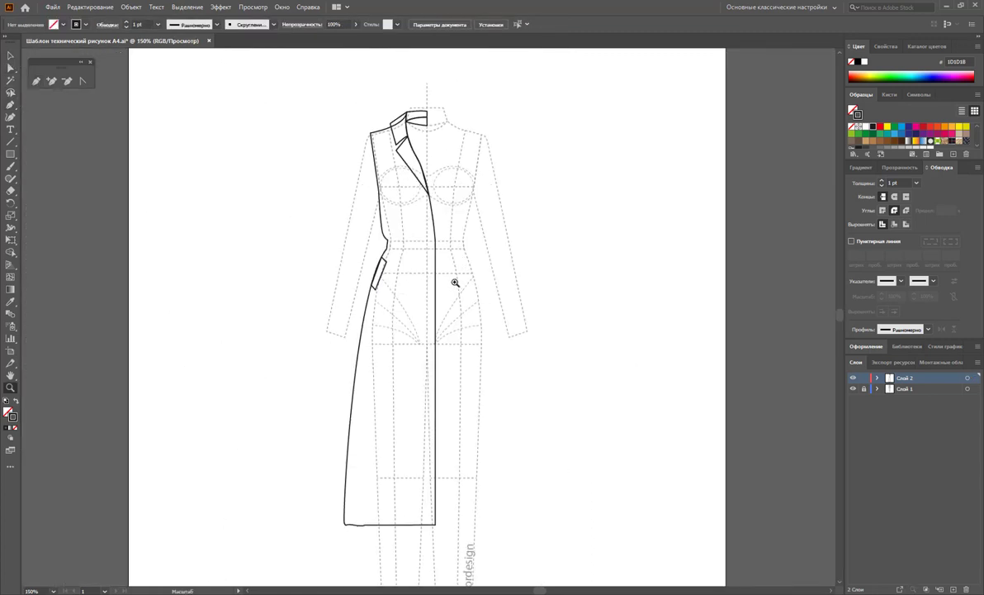
# Step: Select all left-half coat paths and stretch them slightly wider to the right
pyautogui.scroll(-1, 455, 283)
pyautogui.click(11, 55)
pyautogui.moveTo(256, 52); pyautogui.dragTo(530, 515)
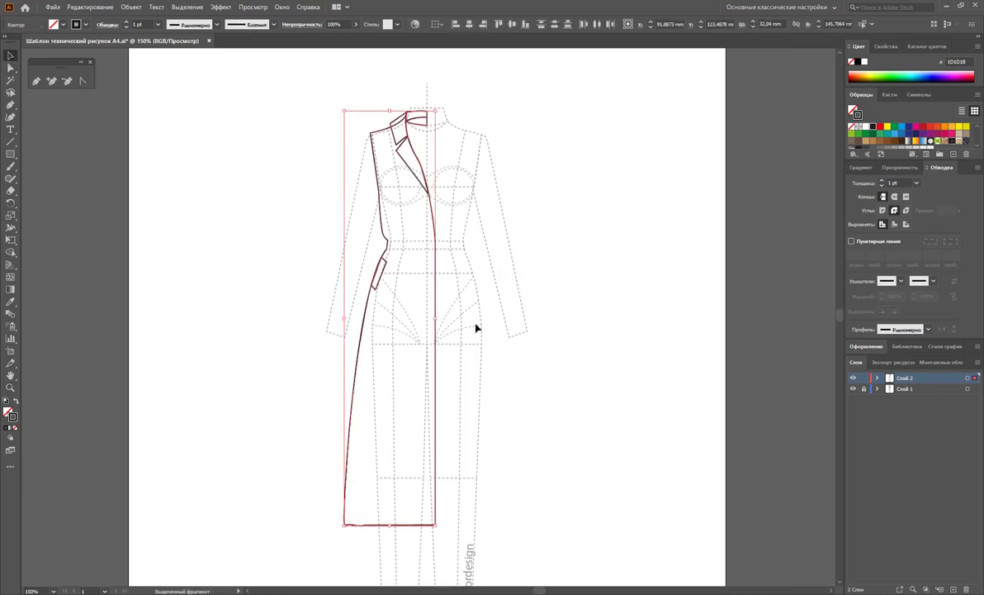
pyautogui.click(10, 202)
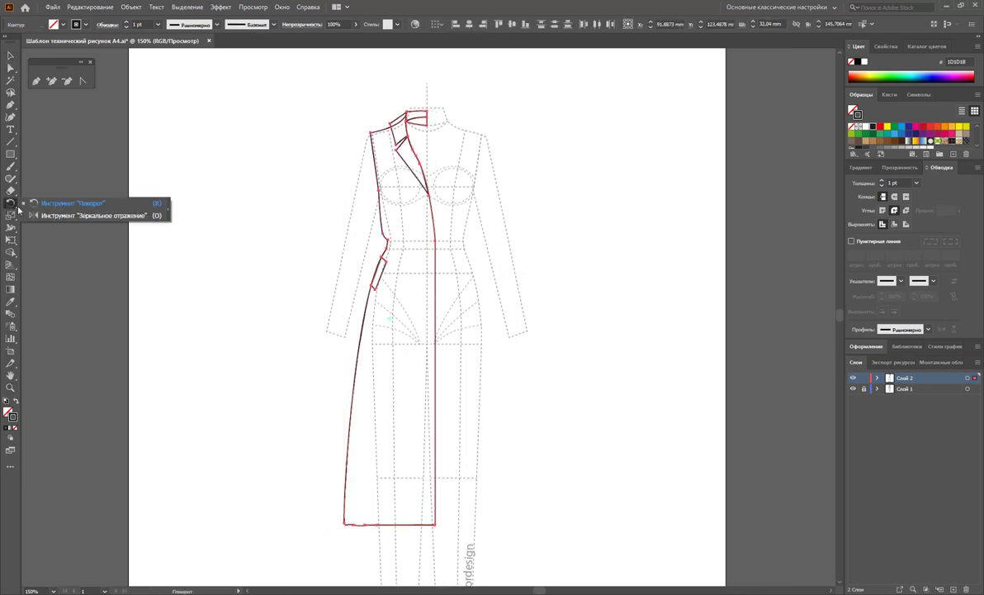
pyautogui.click(62, 217)
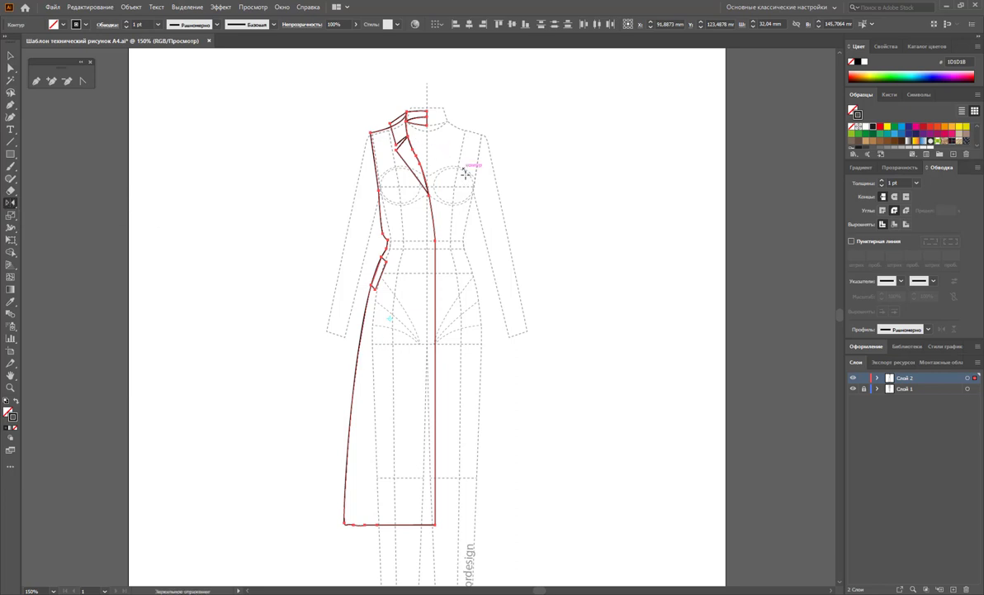
pyautogui.click(9, 55)
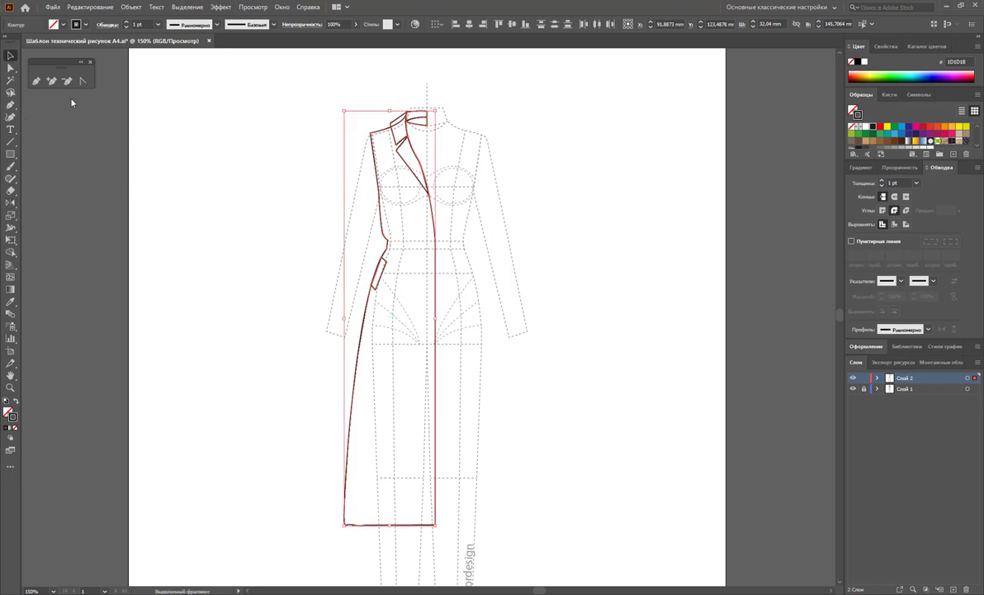
pyautogui.moveTo(435, 318); pyautogui.dragTo(442, 321)
# Step: Move the pocket's lower corner anchor slightly down
pyautogui.click(555, 353)
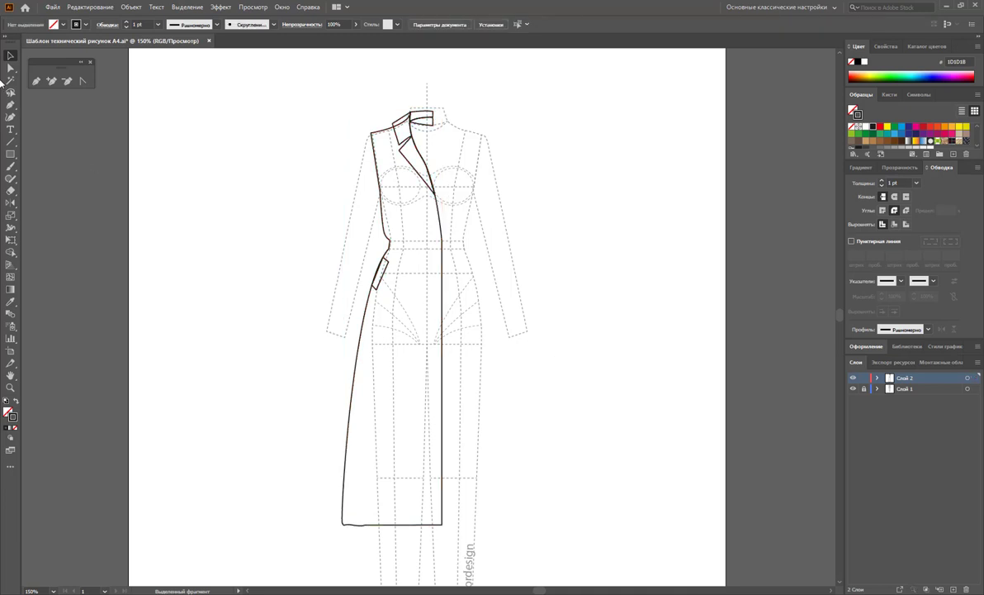
pyautogui.press('a')
pyautogui.click(377, 294)
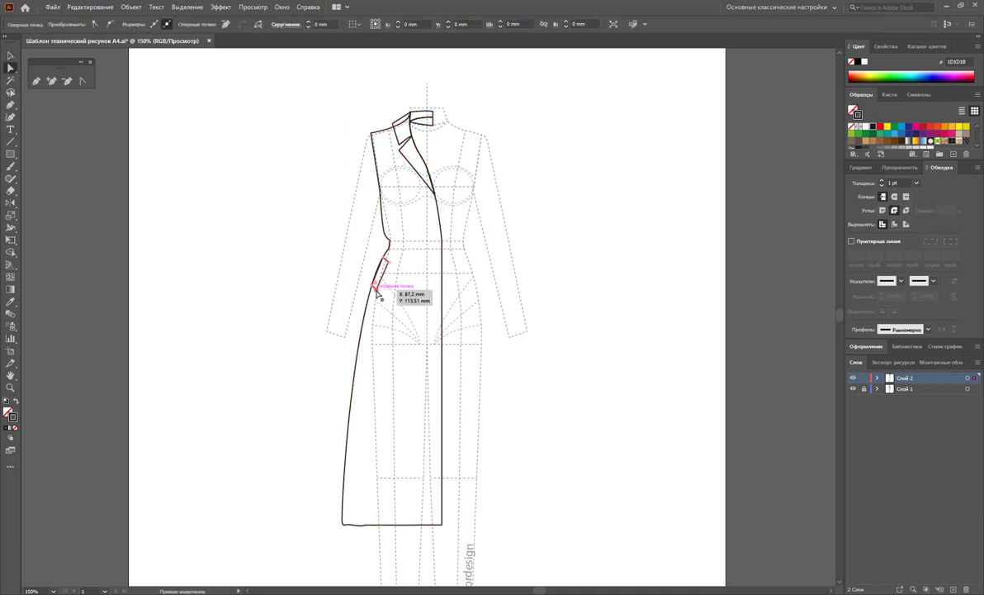
pyautogui.click(376, 293)
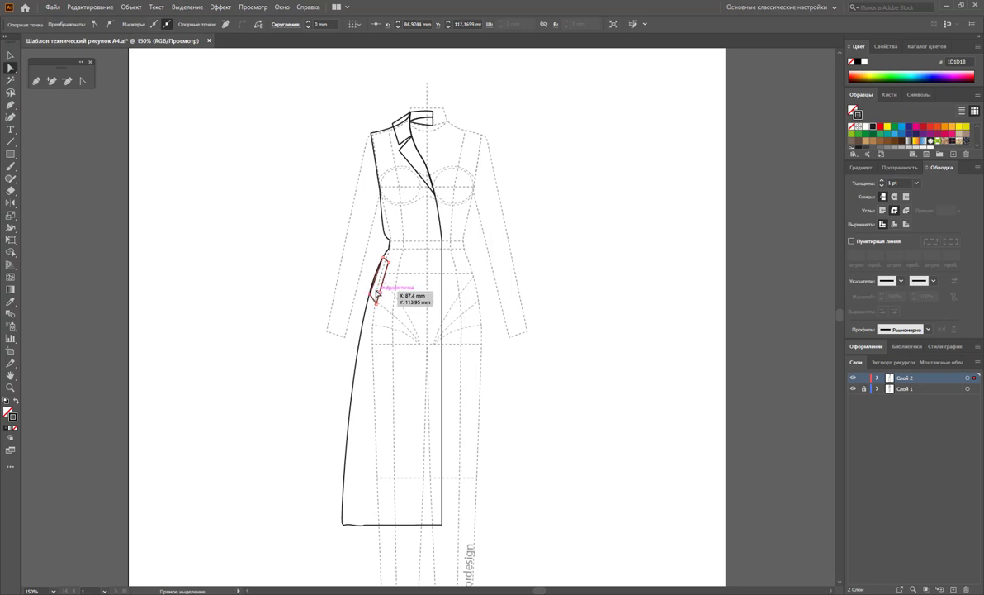
pyautogui.moveTo(377, 294); pyautogui.dragTo(381, 305)
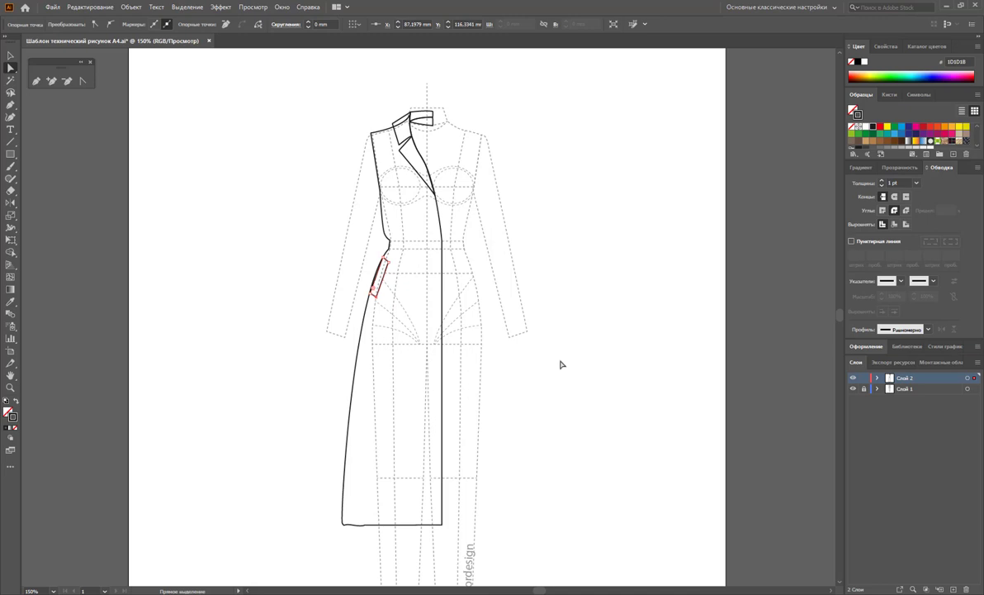
pyautogui.click(69, 176)
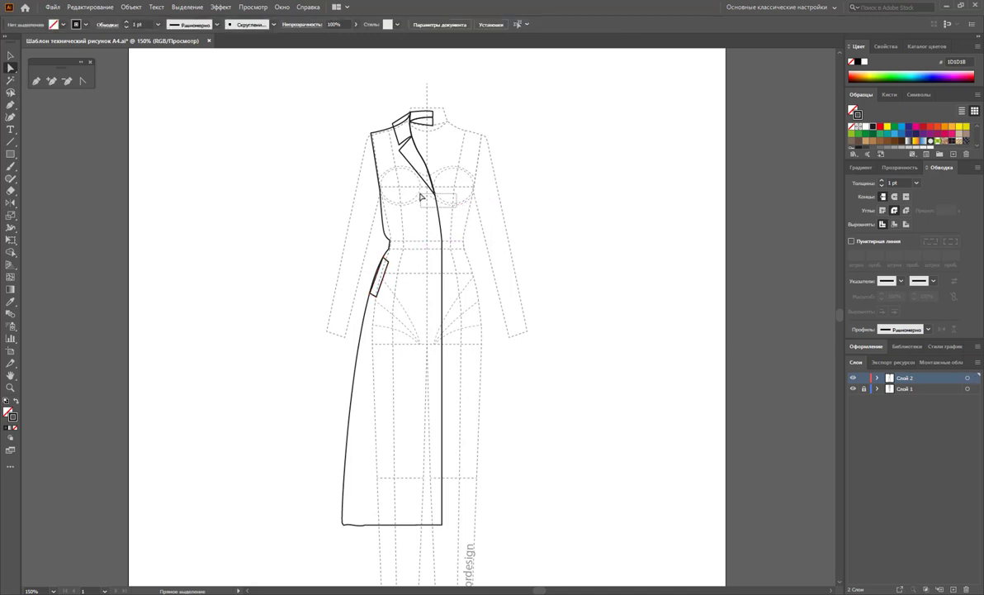
# Step: Smooth the lapel curve slightly, then select the whole left half of the coat
pyautogui.click(408, 192)
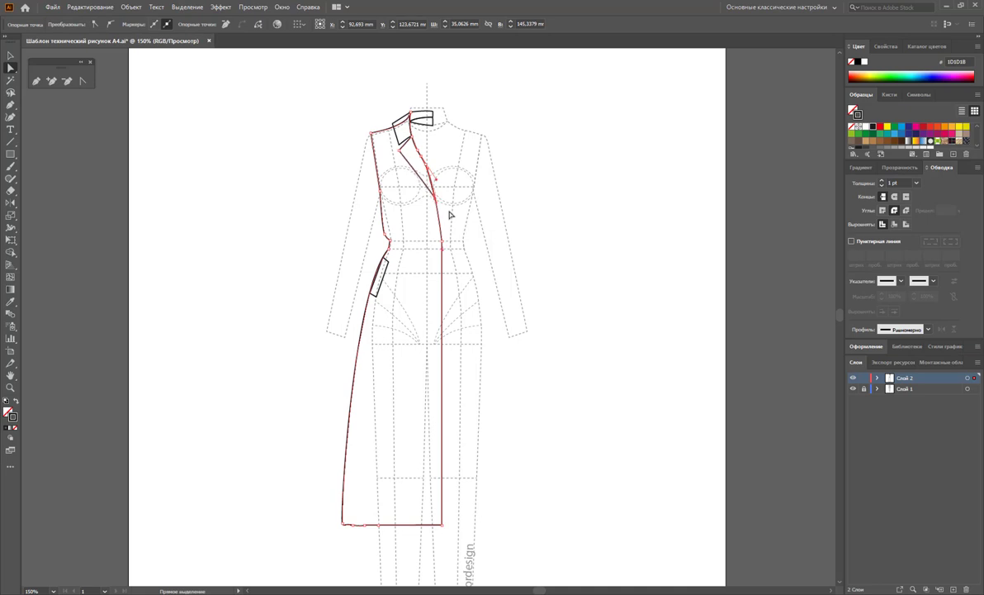
pyautogui.moveTo(417, 177); pyautogui.dragTo(421, 198)
pyautogui.click(517, 230)
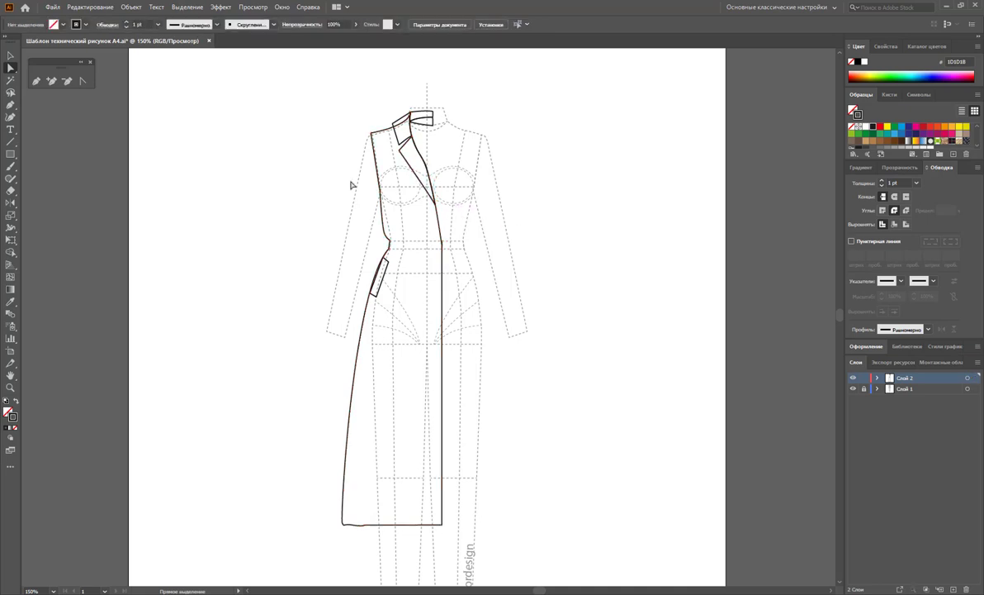
pyautogui.click(9, 56)
pyautogui.moveTo(257, 71); pyautogui.dragTo(476, 541)
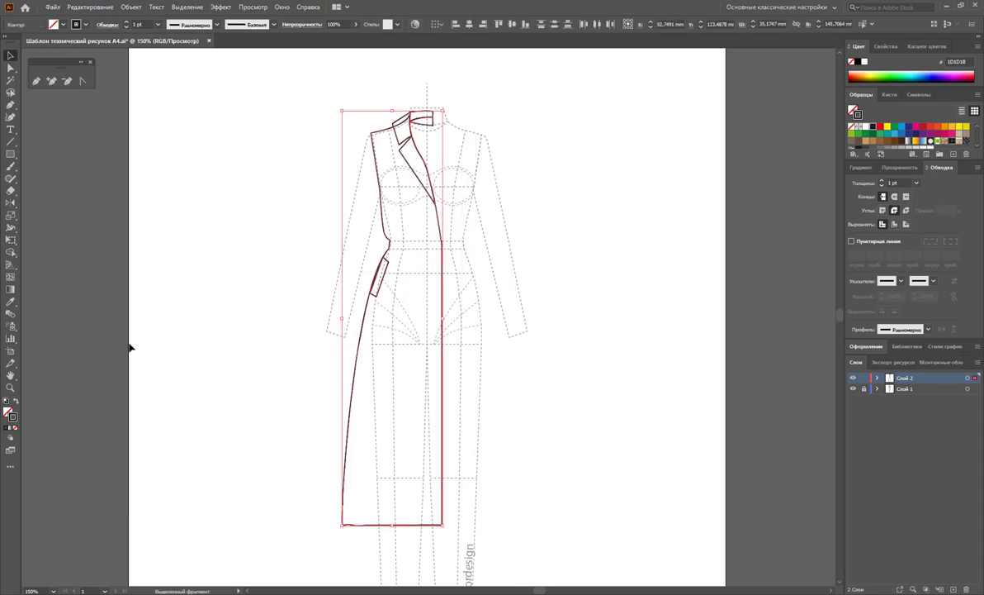
pyautogui.click(11, 204)
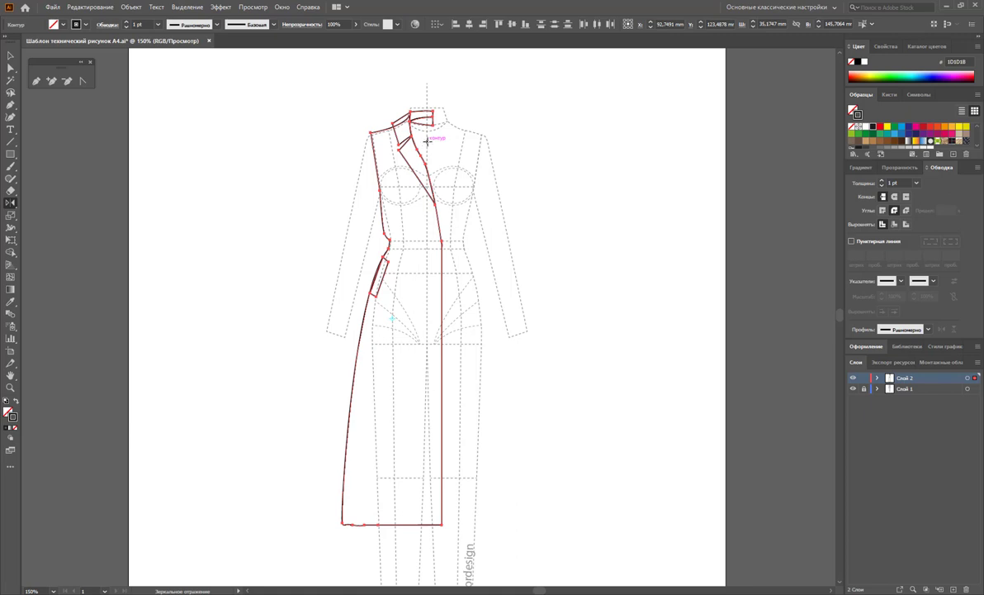
# Step: Reflect a copy of the left half to the right and send it to the back
pyautogui.moveTo(425, 155); pyautogui.dragTo(519, 228)
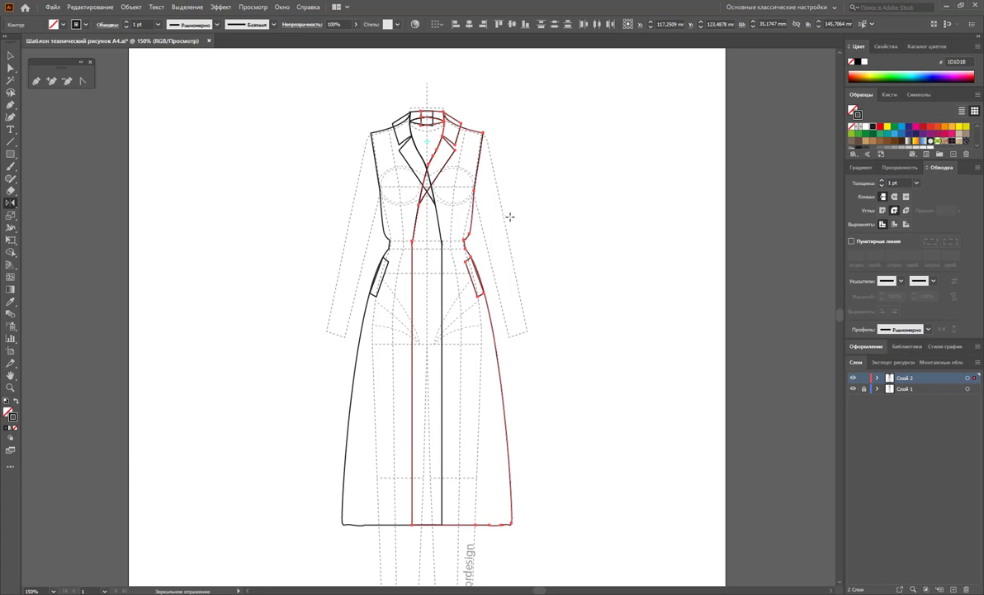
pyautogui.click(11, 56)
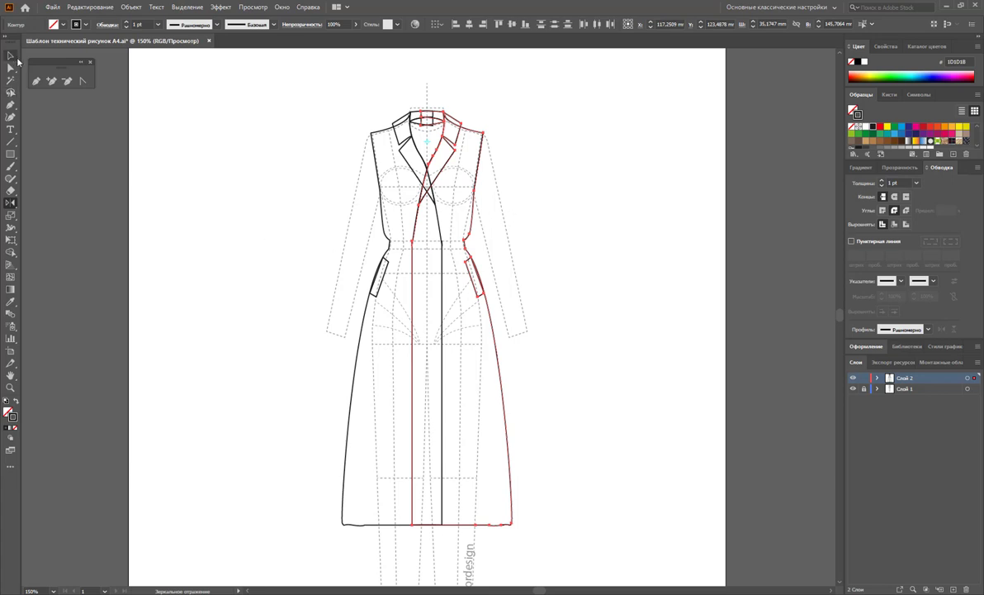
pyautogui.rightClick(513, 161)
pyautogui.moveTo(542, 317)
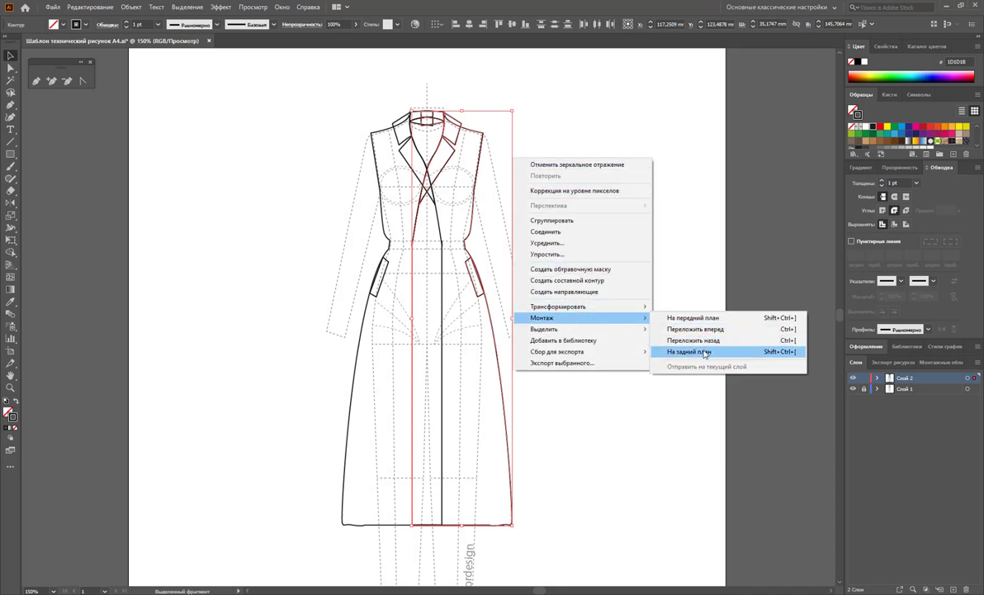
pyautogui.click(704, 352)
pyautogui.click(597, 298)
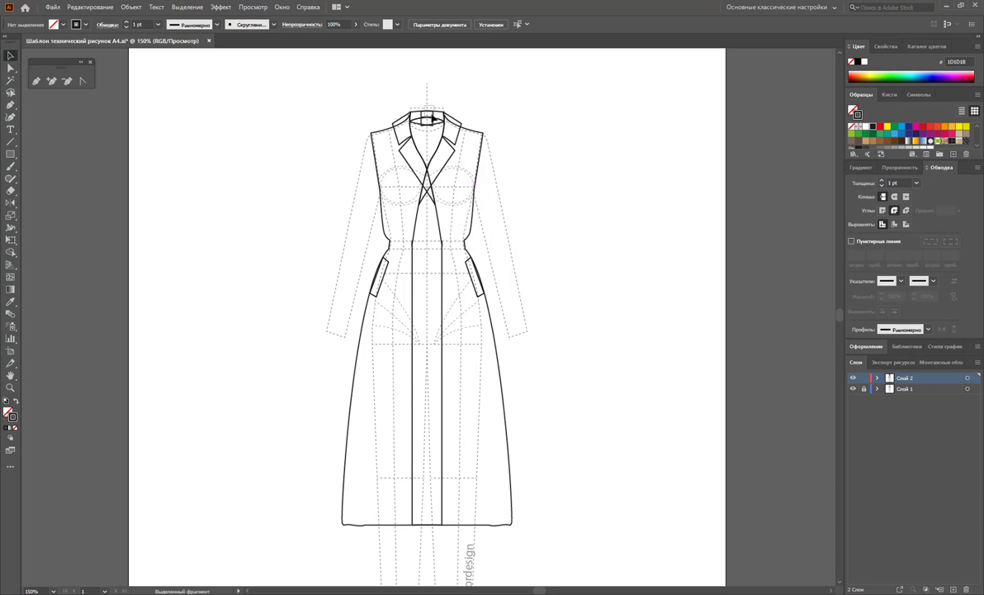
# Step: Open the Pathfinder panel and unite the two collar stand halves into one band
pyautogui.click(434, 118)
pyautogui.click(282, 6)
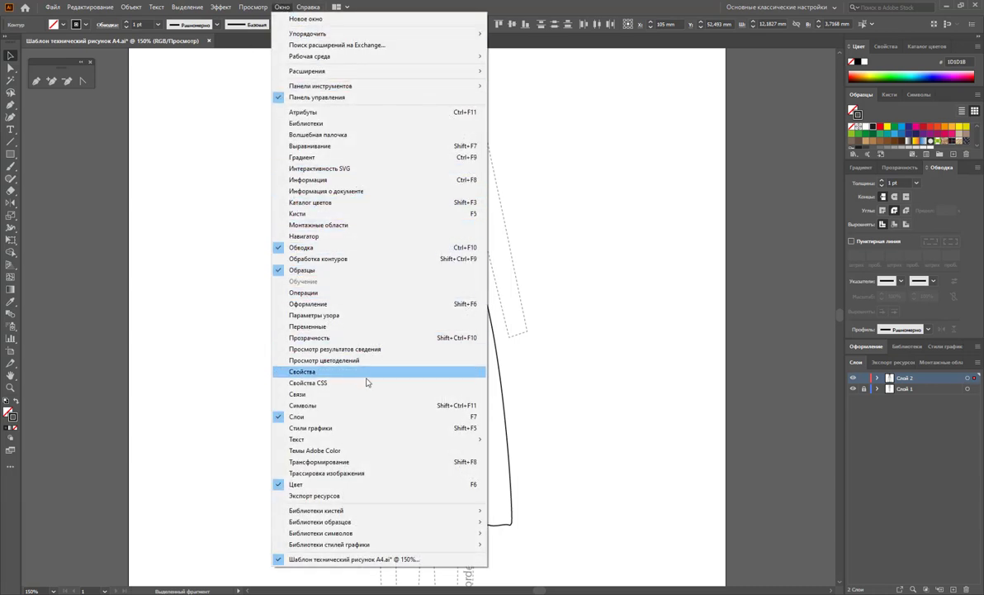
pyautogui.click(331, 258)
pyautogui.click(640, 109)
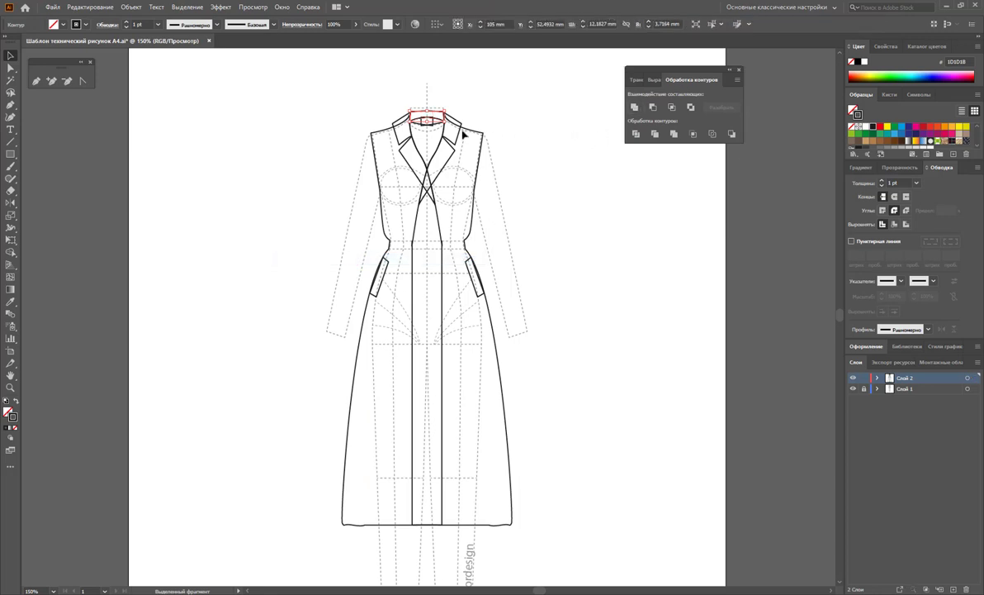
pyautogui.click(438, 110)
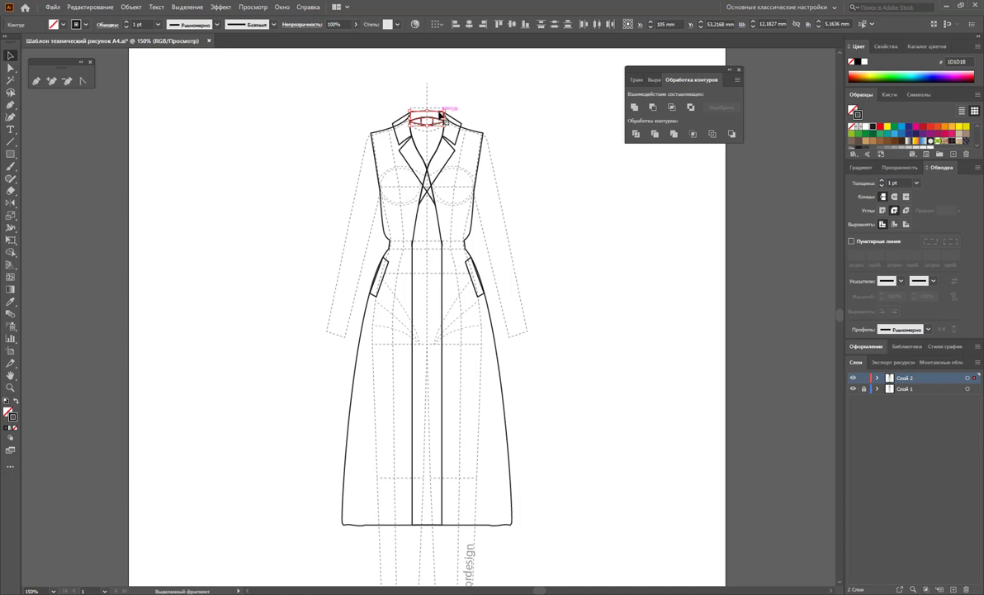
pyautogui.click(417, 116)
pyautogui.click(640, 109)
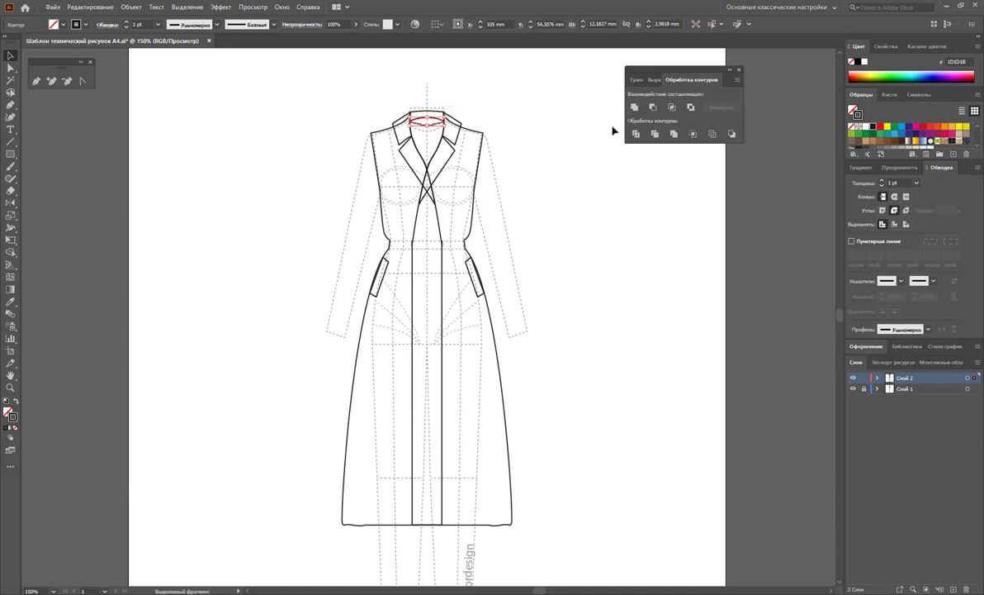
pyautogui.click(578, 146)
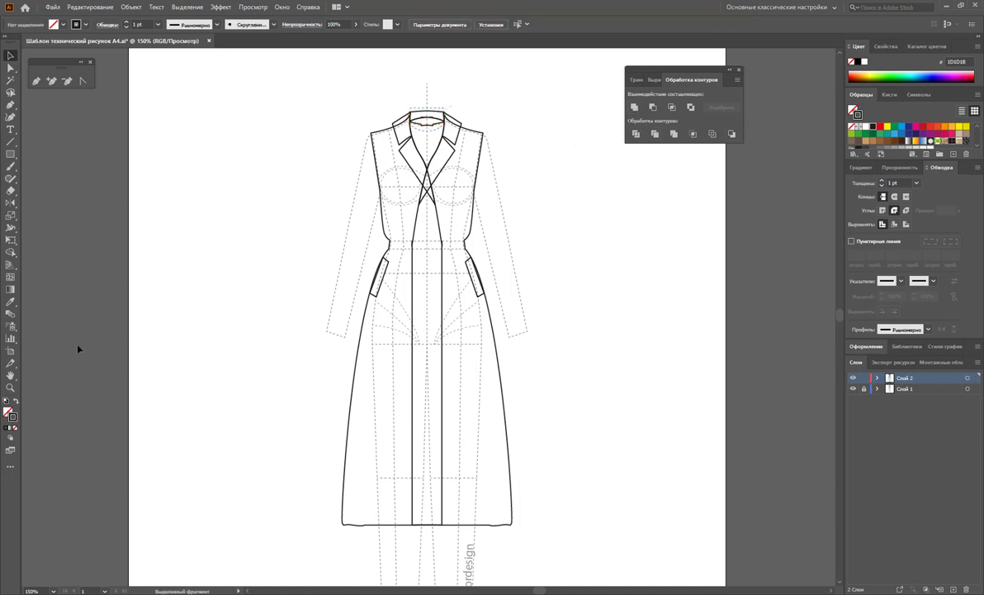
pyautogui.click(10, 387)
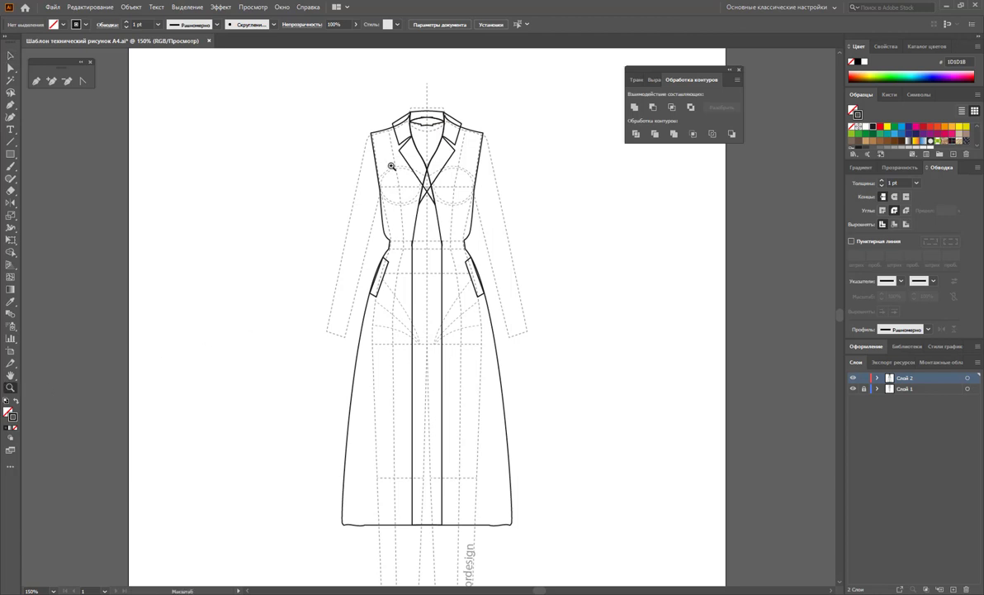
# Step: Zoom in on the neckline and select the inner notched collar shape
pyautogui.moveTo(416, 113); pyautogui.dragTo(452, 149)
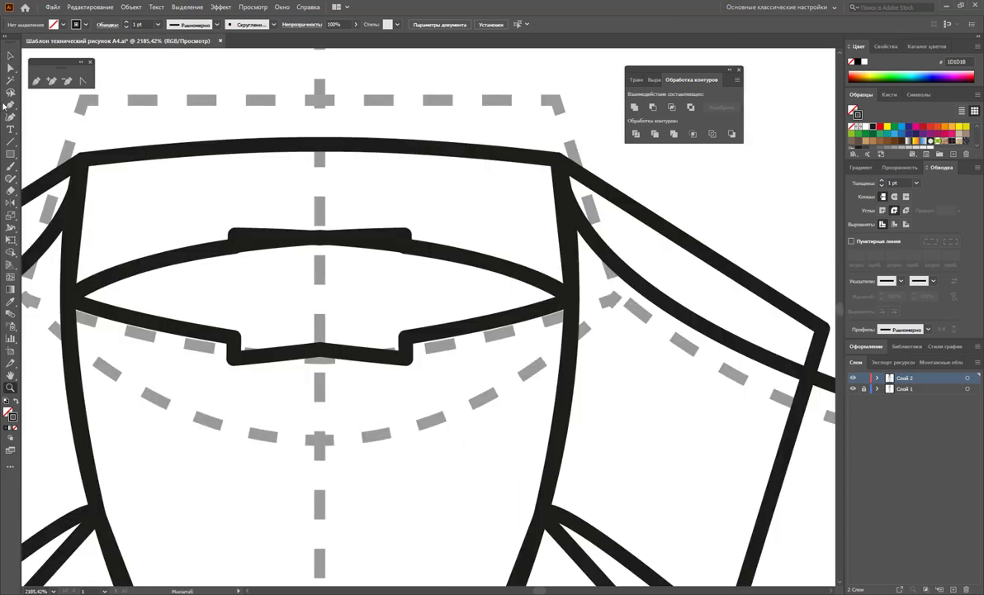
pyautogui.moveTo(372, 93); pyautogui.dragTo(243, 192)
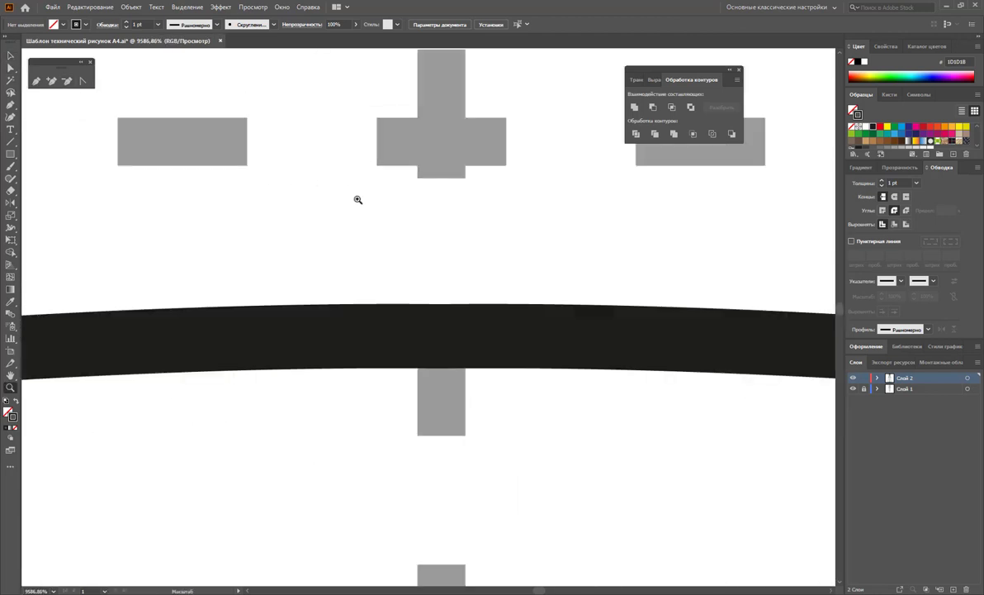
pyautogui.scroll(-1, 385, 340)
pyautogui.scroll(-1, 390, 371)
pyautogui.scroll(-2, 468, 356)
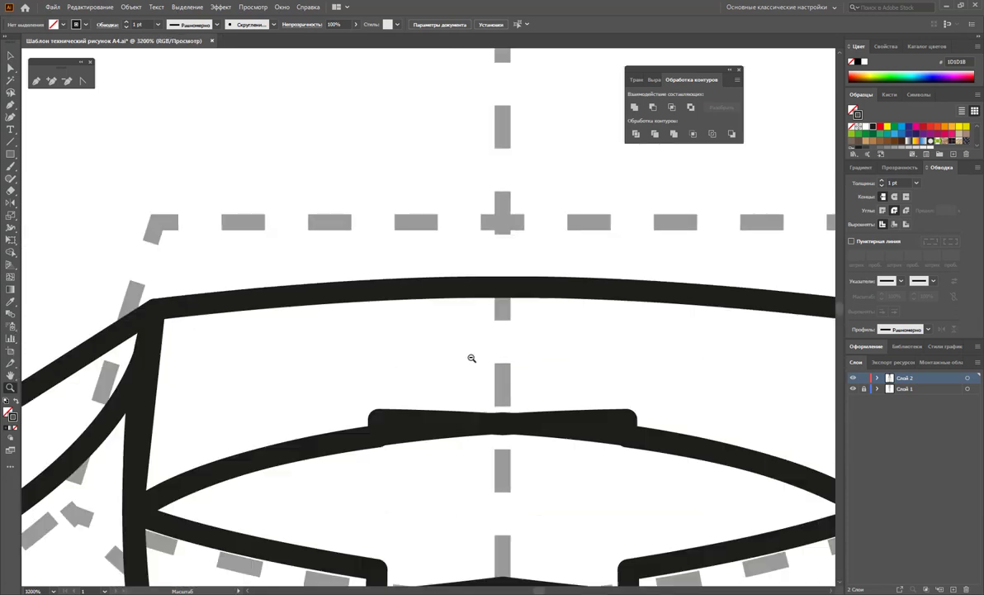
pyautogui.scroll(-1, 531, 380)
pyautogui.scroll(-1, 531, 380)
pyautogui.press('v')
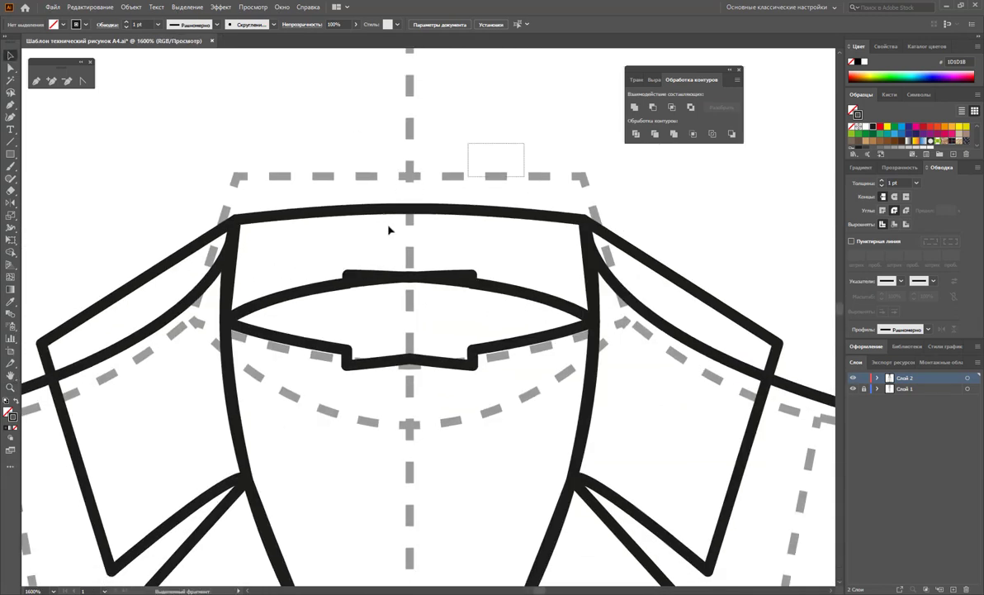
pyautogui.moveTo(489, 134); pyautogui.dragTo(397, 234)
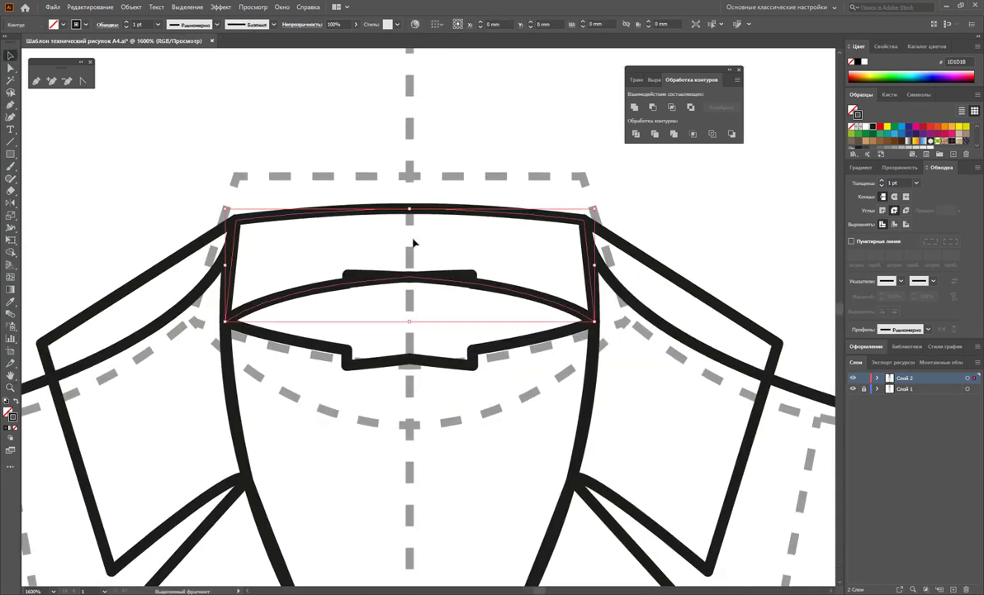
pyautogui.click(484, 354)
# Step: Delete the four notch corners and the centre point so the neck opening becomes a smooth oval
pyautogui.click(68, 80)
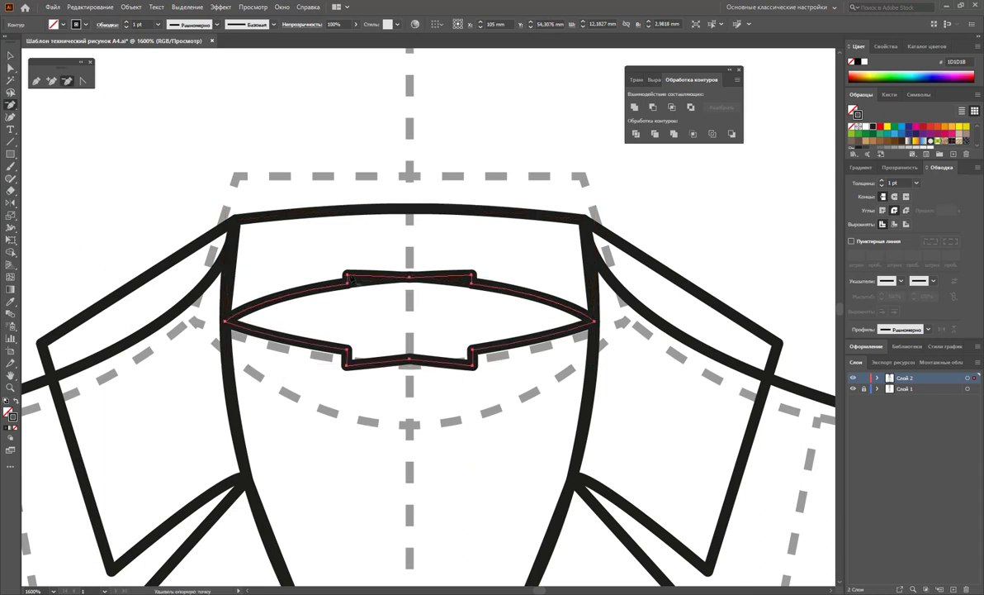
pyautogui.click(347, 276)
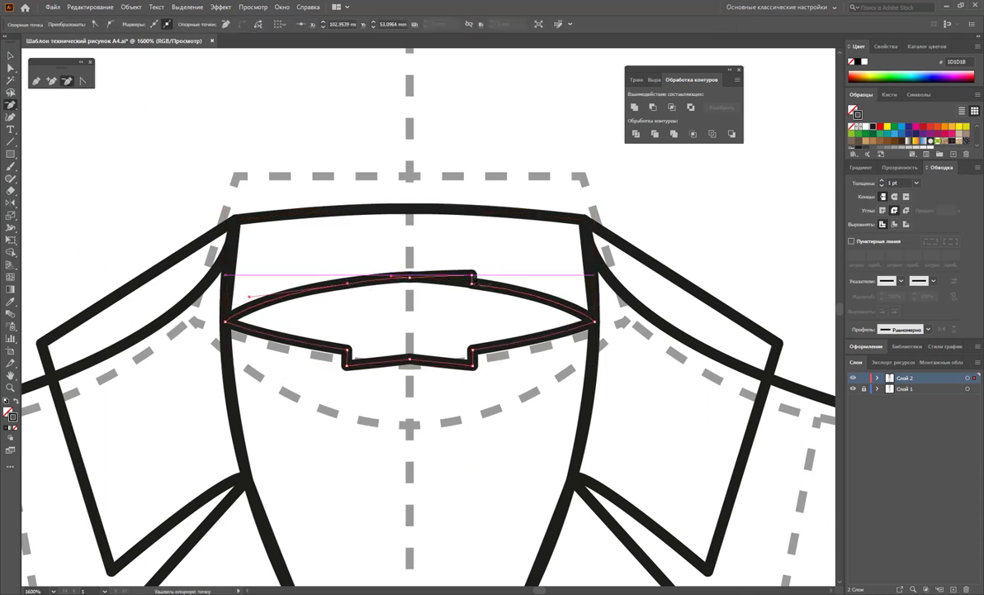
pyautogui.click(473, 278)
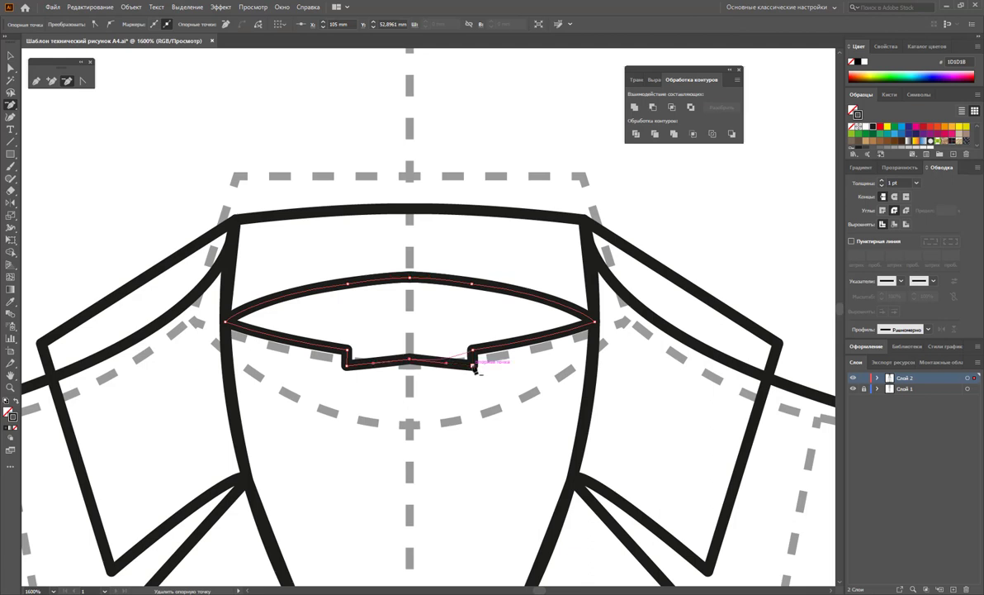
pyautogui.click(473, 367)
pyautogui.click(346, 366)
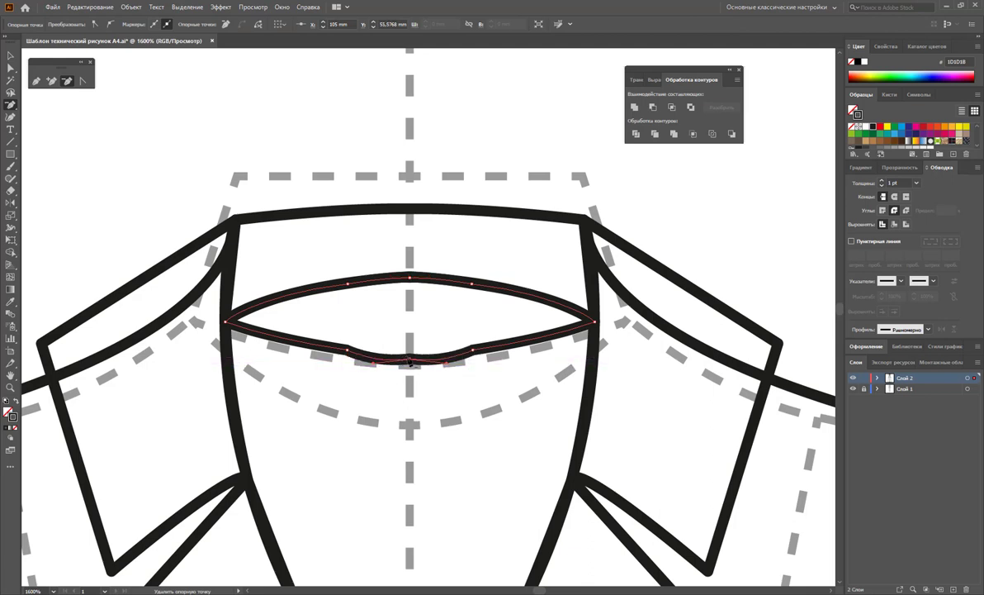
pyautogui.click(410, 360)
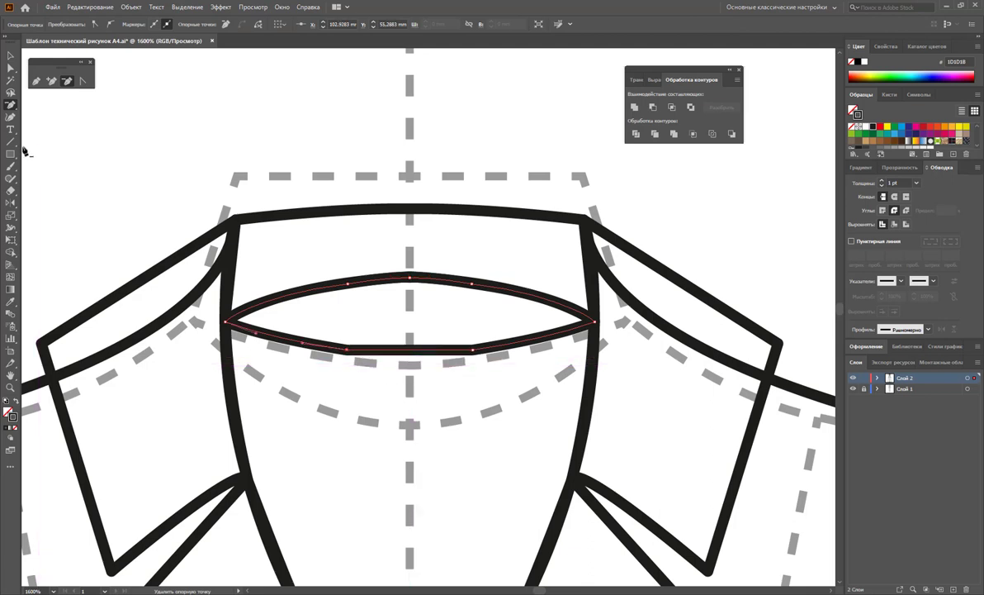
pyautogui.click(9, 56)
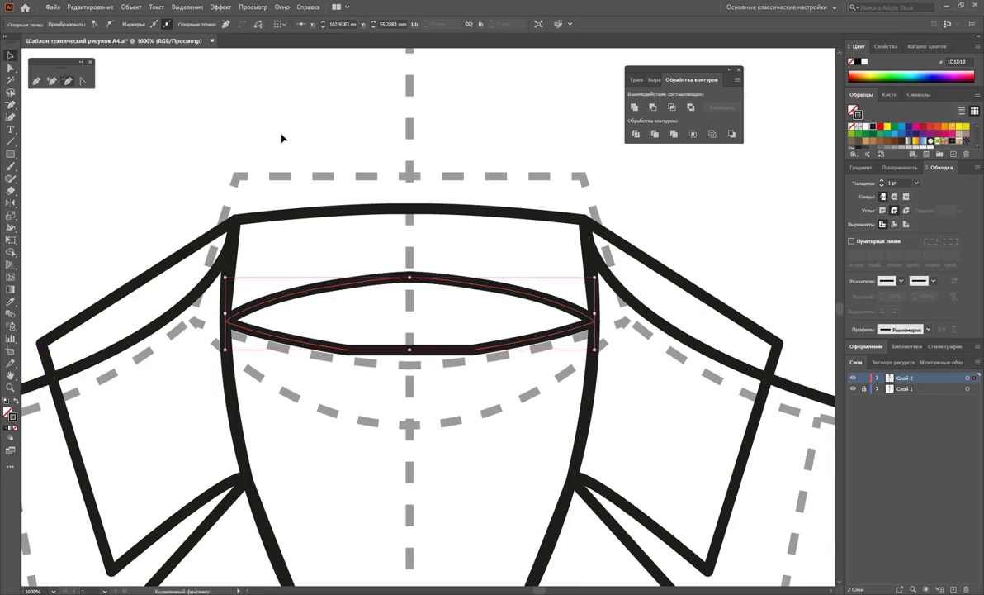
pyautogui.click(394, 171)
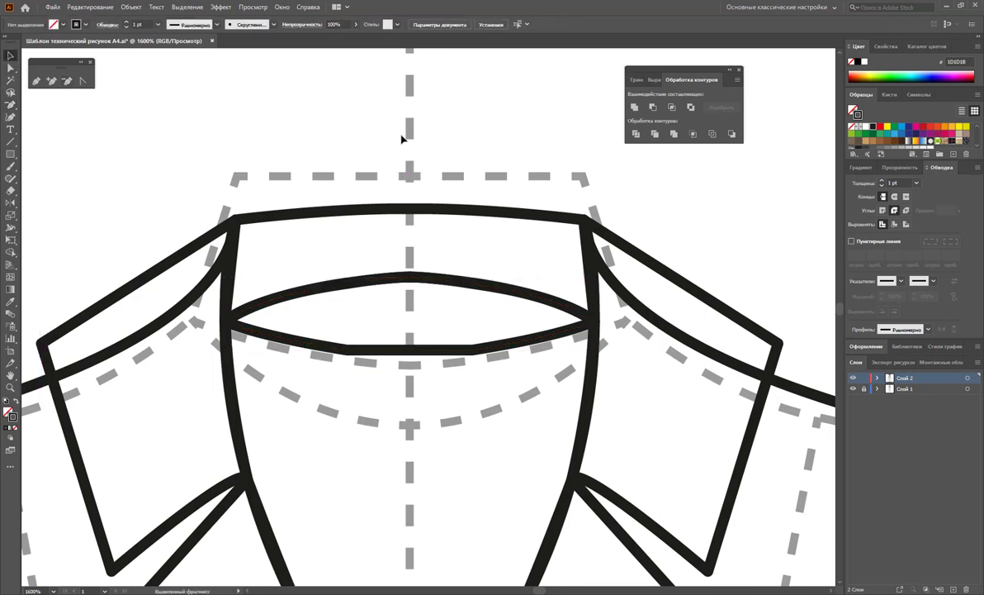
# Step: Check the collar band and neck oval outlines, then zoom out to the full coat
pyautogui.press('z')
pyautogui.keyDown('alt'); pyautogui.click(404, 286); pyautogui.keyUp('alt')
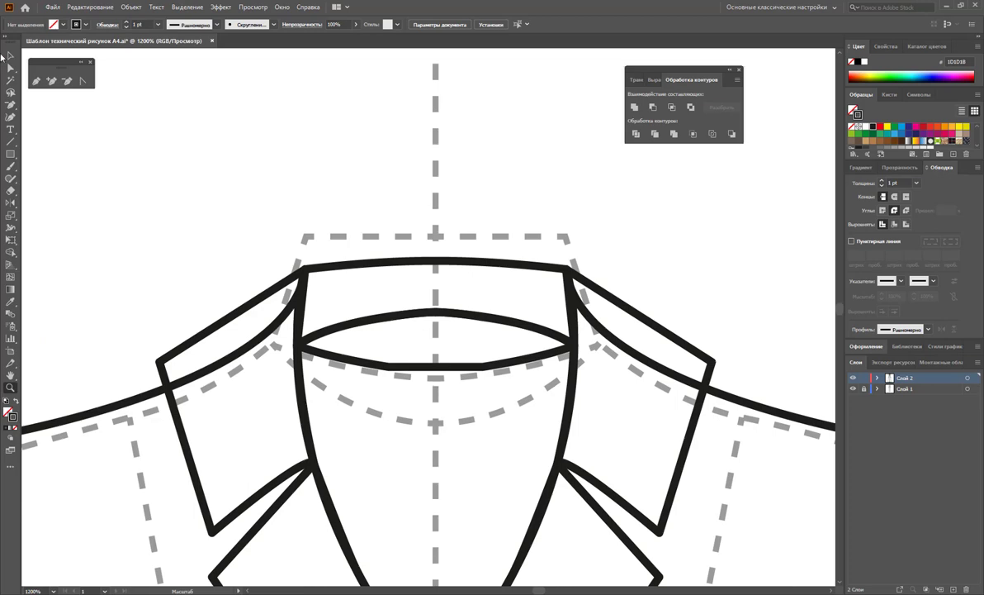
pyautogui.press('a')
pyautogui.click(553, 329)
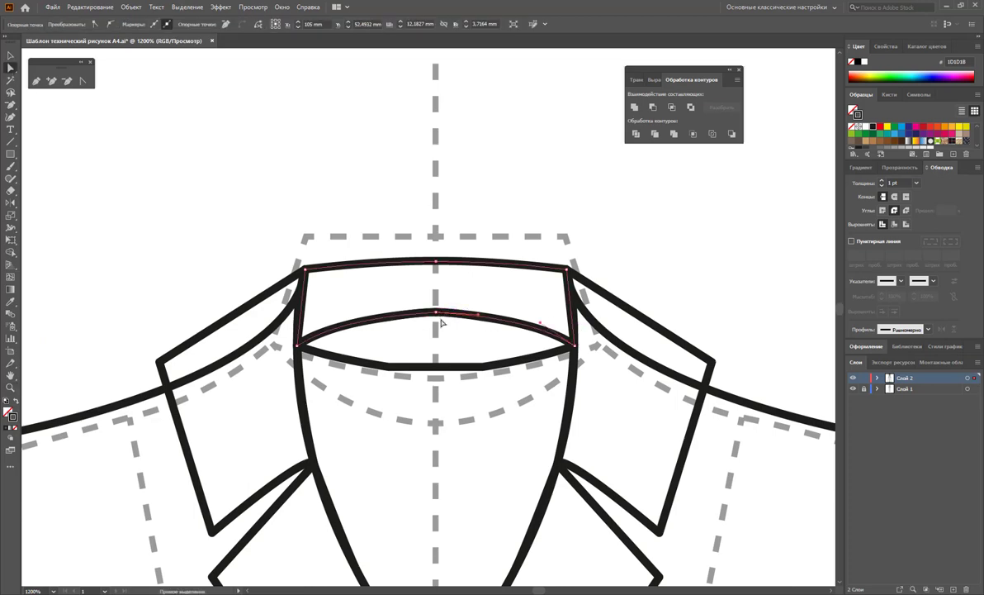
pyautogui.click(417, 314)
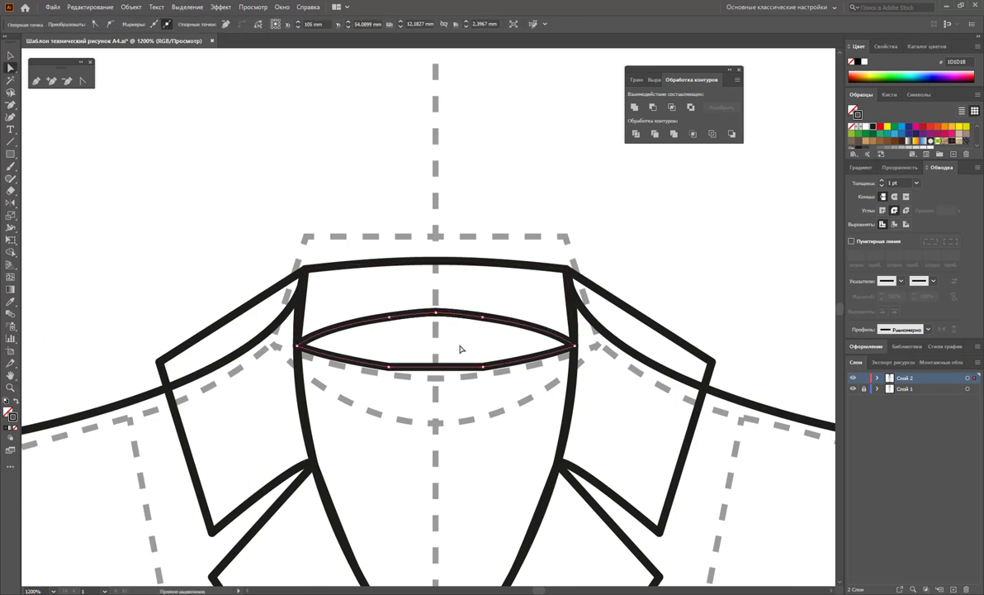
pyautogui.press('z')
pyautogui.keyDown('alt'); pyautogui.click(456, 379); pyautogui.keyUp('alt')
pyautogui.keyDown('alt'); pyautogui.click(379, 364); pyautogui.keyUp('alt')
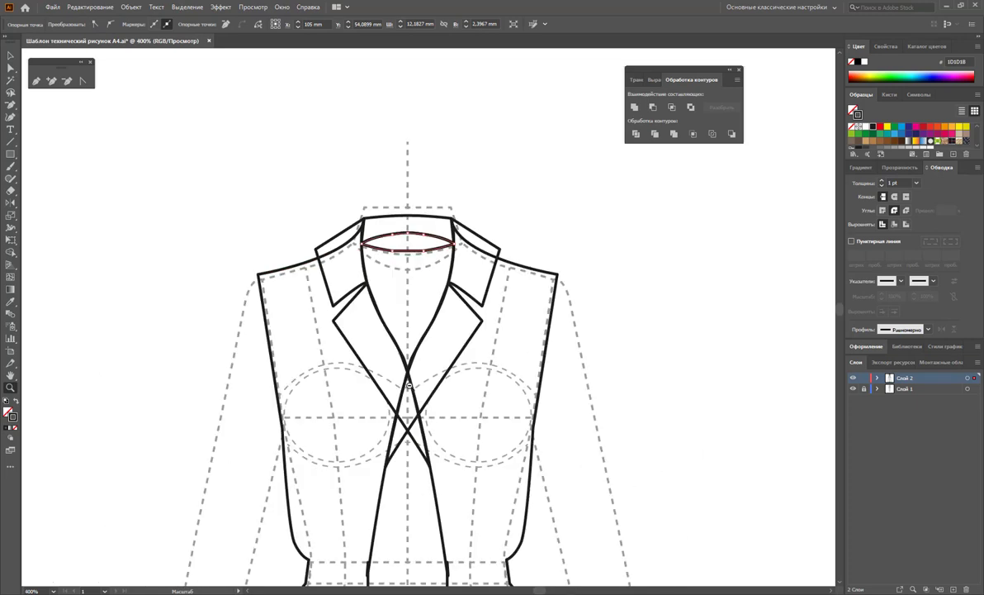
pyautogui.keyDown('alt'); pyautogui.click(419, 356); pyautogui.keyUp('alt')
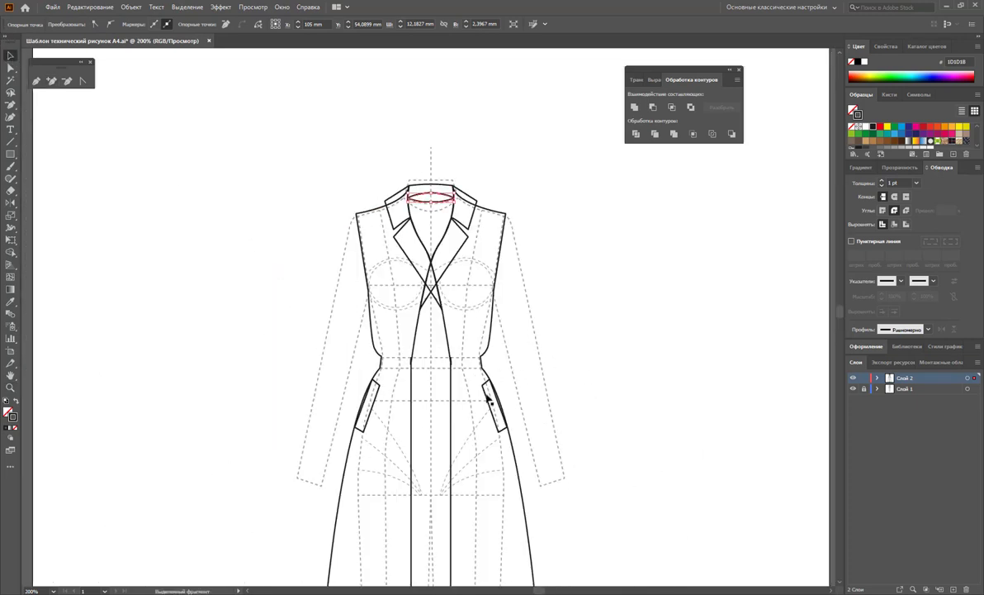
pyautogui.keyDown('alt'); pyautogui.click(443, 389); pyautogui.keyUp('alt')
pyautogui.scroll(-1, 477, 382)
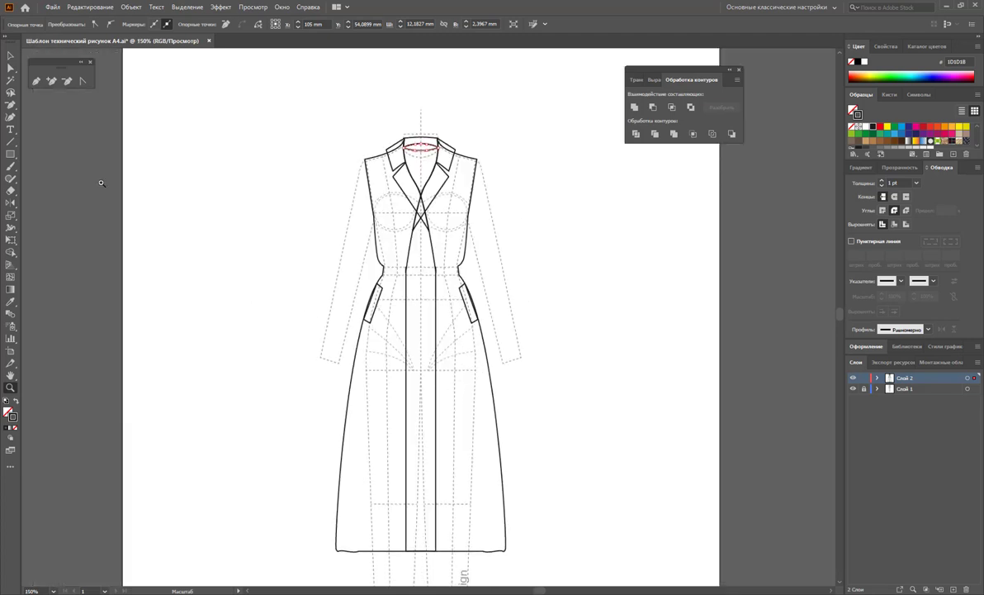
# Step: Fill all coat pieces with white so the croquis guide lines are hidden
pyautogui.click(11, 56)
pyautogui.moveTo(531, 121); pyautogui.dragTo(332, 516)
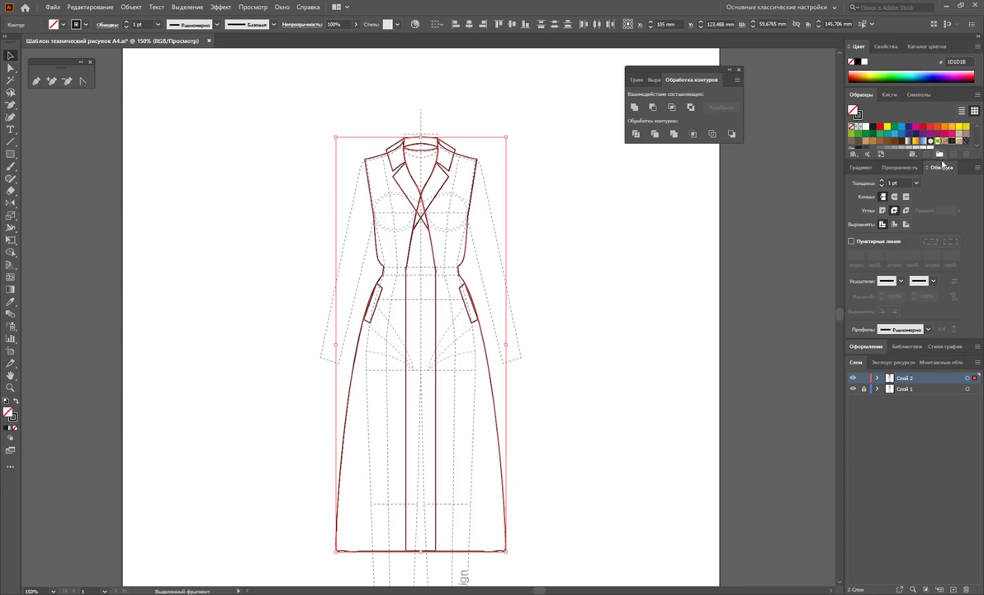
pyautogui.click(859, 126)
pyautogui.click(661, 310)
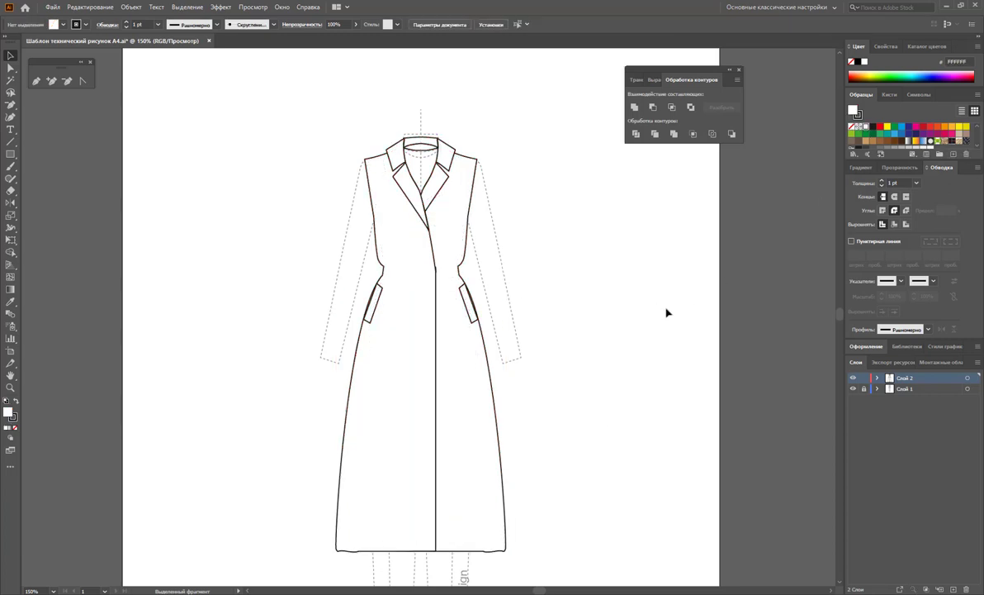
pyautogui.click(440, 264)
pyautogui.click(570, 291)
# Step: Draw a closed rectangle with the Pen tool across the coat's waist
pyautogui.click(36, 80)
pyautogui.click(384, 266)
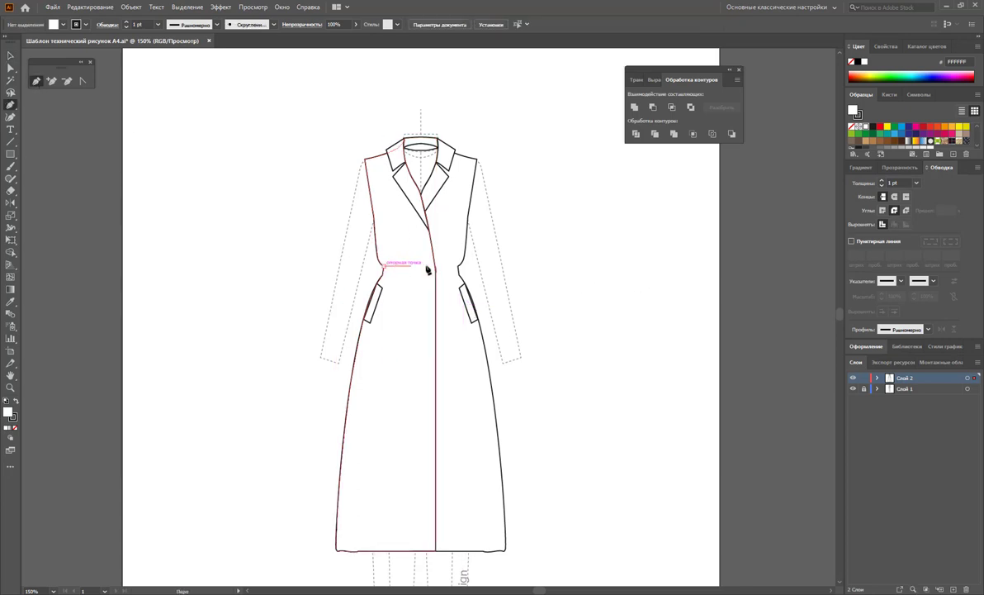
pyautogui.click(459, 267)
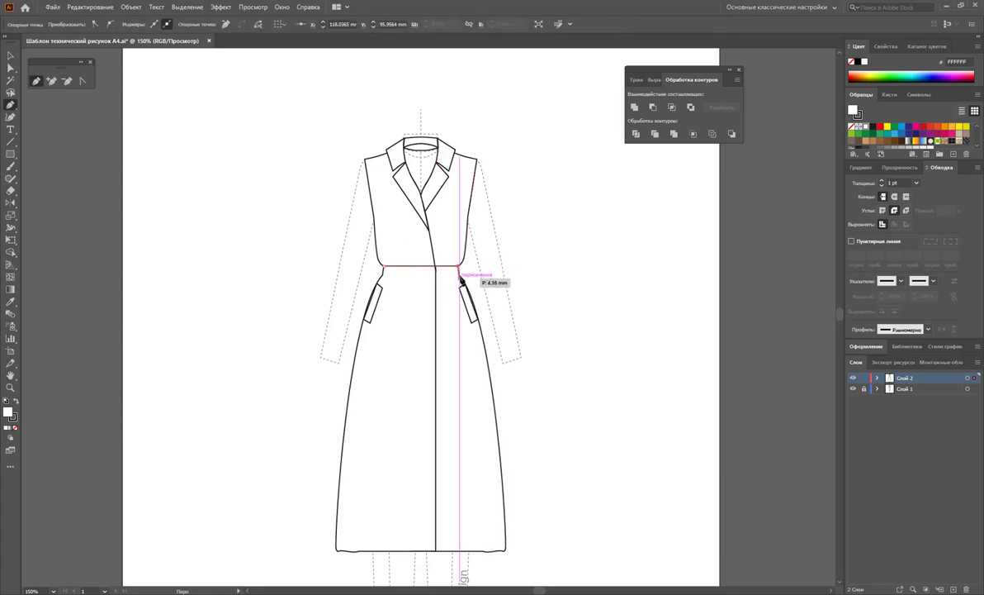
pyautogui.click(460, 278)
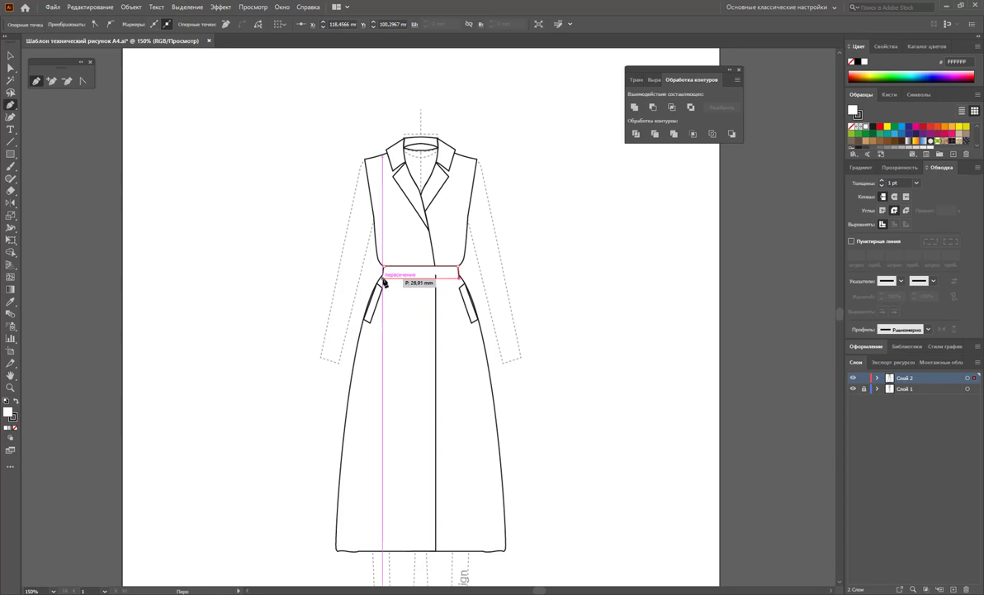
pyautogui.click(383, 280)
pyautogui.click(383, 266)
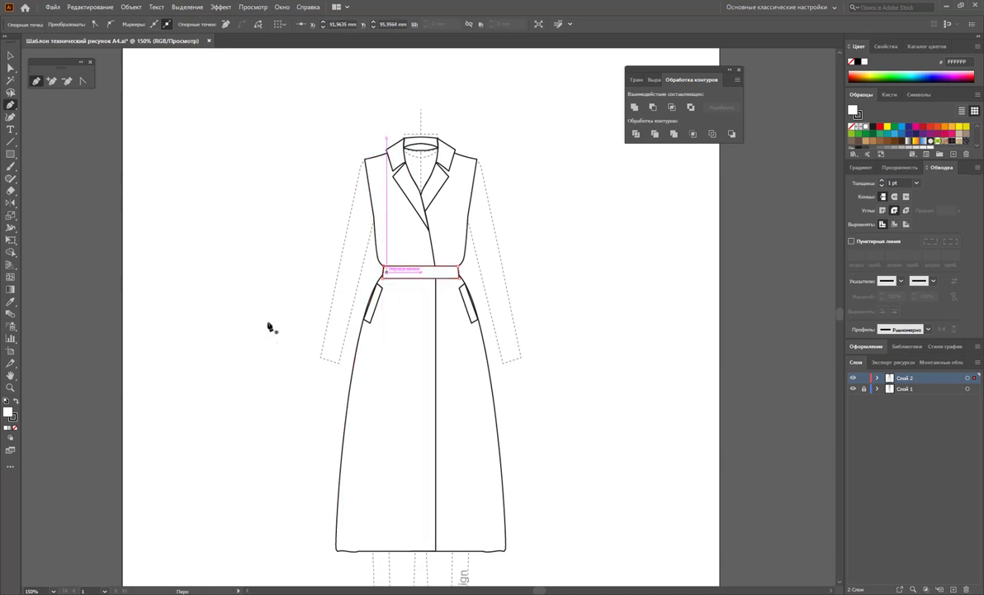
# Step: Move the waistband's bottom-left and bottom-right corners onto the side outlines, slanting its sides
pyautogui.click(10, 388)
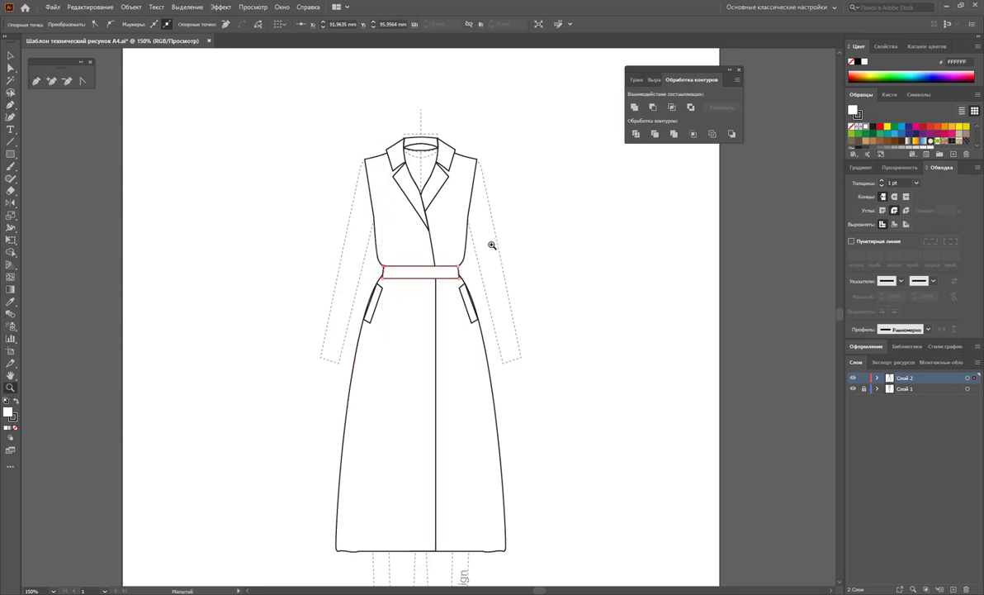
pyautogui.moveTo(507, 295); pyautogui.dragTo(343, 252)
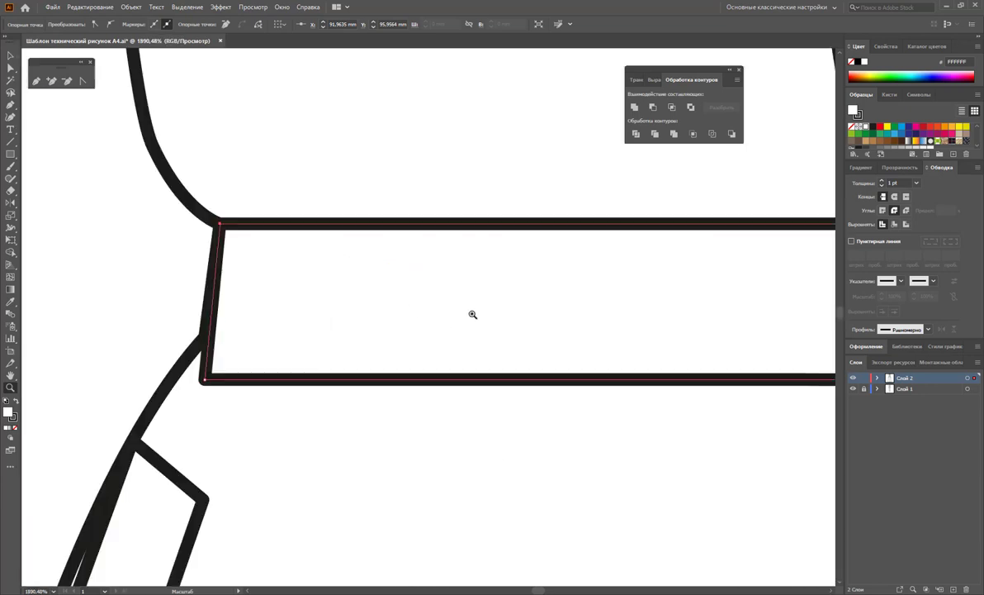
pyautogui.click(10, 68)
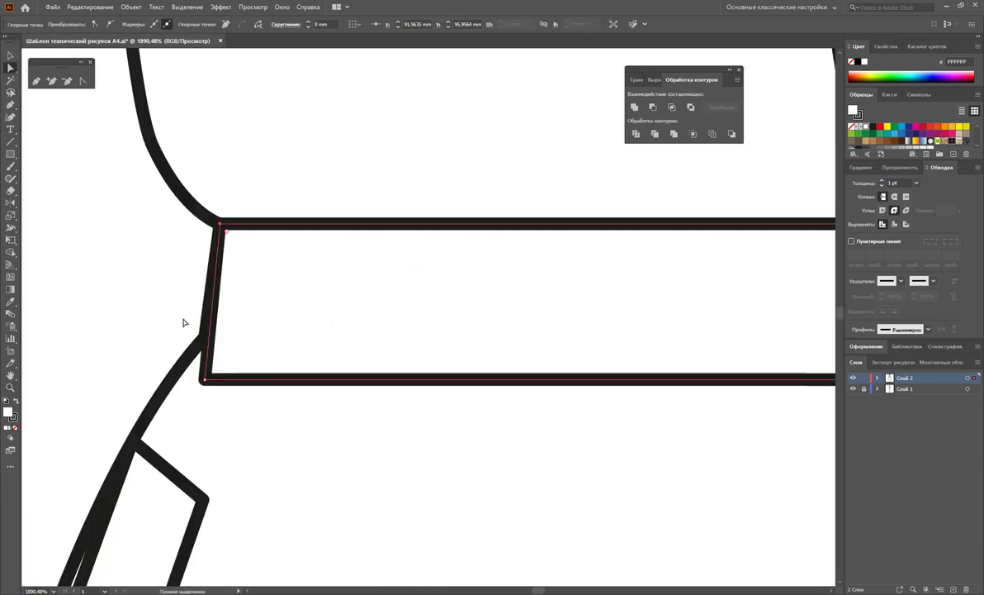
pyautogui.moveTo(205, 381); pyautogui.dragTo(188, 361)
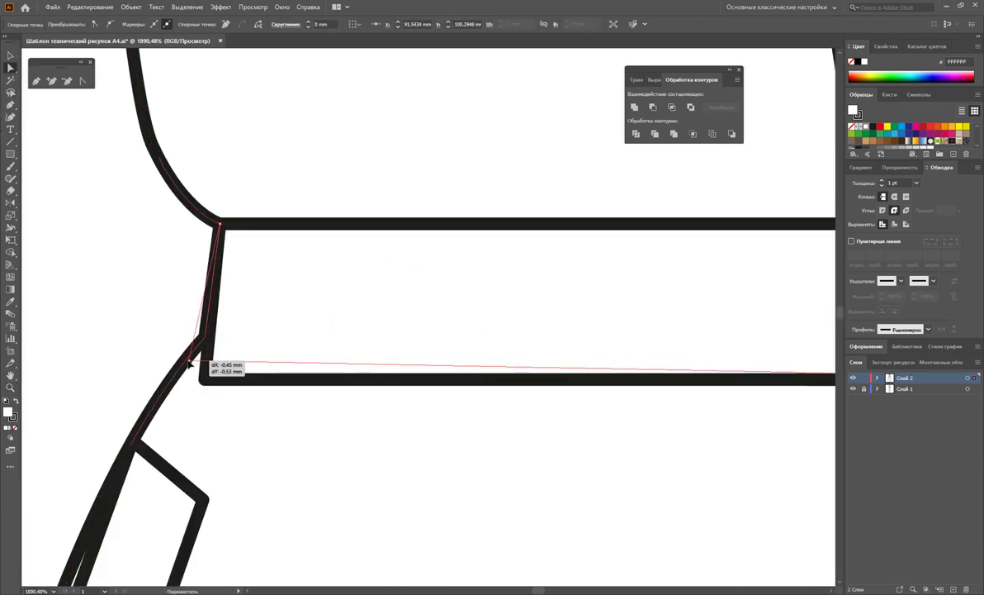
pyautogui.press('z')
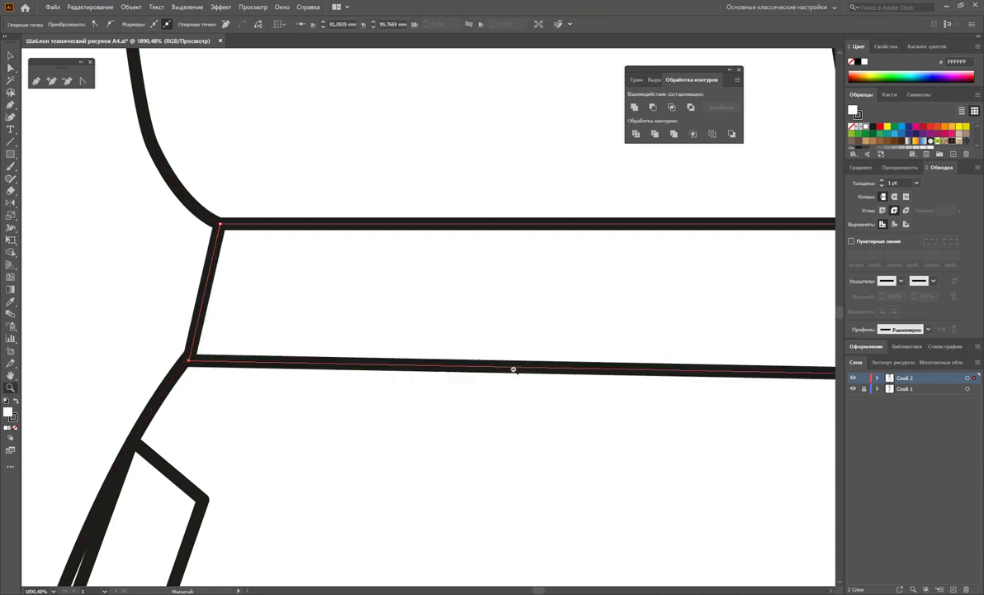
pyautogui.keyDown('alt'); pyautogui.click(519, 351); pyautogui.keyUp('alt')
pyautogui.keyDown('alt'); pyautogui.click(554, 294); pyautogui.keyUp('alt')
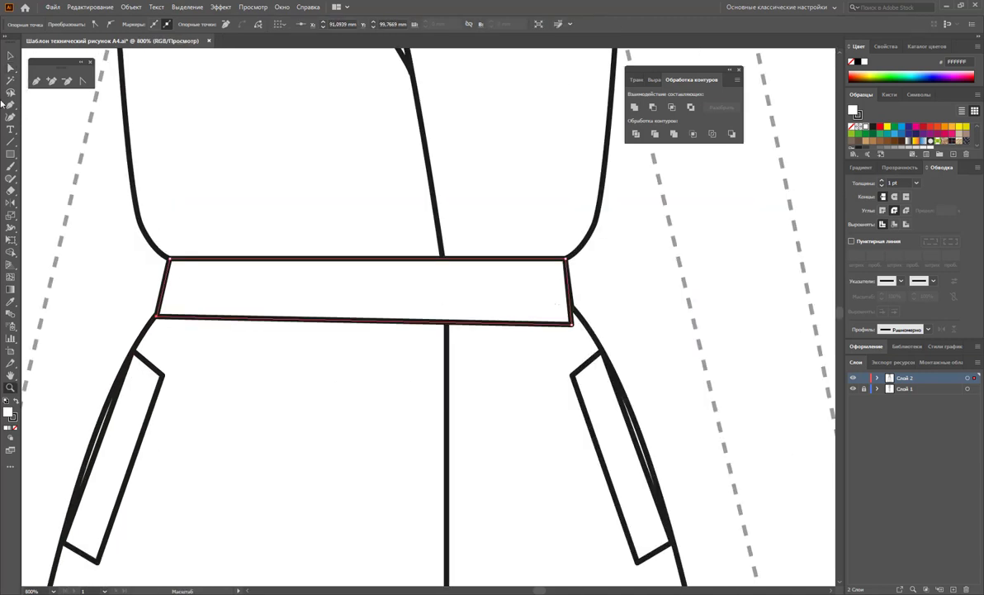
pyautogui.click(11, 67)
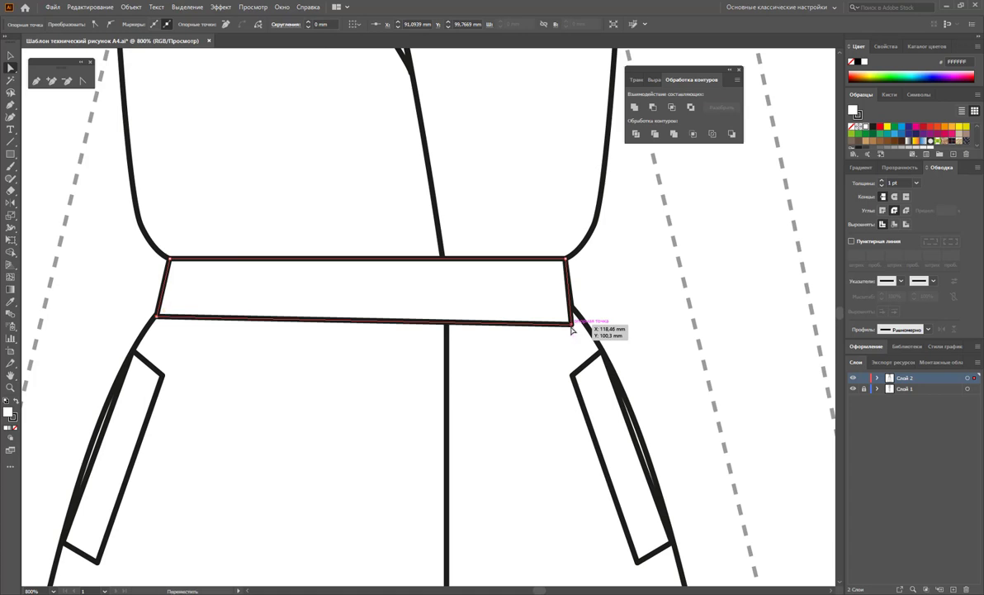
pyautogui.moveTo(571, 330); pyautogui.dragTo(578, 315)
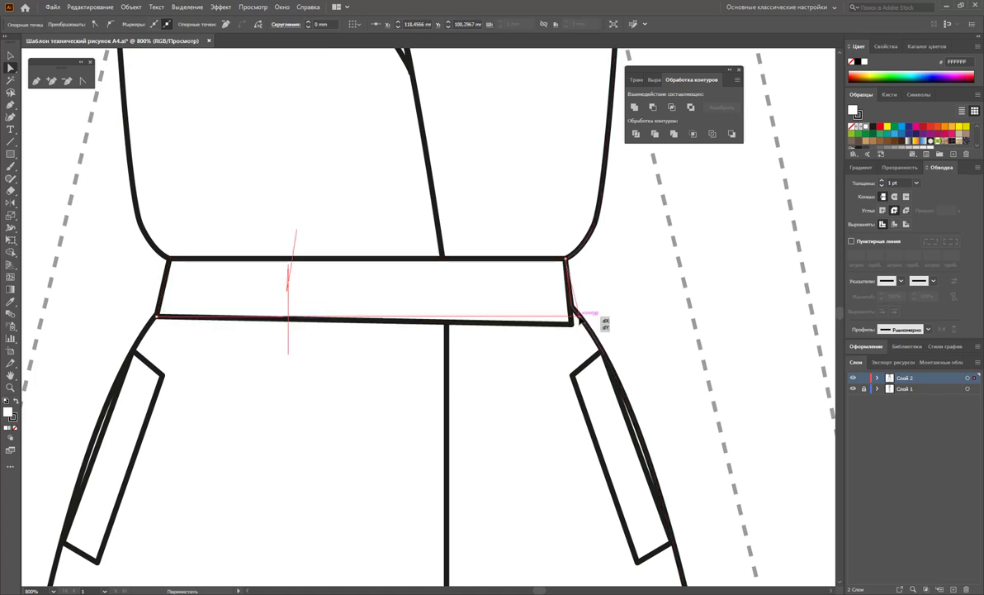
pyautogui.moveTo(578, 317); pyautogui.dragTo(575, 313)
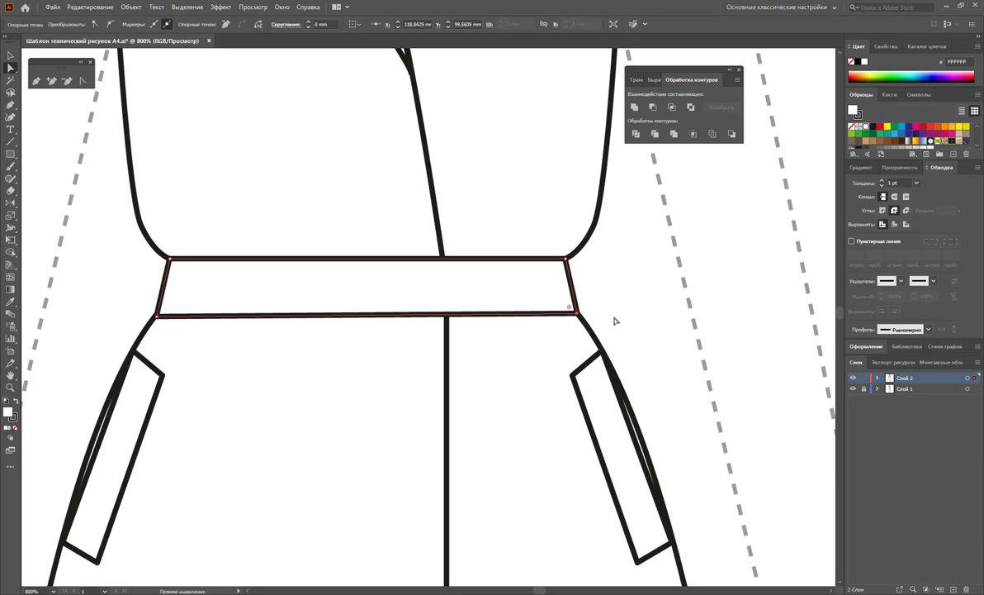
pyautogui.click(614, 320)
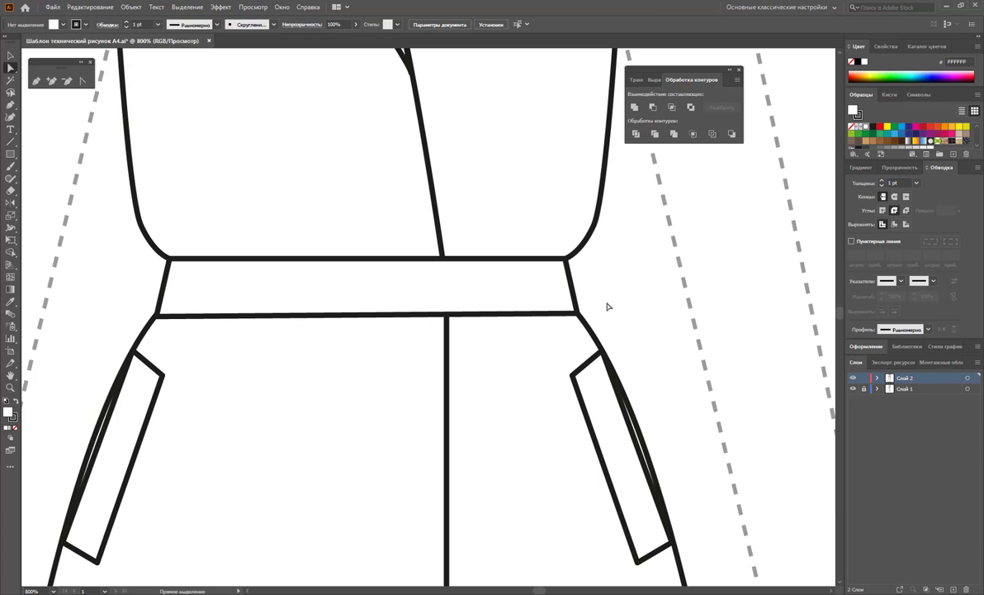
# Step: Draw a closed storm flap from the collar, down beside the lapel, across, and up the bodice's left side
pyautogui.press('z')
pyautogui.keyDown('alt'); pyautogui.click(266, 279); pyautogui.keyUp('alt')
pyautogui.keyDown('alt'); pyautogui.click(452, 241); pyautogui.keyUp('alt')
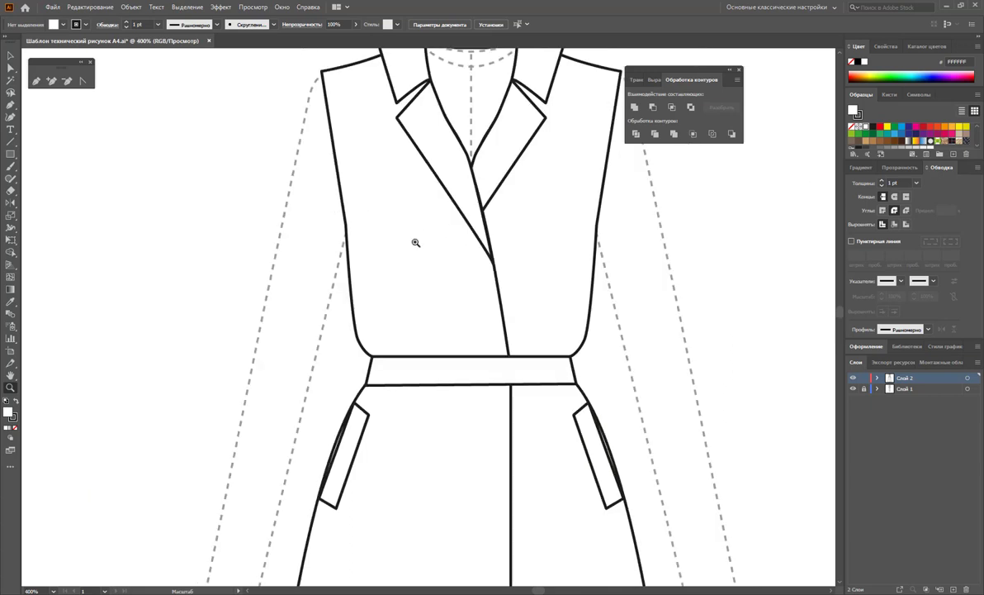
pyautogui.scroll(1, 388, 219)
pyautogui.click(36, 80)
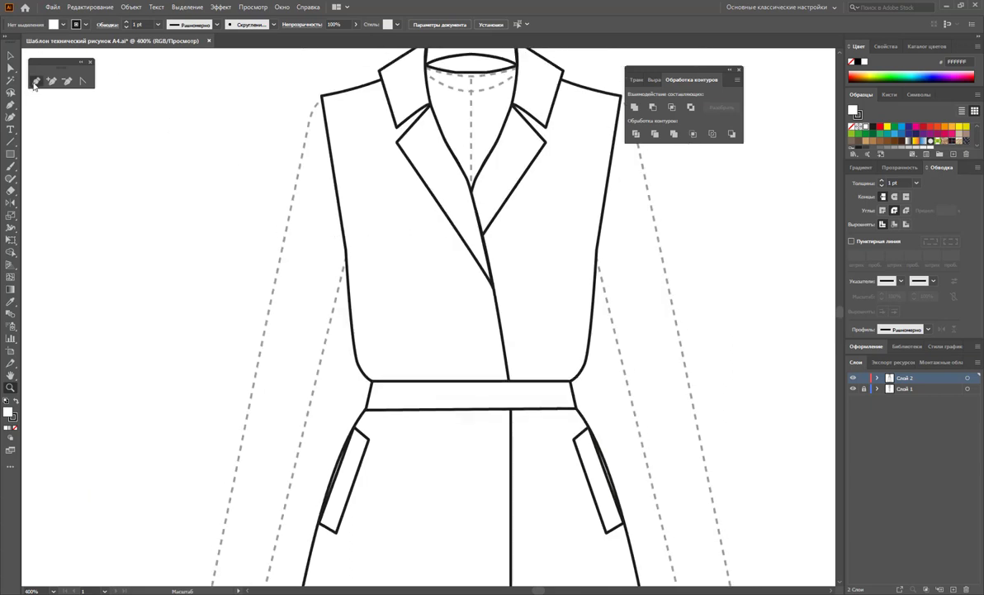
pyautogui.click(406, 75)
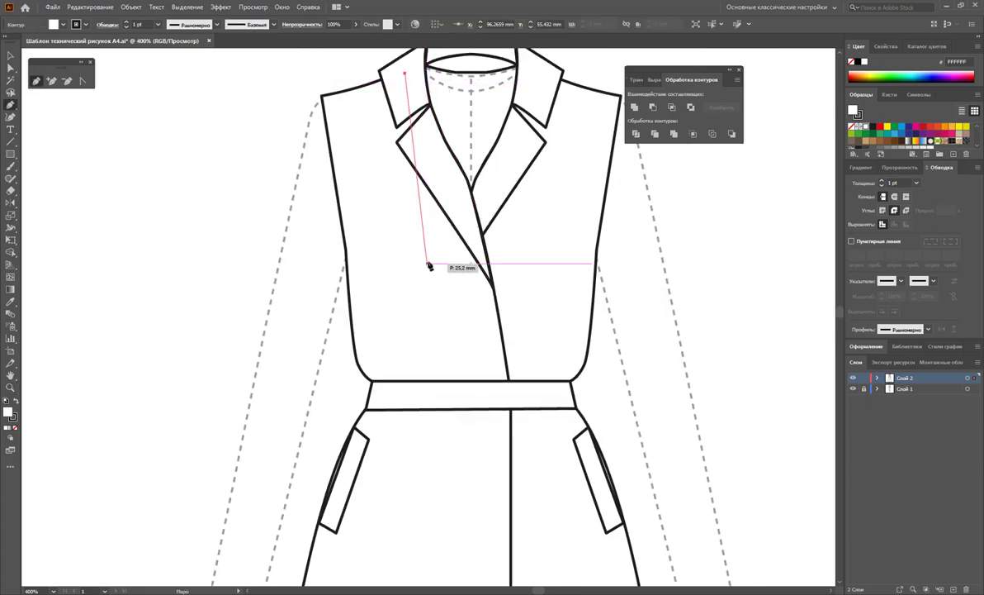
pyautogui.press('ctrl')
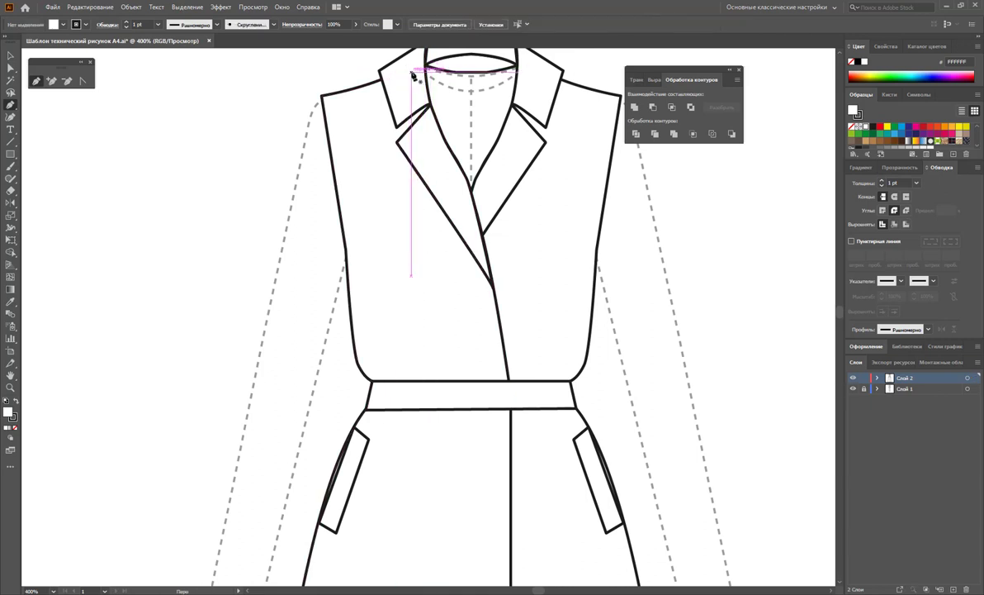
pyautogui.moveTo(432, 277); pyautogui.dragTo(390, 283)
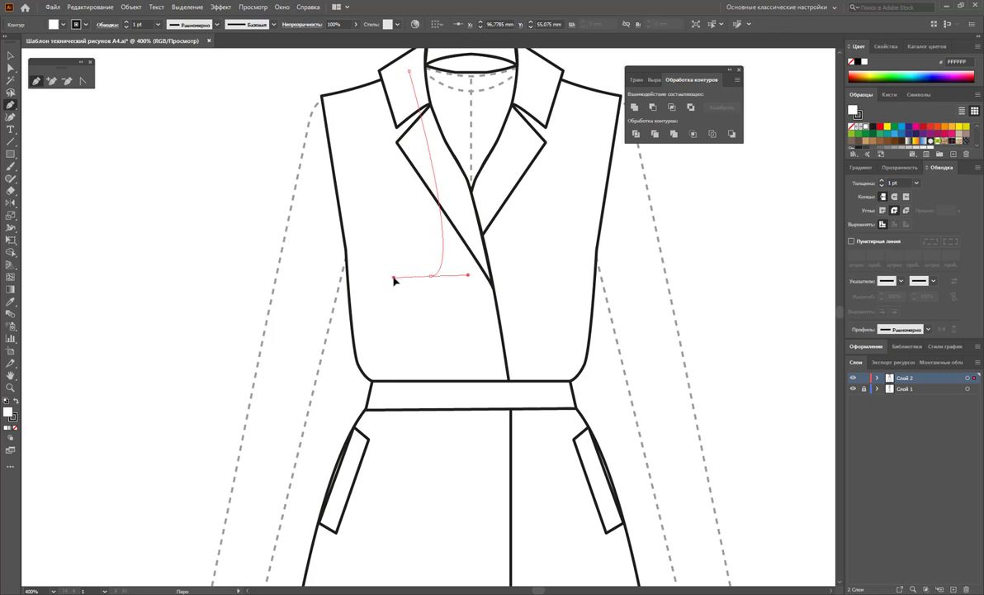
pyautogui.click(349, 282)
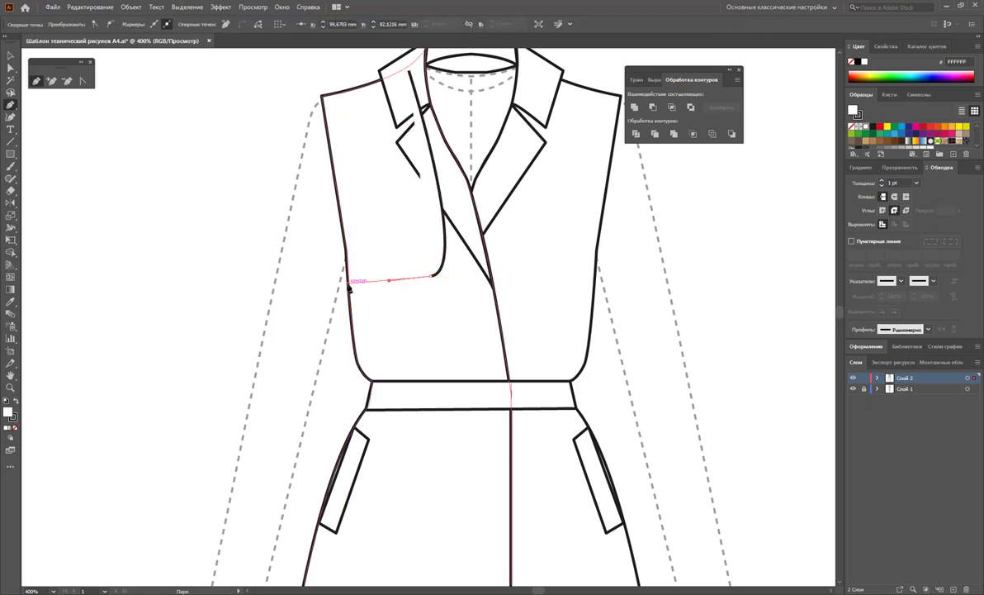
pyautogui.click(339, 174)
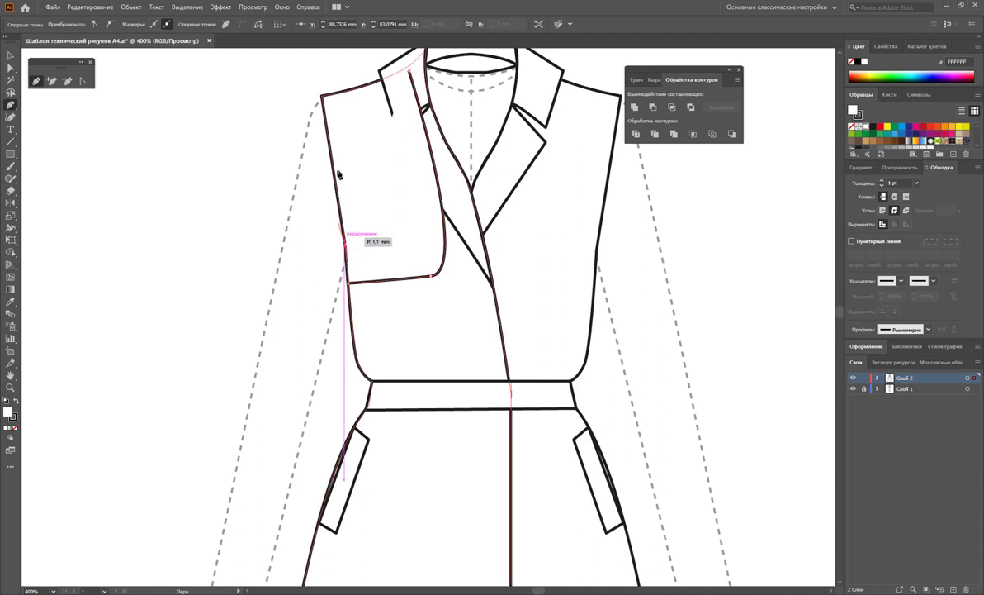
pyautogui.click(322, 96)
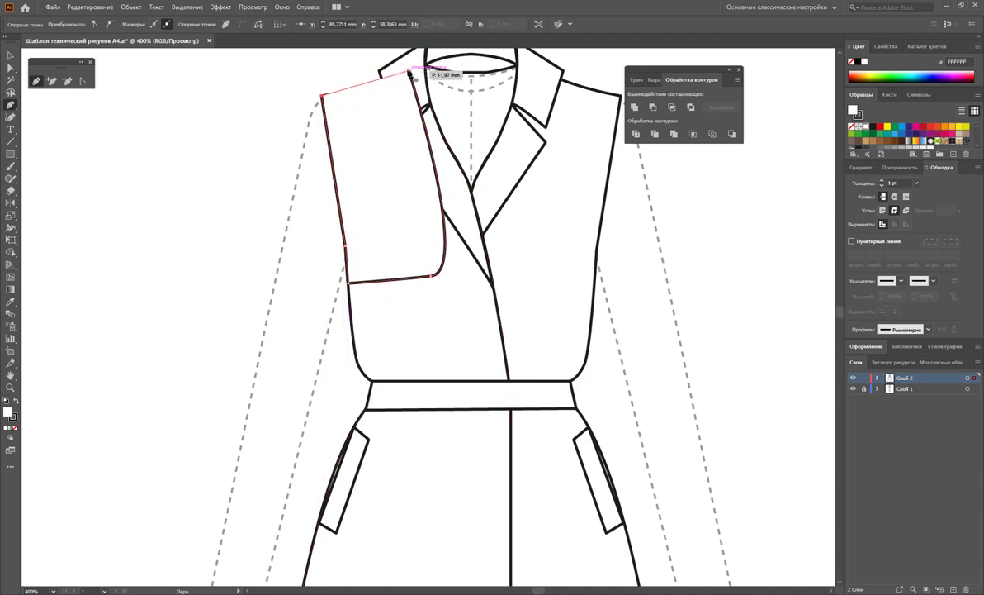
pyautogui.click(409, 69)
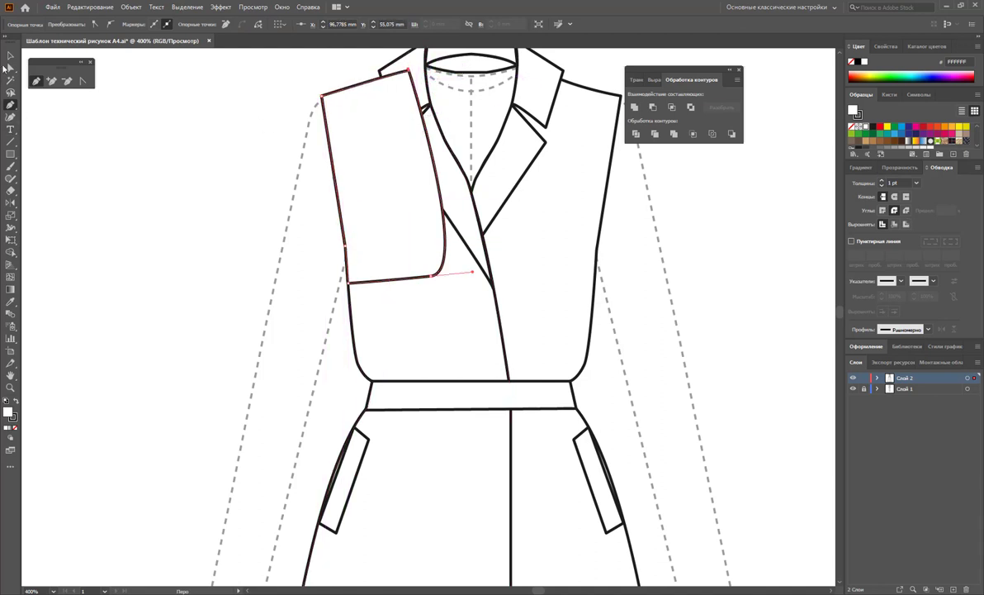
pyautogui.click(10, 55)
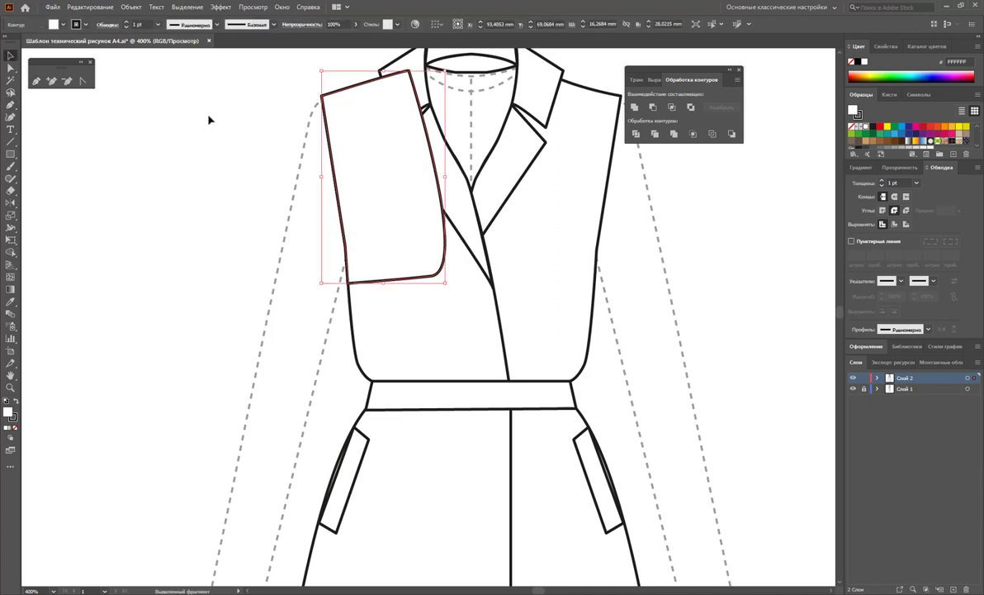
# Step: Try rounding the flap's top-left shoulder corner, then retract the handle back to a sharp corner
pyautogui.click(10, 68)
pyautogui.click(317, 101)
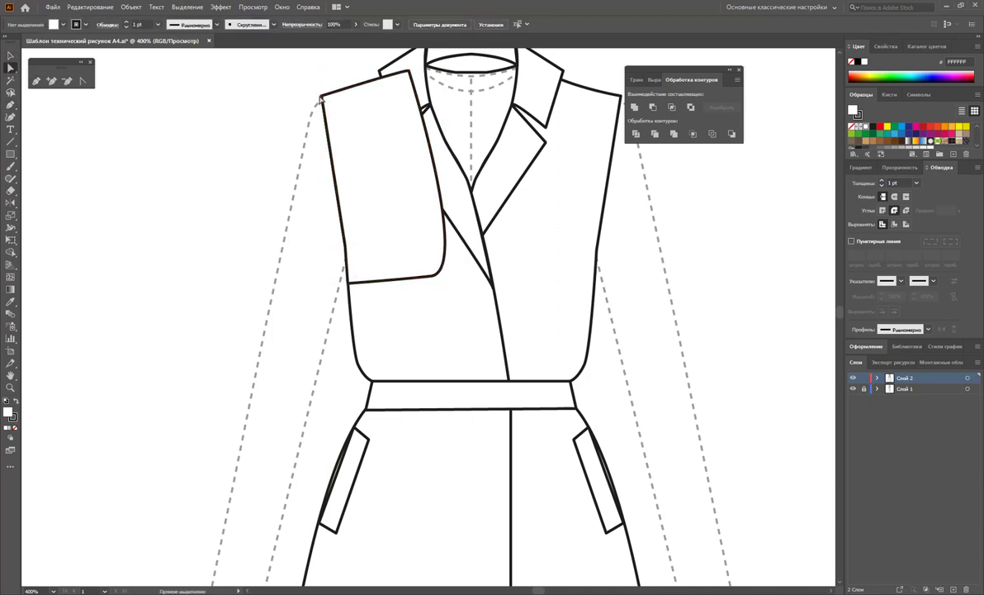
pyautogui.click(322, 97)
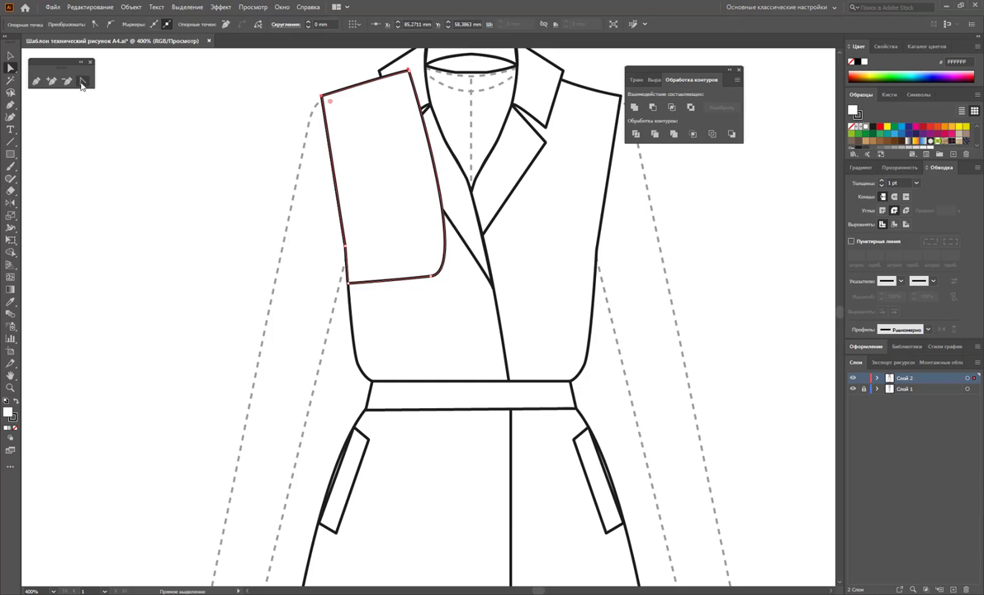
pyautogui.click(82, 80)
pyautogui.moveTo(323, 99); pyautogui.dragTo(384, 89)
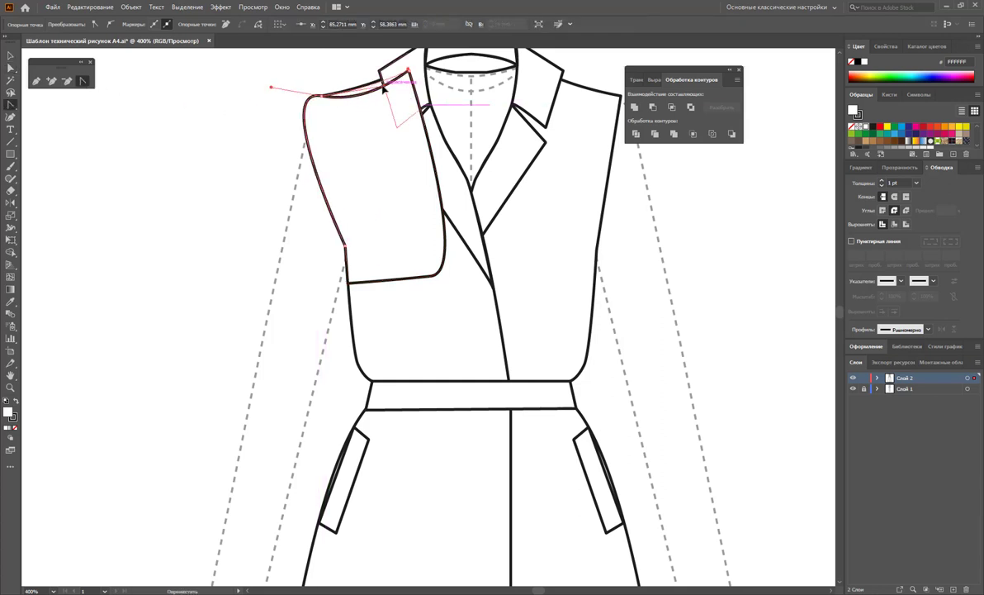
pyautogui.click(11, 68)
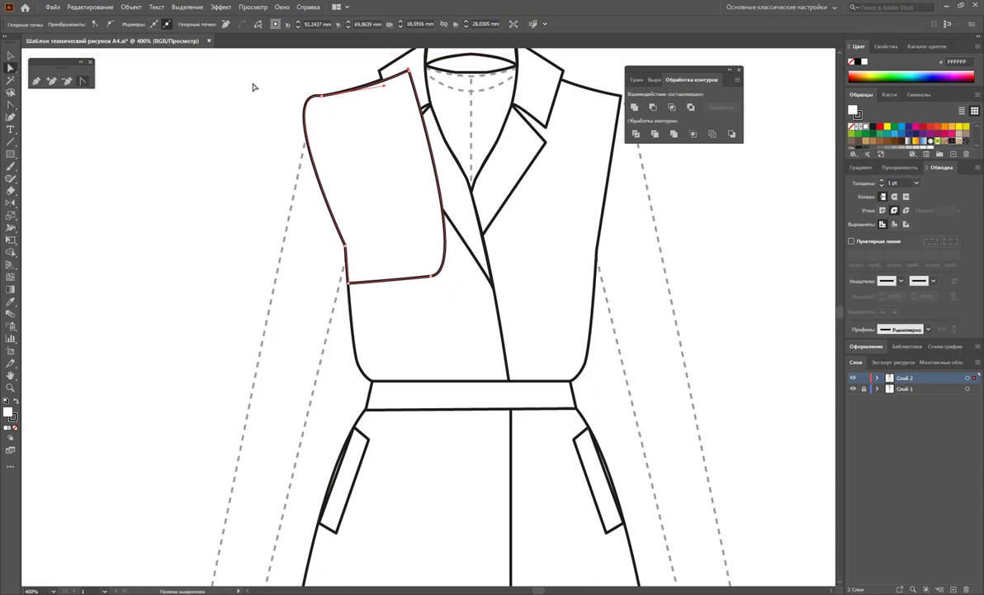
pyautogui.click(322, 96)
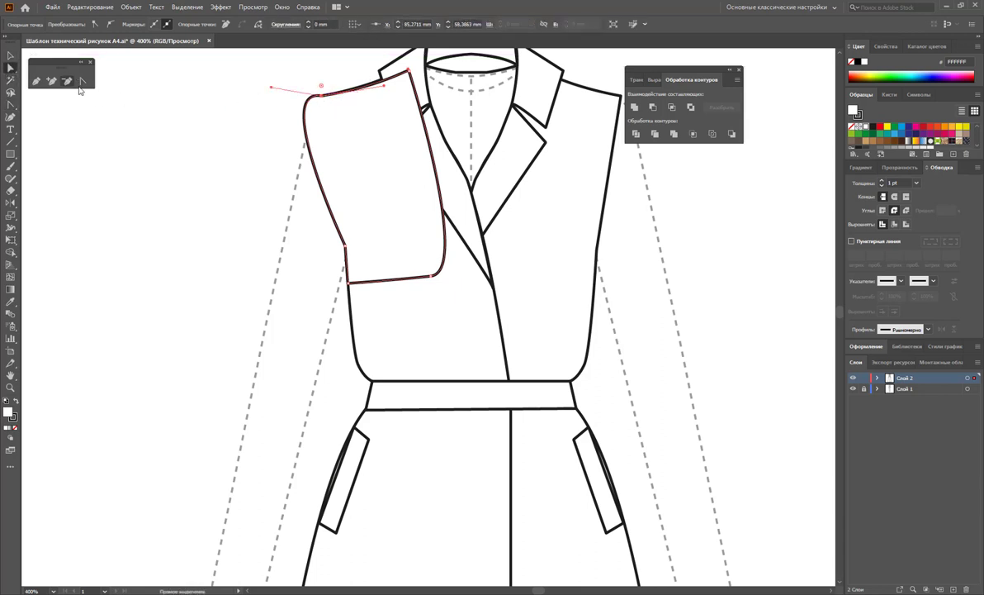
pyautogui.click(82, 81)
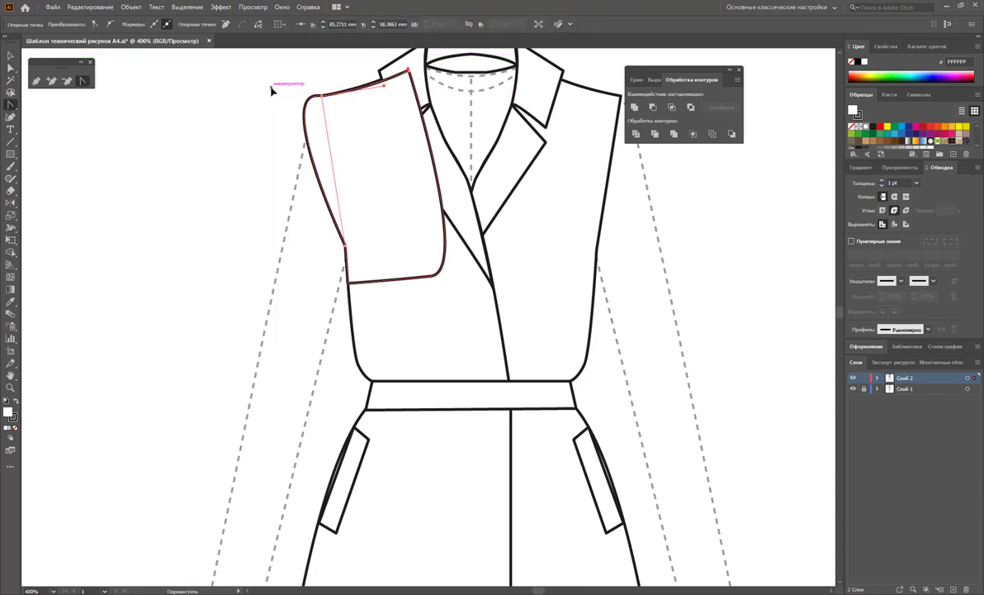
pyautogui.moveTo(272, 91); pyautogui.dragTo(322, 96)
# Step: Send the storm flap backward so it sits behind the lapel
pyautogui.click(11, 55)
pyautogui.click(413, 273)
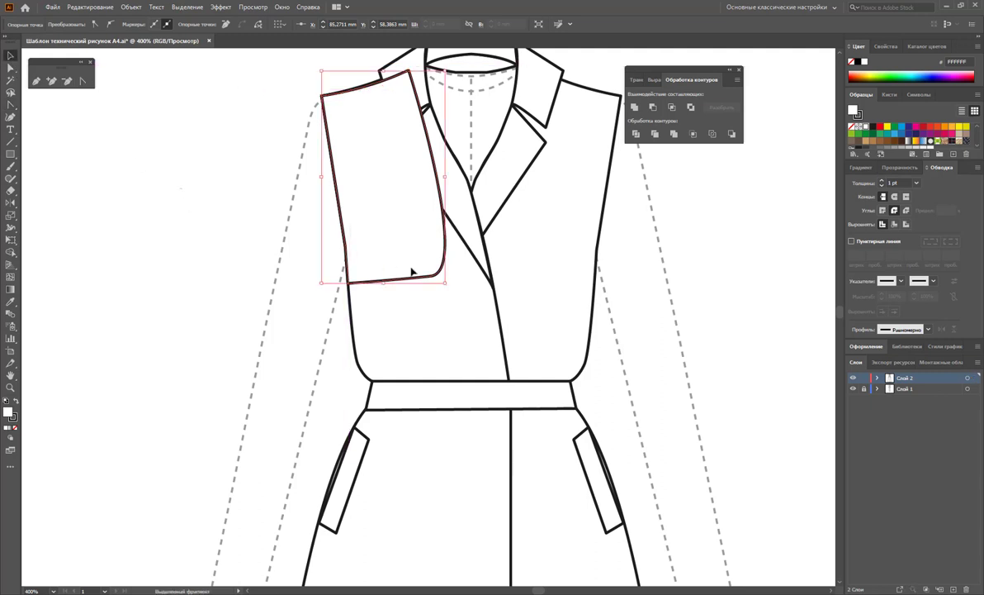
pyautogui.press('a')
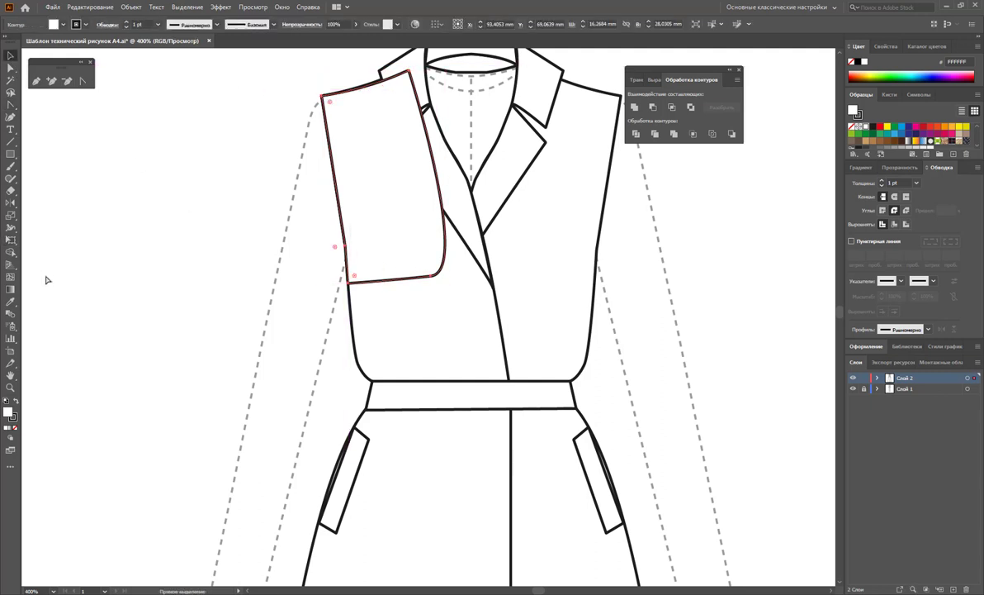
pyautogui.hotkey('ctrl', '[')
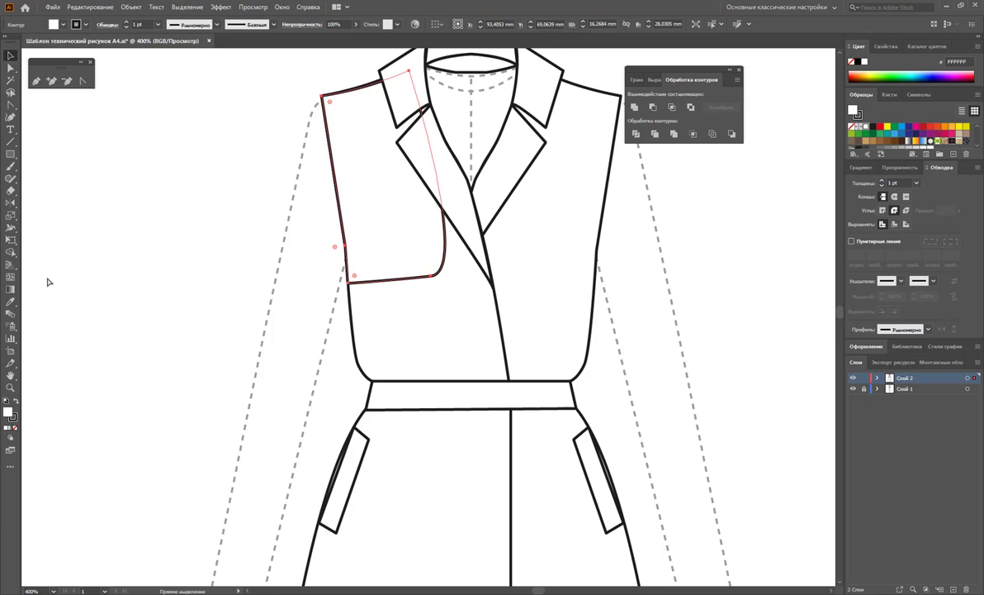
pyautogui.press('v')
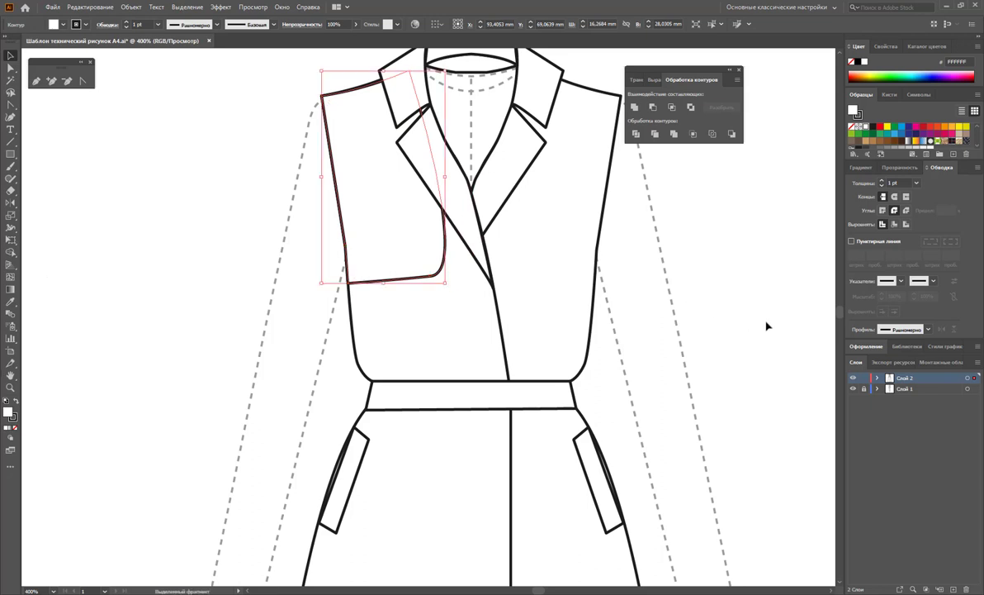
pyautogui.click(767, 326)
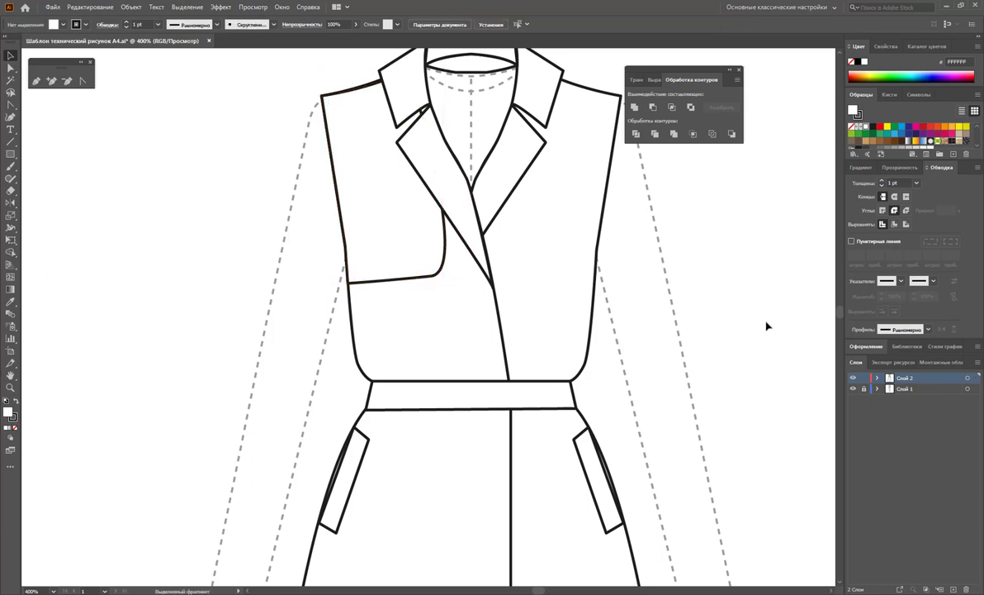
# Step: Drag the storm flap's lower edge down to lengthen it
pyautogui.click(411, 282)
pyautogui.moveTo(384, 282); pyautogui.dragTo(384, 299)
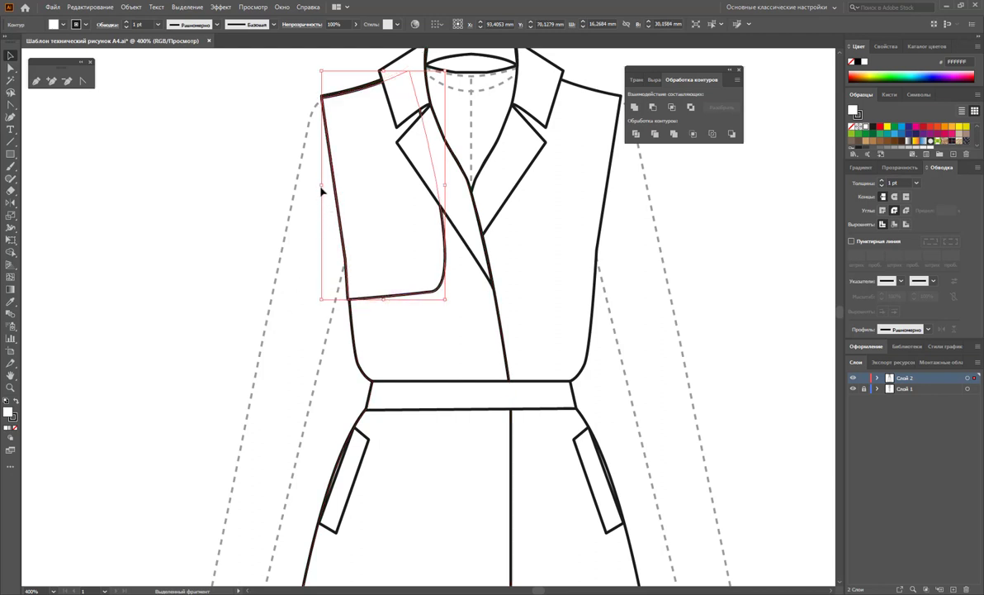
pyautogui.moveTo(322, 191); pyautogui.dragTo(322, 189)
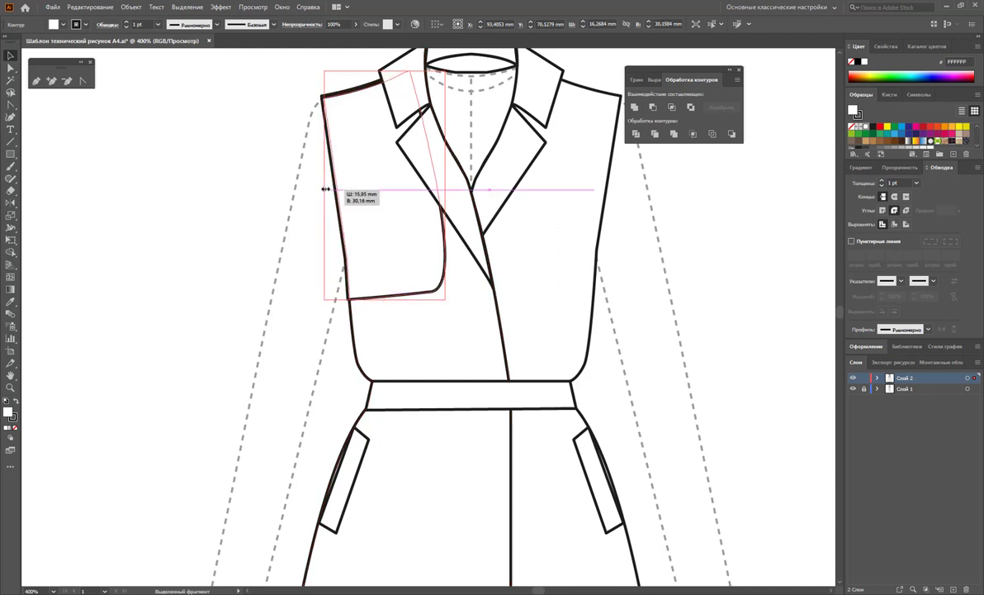
pyautogui.click(233, 246)
pyautogui.click(380, 237)
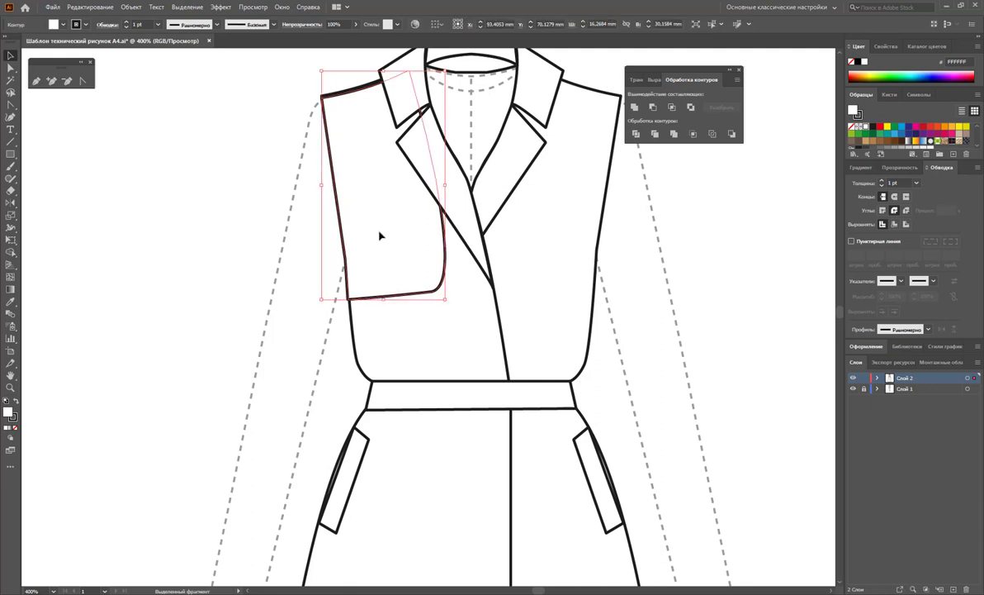
pyautogui.click(743, 306)
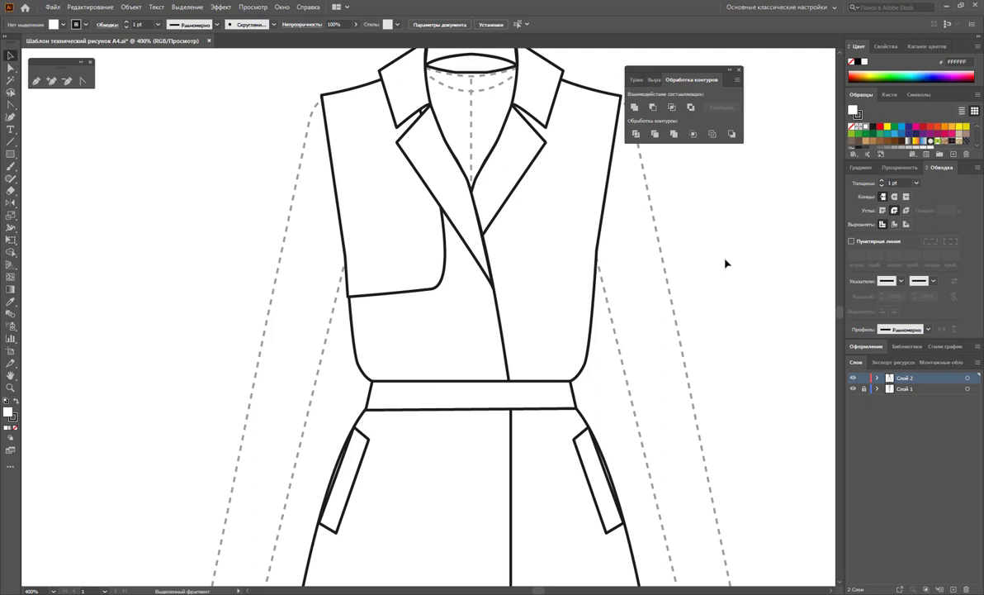
# Step: Draw a slightly rounded rectangle on the empty canvas left of the coat
pyautogui.click(10, 155)
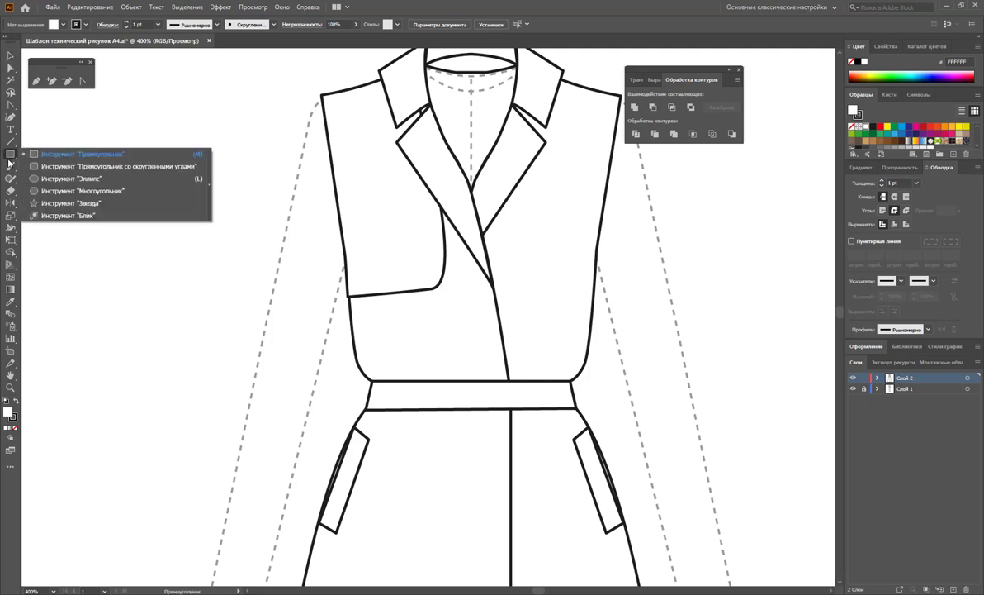
pyautogui.click(66, 167)
pyautogui.moveTo(140, 191); pyautogui.dragTo(193, 291)
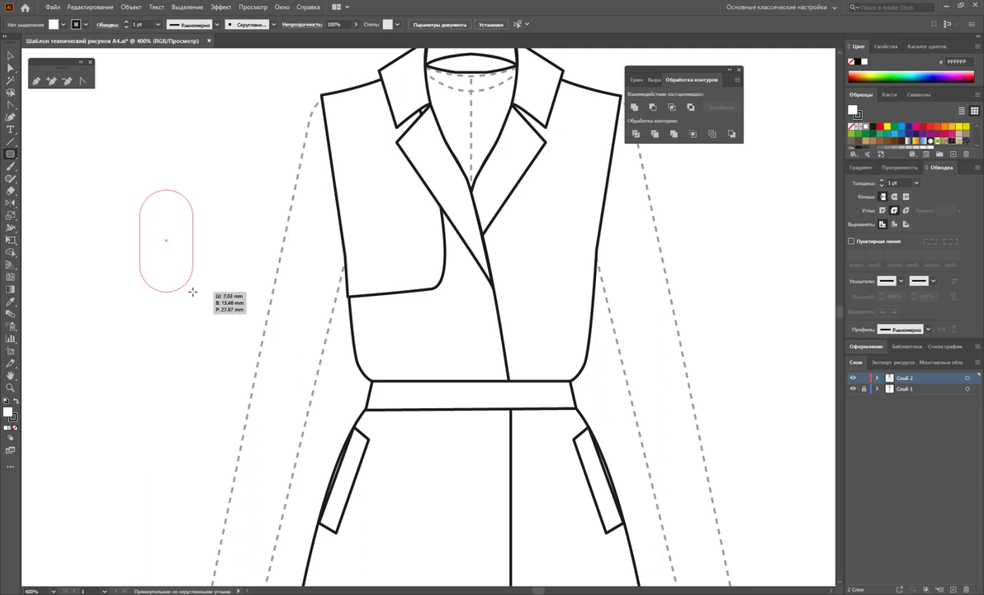
pyautogui.moveTo(192, 291); pyautogui.dragTo(204, 288)
pyautogui.press('Down')
pyautogui.press('Down')
pyautogui.press('Down')
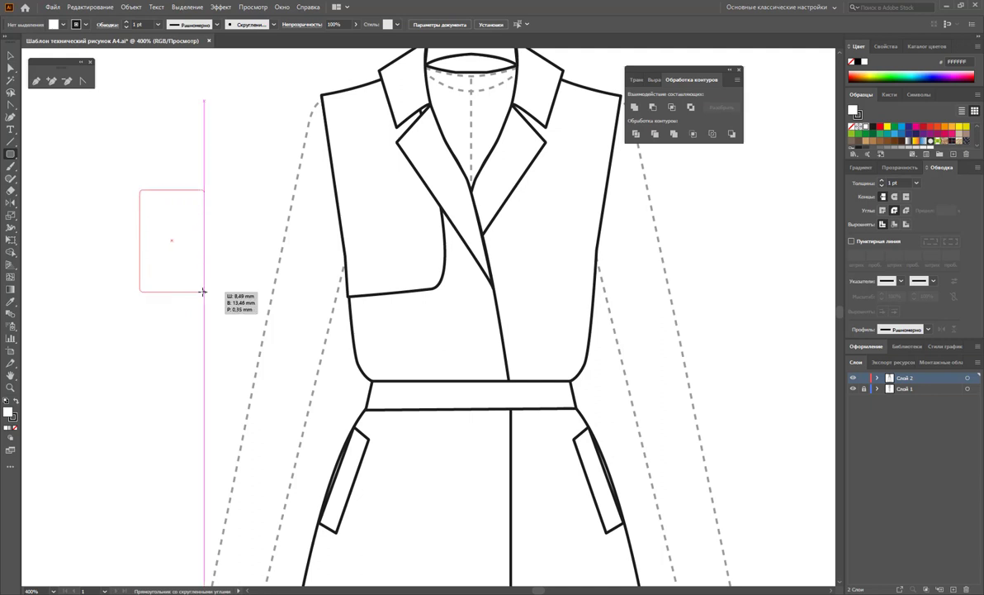
pyautogui.press('Up')
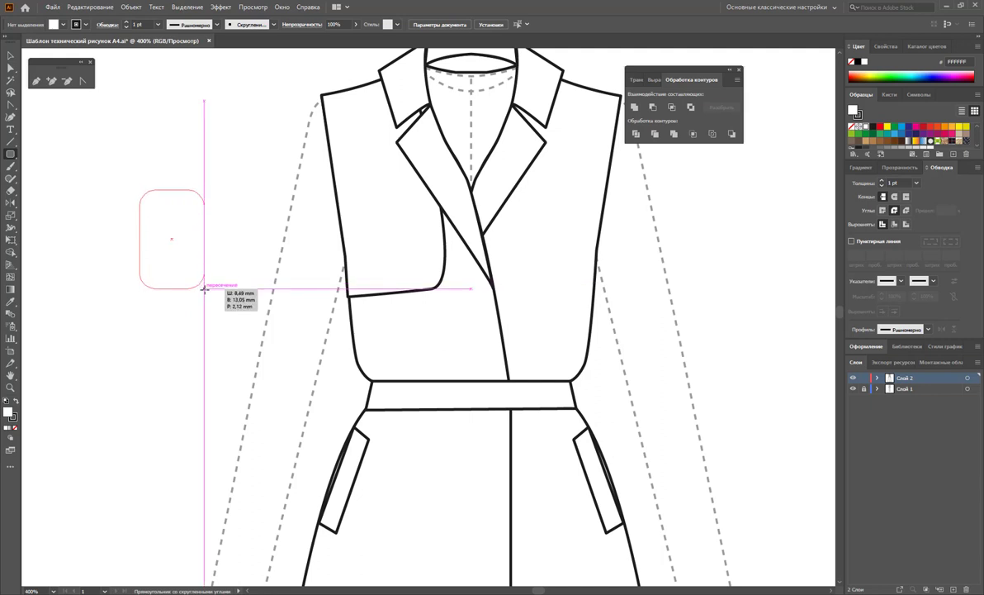
pyautogui.moveTo(204, 289); pyautogui.dragTo(204, 288)
pyautogui.click(11, 55)
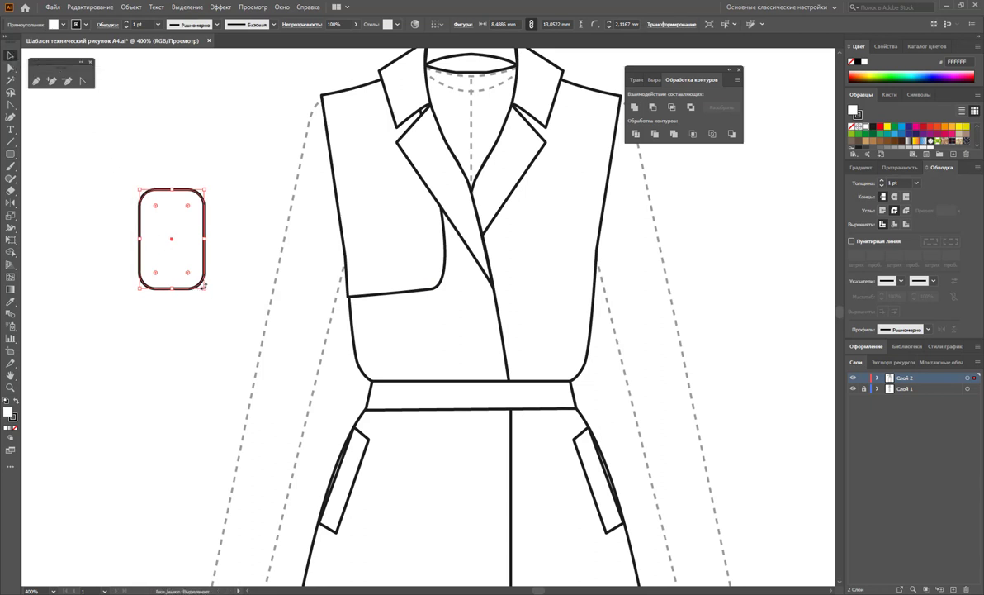
# Step: Add an inward offset outline and make both into one compound buckle ring
pyautogui.click(232, 215)
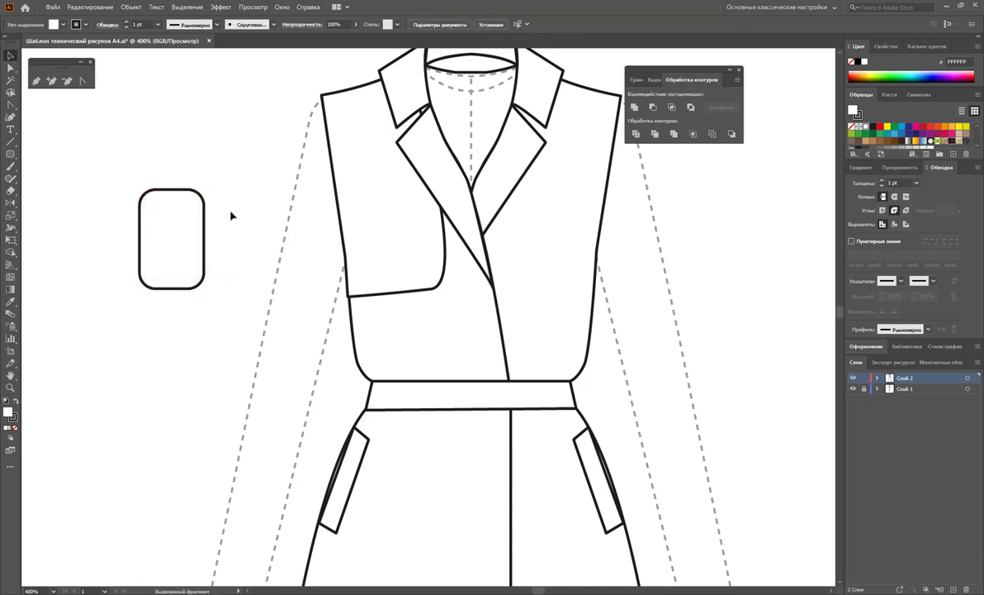
pyautogui.click(167, 254)
pyautogui.click(635, 137)
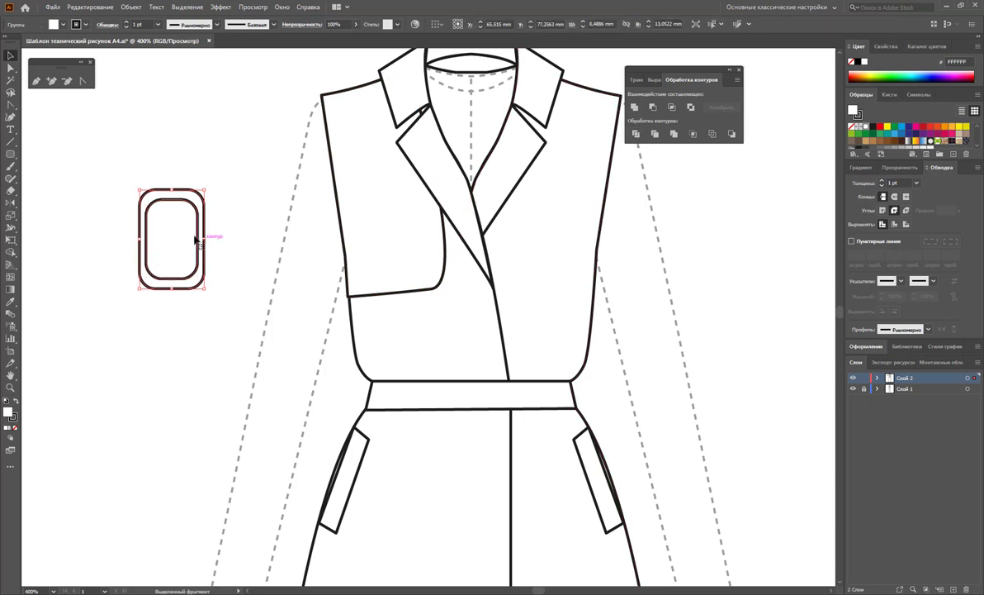
pyautogui.rightClick(180, 219)
pyautogui.click(195, 209)
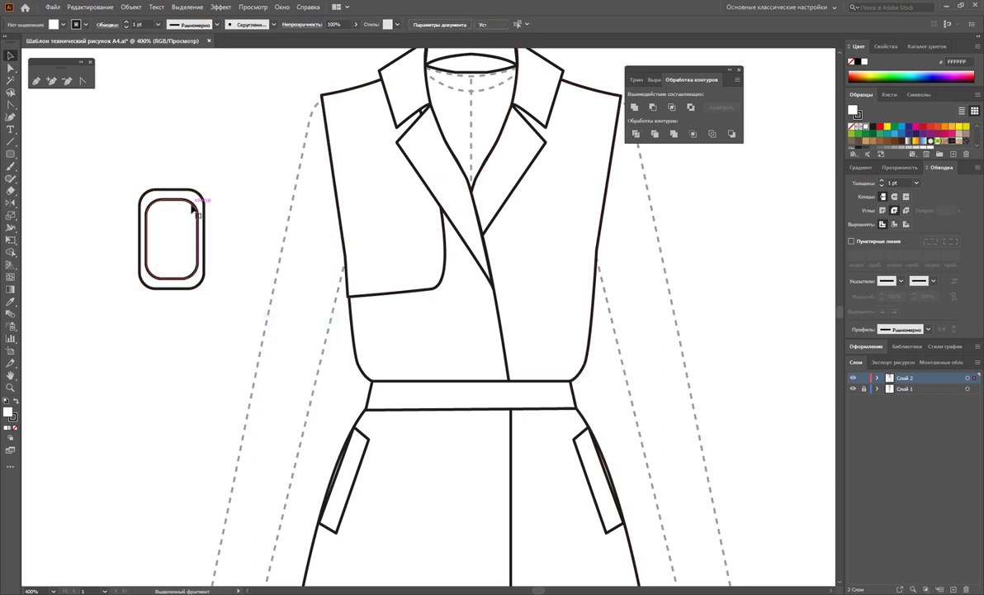
# Step: Move the buckle onto the belt at centre front and scale it down to fit
pyautogui.moveTo(217, 189)
pyautogui.mouseDown()
pyautogui.moveTo(185, 243)
pyautogui.moveTo(556, 410)
pyautogui.mouseUp()
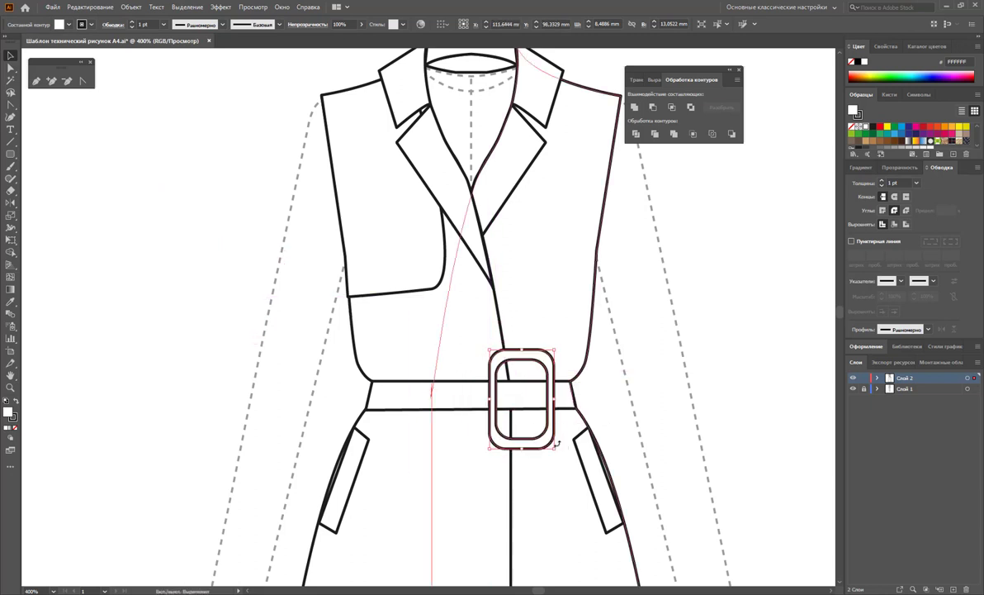
pyautogui.moveTo(556, 448); pyautogui.dragTo(531, 422)
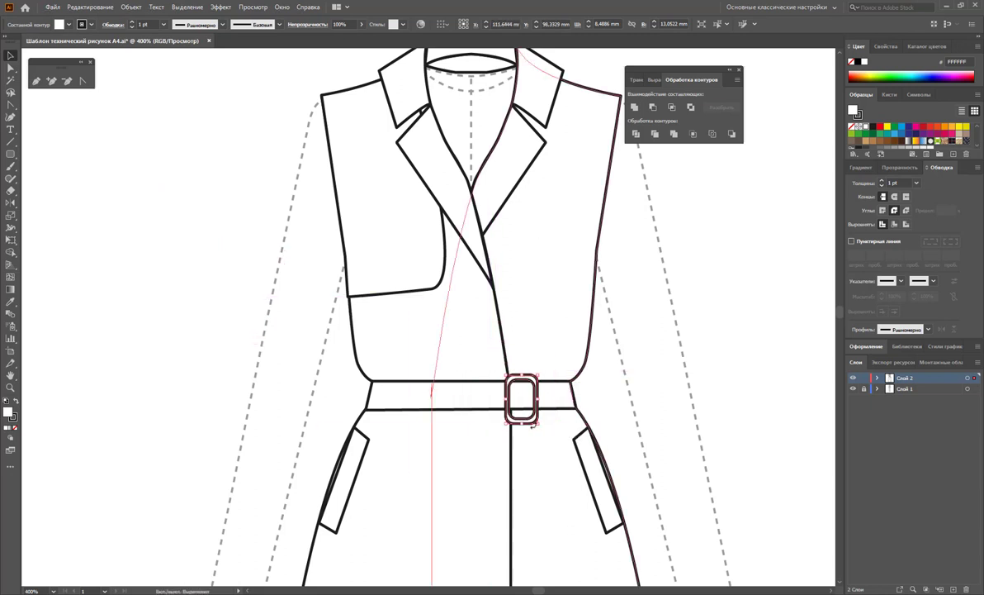
pyautogui.moveTo(531, 423); pyautogui.dragTo(537, 418)
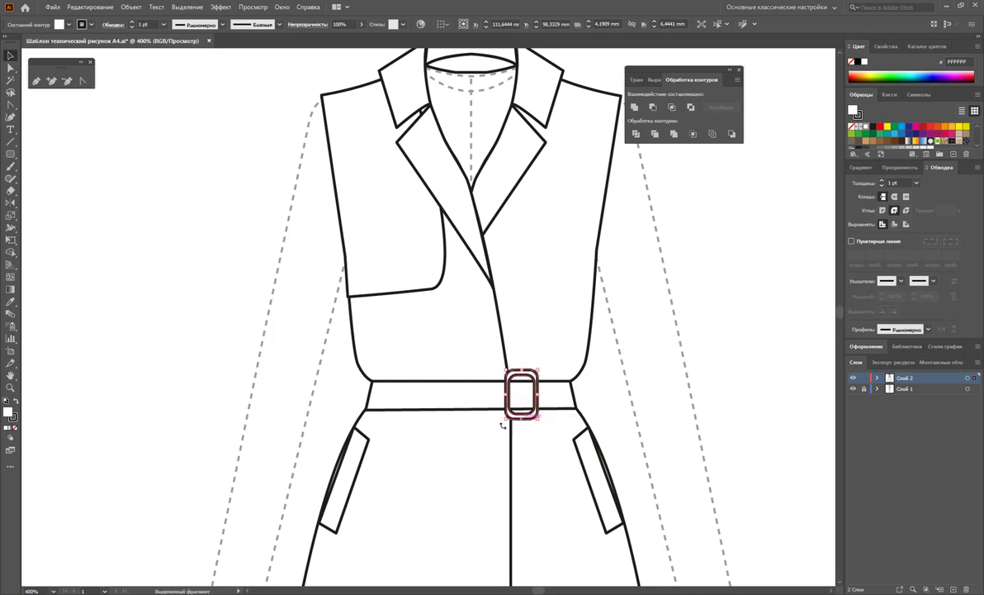
# Step: Give the buckle a black fill with no outline, undoing an accidental move
pyautogui.click(15, 401)
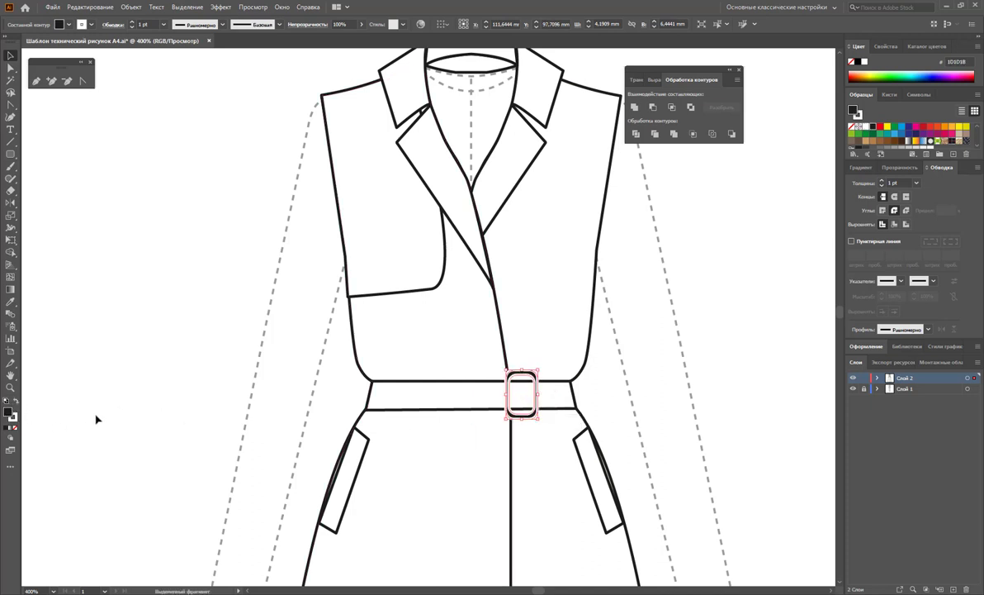
pyautogui.click(15, 418)
pyautogui.click(14, 428)
pyautogui.click(119, 401)
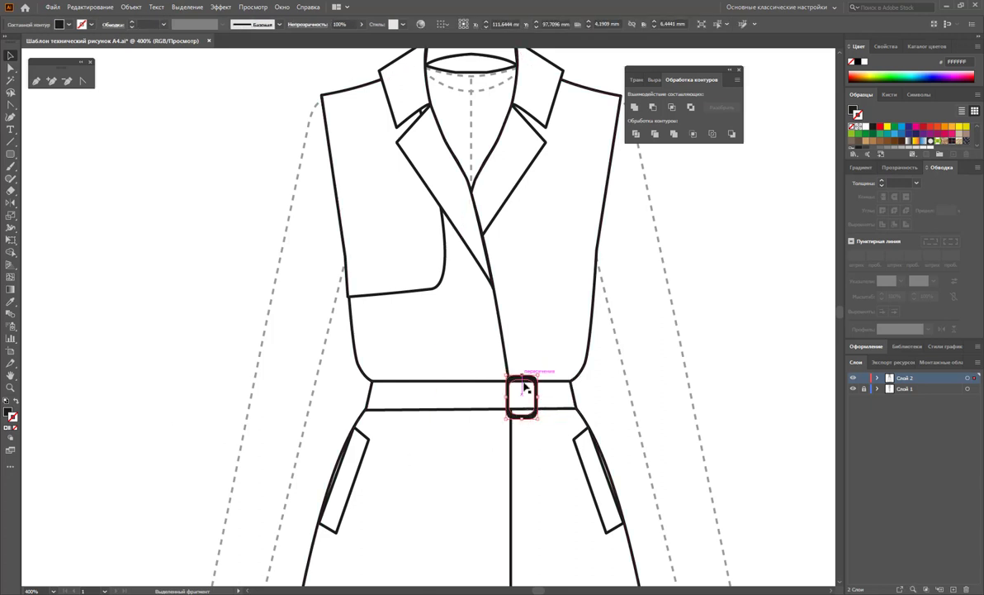
pyautogui.click(523, 416)
pyautogui.moveTo(523, 417)
pyautogui.mouseDown()
pyautogui.moveTo(534, 396)
pyautogui.moveTo(587, 454)
pyautogui.mouseUp()
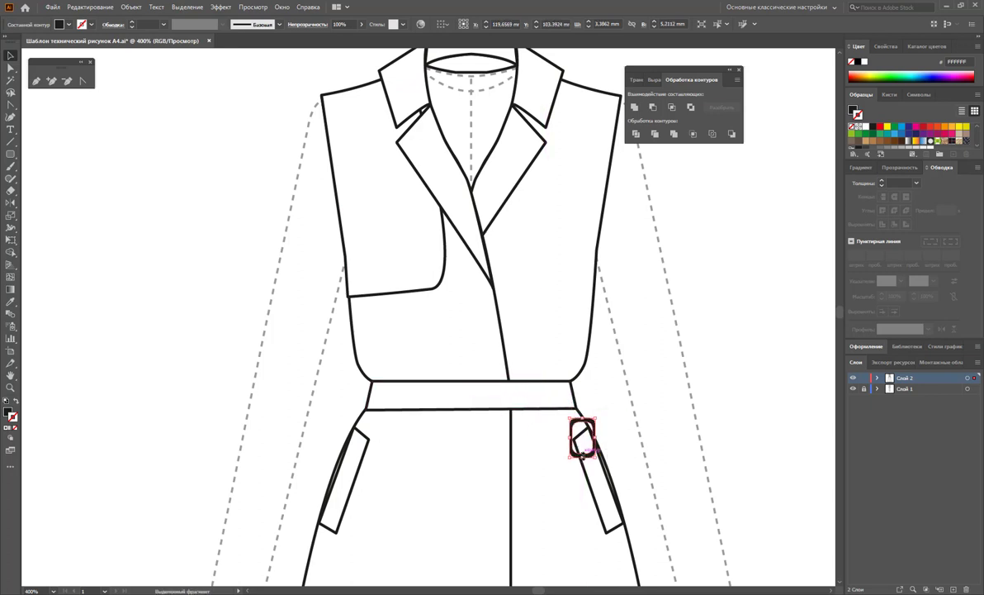
pyautogui.hotkey('ctrl', 'z')
pyautogui.click(605, 403)
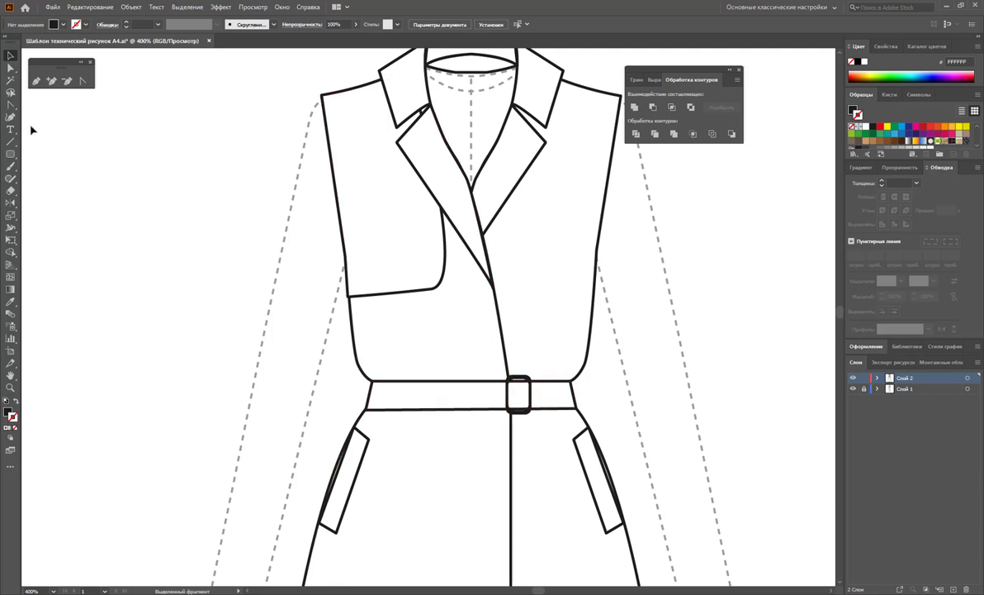
# Step: Start the belt-end path at the buckle with an anchor at the belt's lower edge
pyautogui.click(36, 80)
pyautogui.scroll(-1, 527, 357)
pyautogui.scroll(-2, 524, 367)
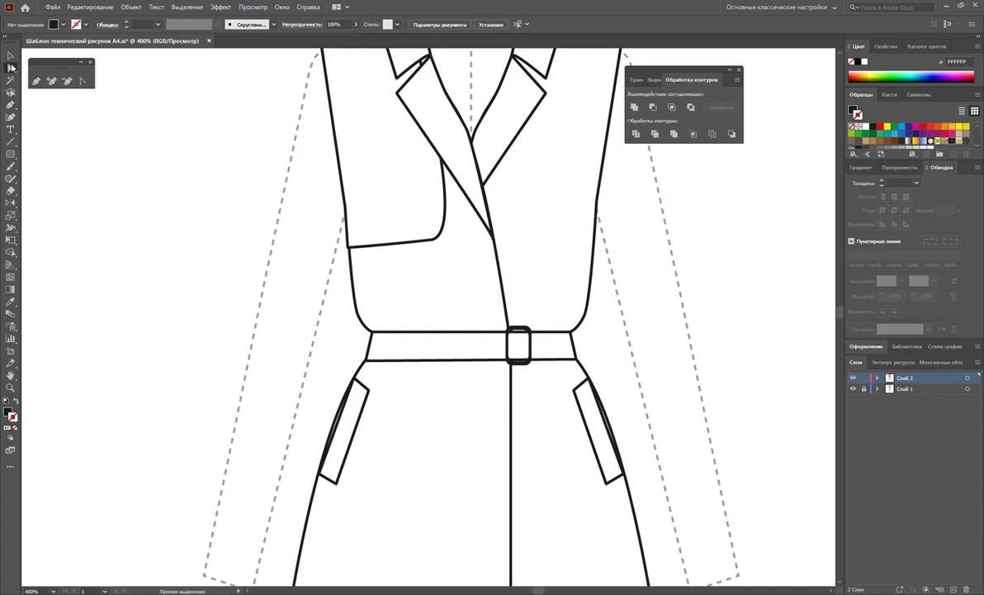
pyautogui.click(10, 67)
pyautogui.click(36, 80)
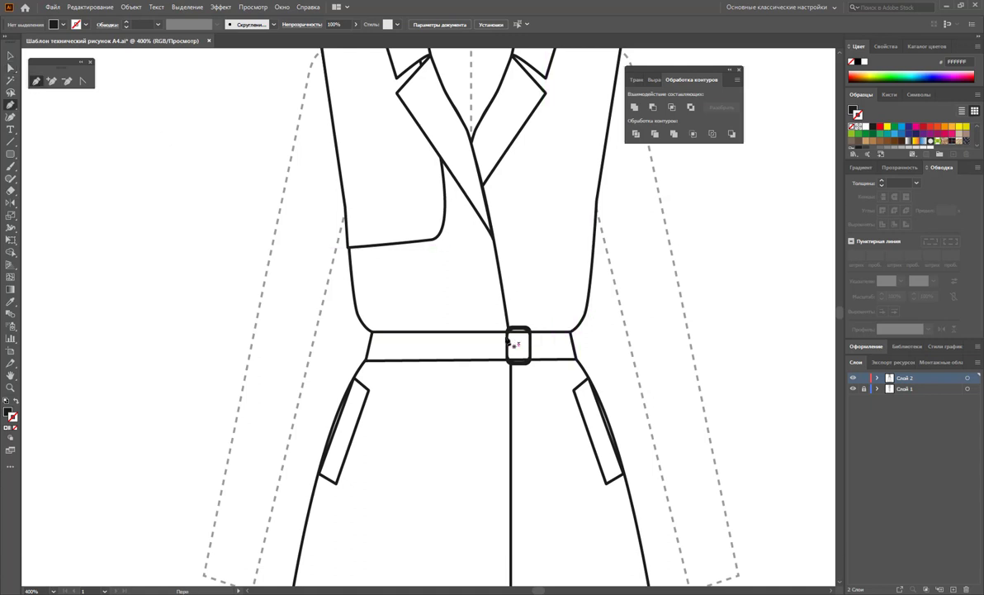
pyautogui.click(507, 331)
pyautogui.click(477, 360)
pyautogui.scroll(-2, 479, 372)
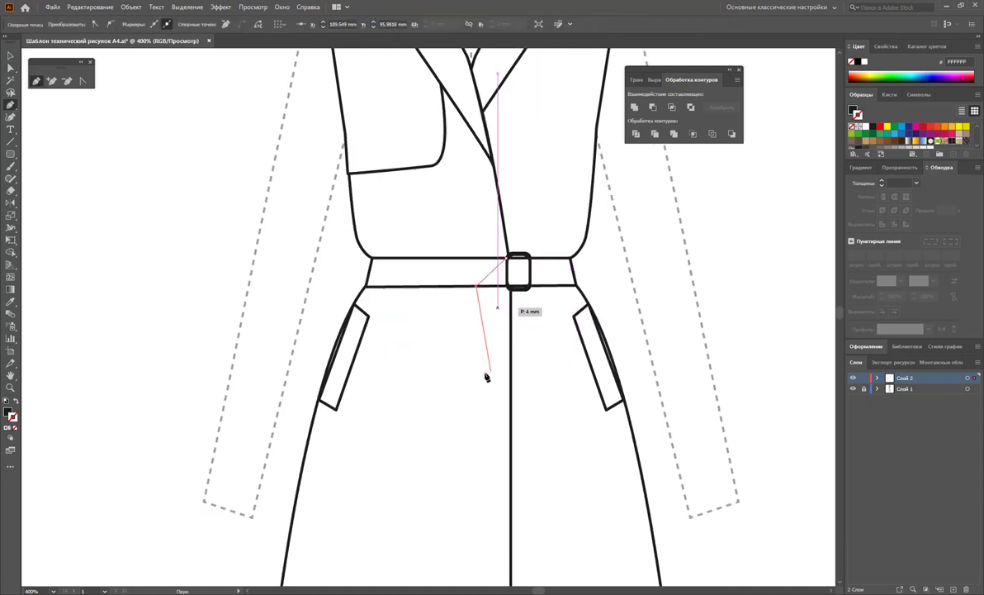
pyautogui.scroll(-3, 479, 380)
pyautogui.scroll(-4, 479, 397)
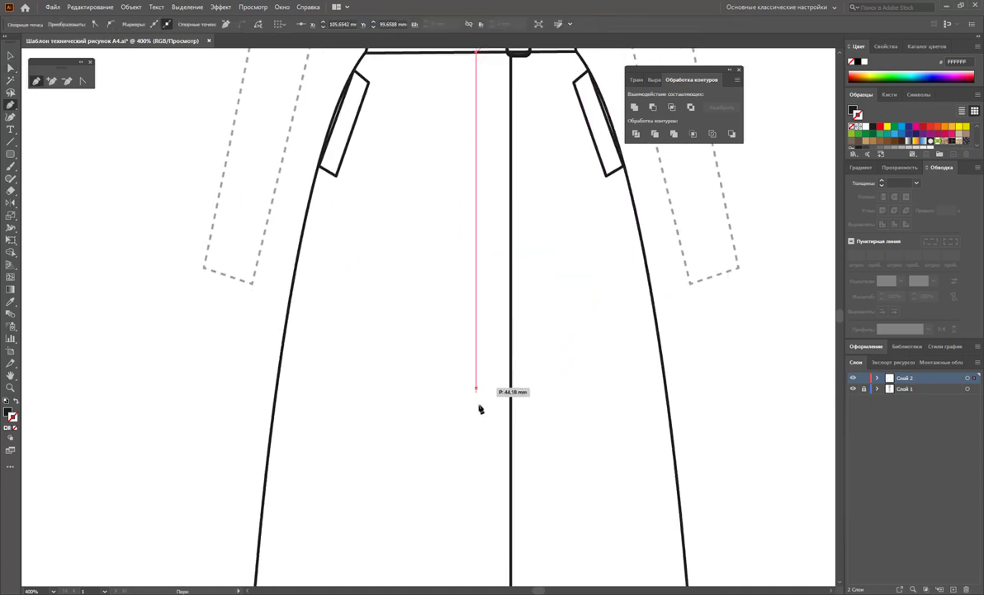
# Step: Place the lower left point, pointed tip and lower right corner, then close the belt end
pyautogui.click(461, 481)
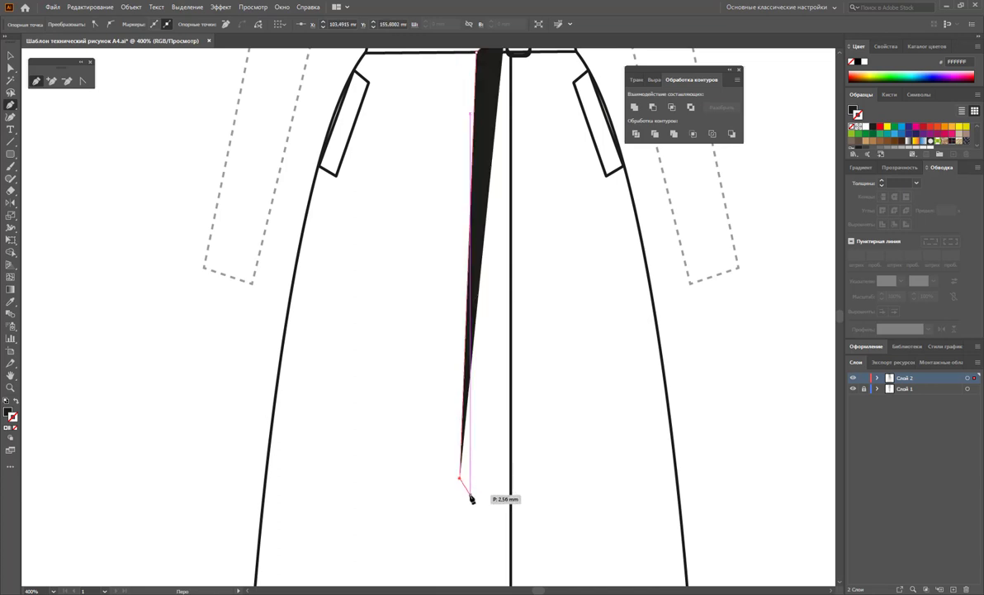
pyautogui.click(470, 493)
pyautogui.click(490, 480)
pyautogui.scroll(2, 504, 206)
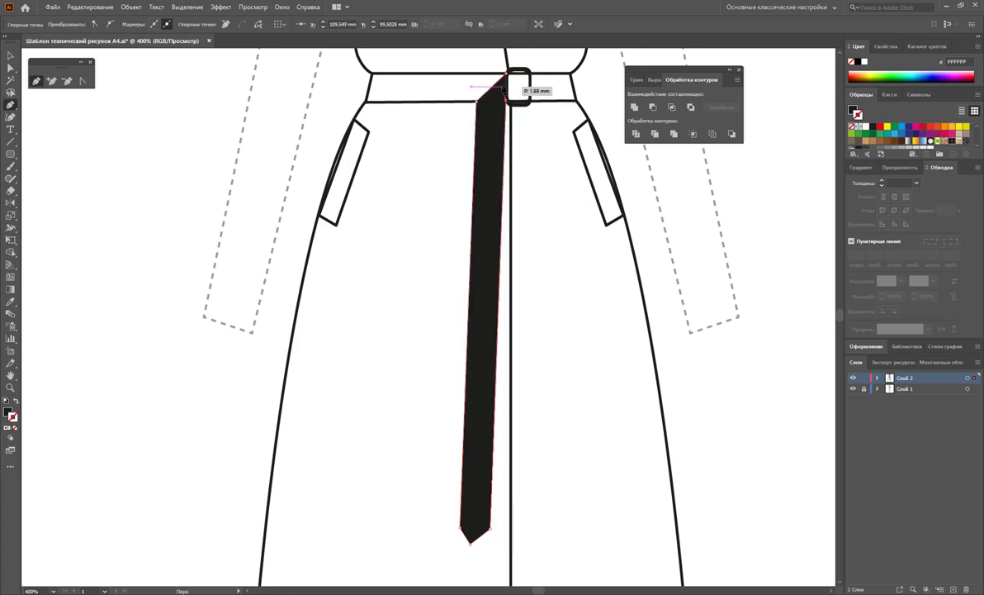
pyautogui.click(511, 74)
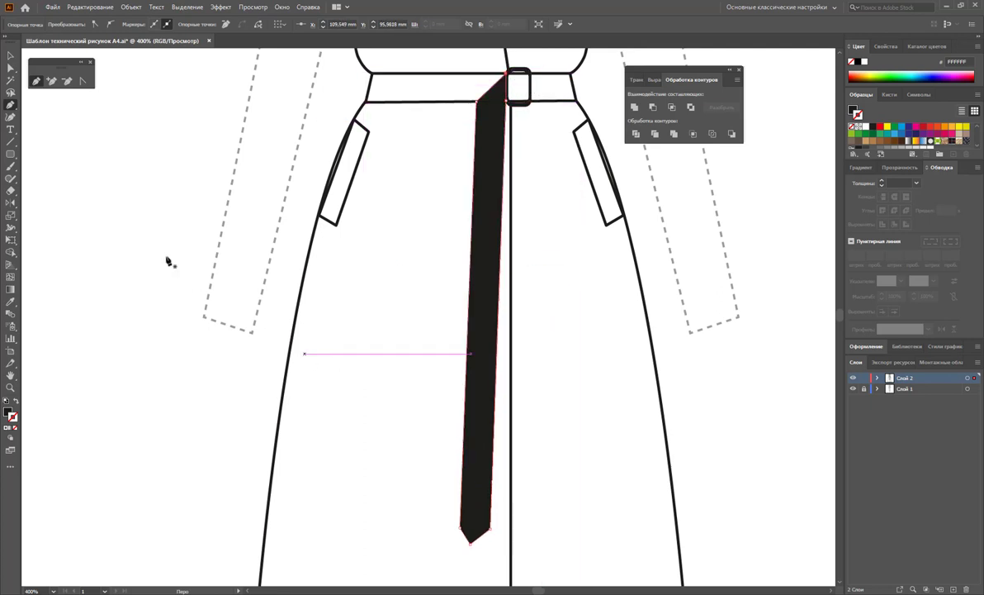
# Step: Nudge the belt end's top corner anchor to reshape its edge under the buckle
pyautogui.click(10, 68)
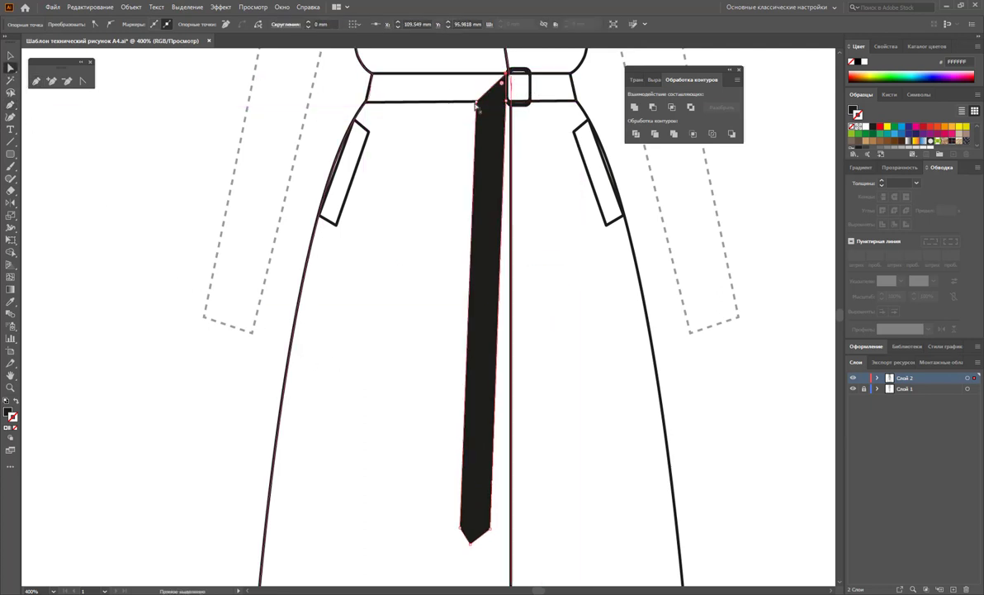
pyautogui.click(480, 103)
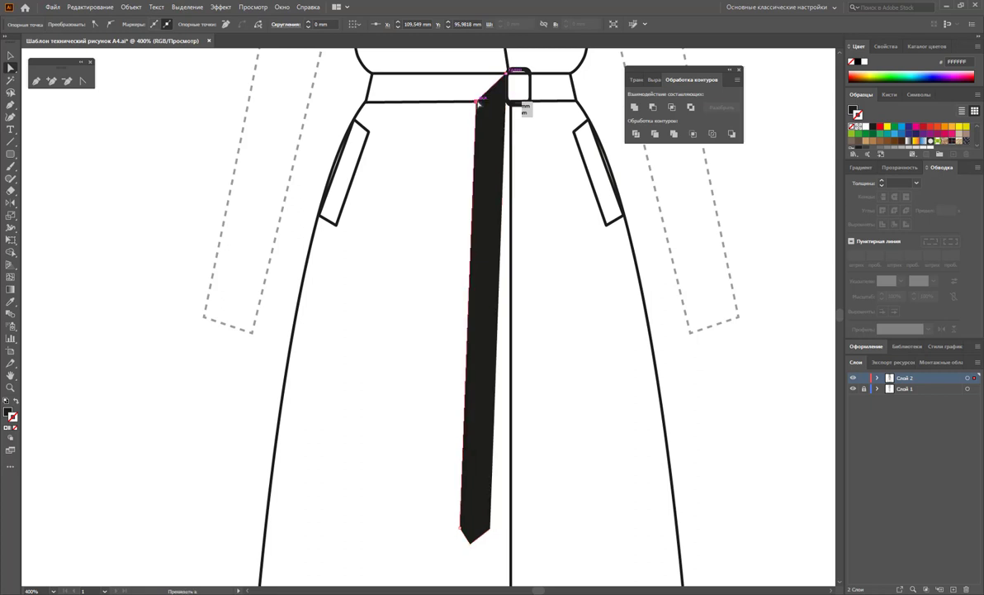
pyautogui.moveTo(479, 103); pyautogui.dragTo(485, 106)
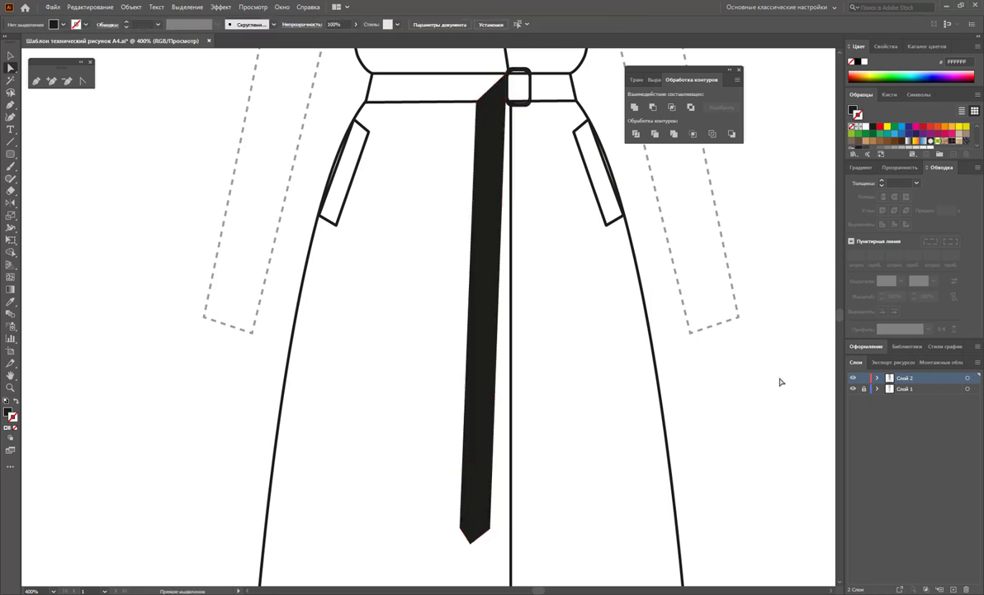
pyautogui.scroll(1, 578, 314)
pyautogui.click(568, 307)
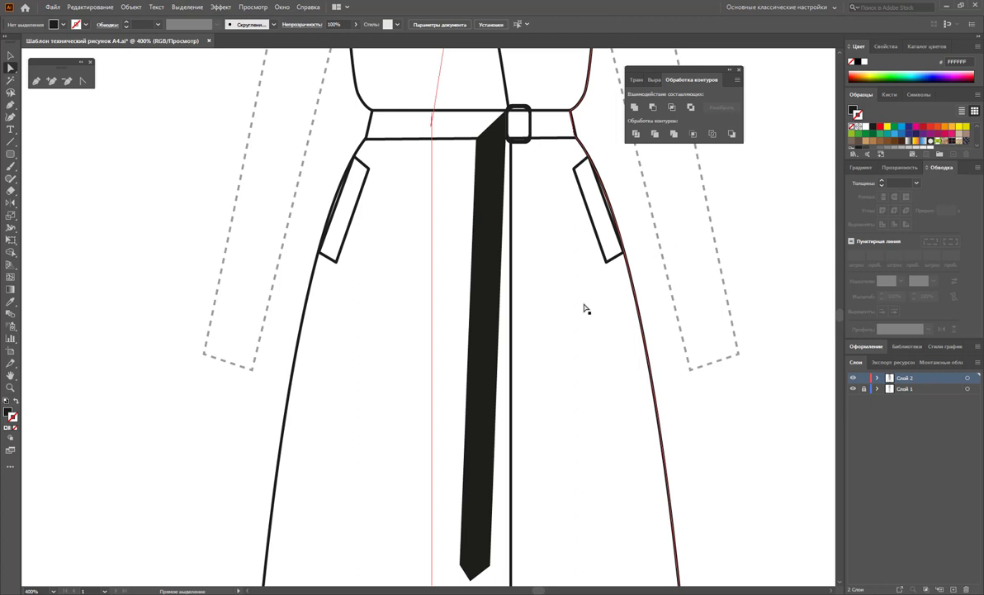
# Step: Set the hanging belt end's fill to None so only its outline remains
pyautogui.press('z')
pyautogui.keyDown('alt'); pyautogui.click(526, 380); pyautogui.keyUp('alt')
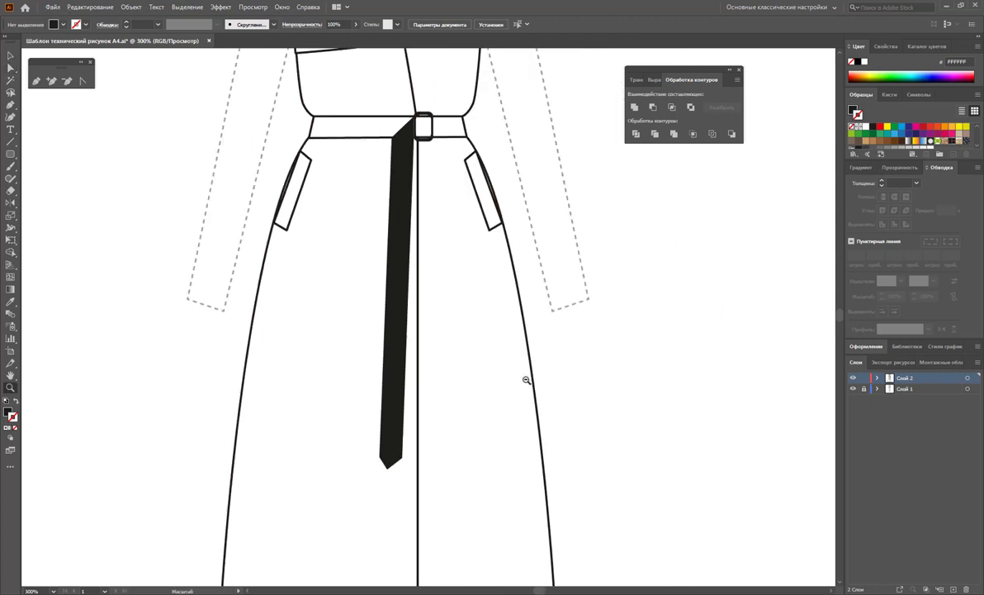
pyautogui.keyDown('alt'); pyautogui.click(438, 304); pyautogui.keyUp('alt')
pyautogui.click(10, 55)
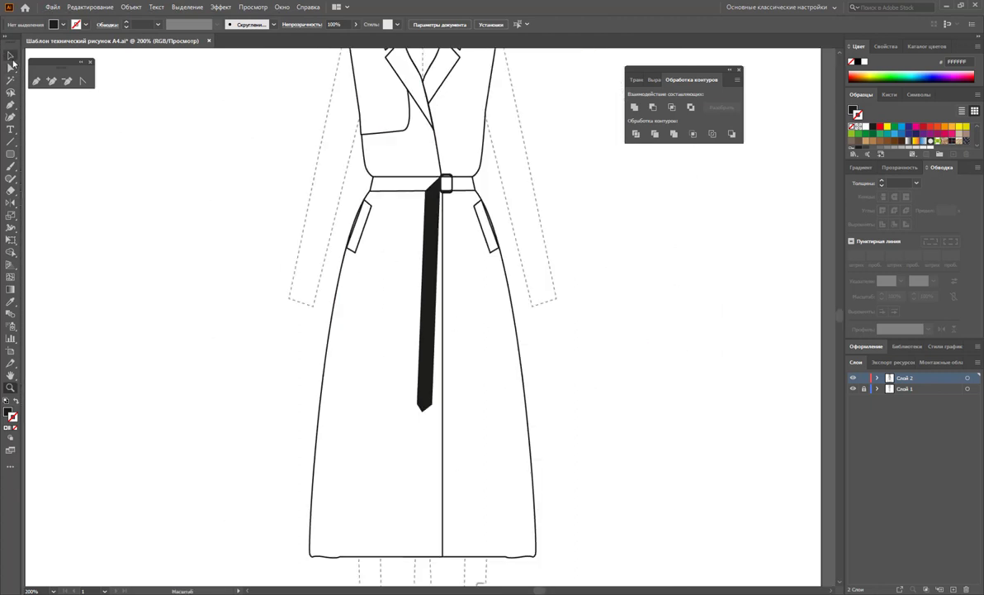
pyautogui.click(431, 263)
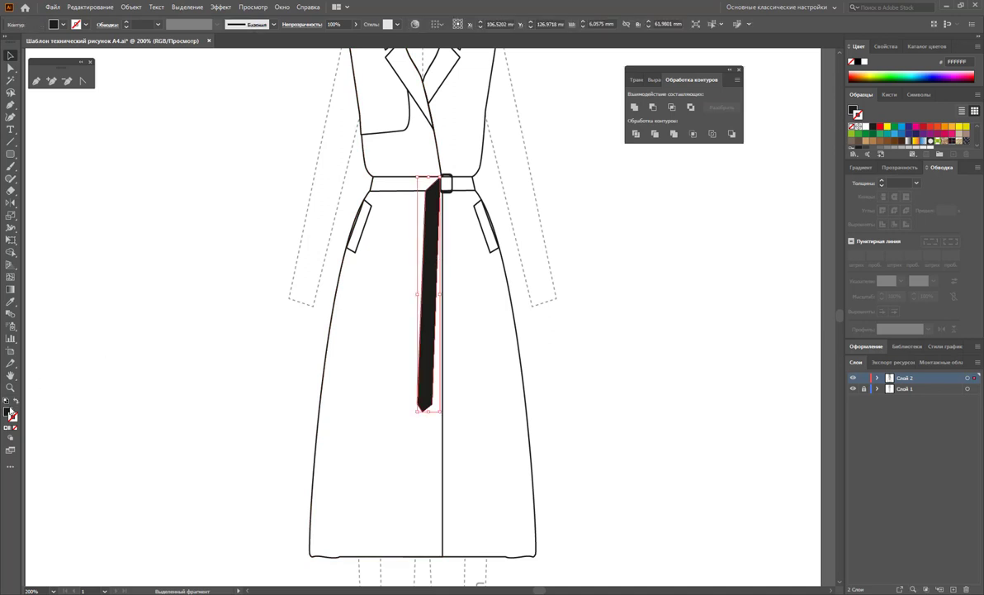
pyautogui.press('x')
pyautogui.press('/')
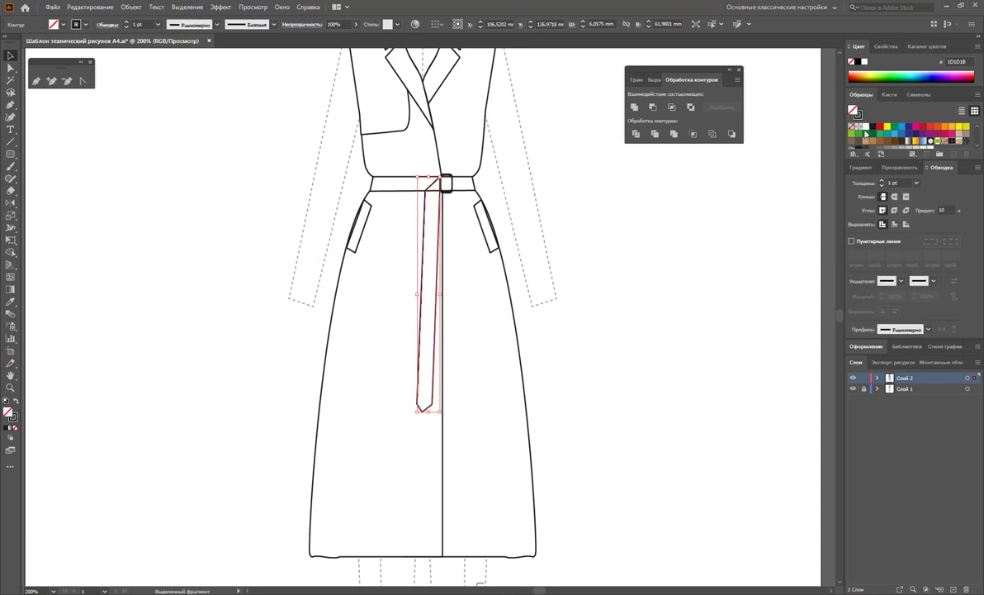
pyautogui.click(710, 264)
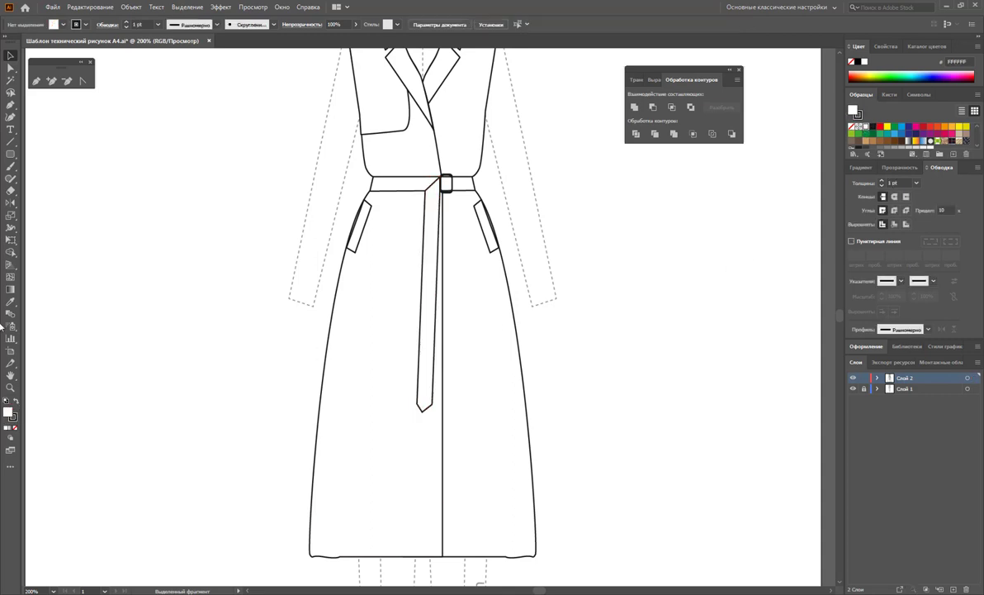
pyautogui.click(11, 388)
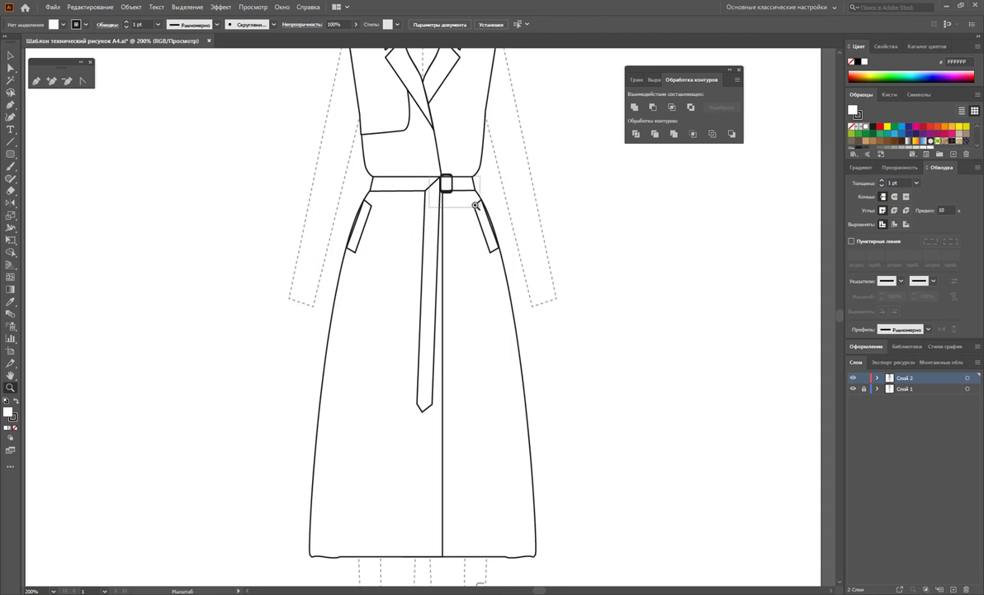
# Step: Move the inner opening's four corner anchors inward to narrow it and thicken the frame's sides
pyautogui.moveTo(426, 172); pyautogui.dragTo(452, 199)
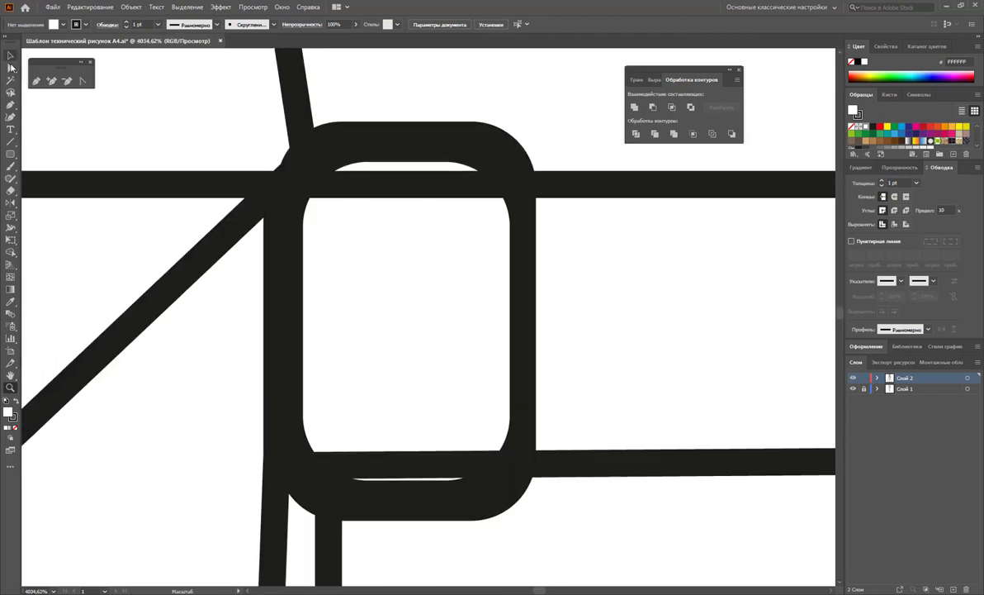
pyautogui.click(10, 67)
pyautogui.click(319, 157)
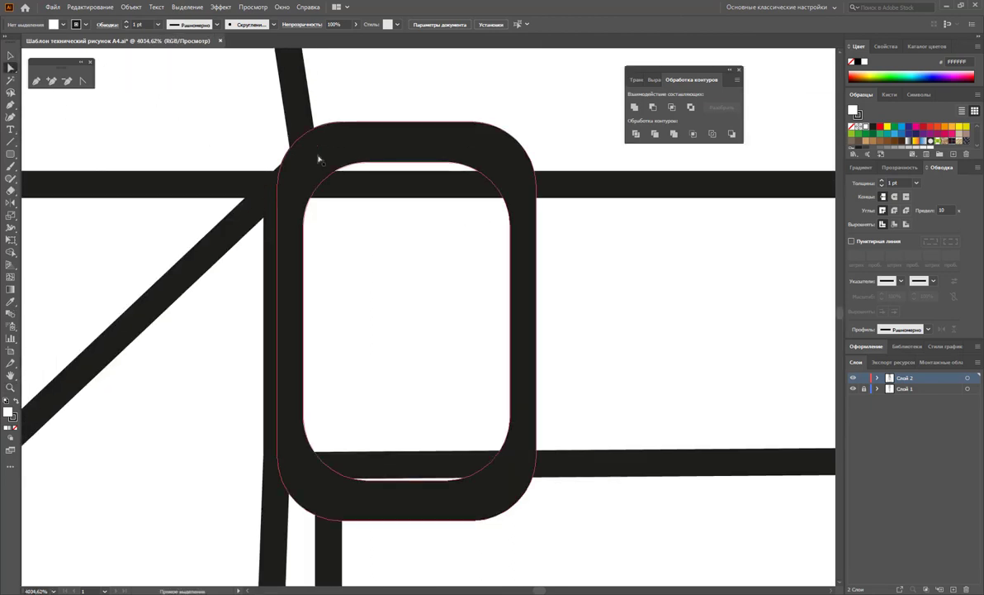
pyautogui.click(302, 229)
pyautogui.moveTo(303, 230); pyautogui.dragTo(331, 230)
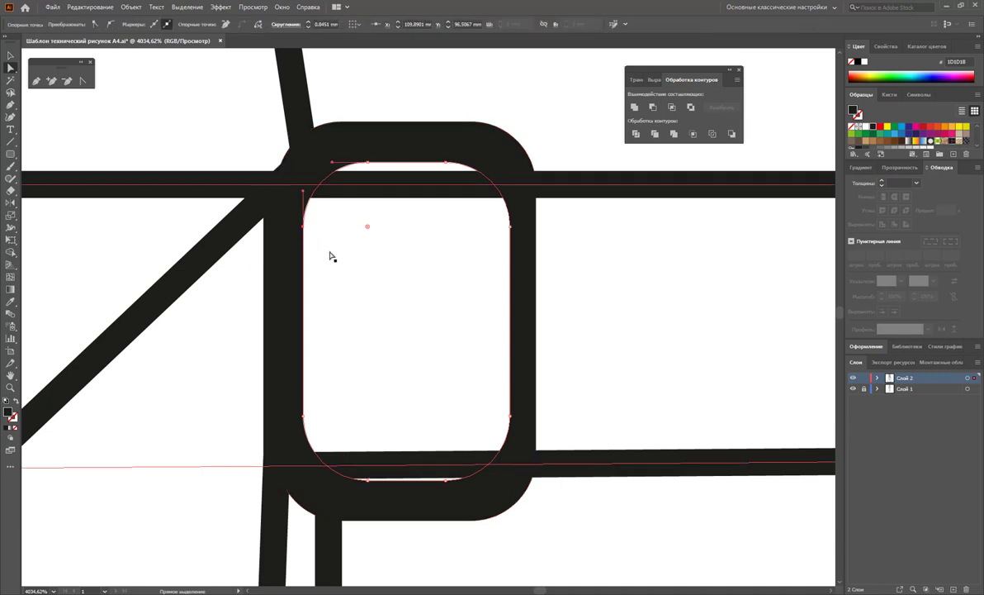
pyautogui.moveTo(307, 413); pyautogui.dragTo(331, 415)
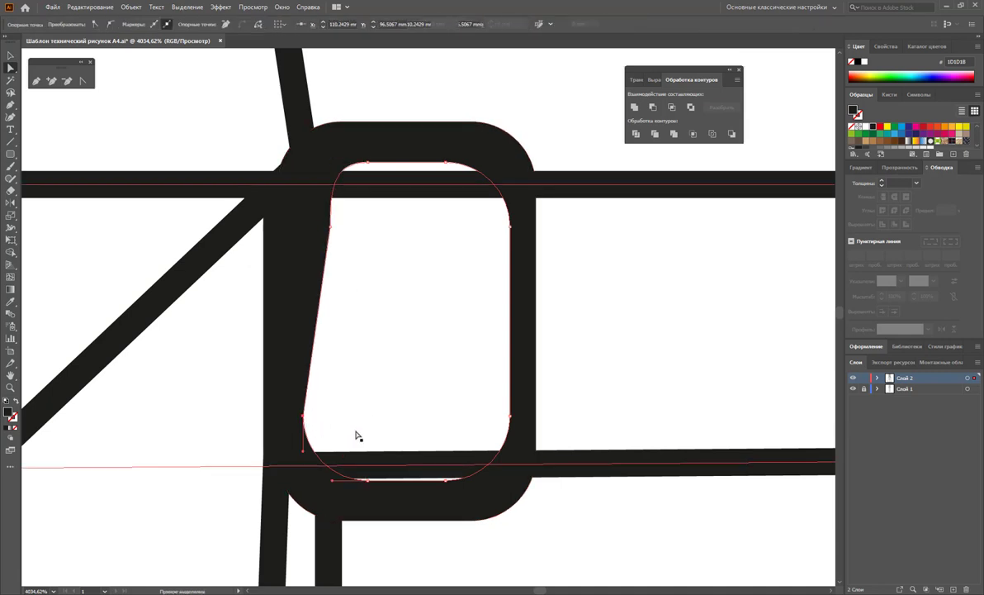
pyautogui.click(510, 418)
pyautogui.moveTo(510, 418); pyautogui.dragTo(483, 416)
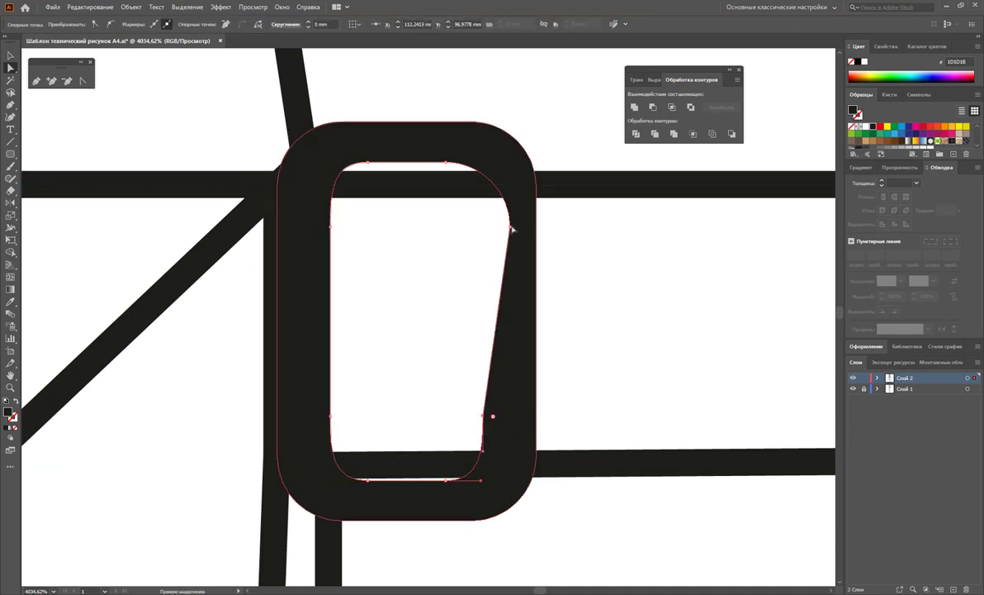
pyautogui.moveTo(512, 229); pyautogui.dragTo(483, 226)
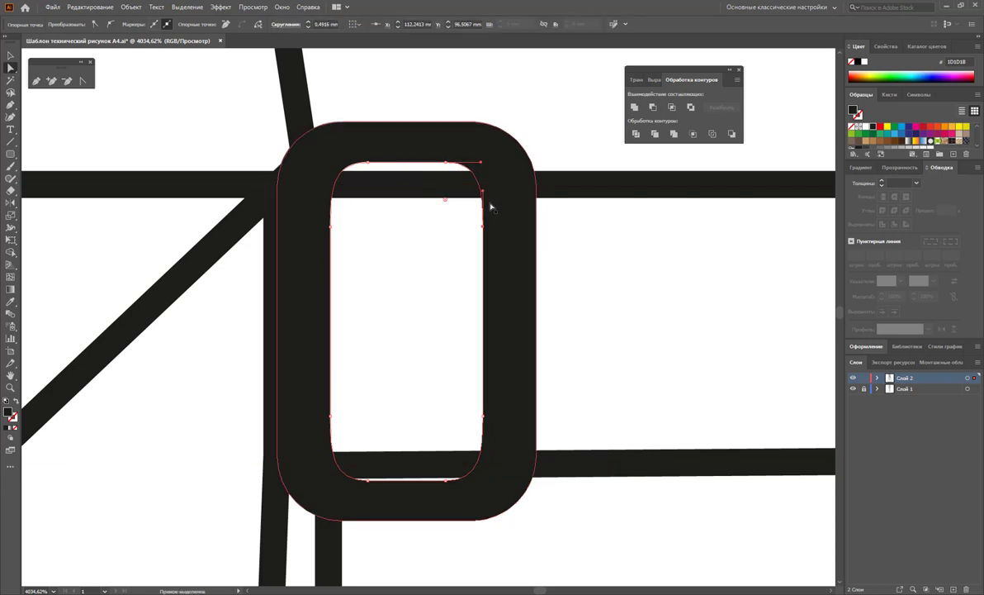
pyautogui.click(302, 161)
pyautogui.click(8, 56)
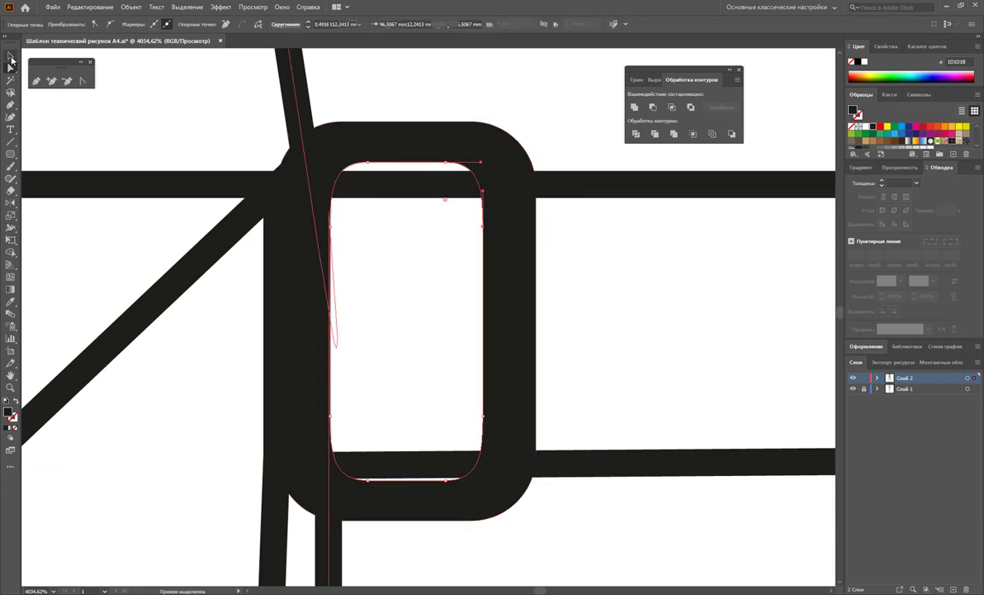
pyautogui.click(378, 75)
pyautogui.click(438, 206)
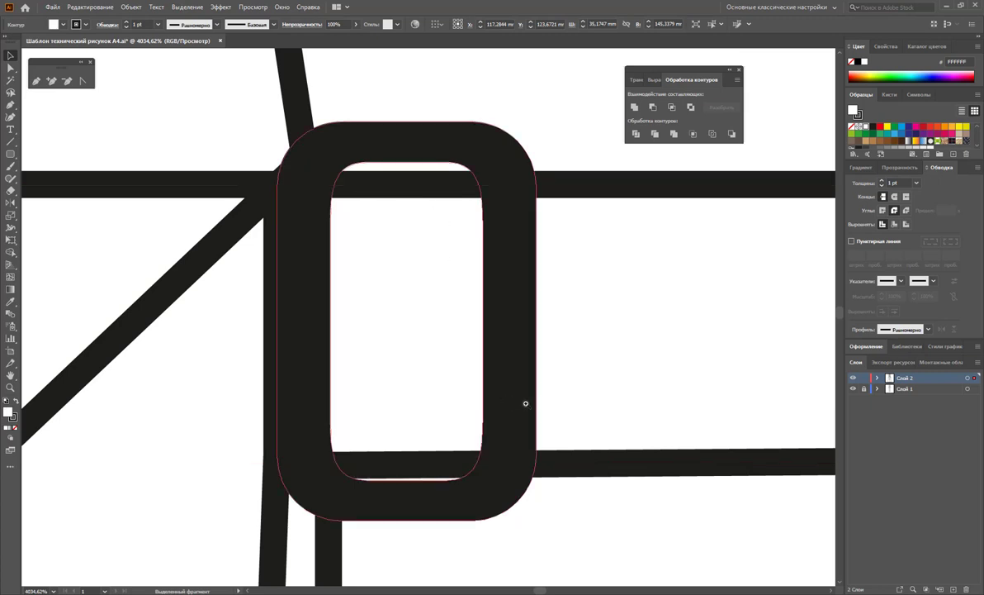
# Step: Zoom back out from the buckle to show the whole coat
pyautogui.press('z')
pyautogui.keyDown('alt'); pyautogui.click(454, 354); pyautogui.keyUp('alt')
pyautogui.keyDown('alt'); pyautogui.click(450, 363); pyautogui.keyUp('alt')
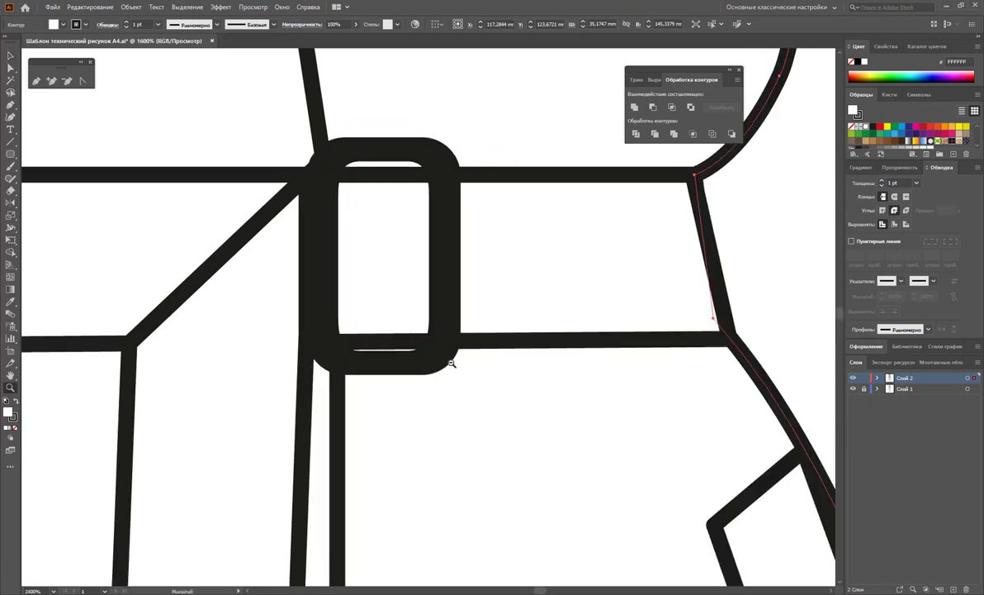
pyautogui.keyDown('alt'); pyautogui.click(452, 354); pyautogui.keyUp('alt')
pyautogui.keyDown('alt'); pyautogui.click(426, 376); pyautogui.keyUp('alt')
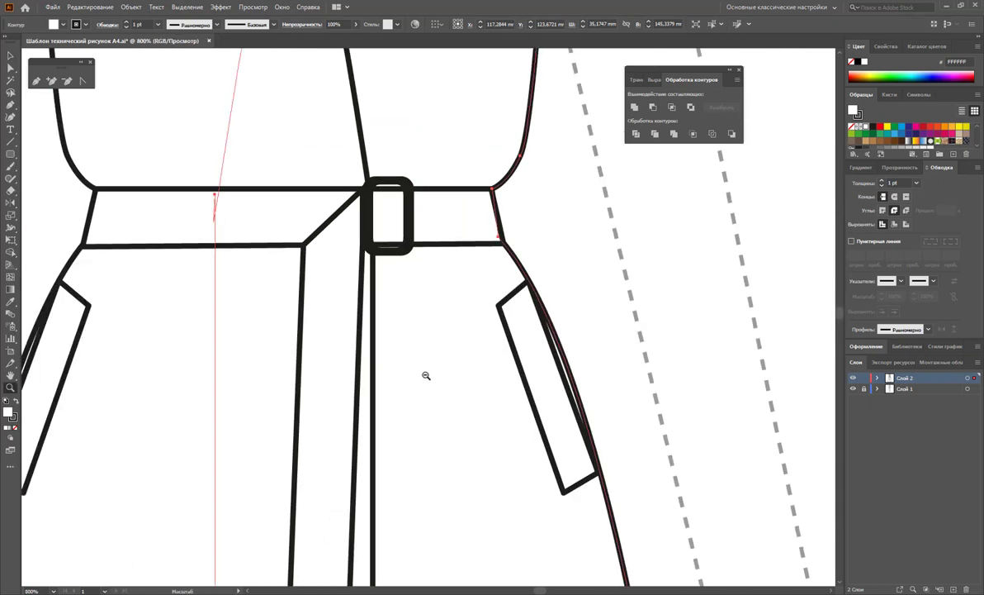
pyautogui.keyDown('alt'); pyautogui.click(426, 376); pyautogui.keyUp('alt')
pyautogui.keyDown('alt'); pyautogui.click(426, 376); pyautogui.keyUp('alt')
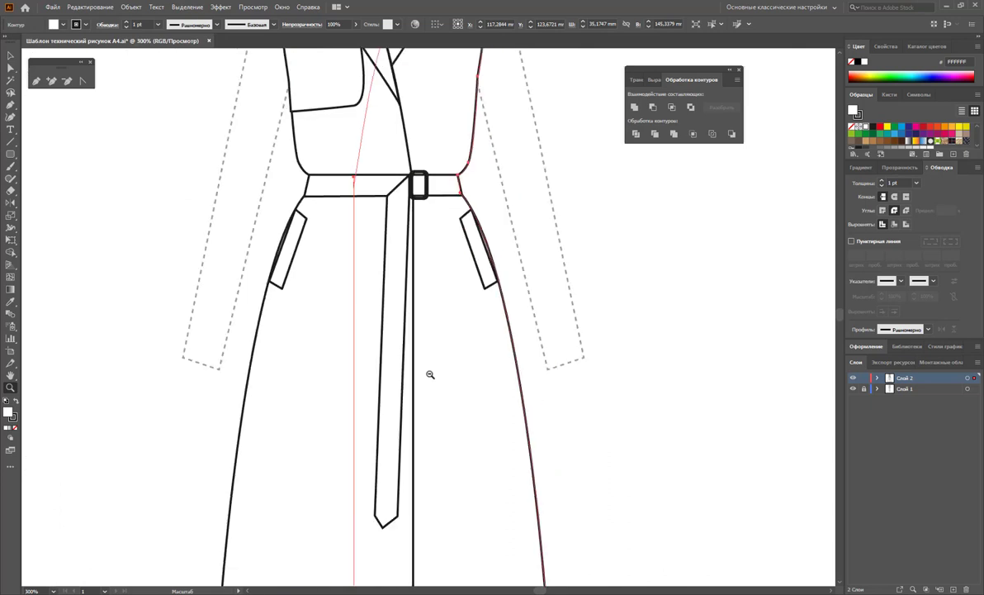
# Step: Draw vertical slit lines up from the left and right hem, then select both
pyautogui.click(11, 141)
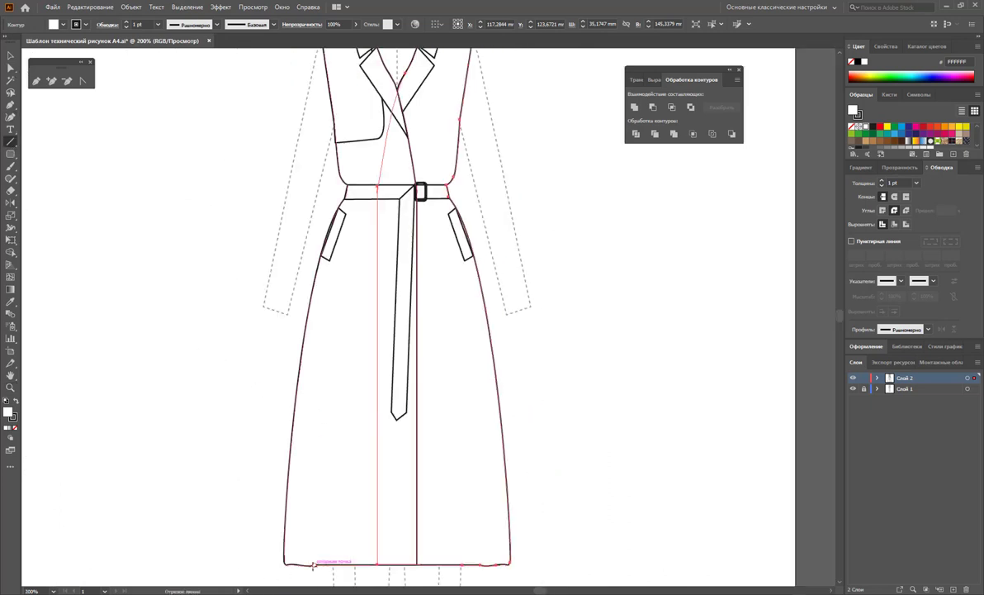
pyautogui.moveTo(313, 564); pyautogui.dragTo(320, 384)
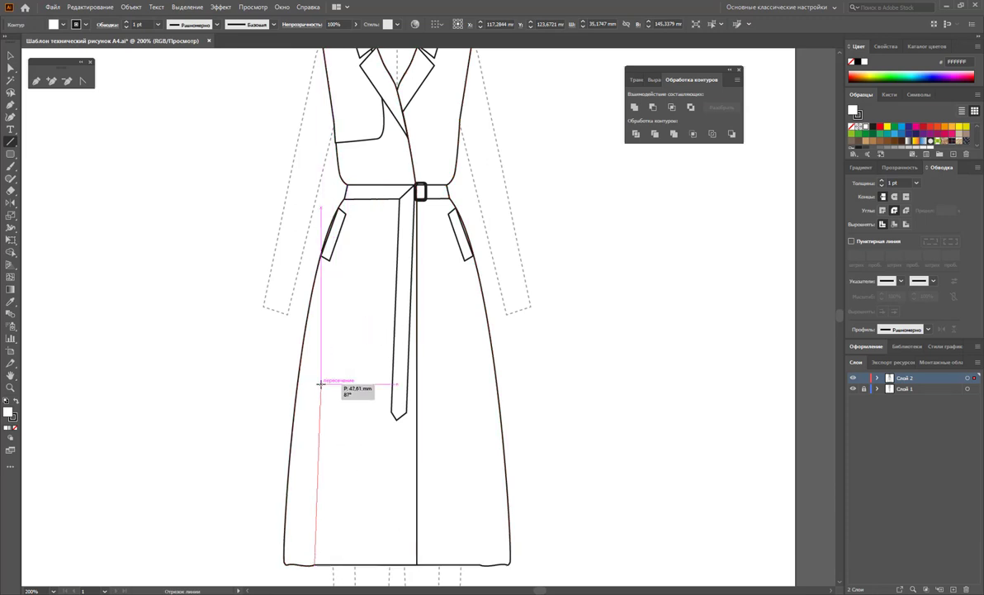
pyautogui.moveTo(480, 565); pyautogui.dragTo(469, 385)
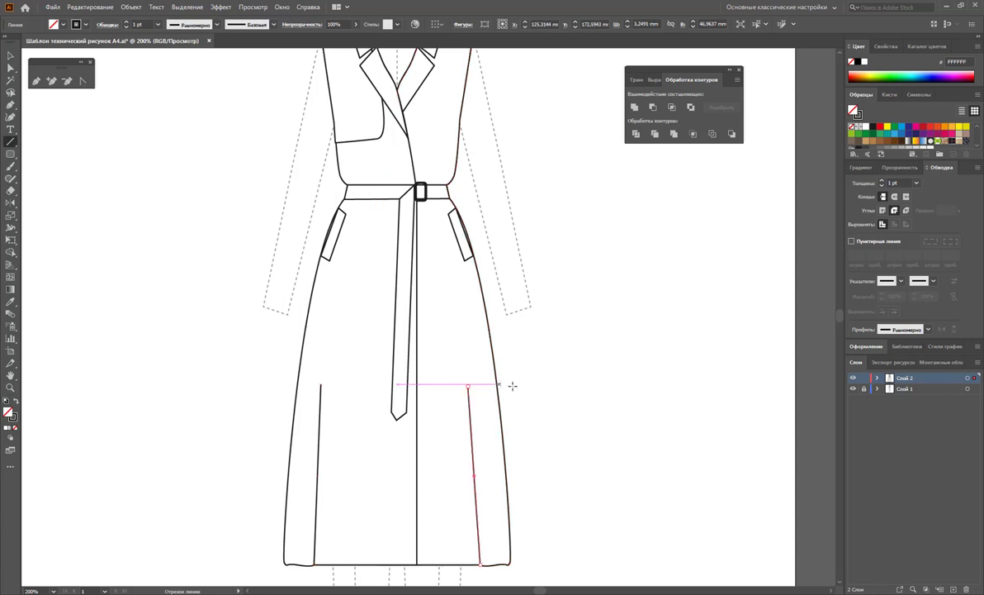
pyautogui.click(11, 55)
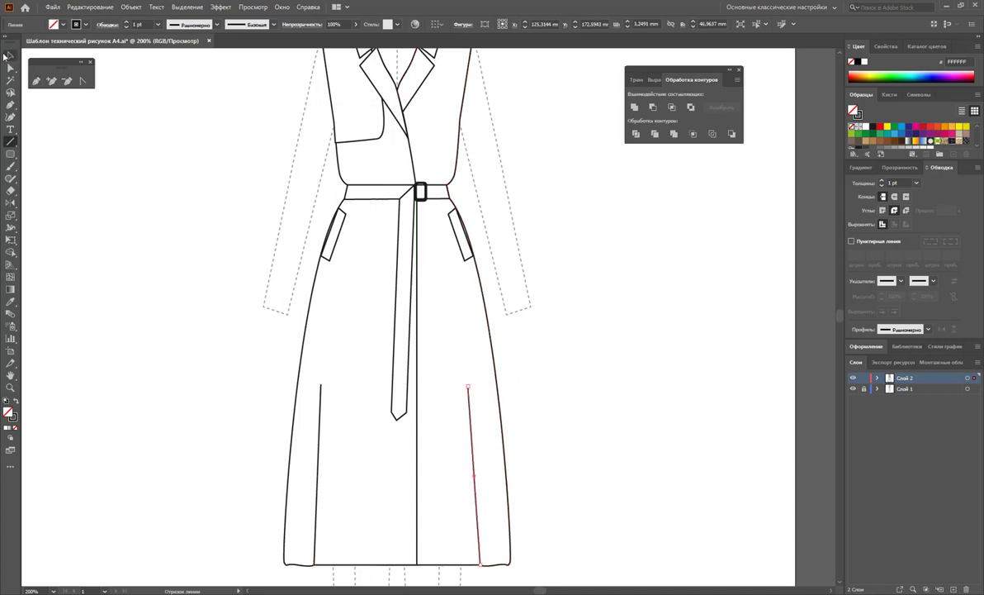
pyautogui.click(319, 468)
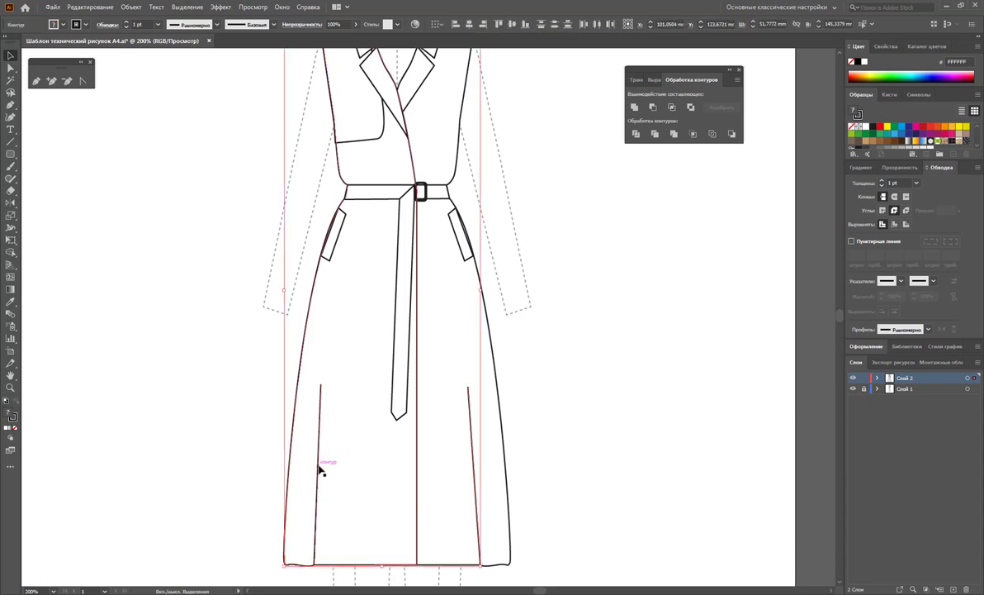
pyautogui.click(314, 466)
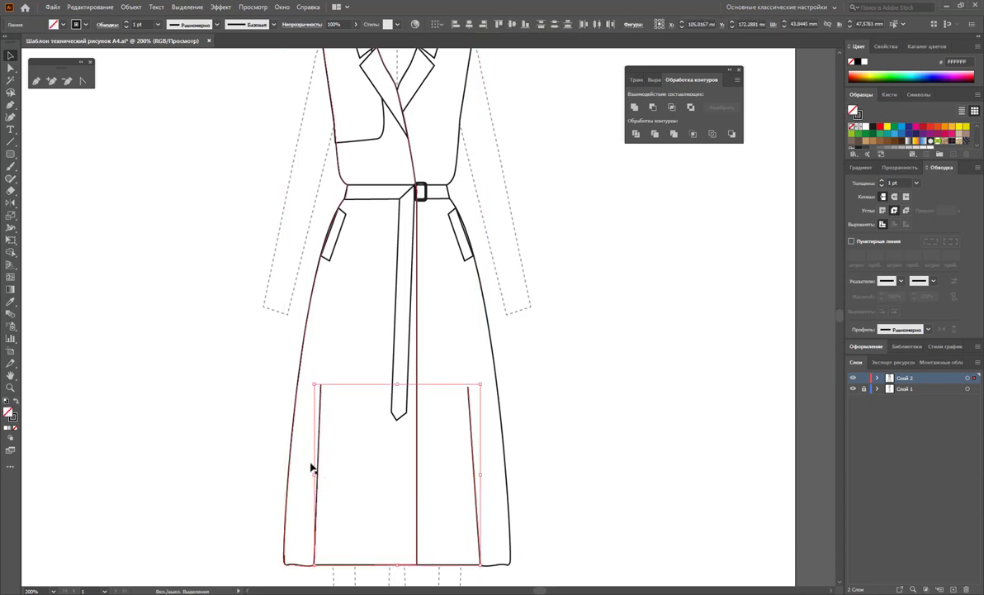
# Step: Give the slit lines a flipped tapered width profile at 0.5 pt weight
pyautogui.click(928, 330)
pyautogui.click(907, 432)
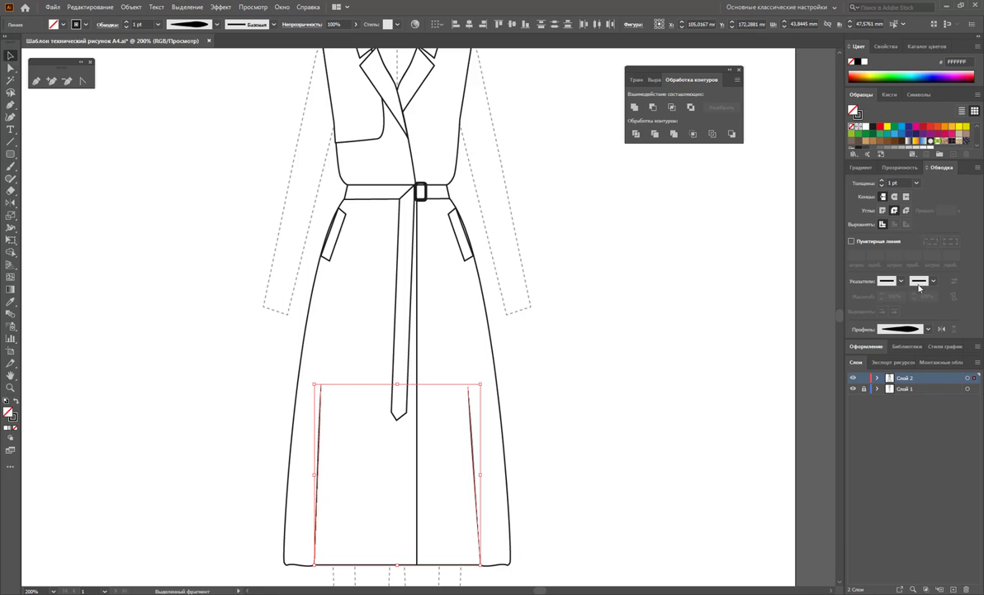
pyautogui.click(942, 331)
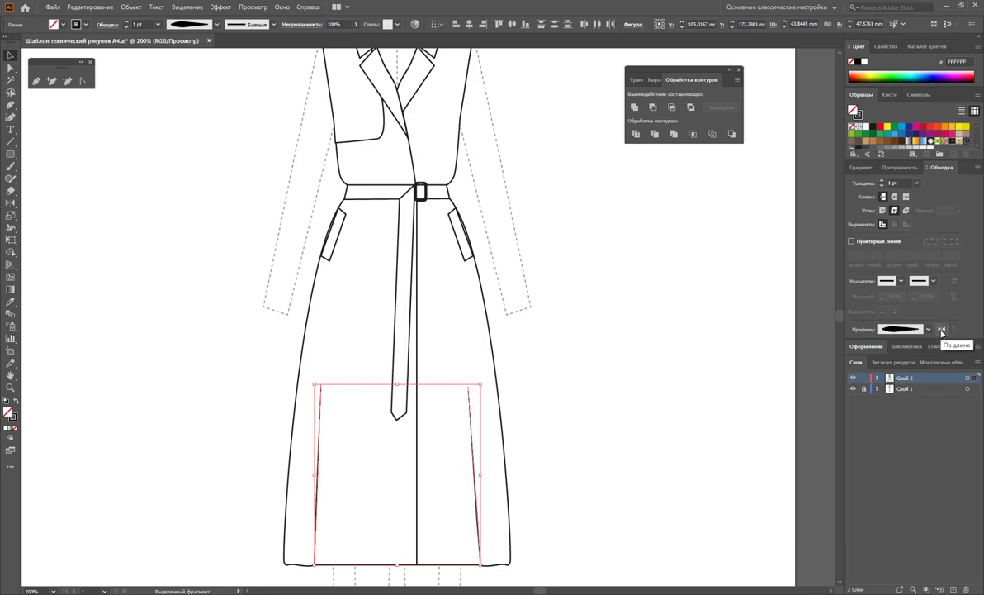
pyautogui.click(916, 186)
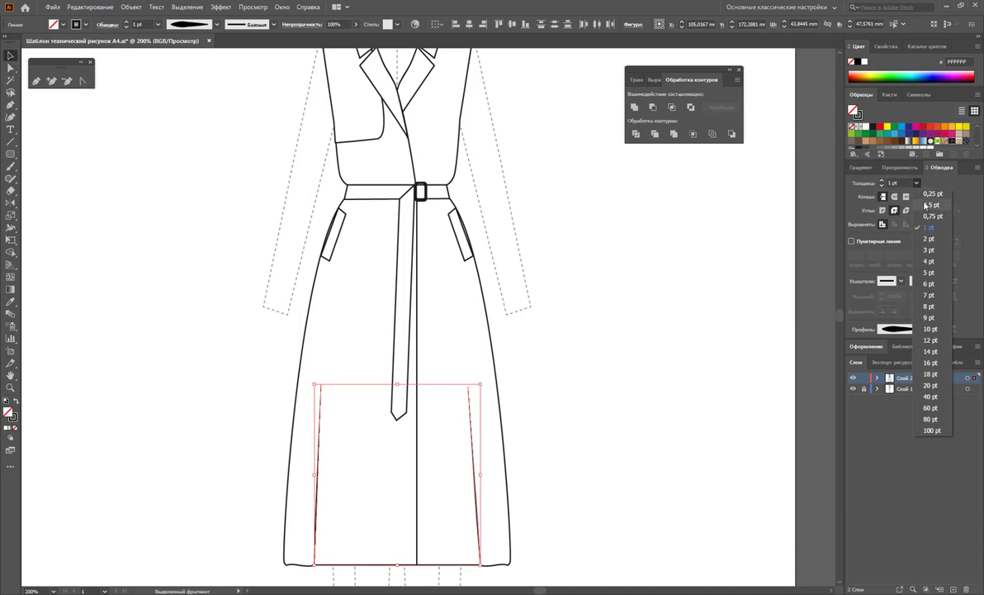
pyautogui.click(925, 207)
pyautogui.click(657, 318)
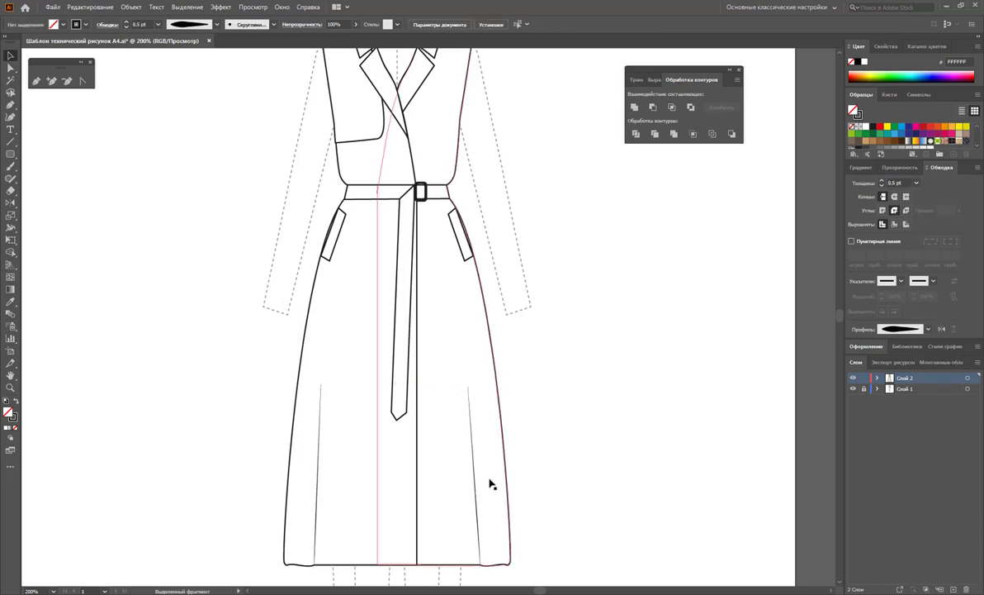
pyautogui.scroll(2, 623, 400)
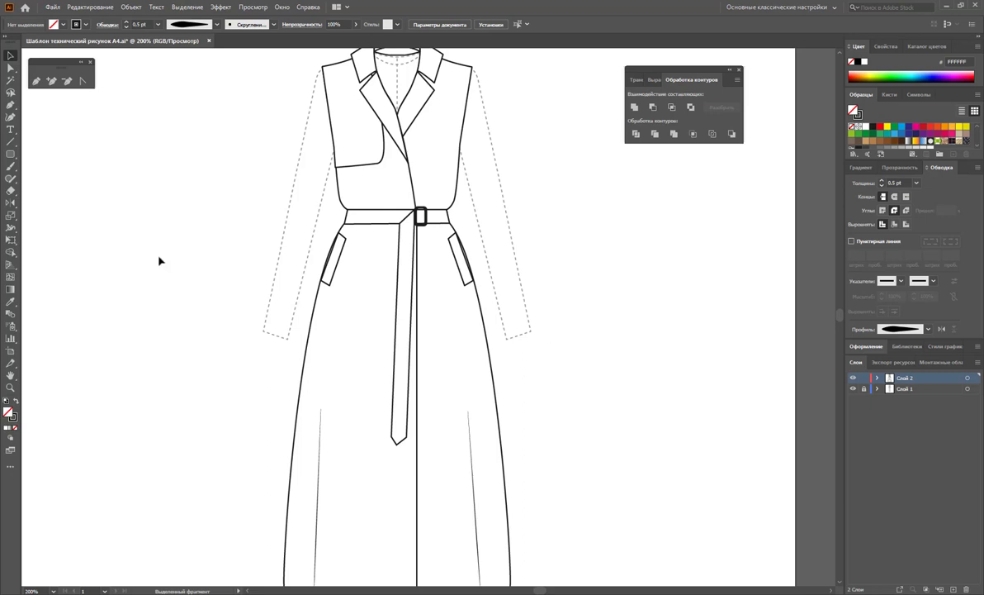
# Step: Draw a belt-loop outline at the belt's left end with a 0.5 pt stroke
pyautogui.click(11, 385)
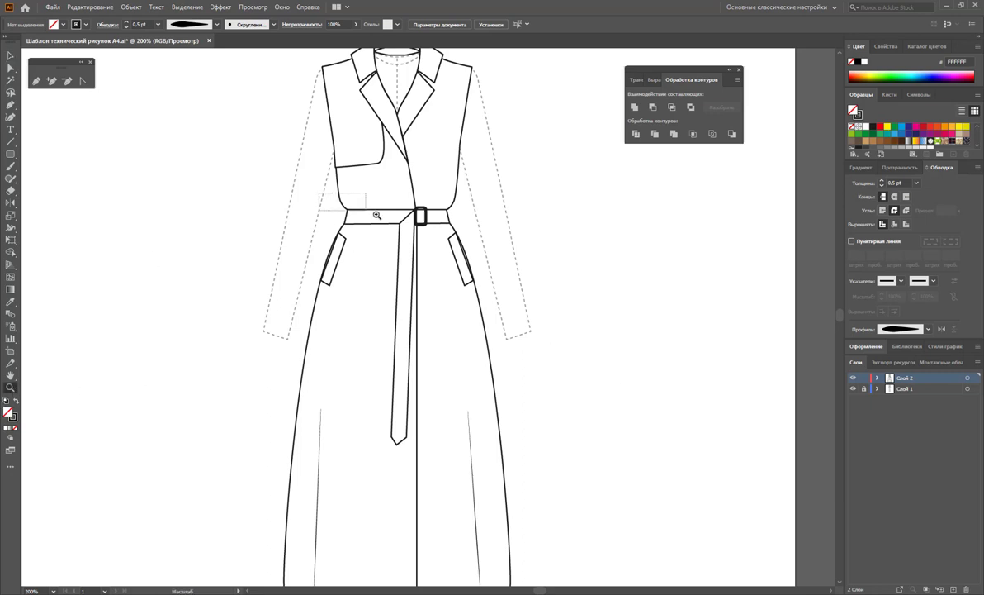
pyautogui.moveTo(326, 193); pyautogui.dragTo(485, 242)
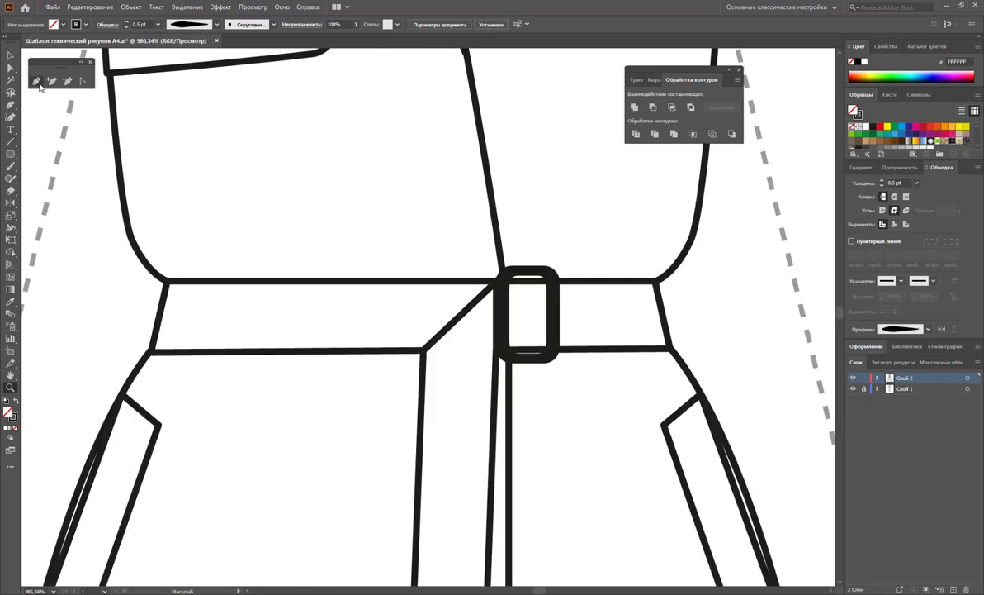
pyautogui.click(36, 81)
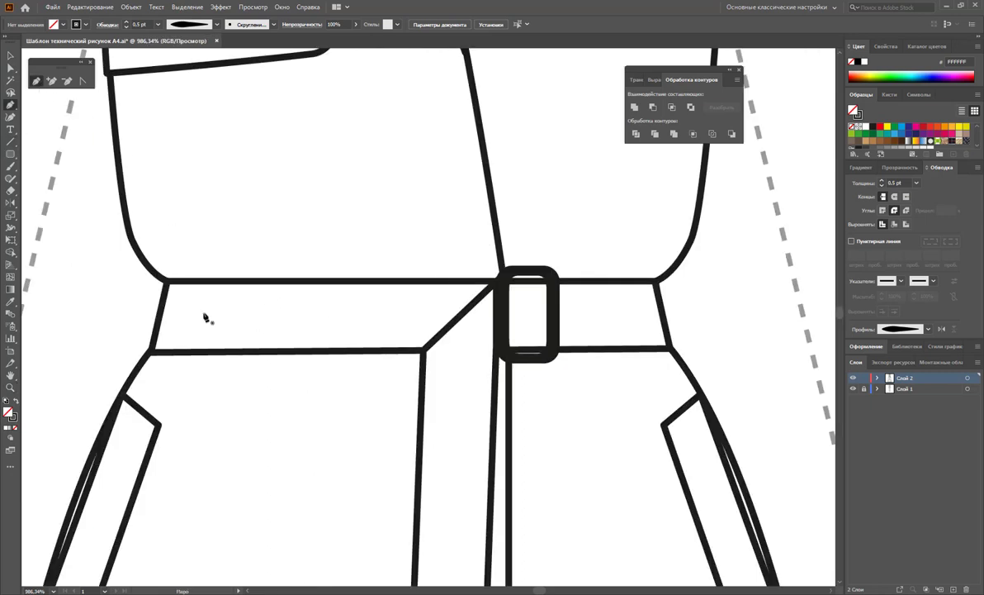
pyautogui.click(155, 274)
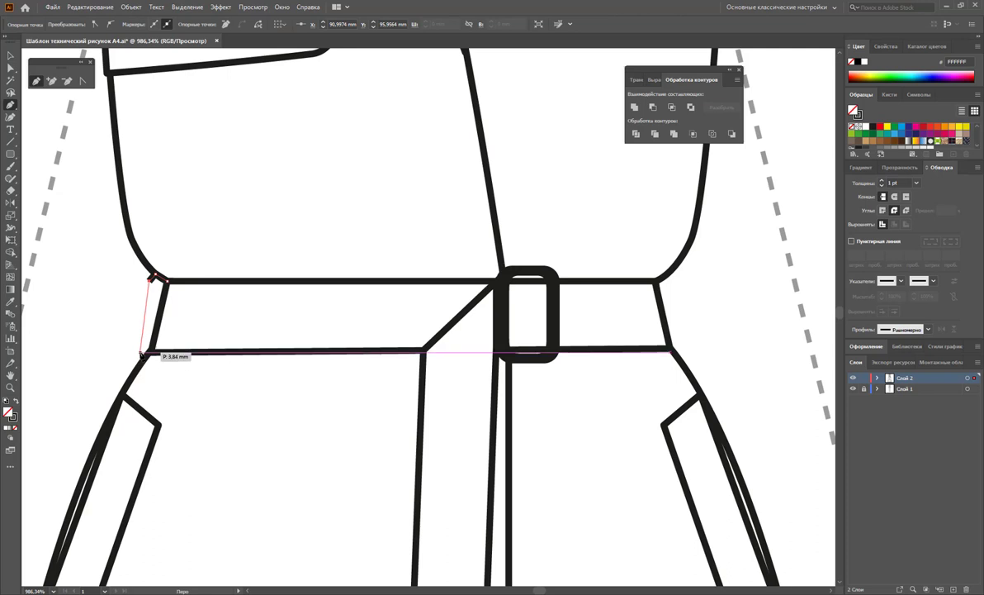
pyautogui.click(142, 353)
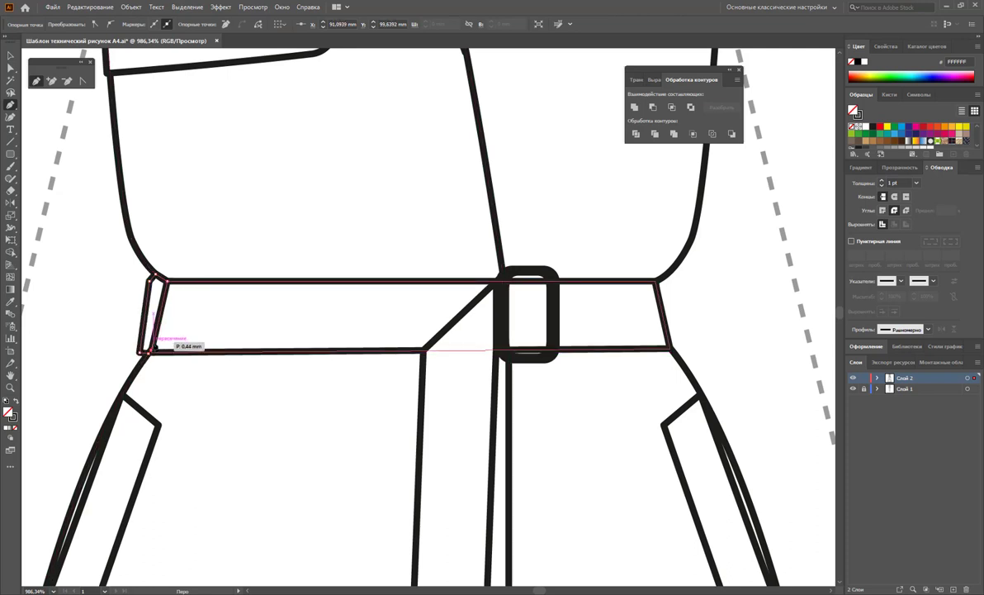
pyautogui.click(917, 183)
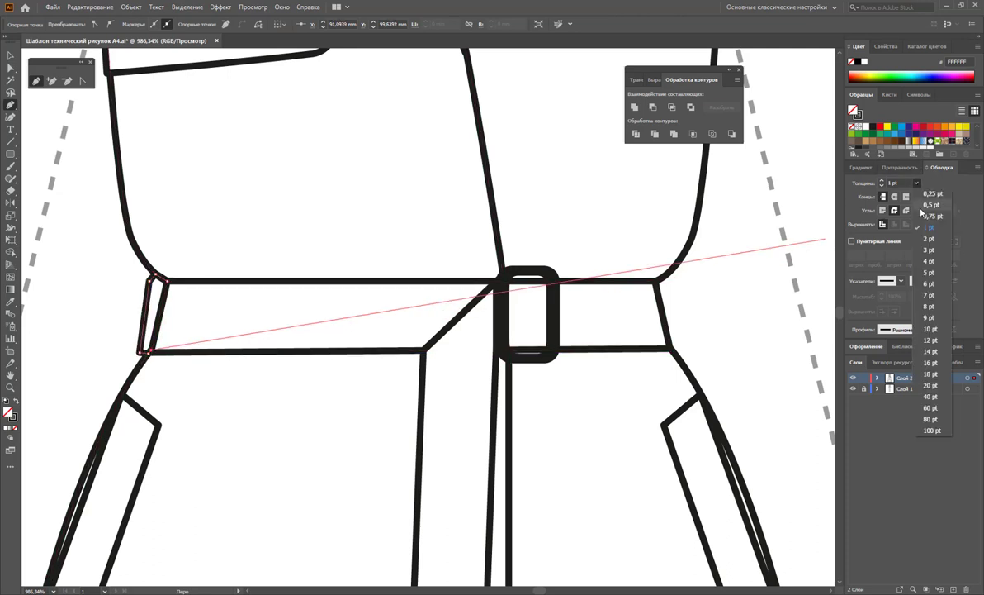
pyautogui.click(928, 205)
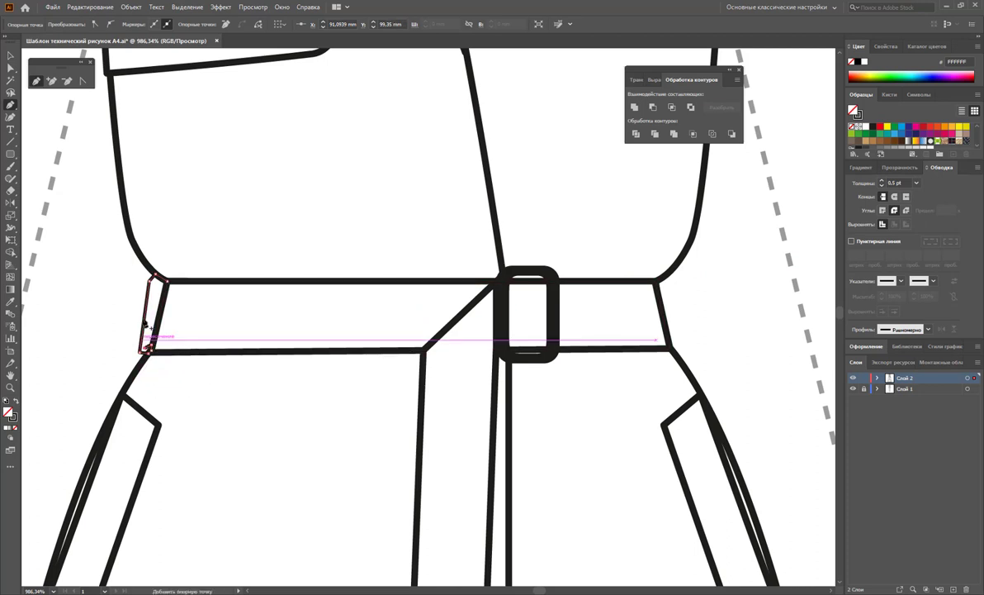
pyautogui.click(142, 350)
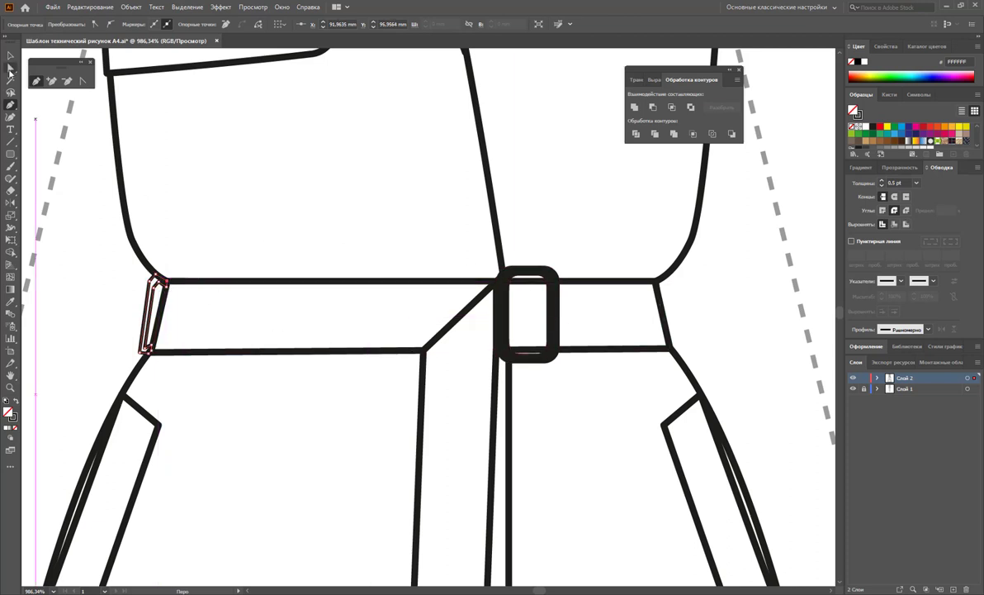
pyautogui.click(11, 56)
pyautogui.click(97, 351)
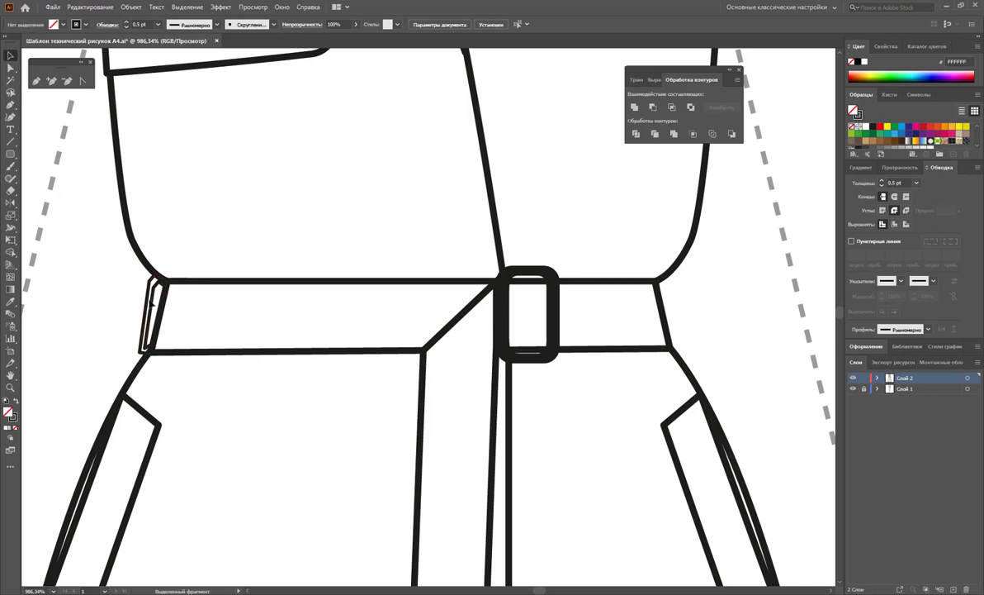
# Step: Reflect a copy of the belt loop and move it onto the belt's right end
pyautogui.moveTo(153, 312); pyautogui.dragTo(628, 312)
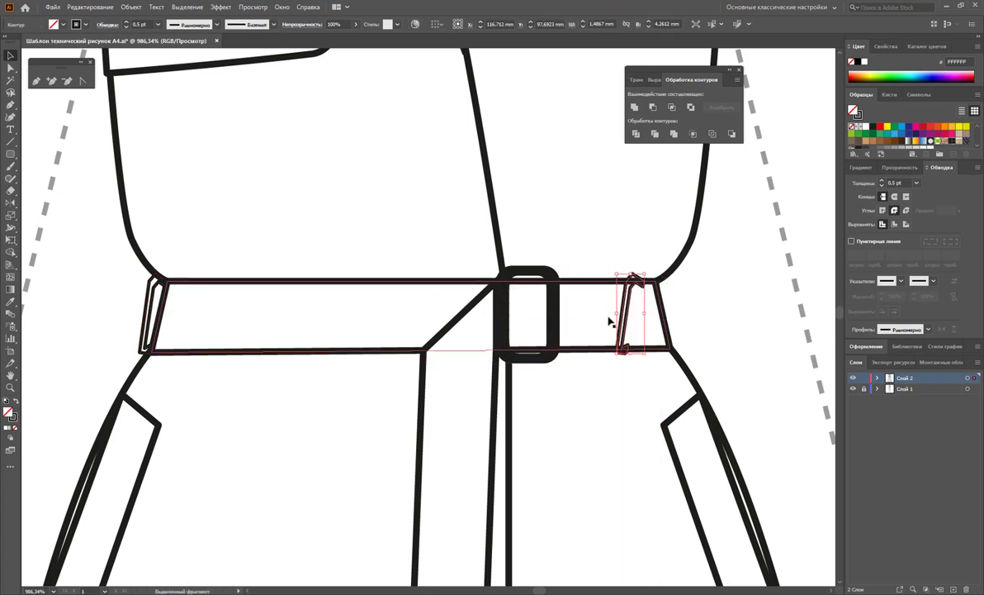
pyautogui.hotkey('ctrl', 'z')
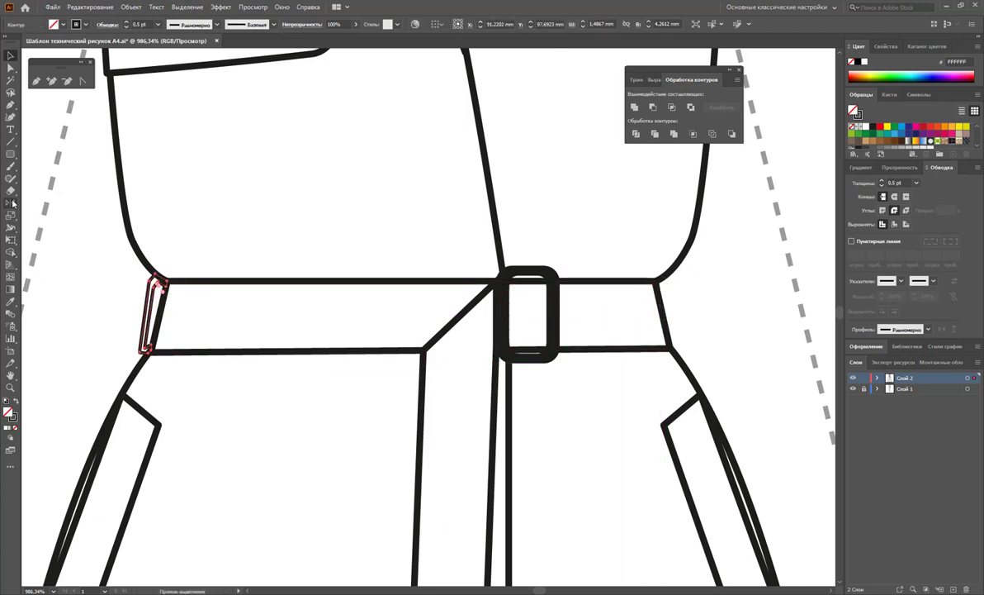
pyautogui.press('o')
pyautogui.moveTo(309, 325); pyautogui.dragTo(709, 329)
pyautogui.click(10, 56)
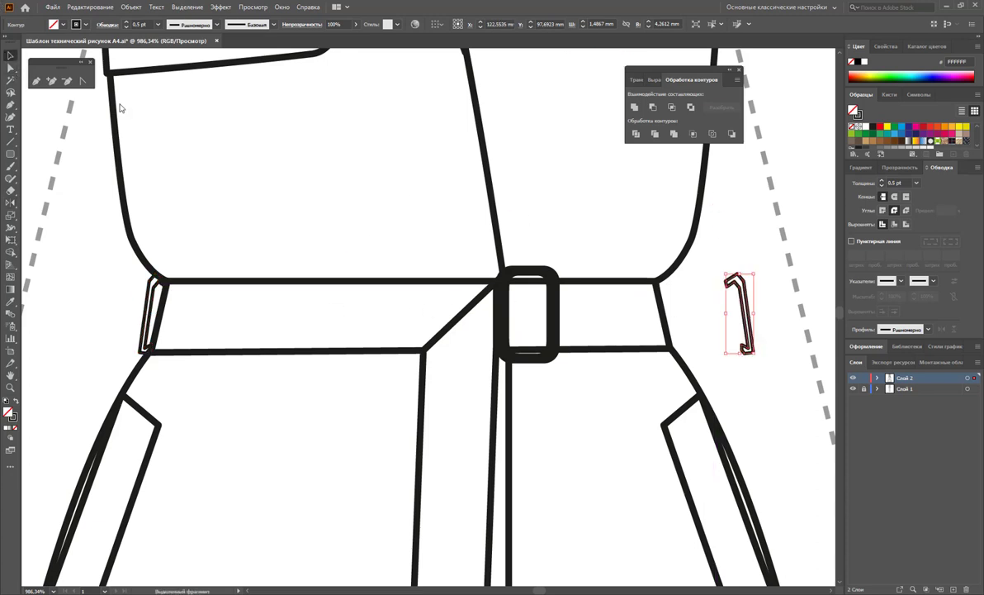
pyautogui.click(687, 282)
pyautogui.moveTo(752, 307); pyautogui.dragTo(699, 308)
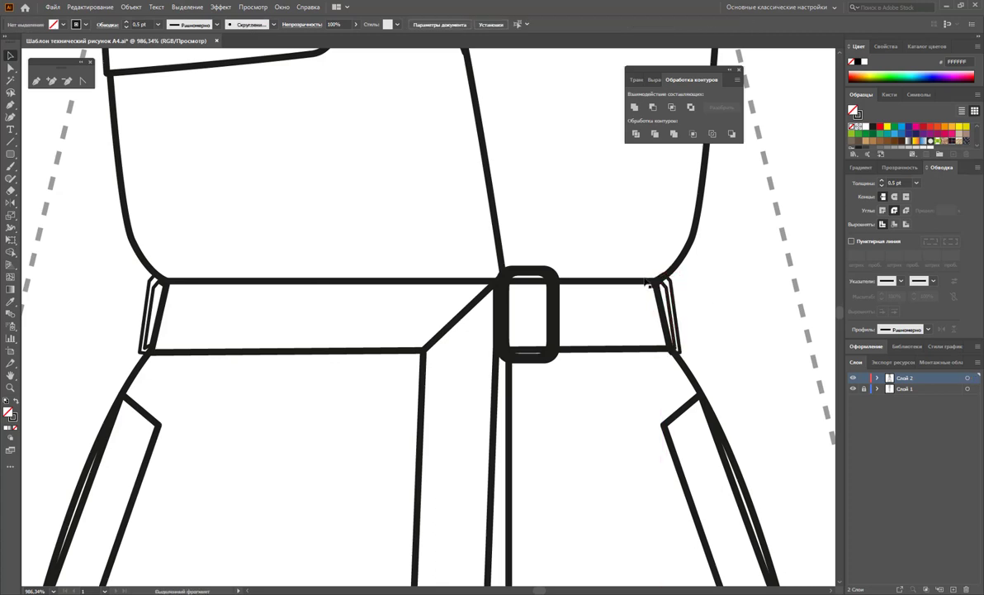
pyautogui.press('z')
pyautogui.keyDown('alt'); pyautogui.click(369, 307); pyautogui.keyUp('alt')
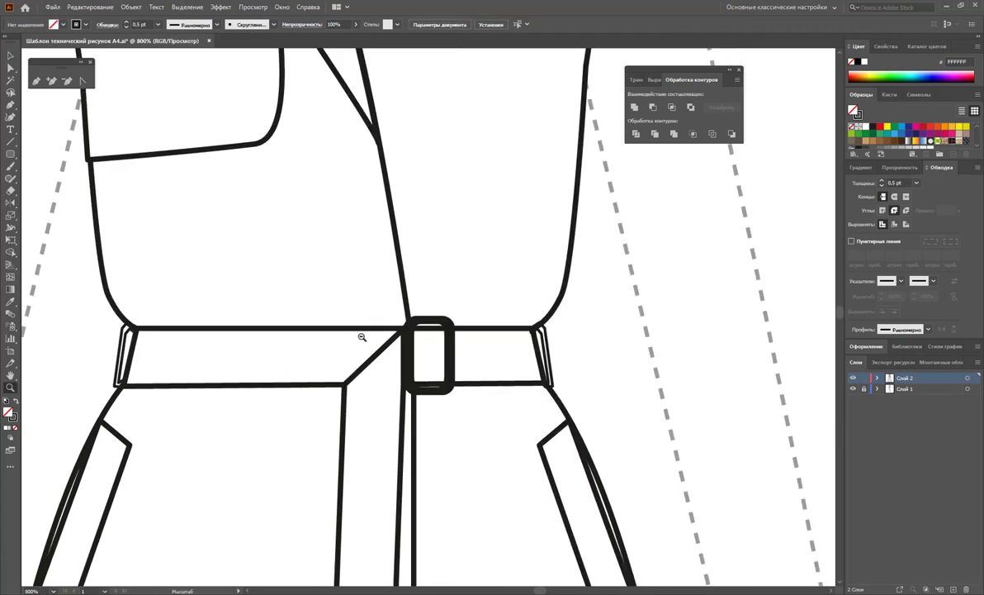
# Step: Trace the right sleeve outline from shoulder to cuff with the Pen tool
pyautogui.keyDown('alt'); pyautogui.click(362, 337); pyautogui.keyUp('alt')
pyautogui.keyDown('alt'); pyautogui.click(401, 314); pyautogui.keyUp('alt')
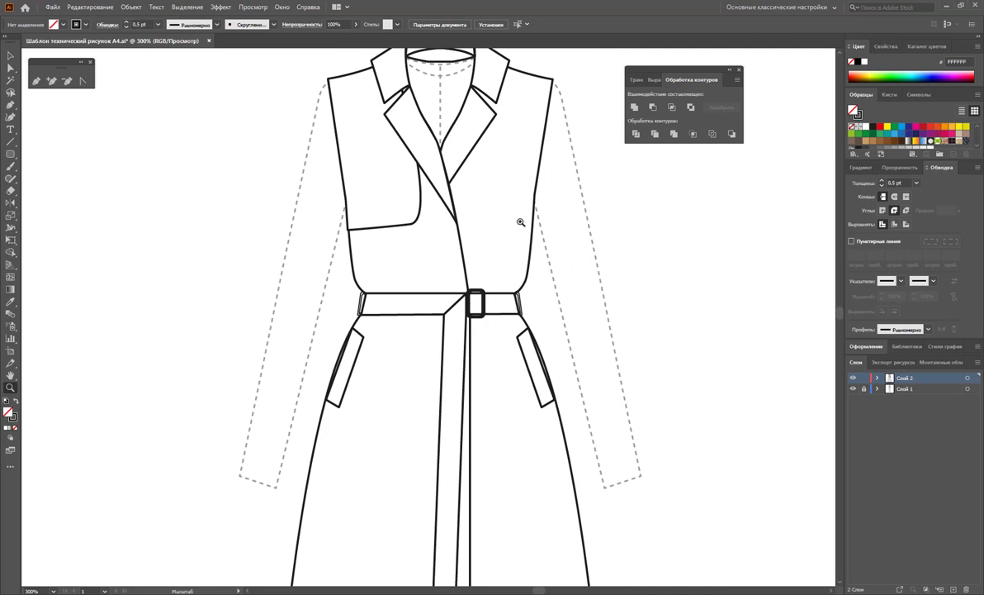
pyautogui.scroll(1, 519, 221)
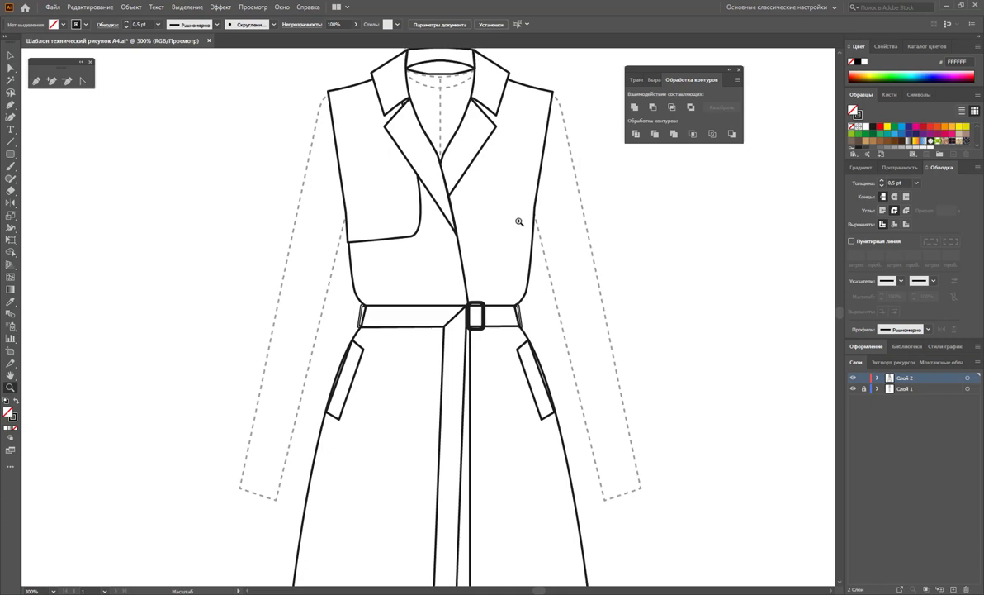
pyautogui.scroll(2, 519, 221)
pyautogui.scroll(-1, 500, 199)
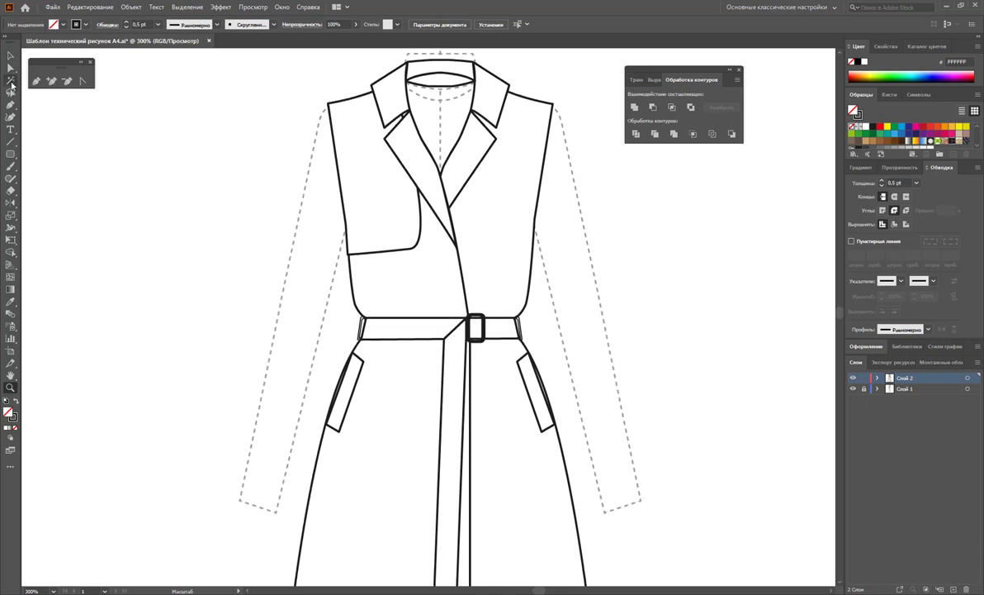
pyautogui.click(36, 80)
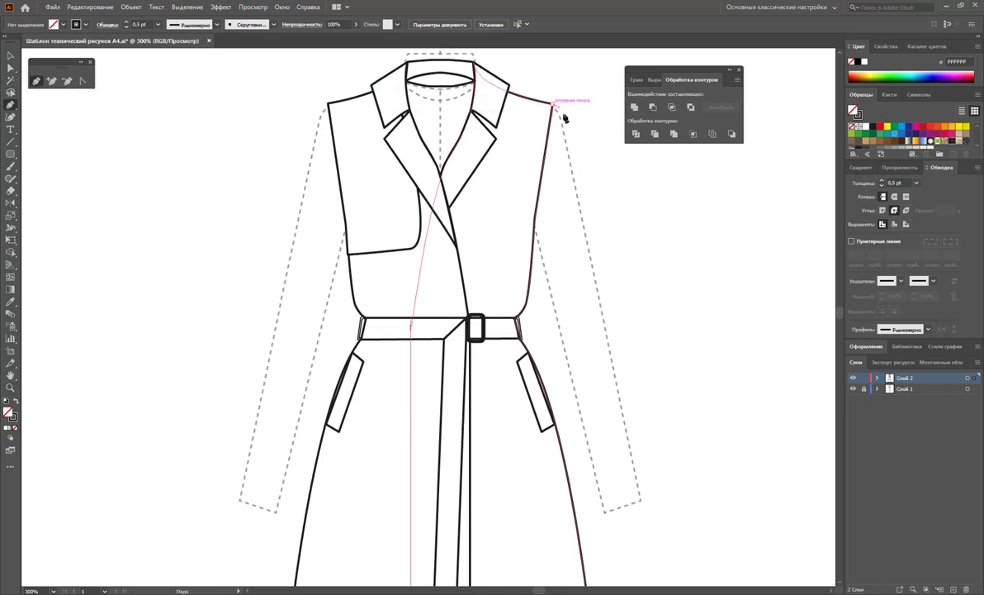
pyautogui.click(560, 113)
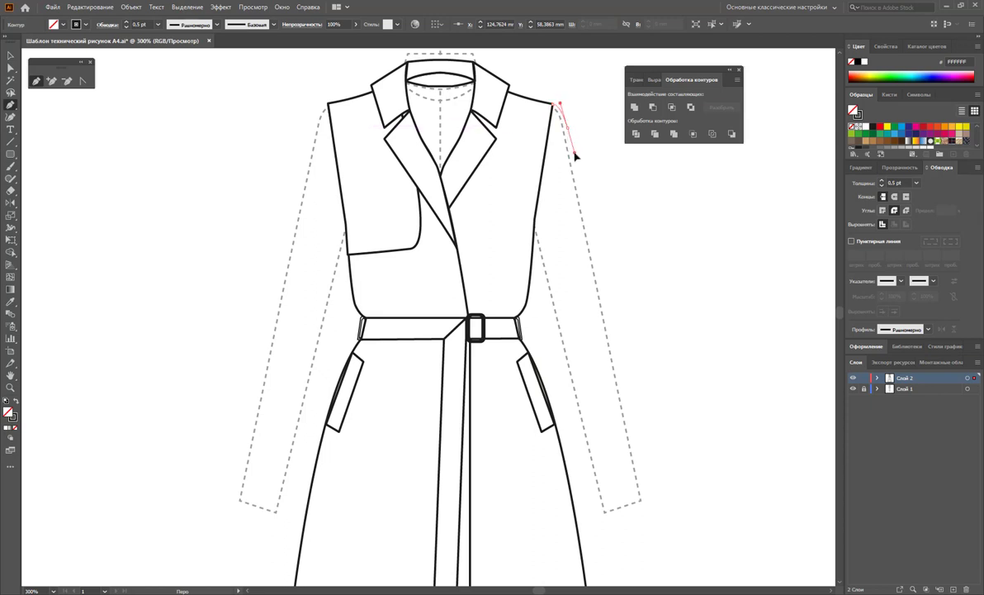
pyautogui.click(576, 155)
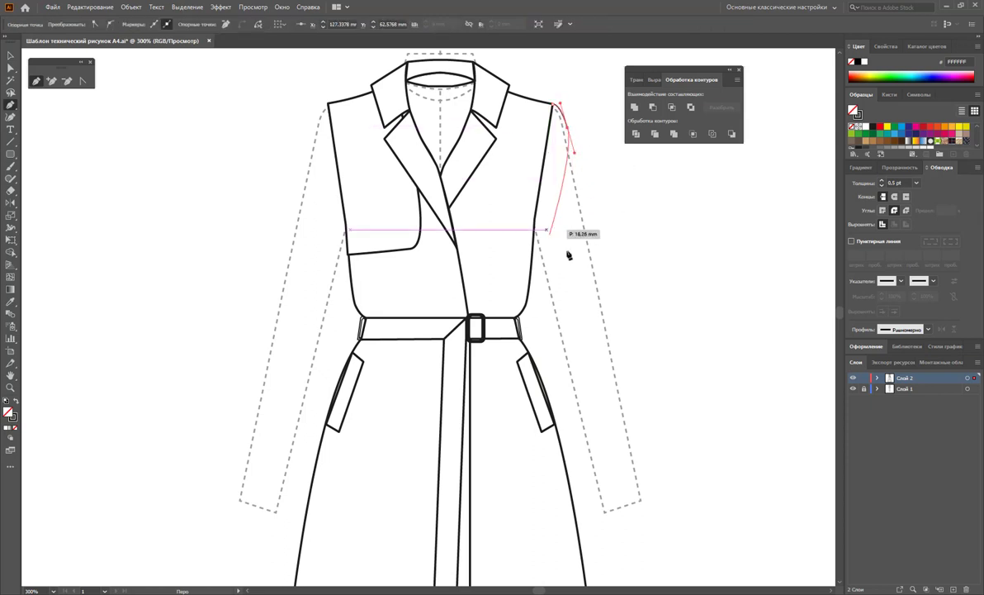
pyautogui.click(644, 491)
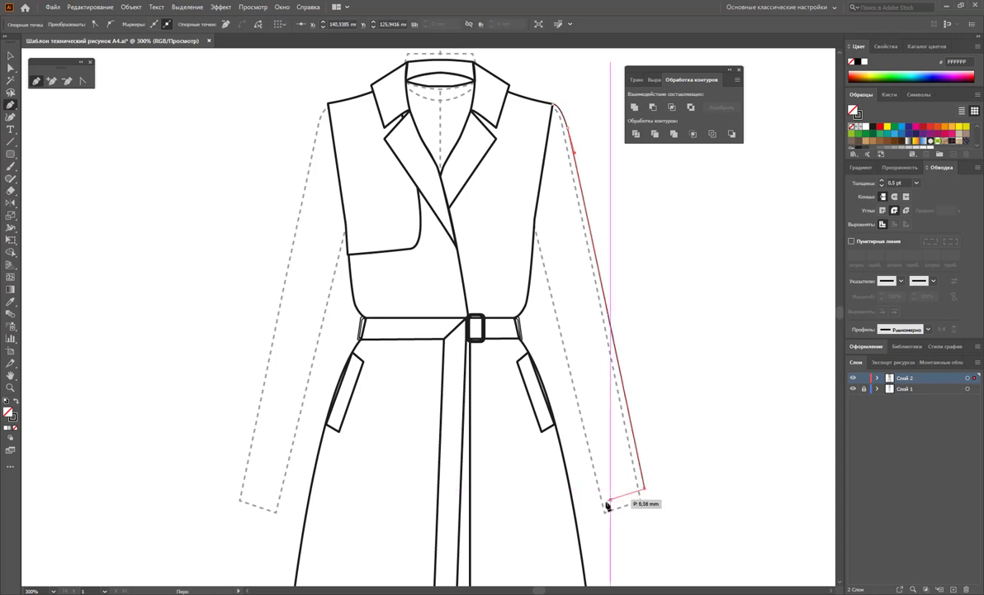
pyautogui.click(601, 505)
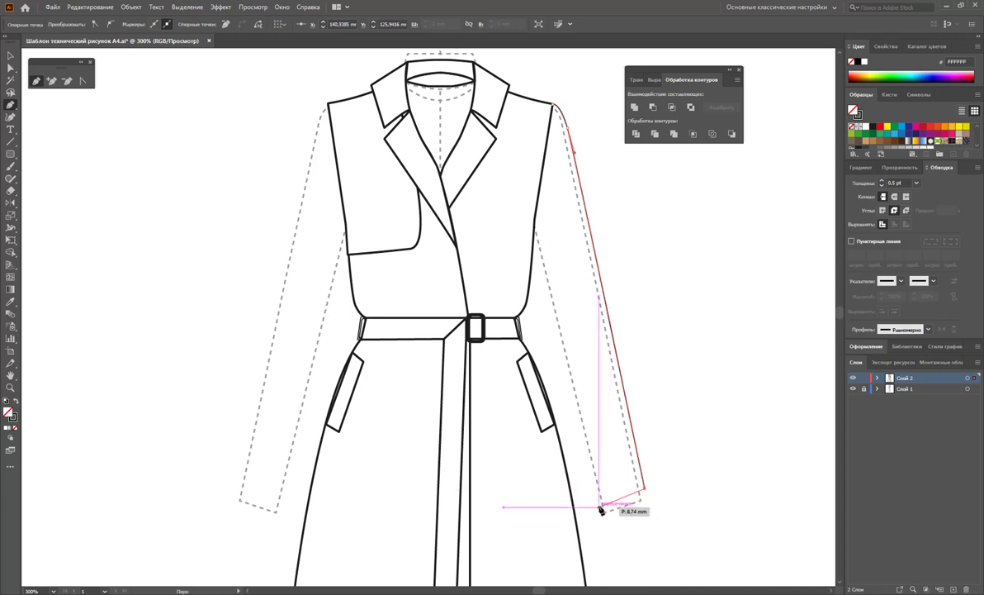
pyautogui.click(535, 226)
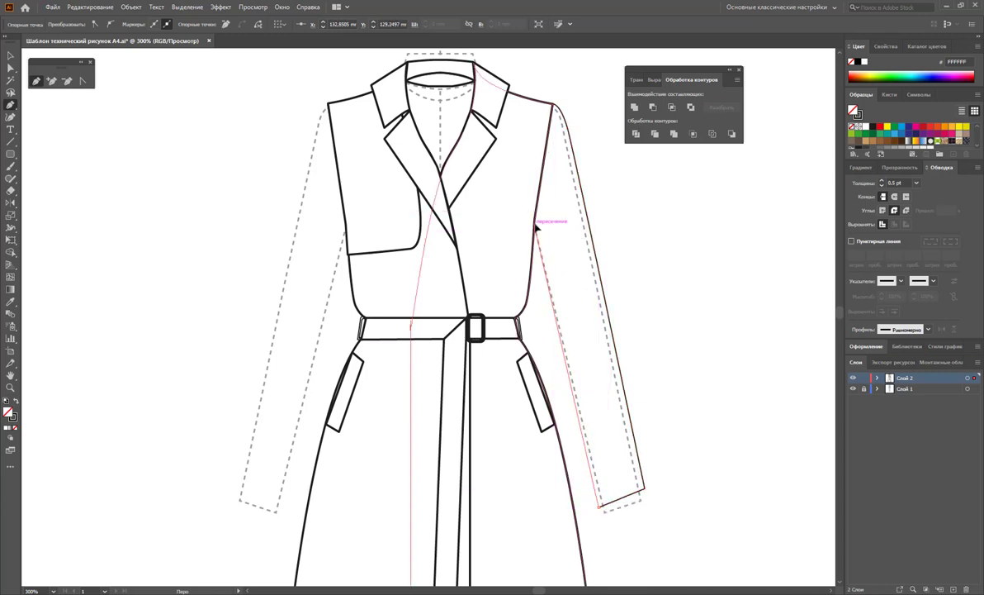
pyautogui.click(555, 105)
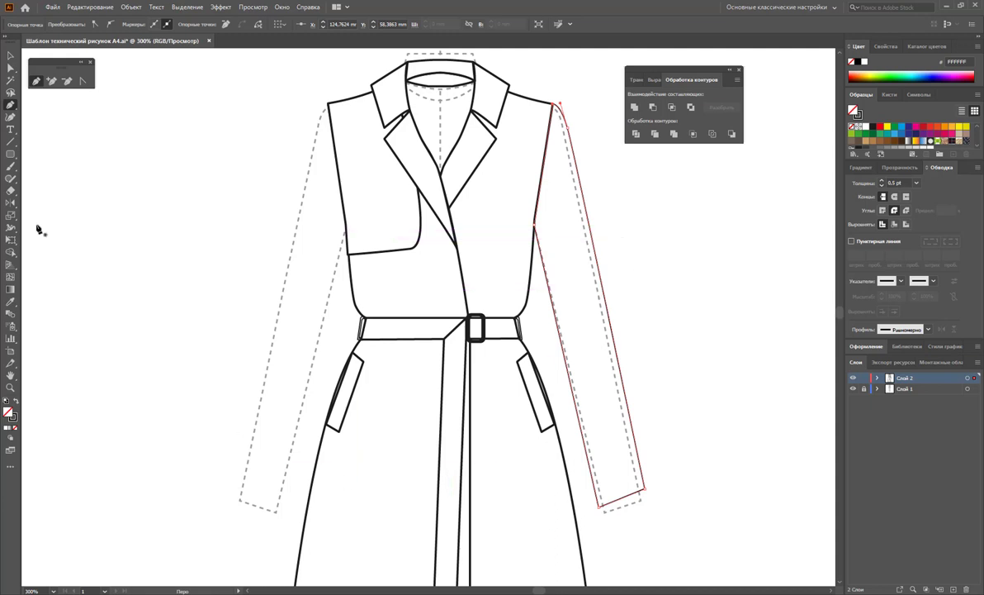
# Step: Give the sleeve outline a 1 pt stroke and nudge its cuff corner into alignment
pyautogui.click(11, 56)
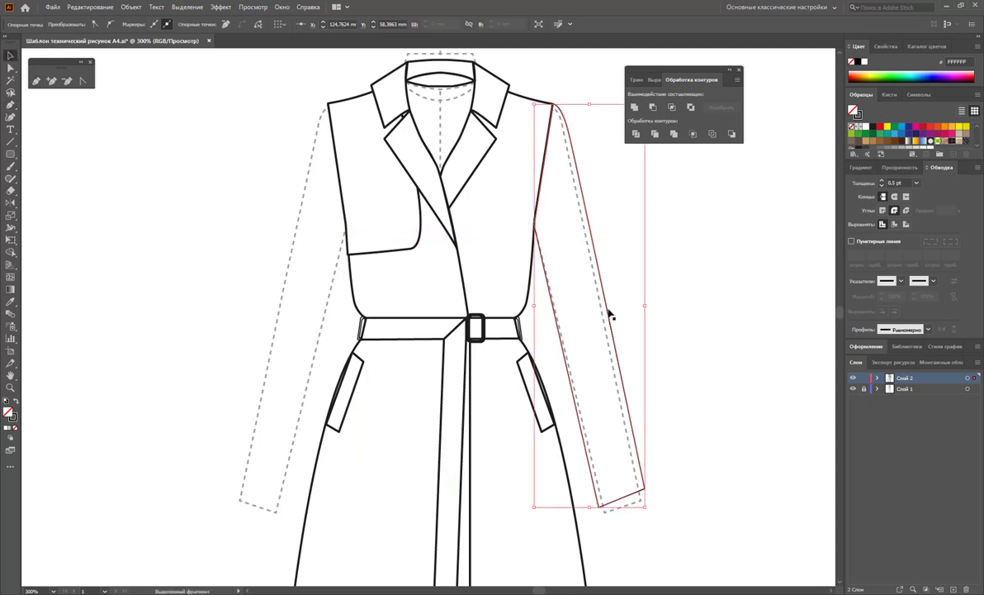
pyautogui.click(666, 364)
pyautogui.moveTo(630, 339); pyautogui.dragTo(578, 389)
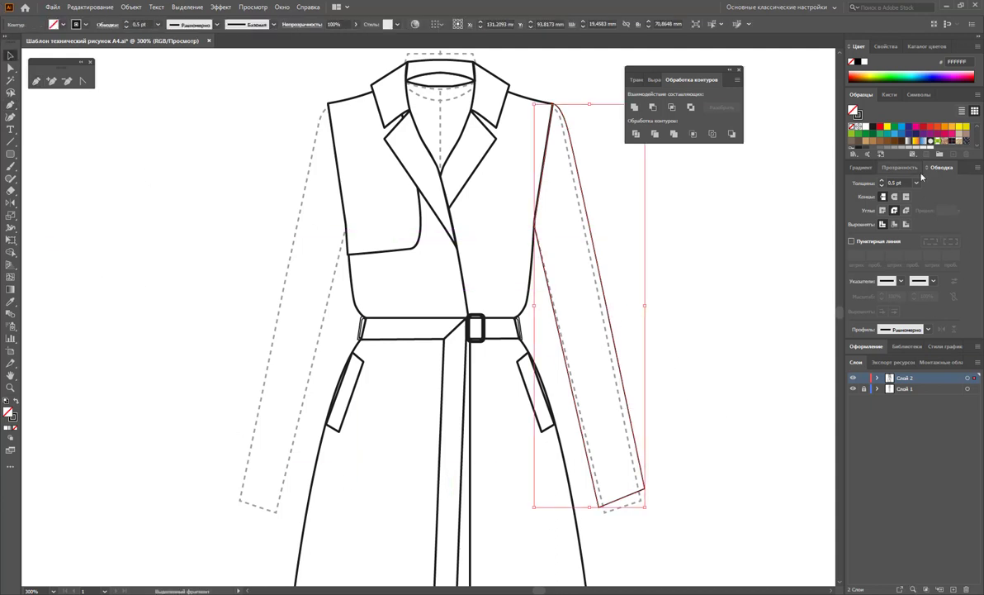
pyautogui.click(915, 183)
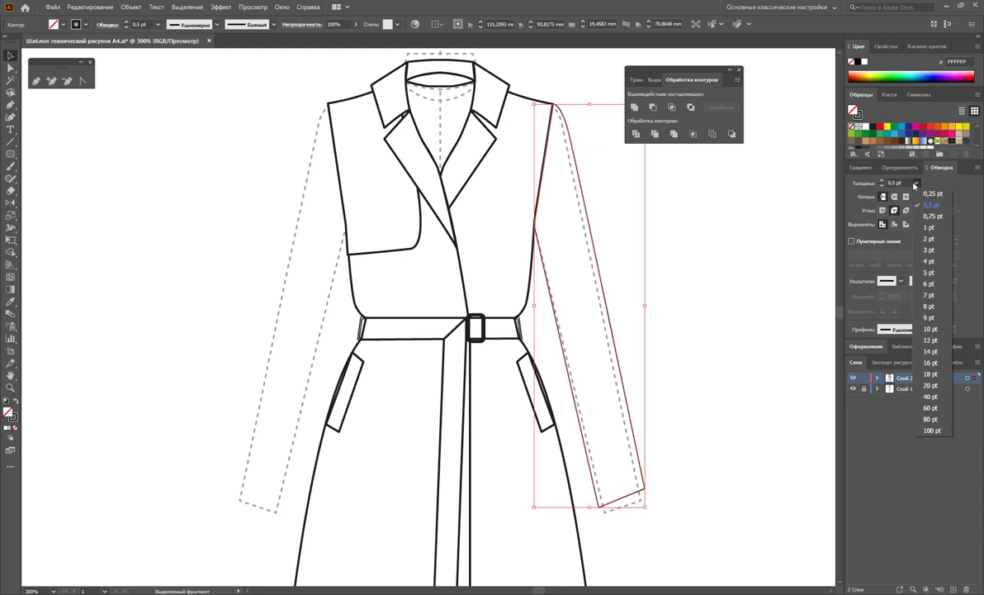
pyautogui.click(927, 227)
pyautogui.click(753, 329)
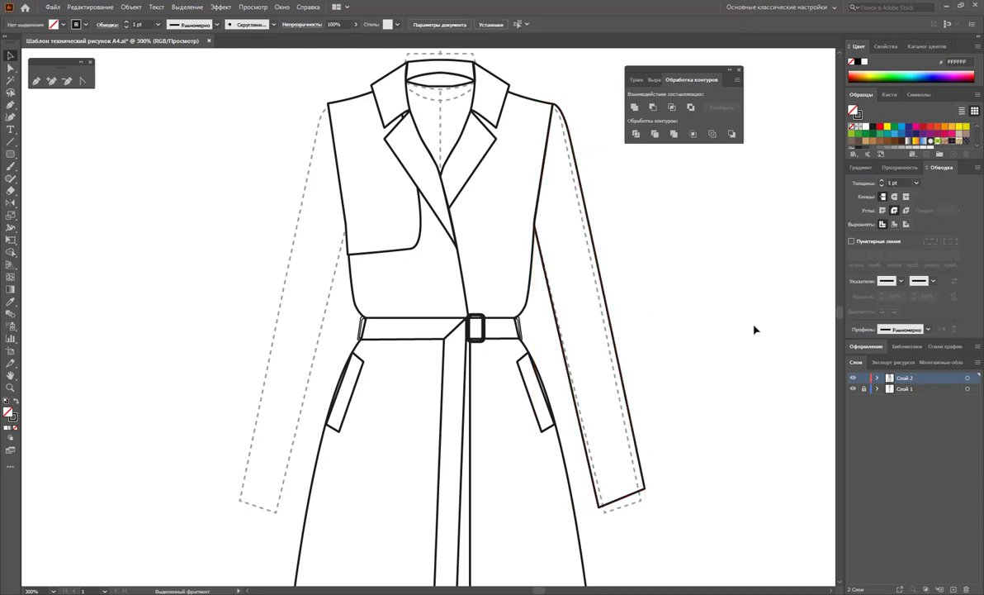
pyautogui.click(11, 68)
pyautogui.click(599, 504)
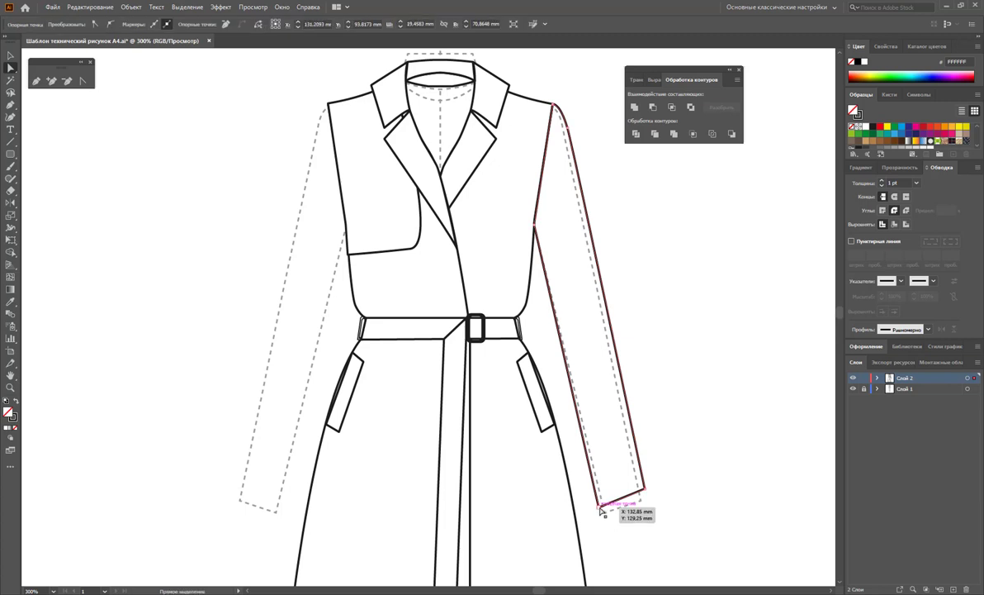
pyautogui.moveTo(599, 504); pyautogui.dragTo(600, 496)
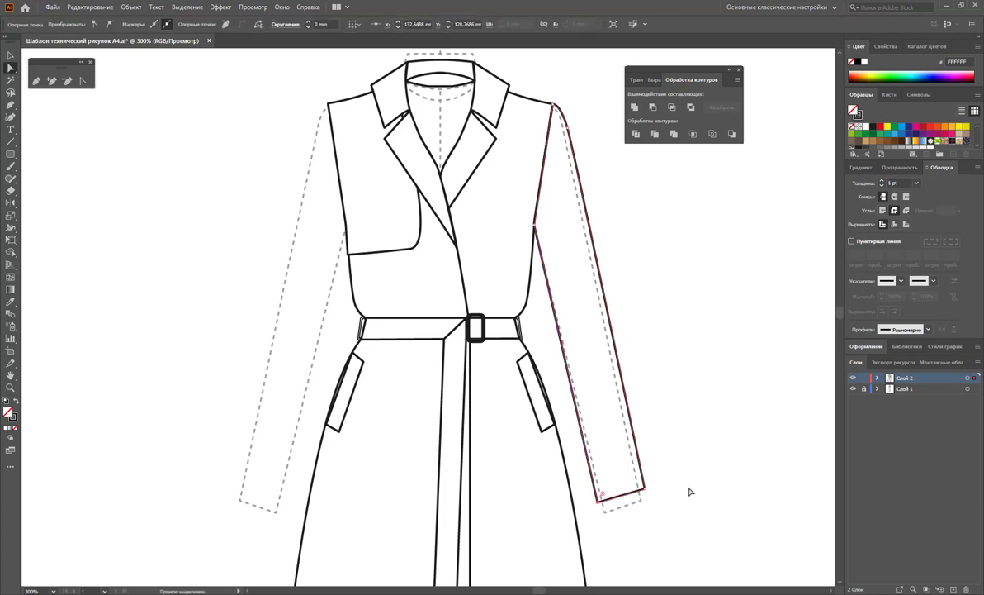
pyautogui.click(684, 486)
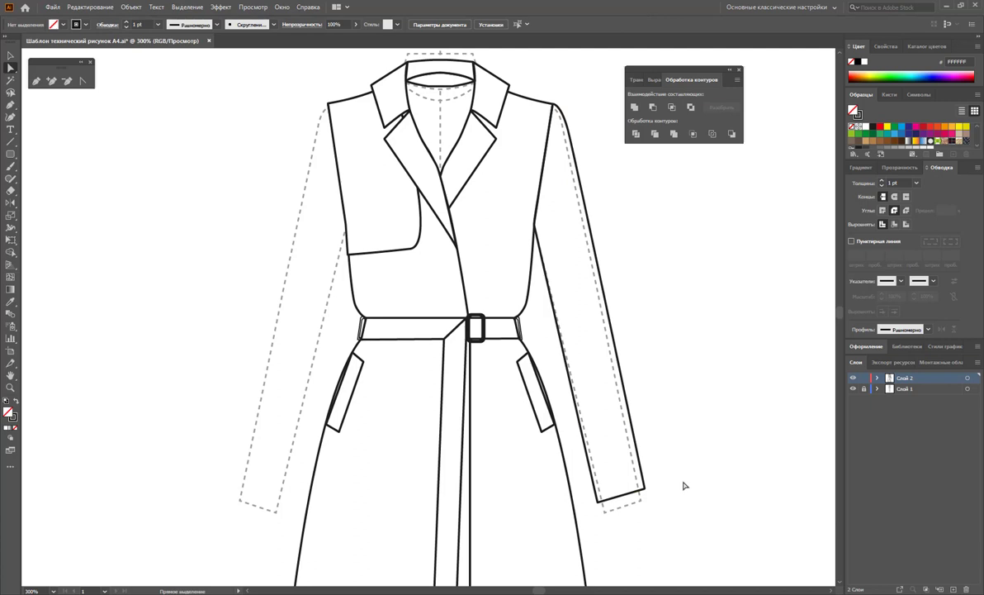
# Step: Pen a closed cuff band across the sleeve end and drag a belt-buckle copy onto it
pyautogui.click(36, 81)
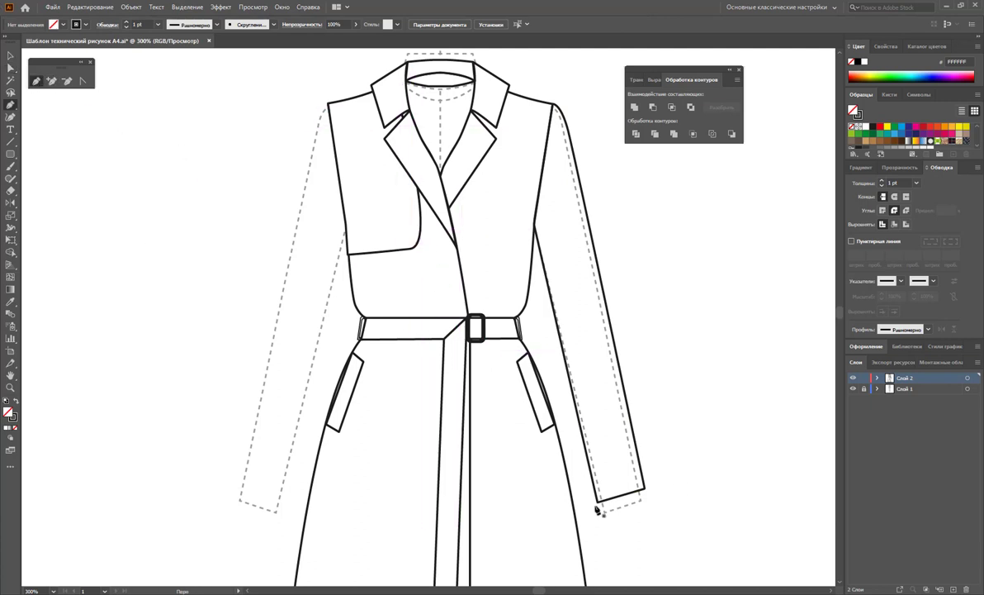
pyautogui.click(593, 476)
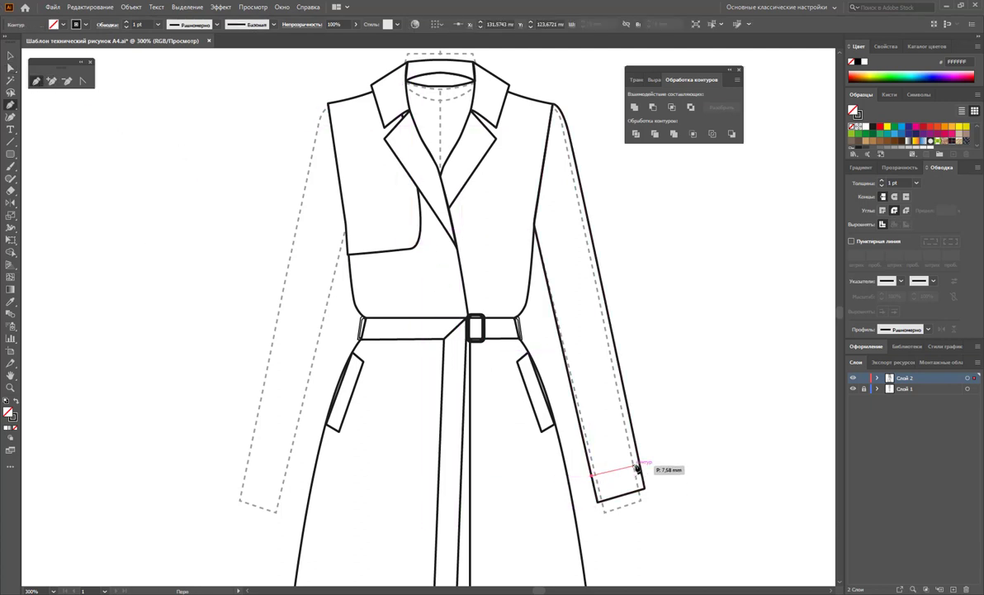
pyautogui.click(641, 464)
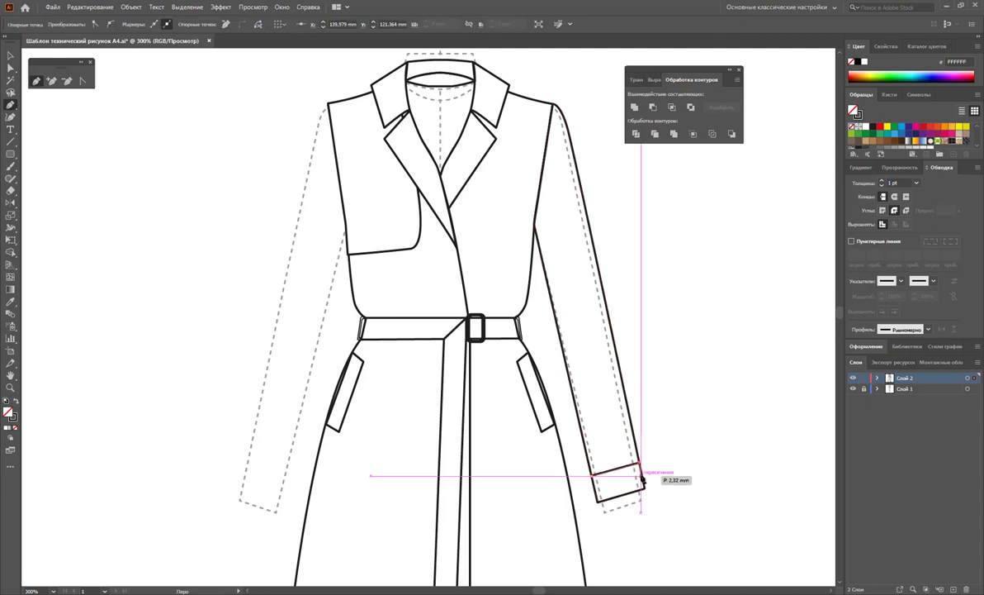
pyautogui.click(595, 492)
pyautogui.click(593, 478)
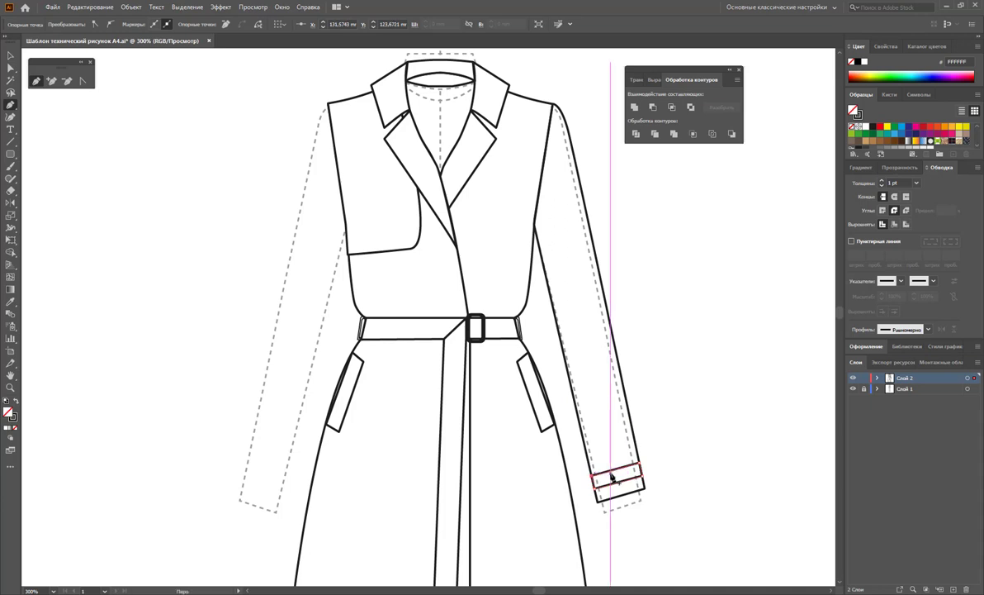
pyautogui.click(9, 56)
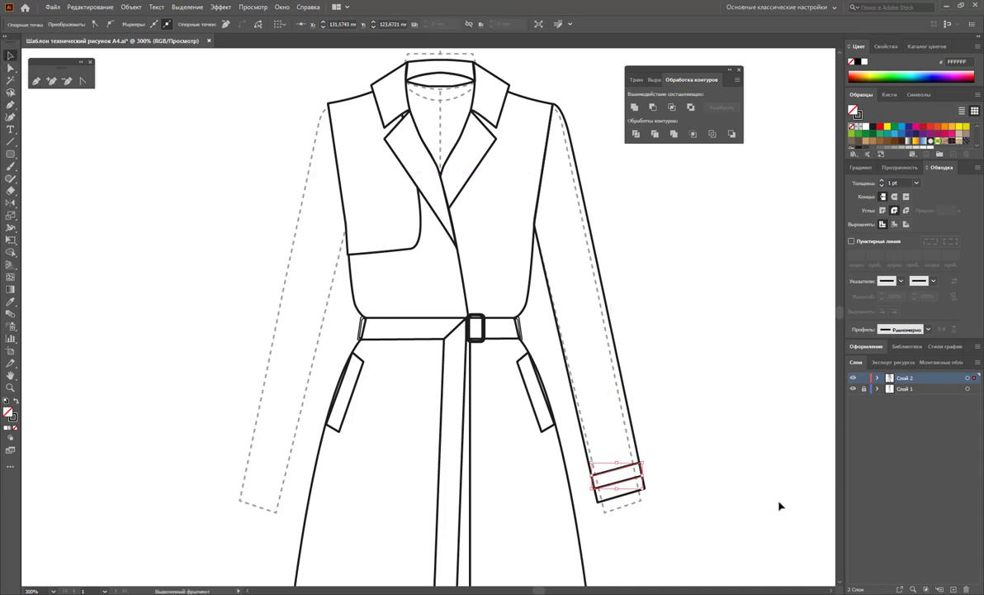
pyautogui.click(711, 448)
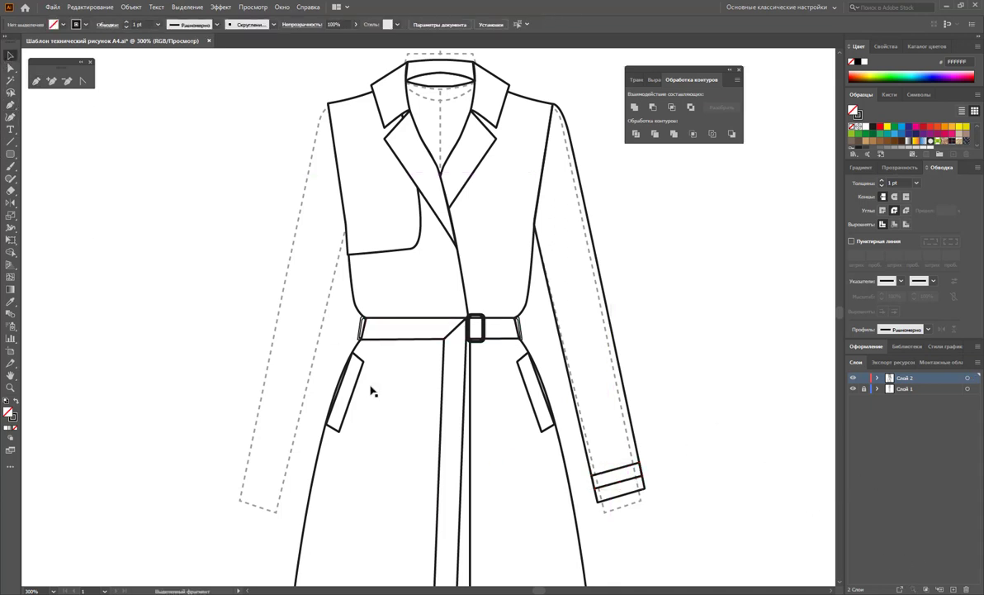
pyautogui.moveTo(482, 342)
pyautogui.mouseDown()
pyautogui.moveTo(666, 467)
pyautogui.moveTo(671, 457)
pyautogui.moveTo(670, 477)
pyautogui.moveTo(642, 473)
pyautogui.mouseUp()
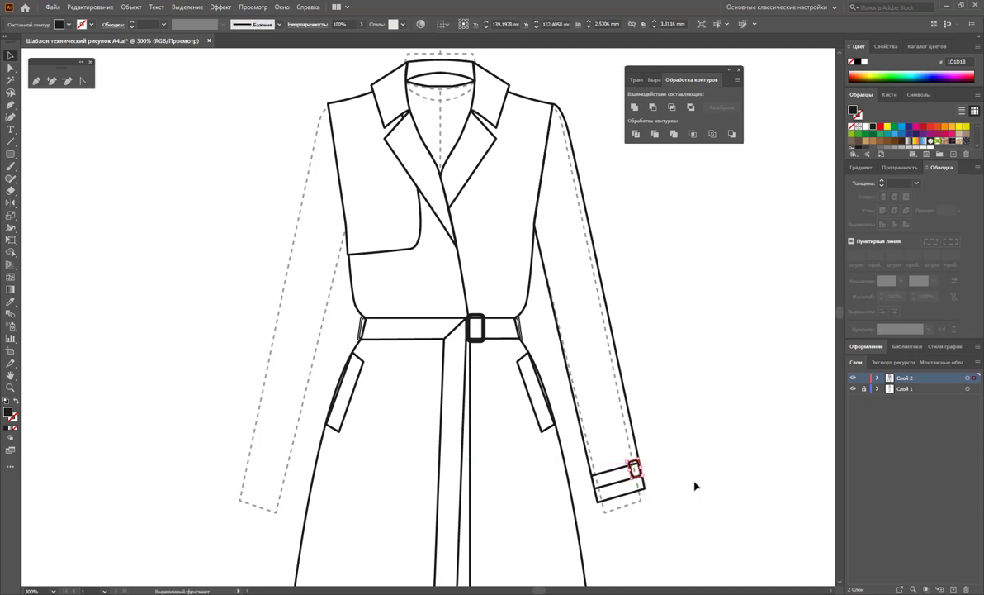
# Step: Draw a thin unfilled keeper strip with a 0.5 pt outline across the cuff strap's left end
pyautogui.click(702, 476)
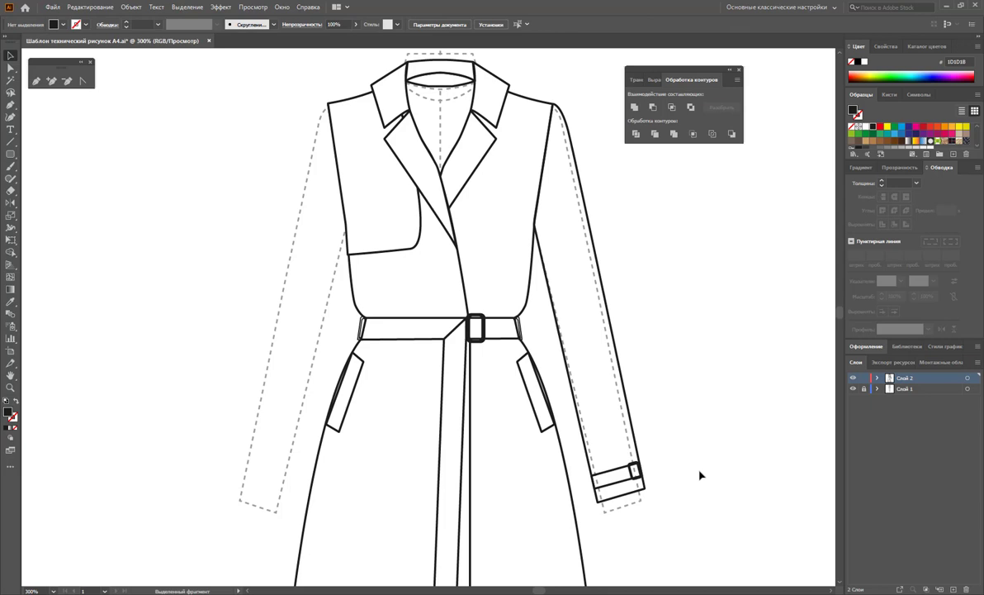
pyautogui.click(9, 386)
pyautogui.moveTo(590, 432); pyautogui.dragTo(658, 520)
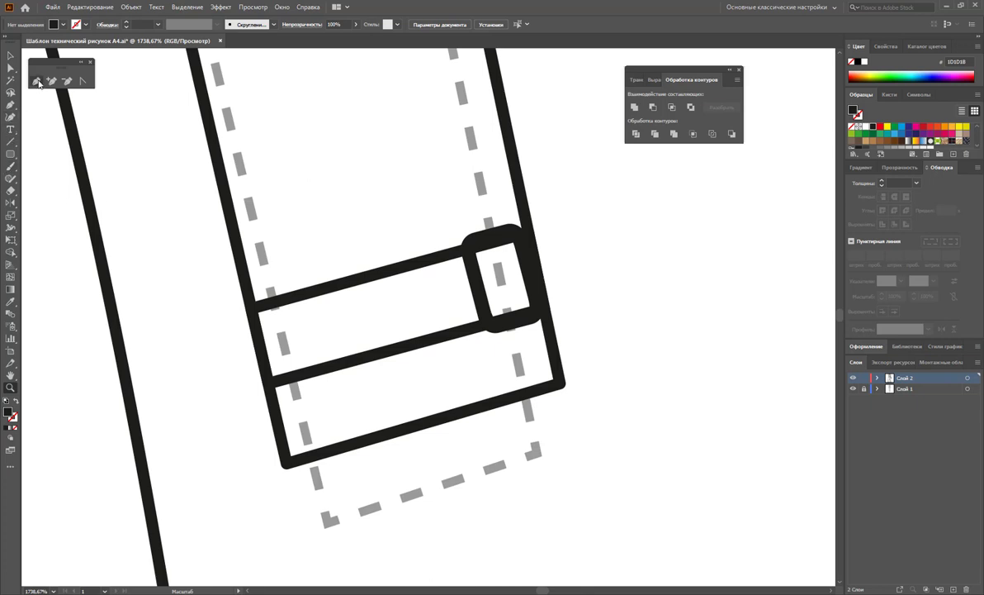
pyautogui.click(37, 81)
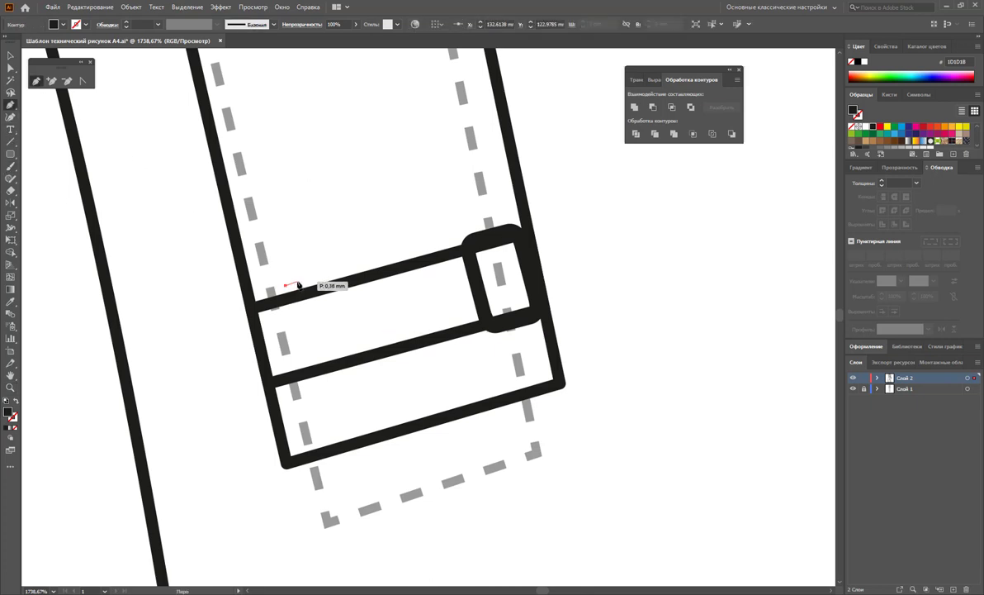
pyautogui.click(296, 285)
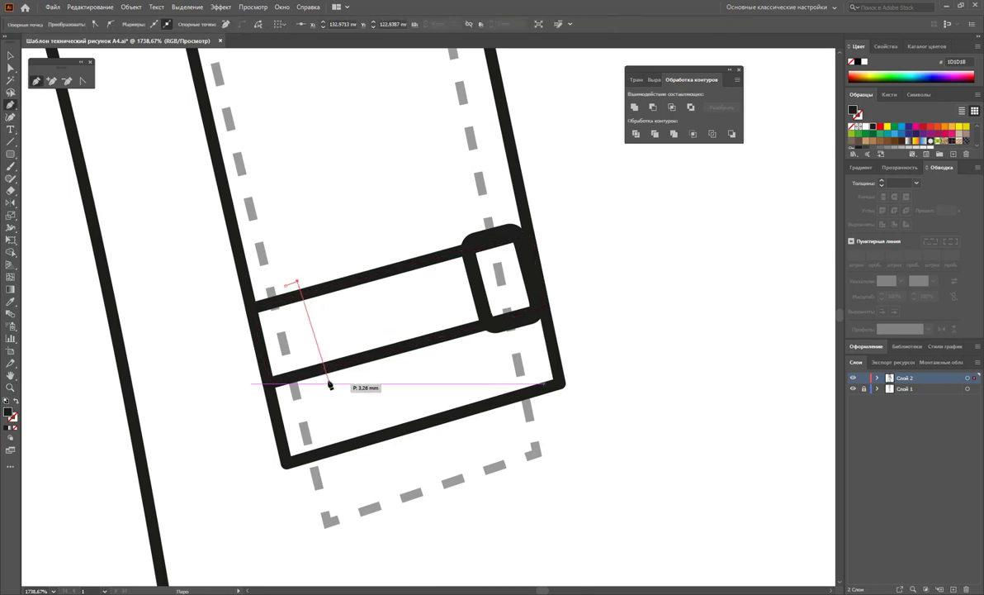
pyautogui.click(320, 380)
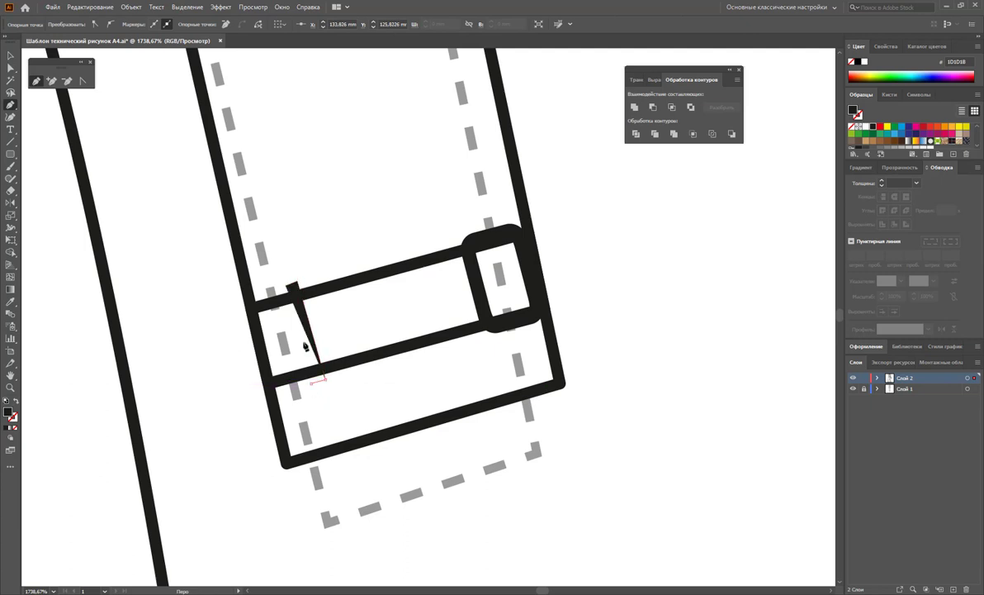
pyautogui.click(291, 287)
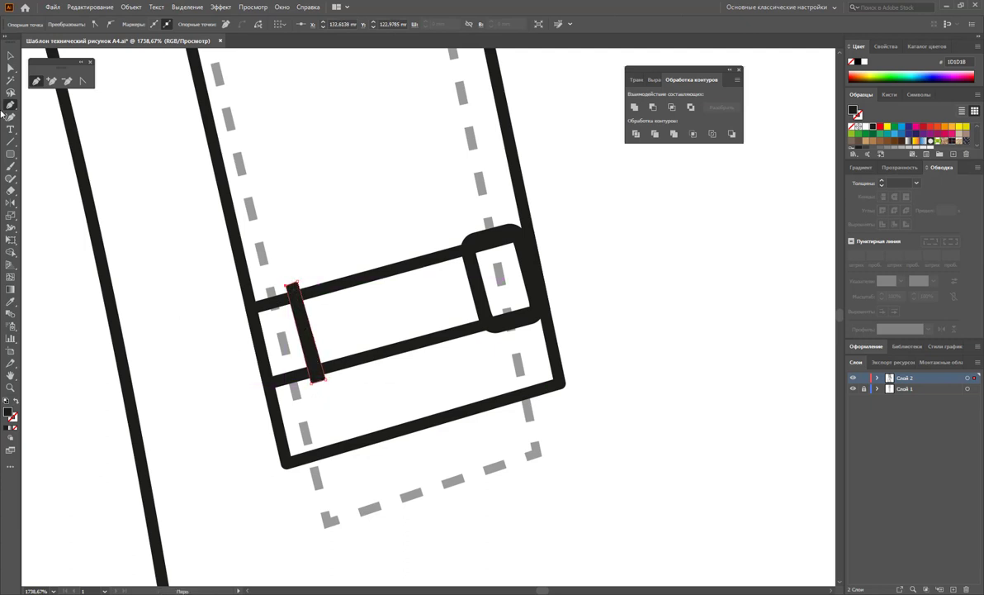
pyautogui.click(11, 55)
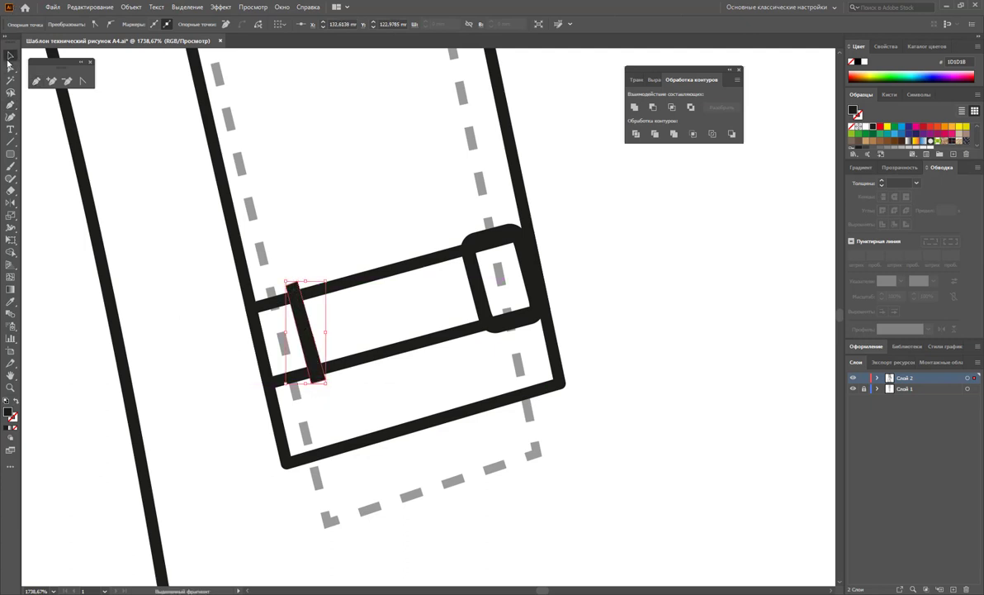
pyautogui.click(15, 403)
pyautogui.click(917, 183)
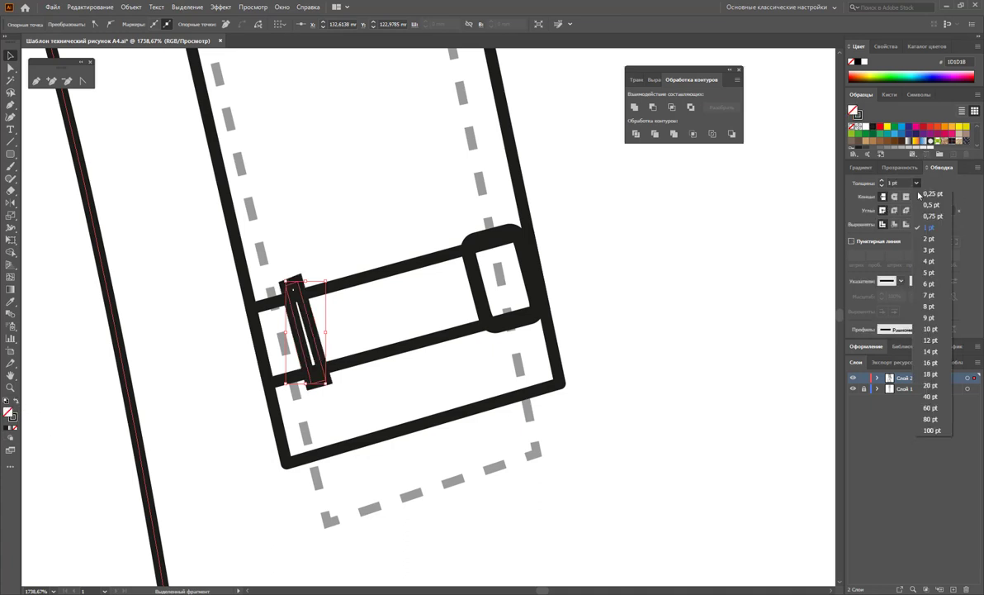
pyautogui.click(896, 206)
pyautogui.click(266, 287)
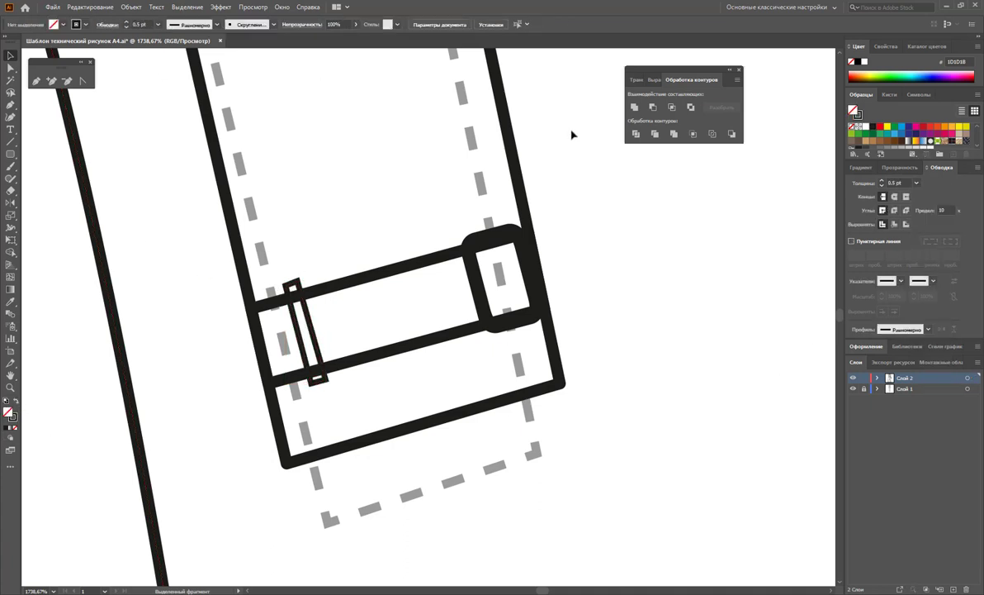
# Step: Make an eyelet ring from two concentric circles using Pathfinder Divide, removing the inner disc
pyautogui.moveTo(11, 154); pyautogui.dragTo(44, 182)
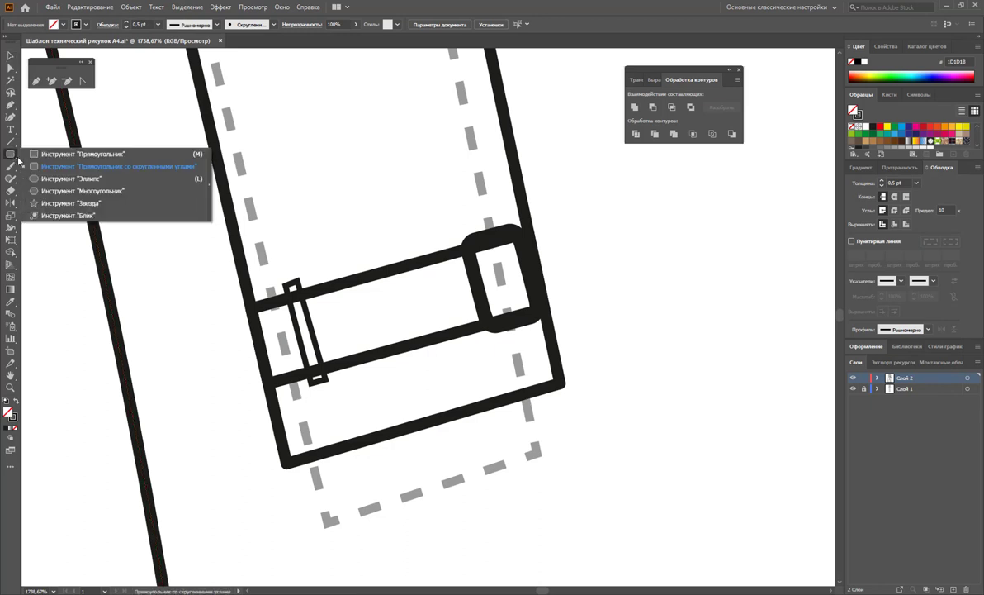
pyautogui.moveTo(618, 233); pyautogui.dragTo(669, 282)
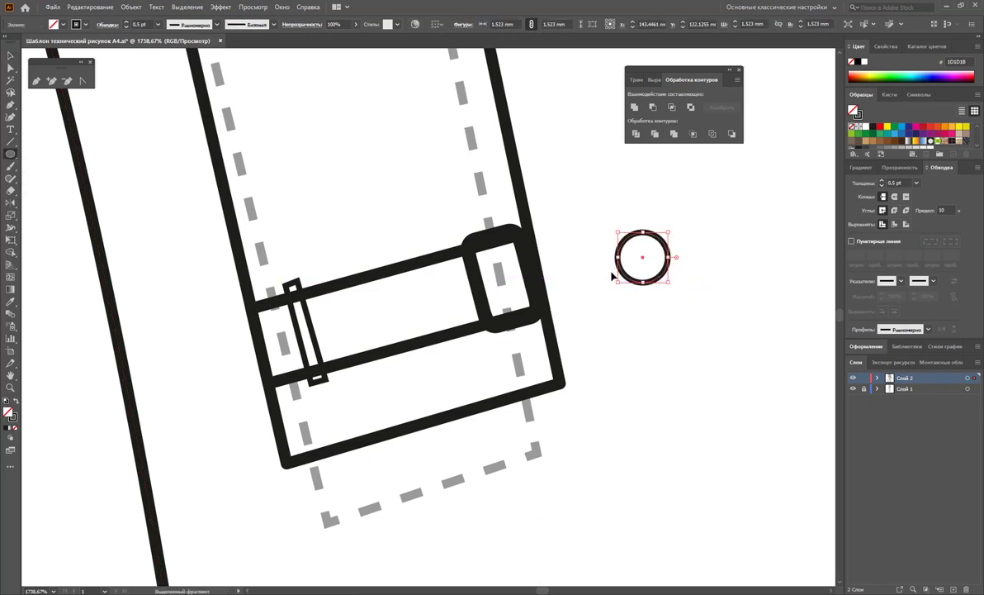
pyautogui.press('v')
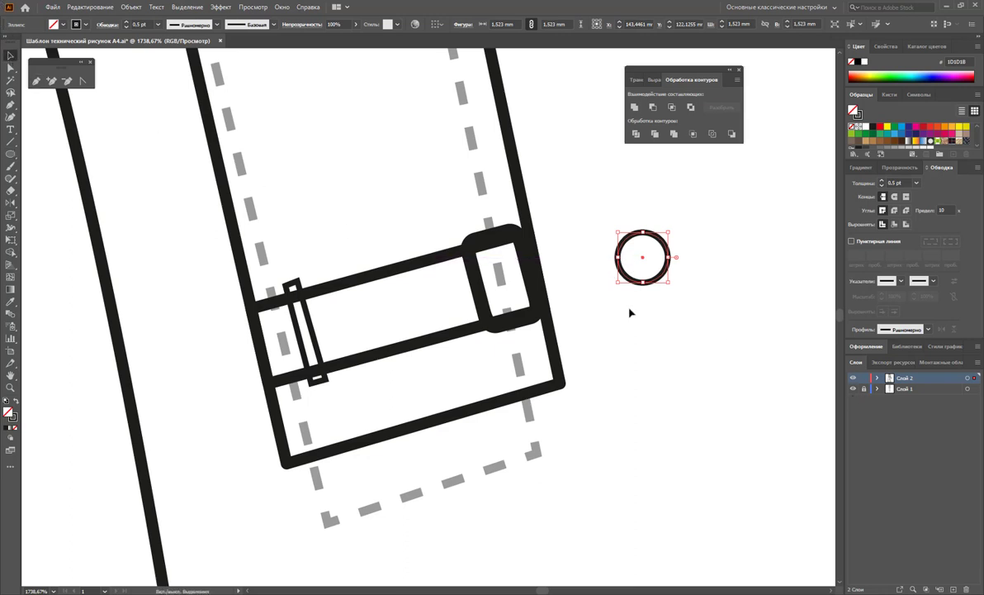
pyautogui.moveTo(668, 281); pyautogui.dragTo(660, 275)
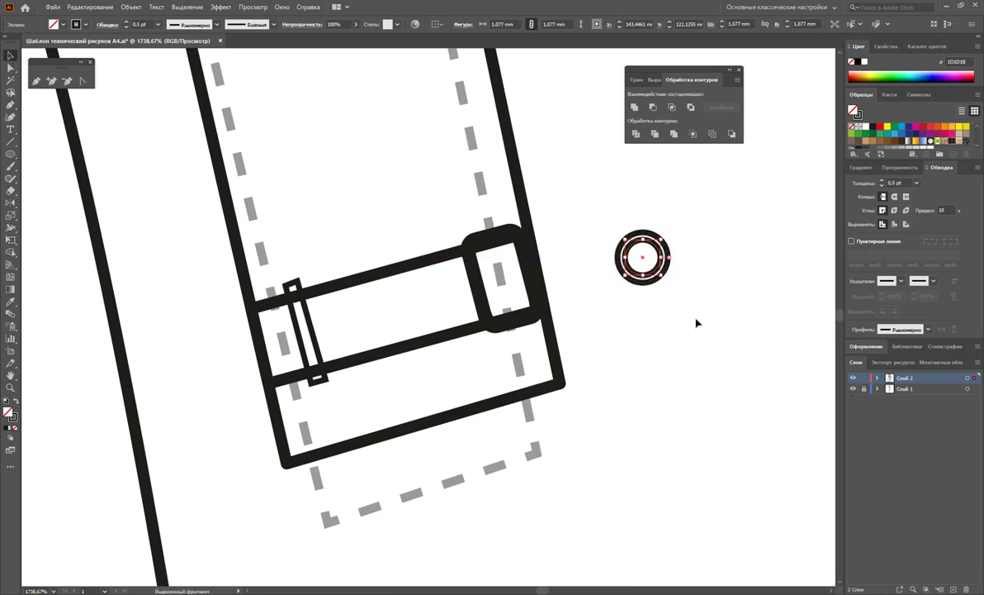
pyautogui.moveTo(688, 237); pyautogui.dragTo(657, 270)
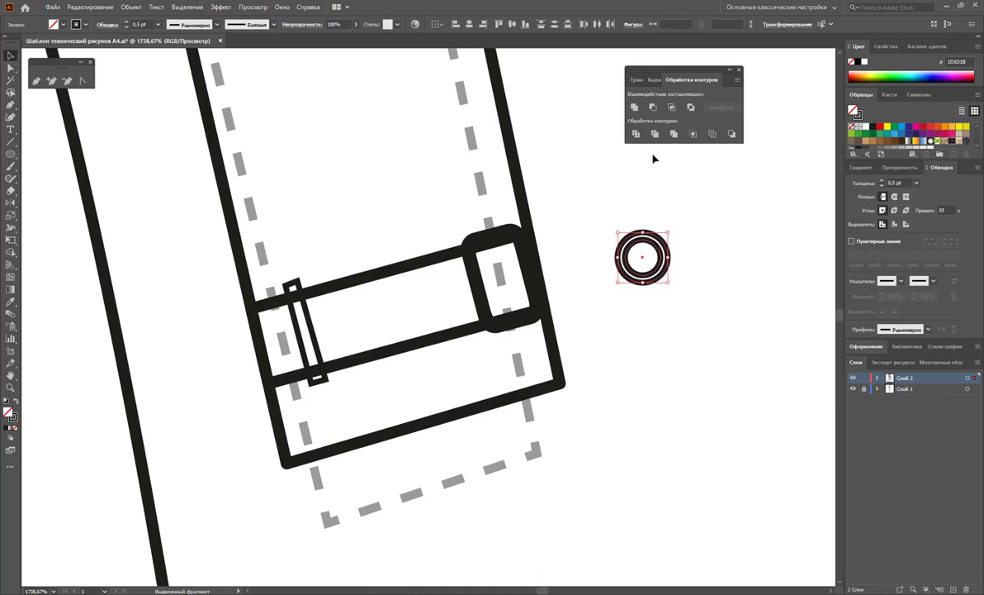
pyautogui.click(634, 135)
pyautogui.rightClick(666, 261)
pyautogui.click(719, 362)
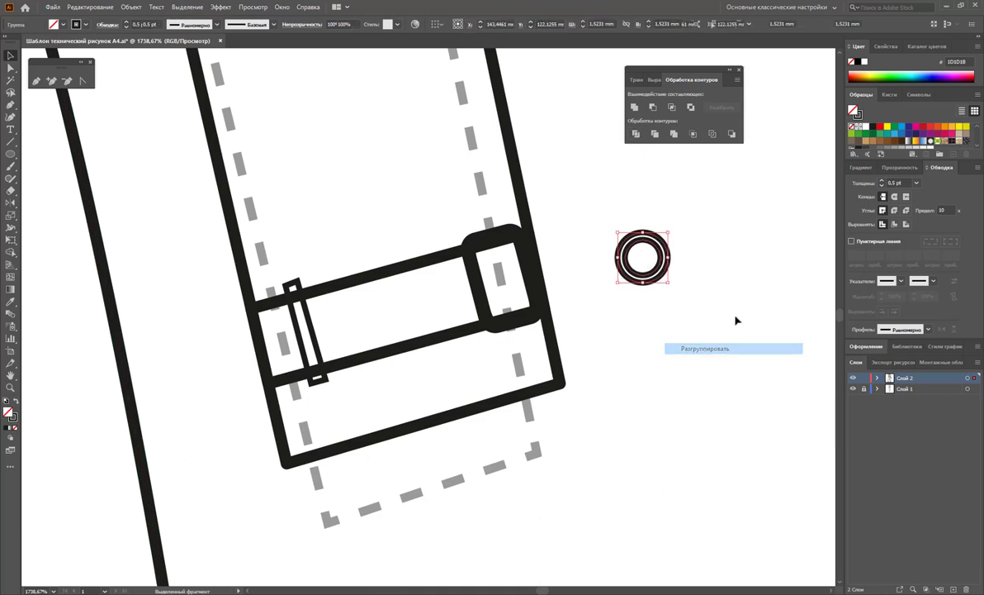
pyautogui.moveTo(657, 245); pyautogui.dragTo(736, 256)
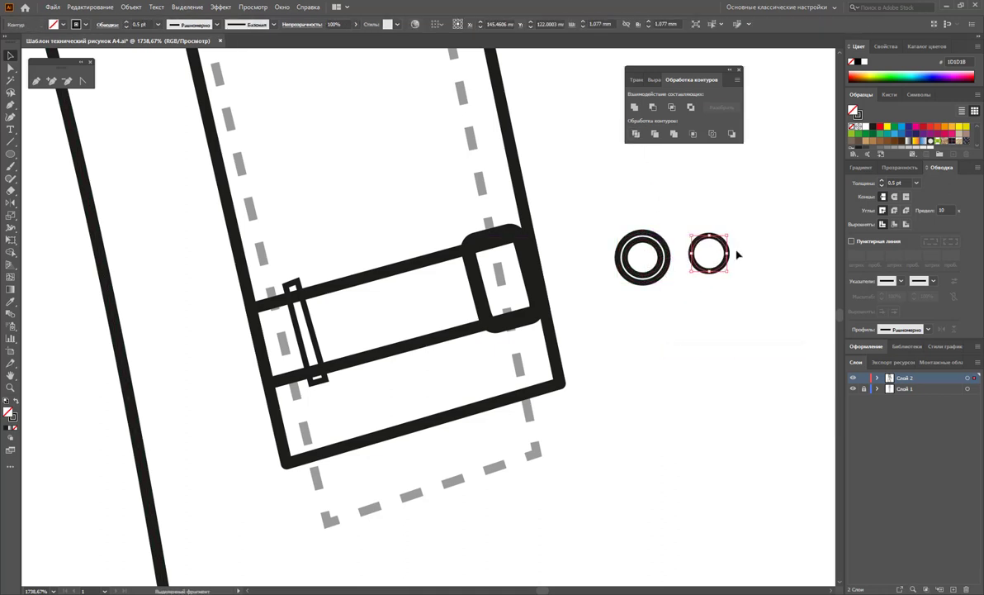
pyautogui.hotkey('ctrl', 'z')
# Step: Give the ring a 0.25 pt stroke, scale it to about 0.64 mm and place eyelets along the strap
pyautogui.moveTo(577, 196)
pyautogui.mouseDown()
pyautogui.moveTo(643, 272)
pyautogui.moveTo(604, 231)
pyautogui.moveTo(682, 294)
pyautogui.moveTo(650, 264)
pyautogui.mouseUp()
pyautogui.click(918, 182)
pyautogui.click(893, 199)
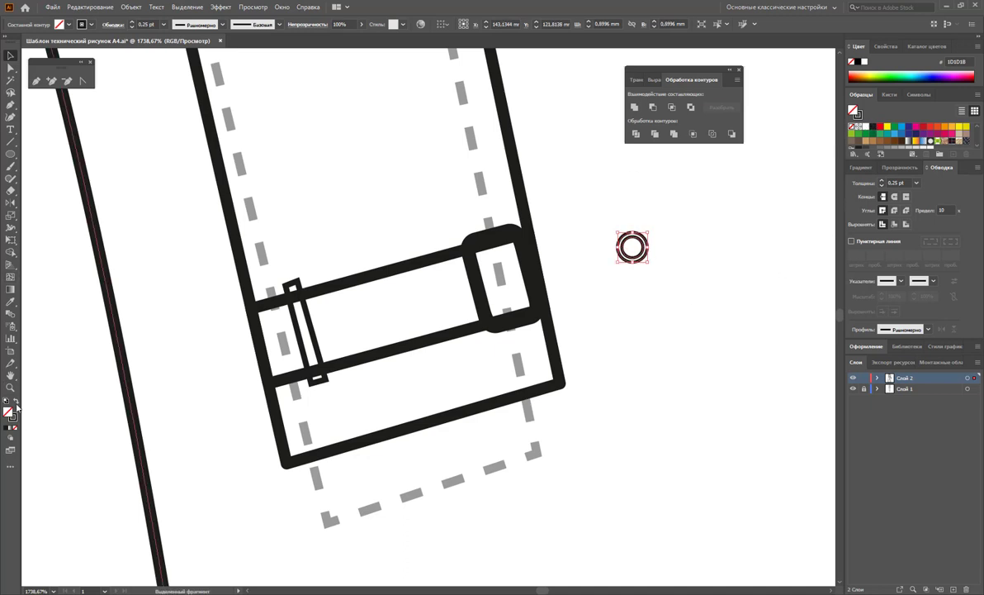
pyautogui.click(659, 337)
pyautogui.moveTo(639, 254); pyautogui.dragTo(458, 291)
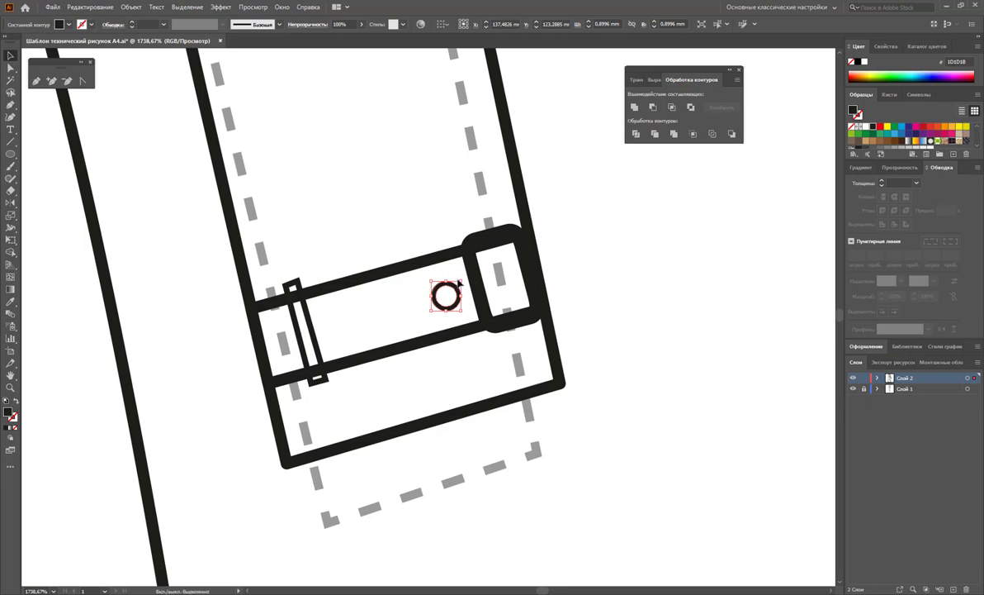
pyautogui.moveTo(461, 280)
pyautogui.mouseDown()
pyautogui.moveTo(473, 284)
pyautogui.moveTo(400, 323)
pyautogui.moveTo(341, 337)
pyautogui.mouseUp()
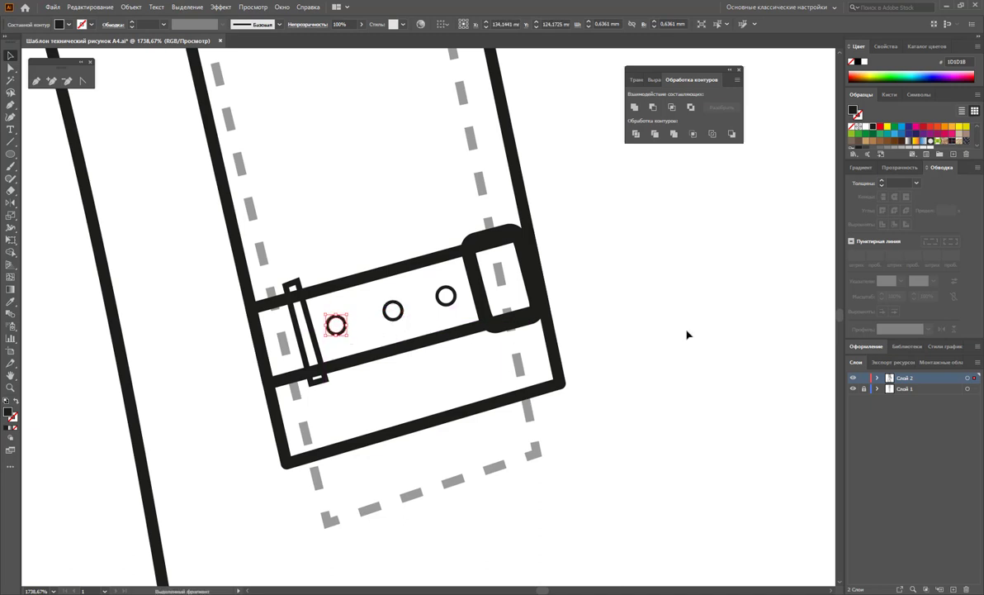
pyautogui.click(688, 333)
pyautogui.keyDown('alt'); pyautogui.click(326, 324); pyautogui.keyUp('alt')
# Step: Bring the right cuff in front of its sleeve with Arrange > Bring to Front
pyautogui.keyDown('alt'); pyautogui.click(356, 290); pyautogui.keyUp('alt')
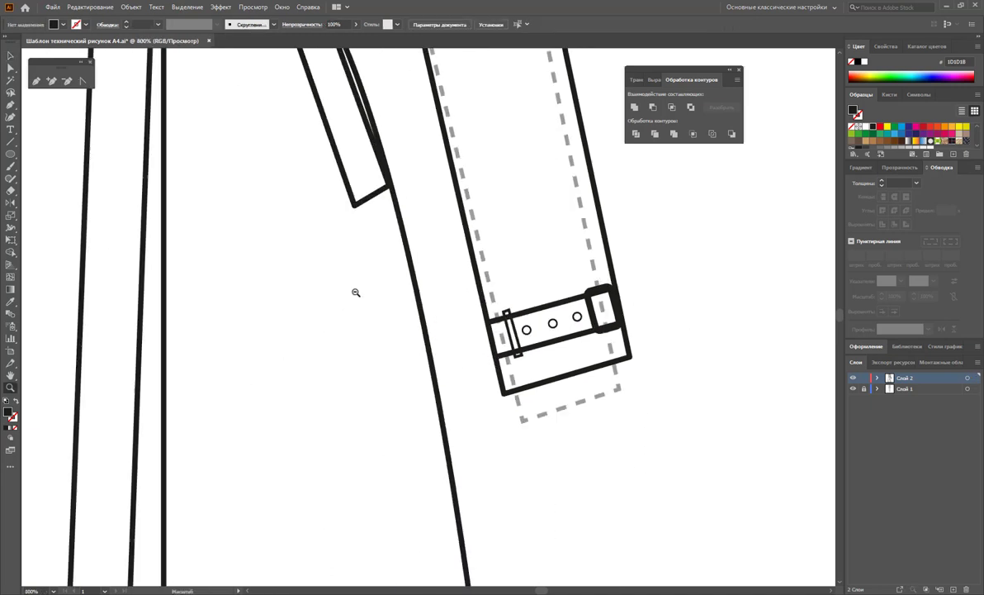
pyautogui.keyDown('alt'); pyautogui.click(387, 345); pyautogui.keyUp('alt')
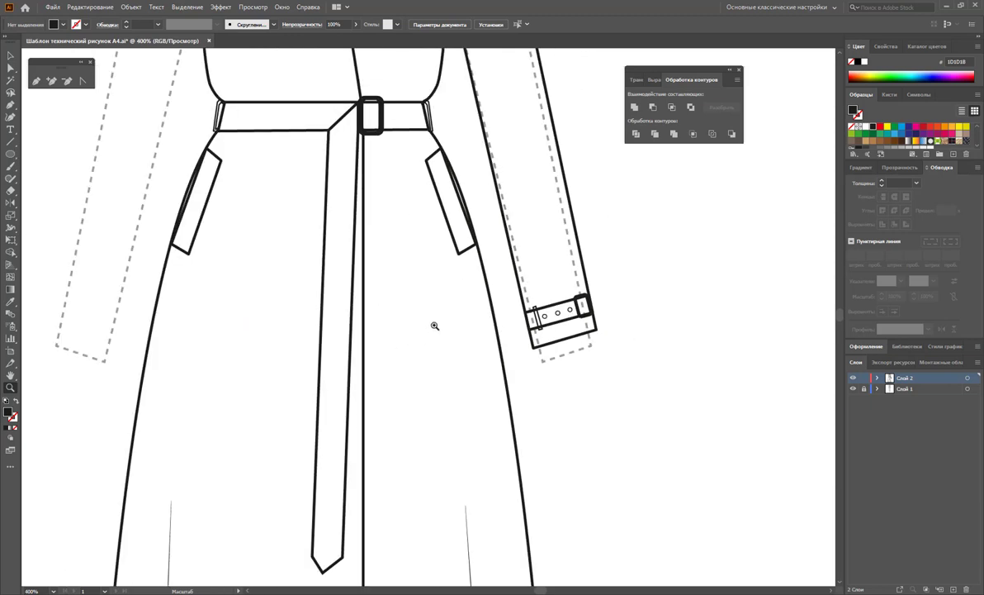
pyautogui.scroll(3, 438, 329)
pyautogui.scroll(1, 454, 332)
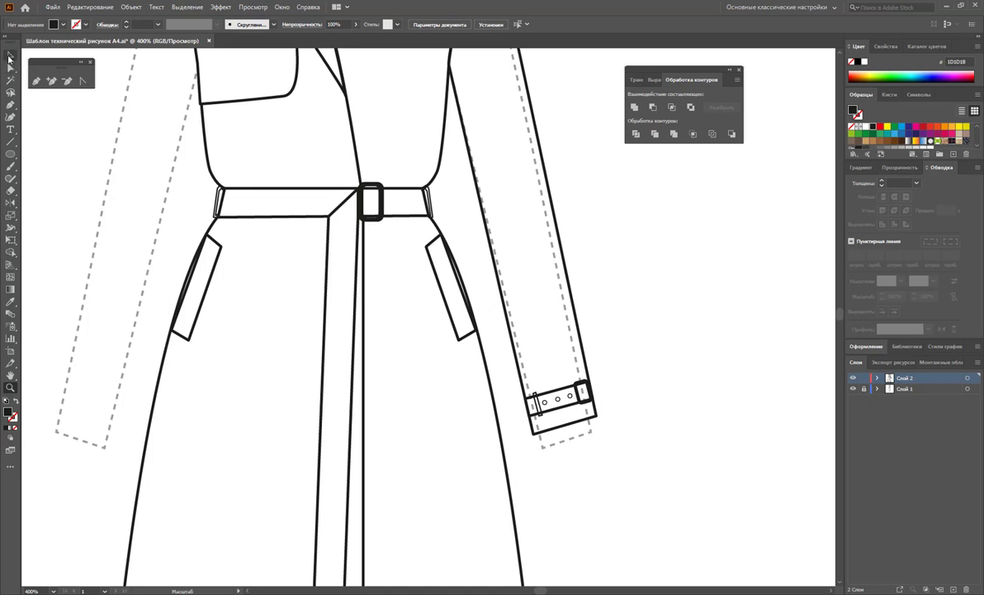
pyautogui.click(10, 56)
pyautogui.click(537, 322)
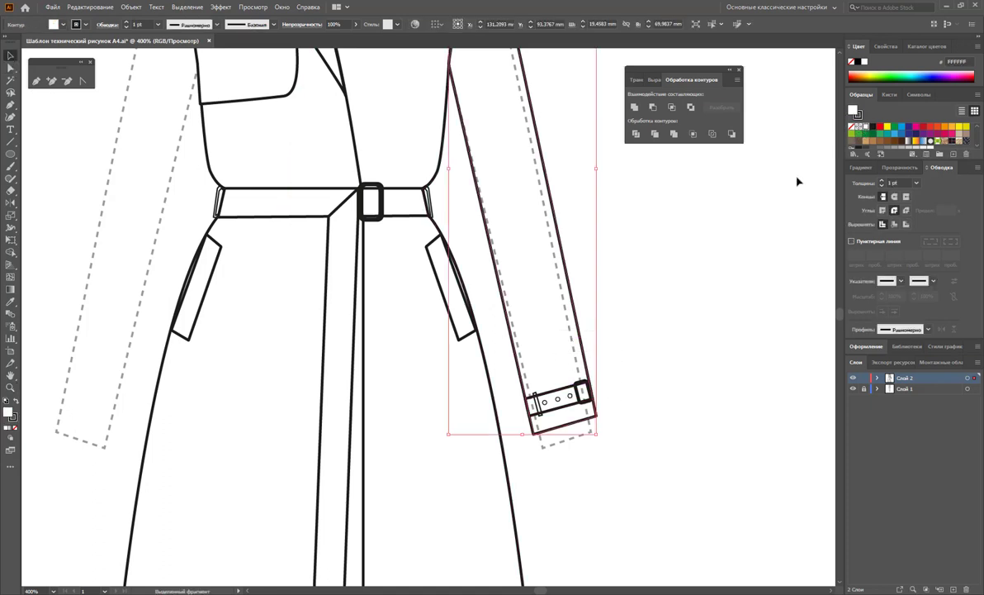
pyautogui.moveTo(655, 310); pyautogui.dragTo(549, 457)
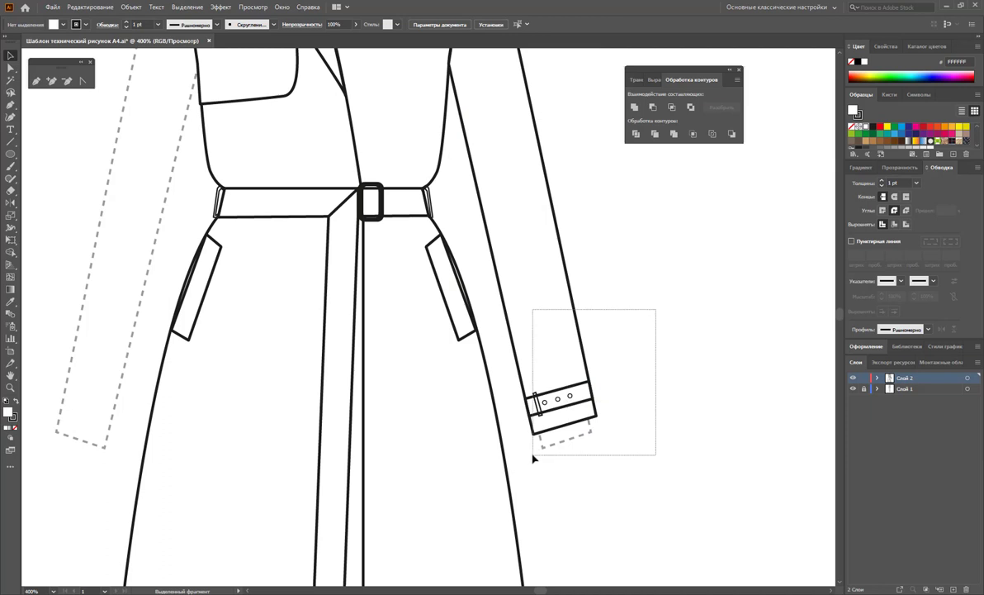
pyautogui.click(651, 408)
pyautogui.moveTo(609, 381); pyautogui.dragTo(584, 395)
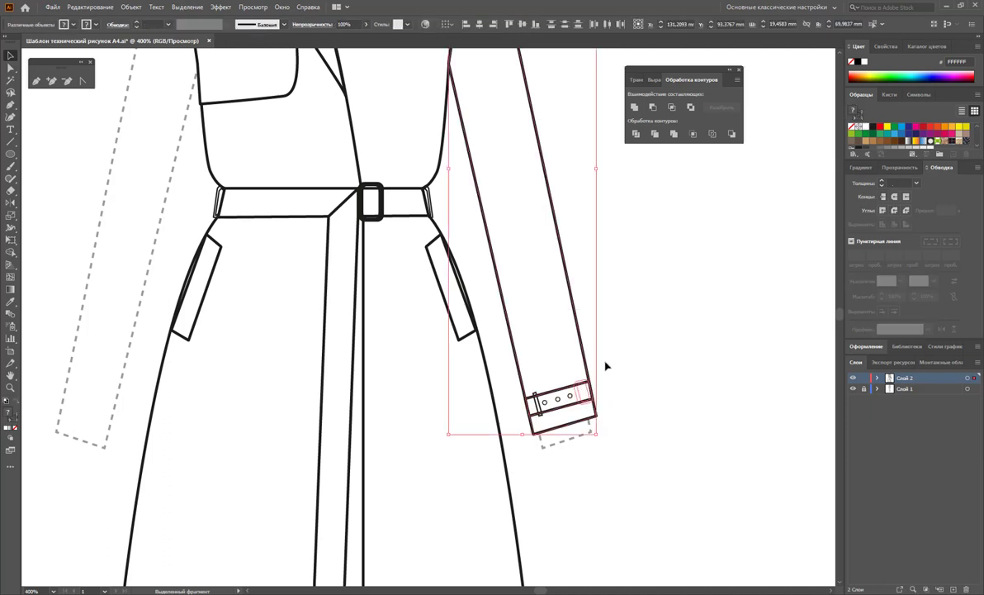
pyautogui.click(583, 393)
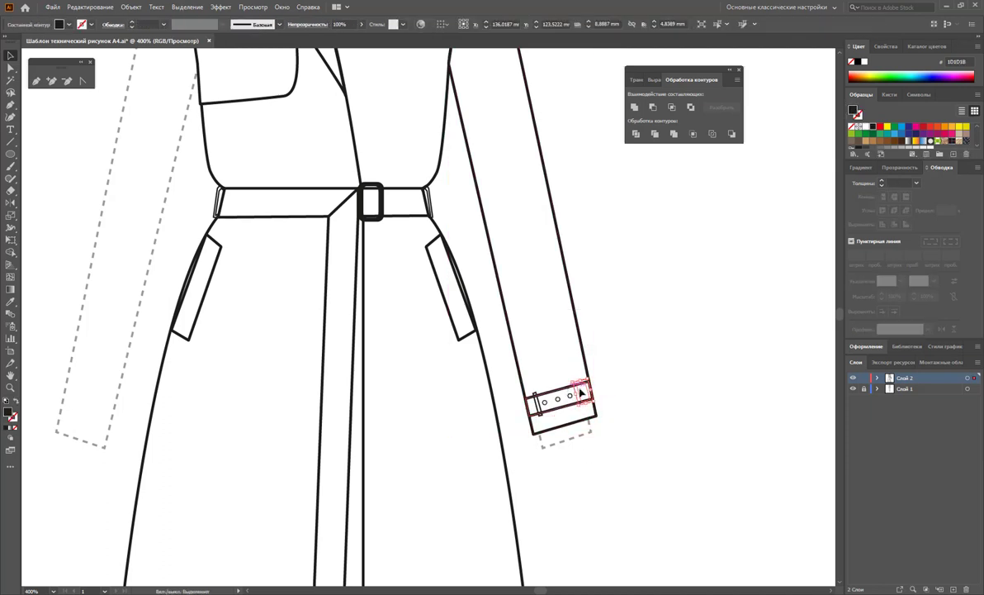
pyautogui.rightClick(588, 394)
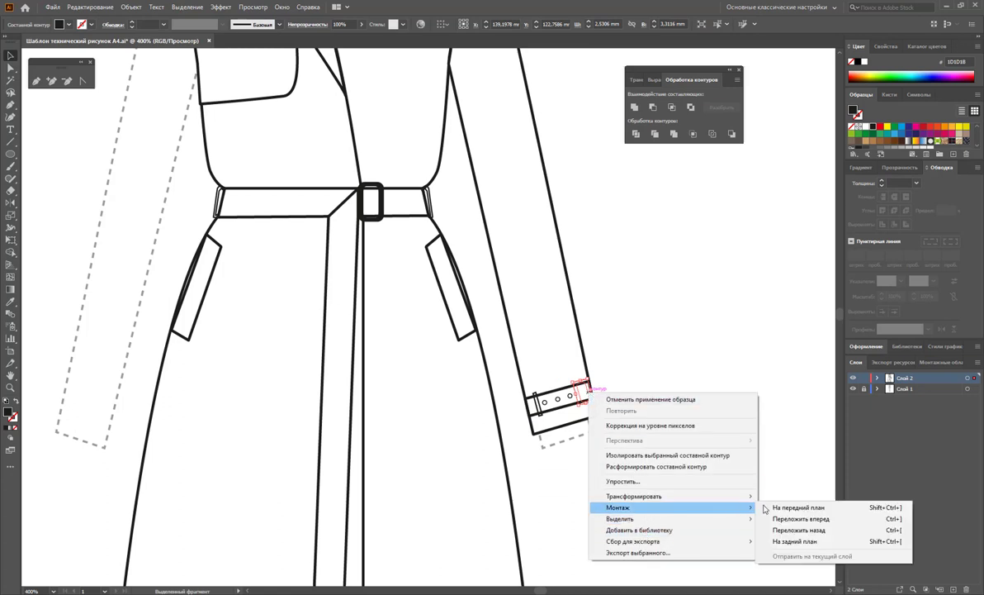
pyautogui.click(780, 507)
pyautogui.click(675, 450)
# Step: Reflect a copy of the right sleeve, cuff included, over to the coat's left side
pyautogui.scroll(1, 652, 446)
pyautogui.moveTo(630, 488)
pyautogui.mouseDown()
pyautogui.moveTo(543, 388)
pyautogui.moveTo(571, 398)
pyautogui.mouseUp()
pyautogui.scroll(2, 572, 398)
pyautogui.scroll(3, 619, 389)
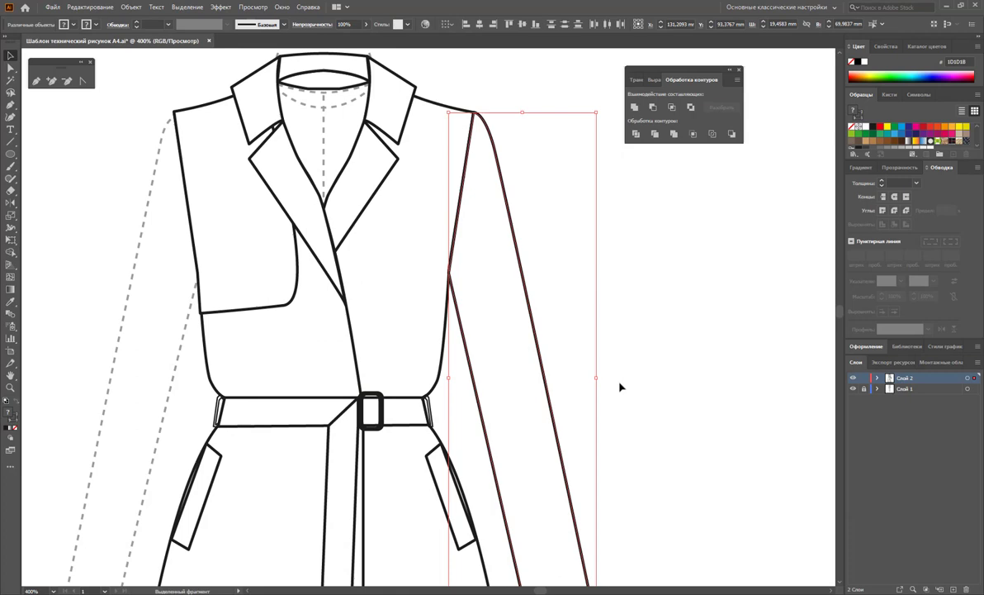
pyautogui.click(11, 203)
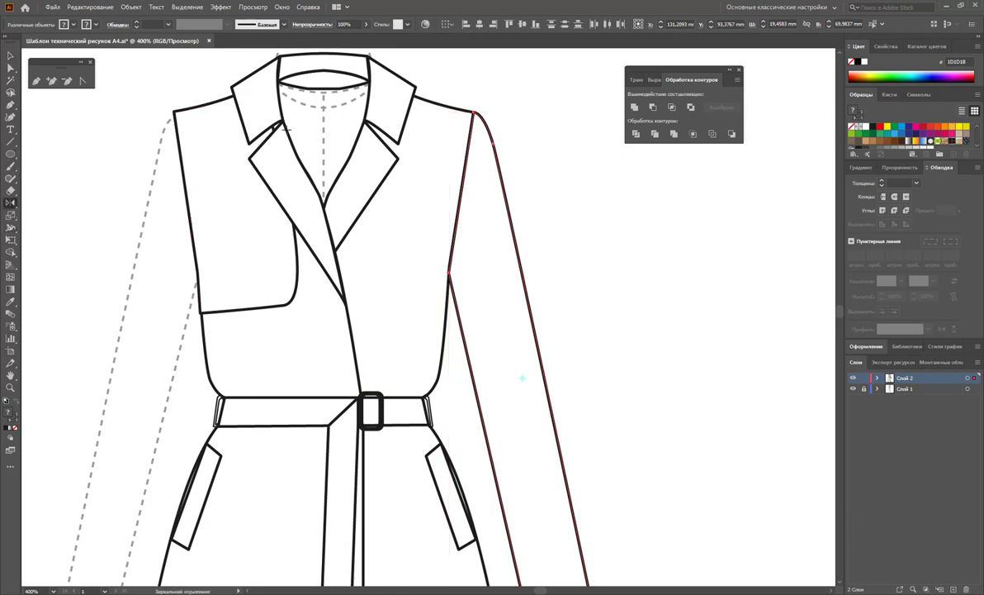
pyautogui.moveTo(461, 215); pyautogui.dragTo(147, 242)
pyautogui.press('v')
pyautogui.press('z')
pyautogui.keyDown('alt'); pyautogui.click(317, 351); pyautogui.keyUp('alt')
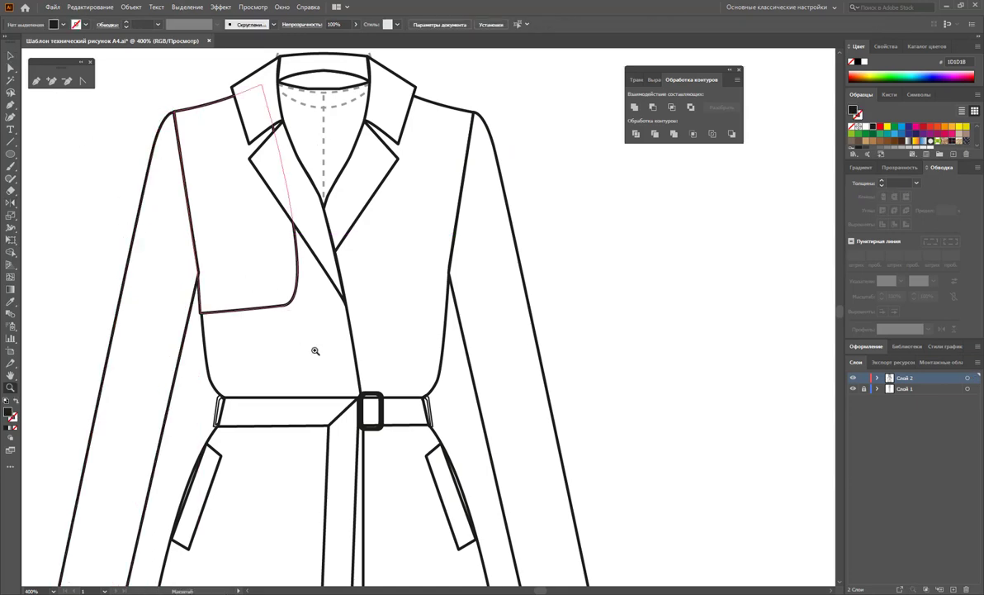
pyautogui.keyDown('alt'); pyautogui.click(509, 430); pyautogui.keyUp('alt')
pyautogui.keyDown('alt'); pyautogui.click(519, 368); pyautogui.keyUp('alt')
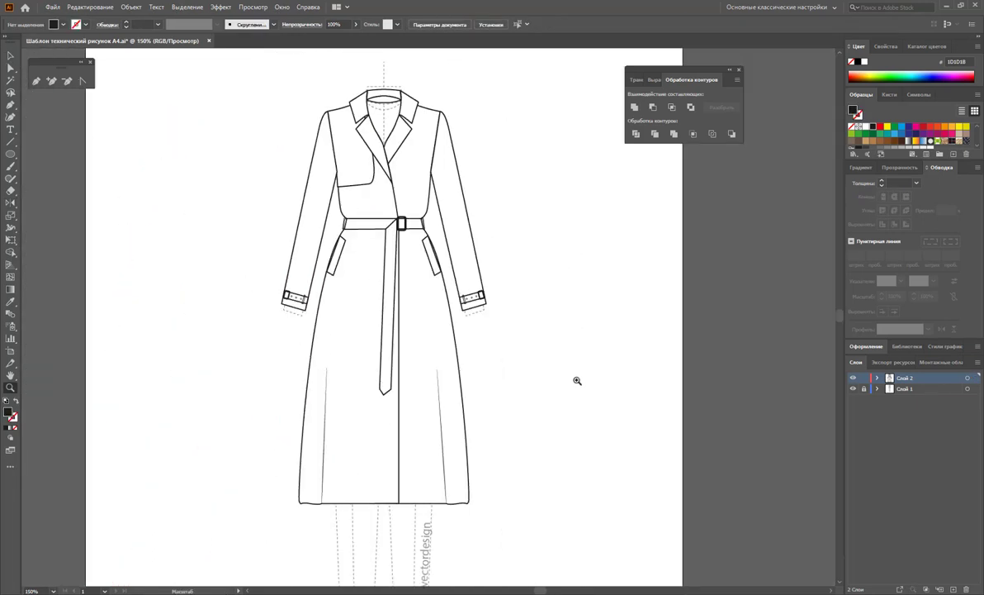
pyautogui.scroll(2, 401, 345)
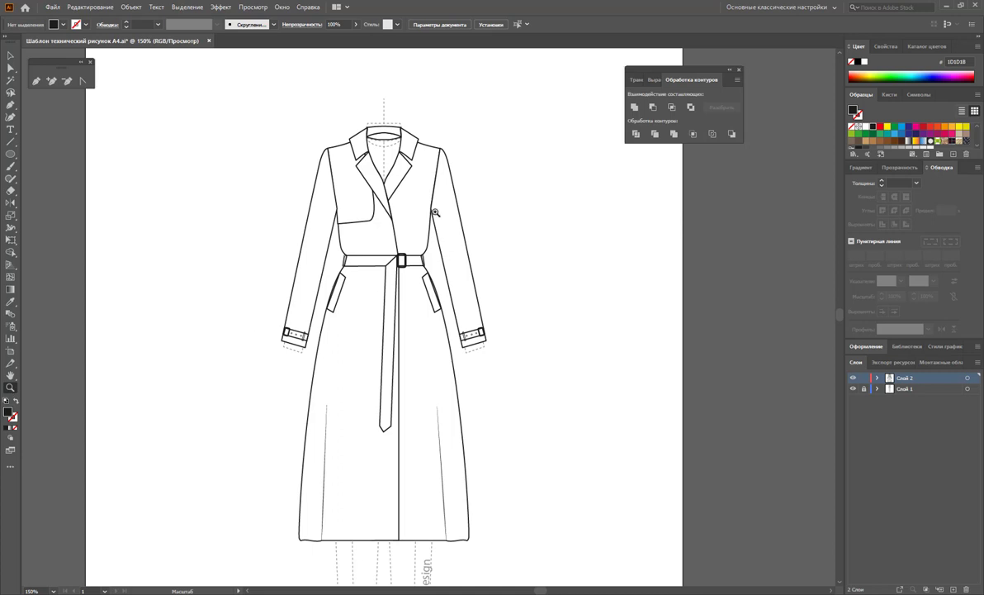
pyautogui.moveTo(375, 185)
pyautogui.mouseDown()
pyautogui.moveTo(411, 246)
pyautogui.moveTo(374, 268)
pyautogui.mouseUp()
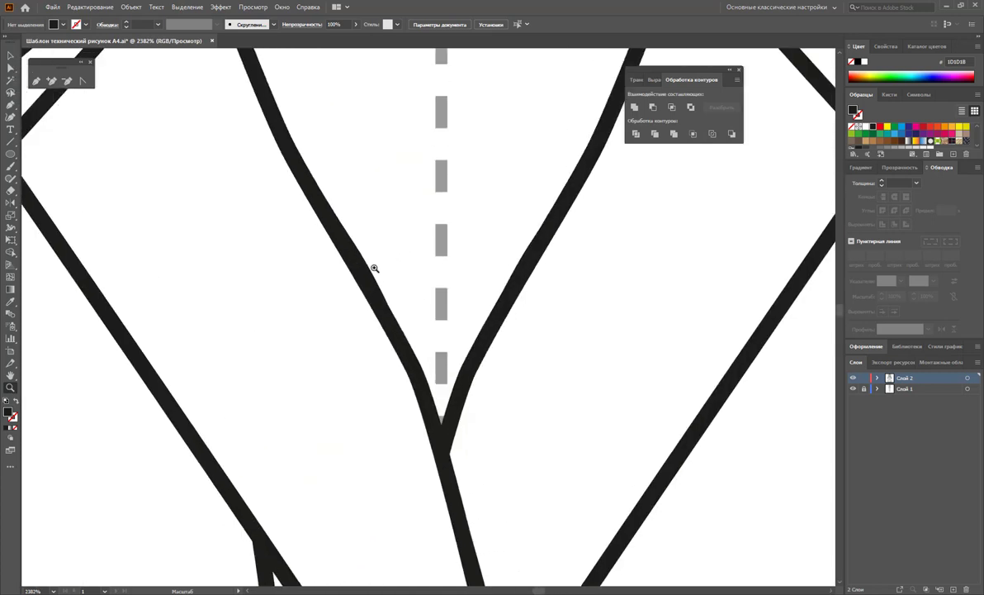
# Step: Pen a small closed buttonhole shape on the left lapel
pyautogui.keyDown('alt'); pyautogui.click(400, 349); pyautogui.keyUp('alt')
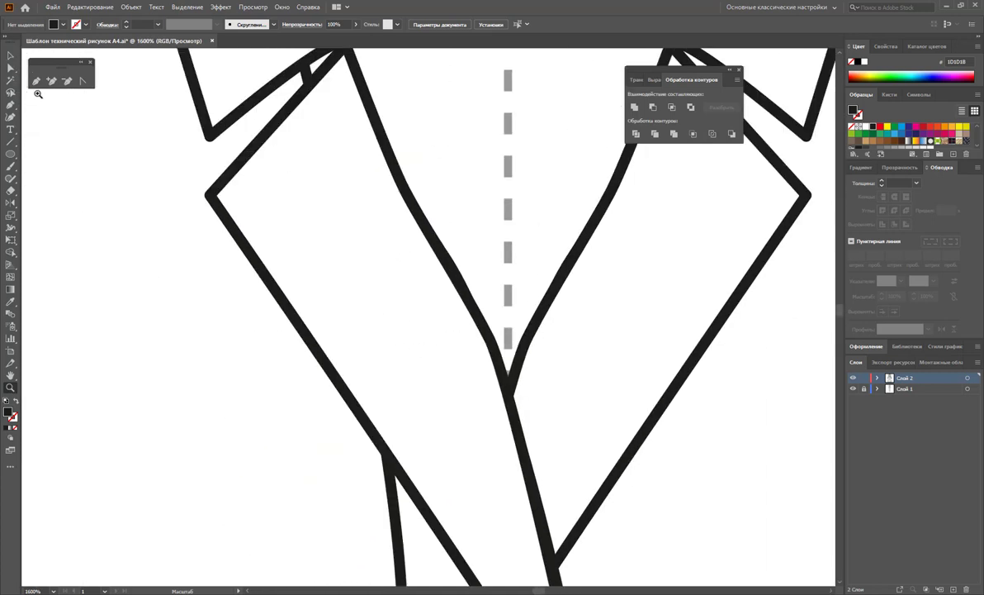
pyautogui.press('p')
pyautogui.click(261, 177)
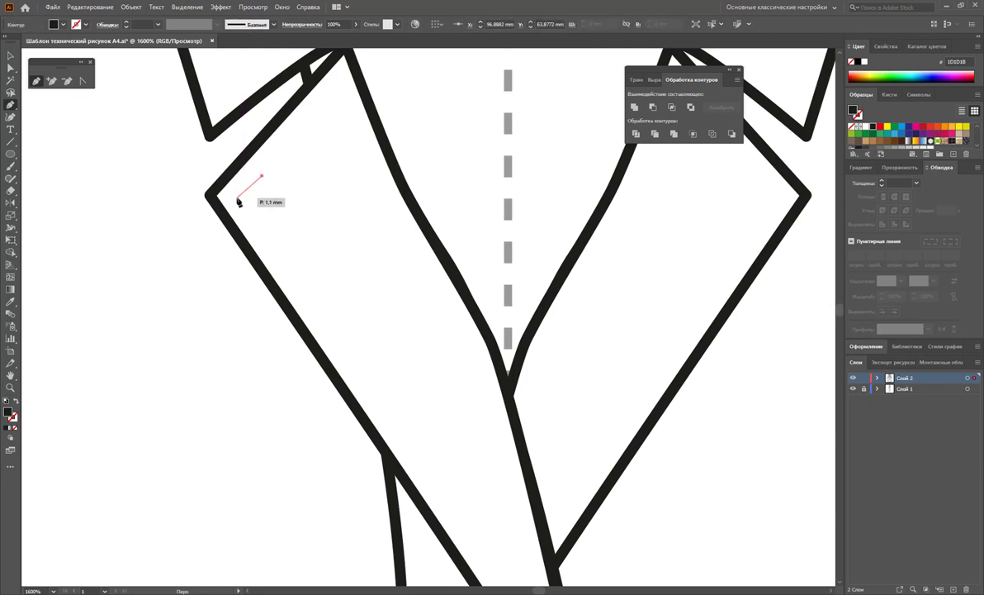
pyautogui.click(238, 199)
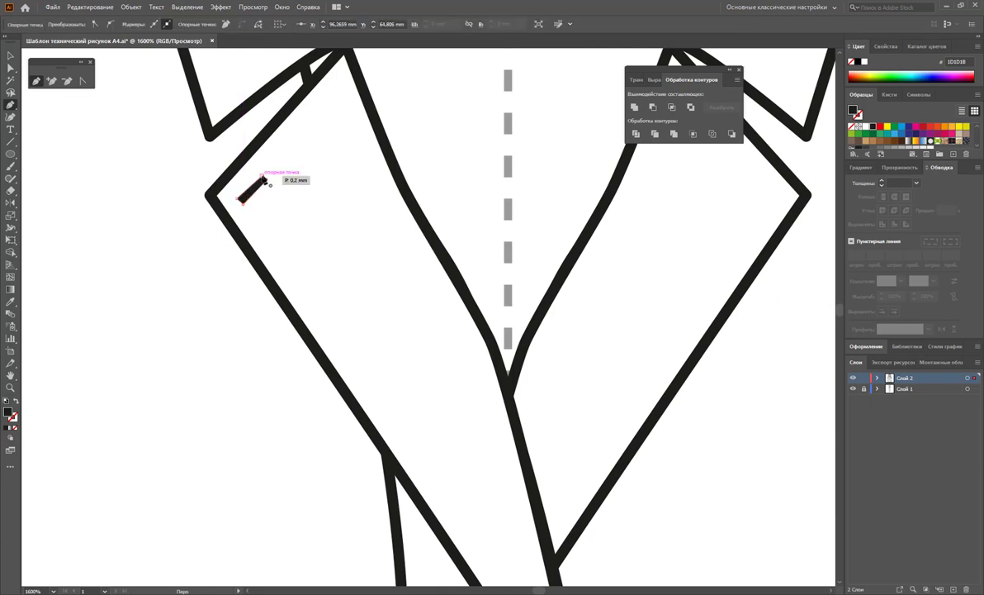
pyautogui.click(262, 177)
# Step: Make the buttonhole unfilled with a 0.25 pt stroke and rotate it to follow the lapel
pyautogui.click(15, 400)
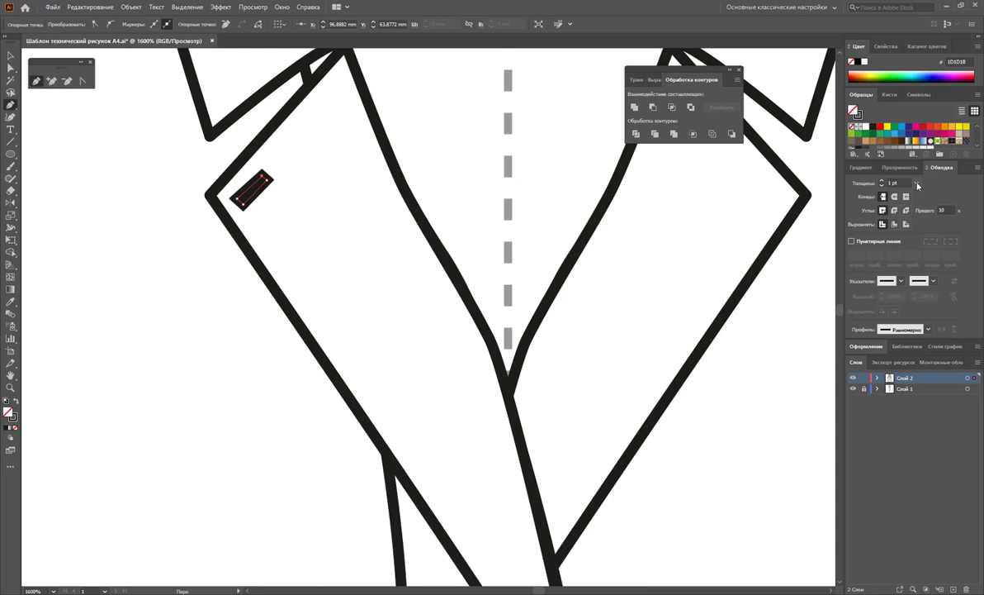
pyautogui.click(917, 183)
pyautogui.click(869, 192)
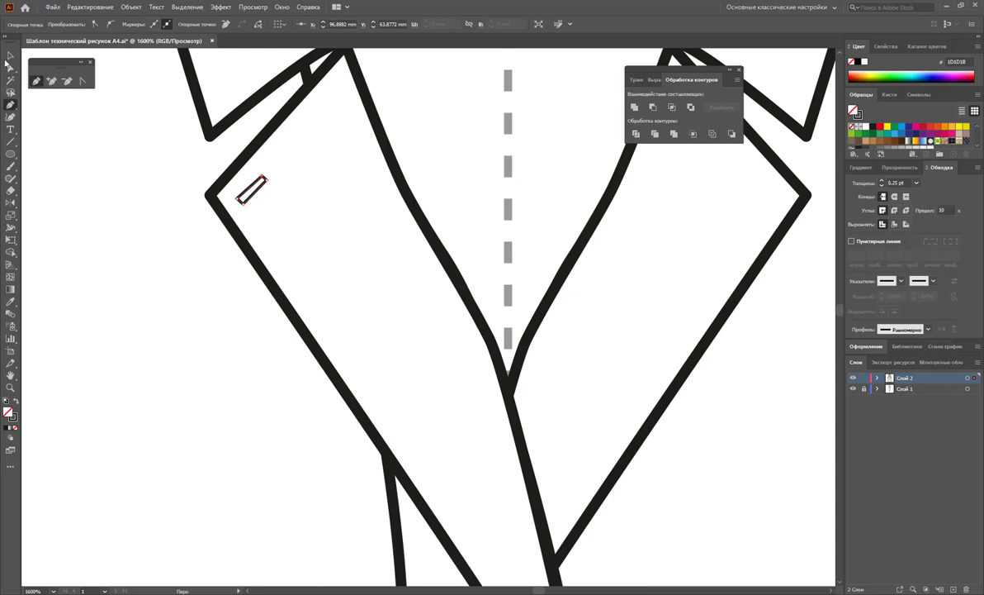
pyautogui.click(9, 56)
pyautogui.moveTo(270, 175); pyautogui.dragTo(266, 166)
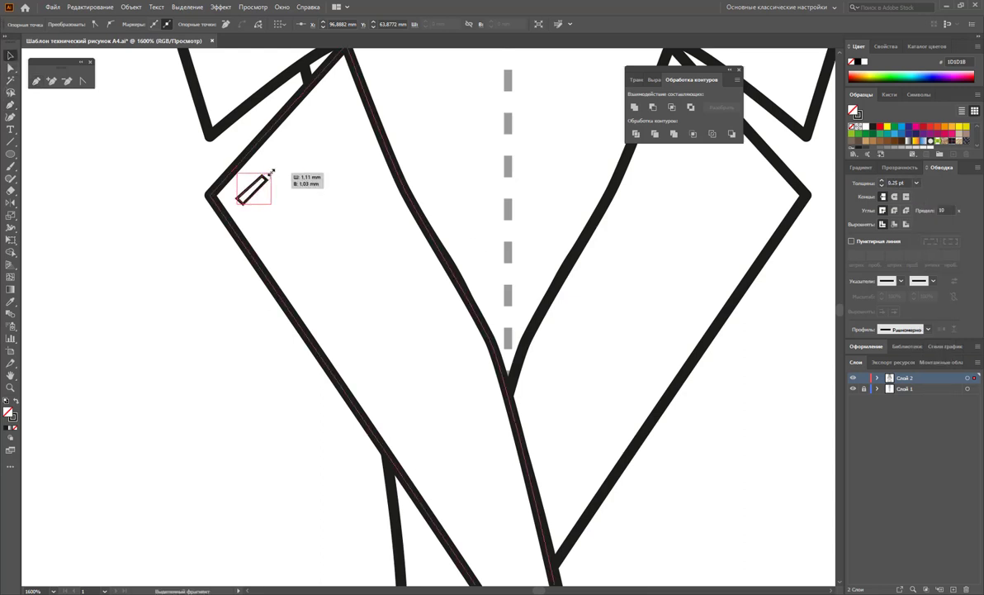
pyautogui.click(478, 198)
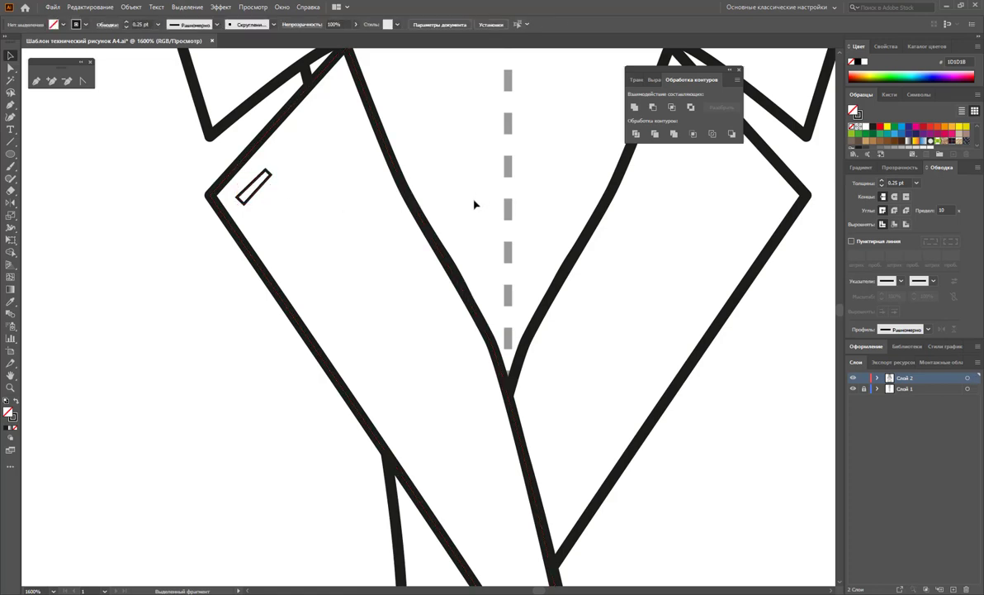
pyautogui.press('z')
pyautogui.keyDown('alt'); pyautogui.click(496, 280); pyautogui.keyUp('alt')
pyautogui.keyDown('alt'); pyautogui.click(435, 280); pyautogui.keyUp('alt')
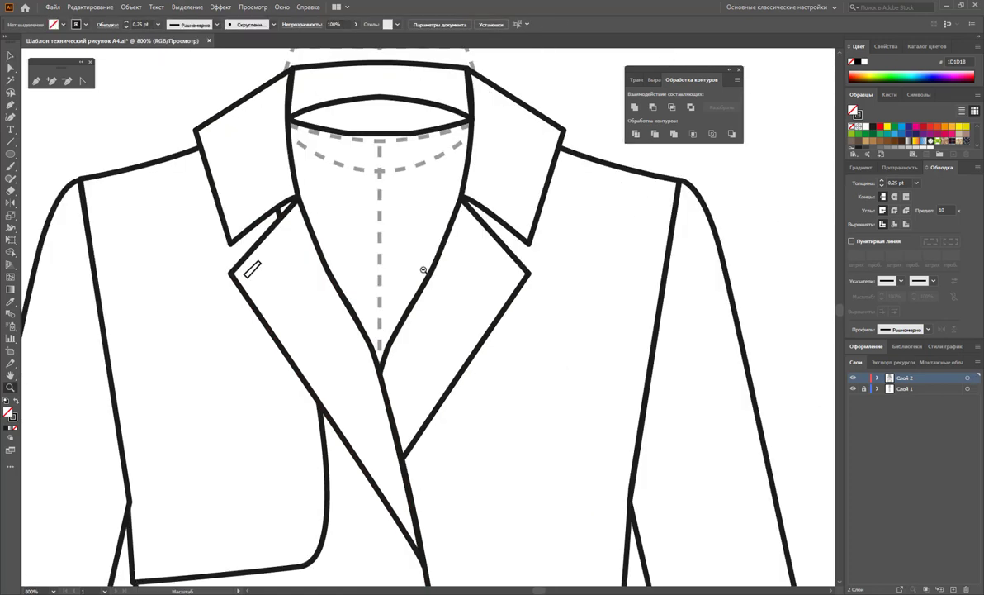
# Step: Draw a closed V-neck shape spanning the collar corners with the Pen tool
pyautogui.keyDown('alt'); pyautogui.click(423, 271); pyautogui.keyUp('alt')
pyautogui.click(37, 79)
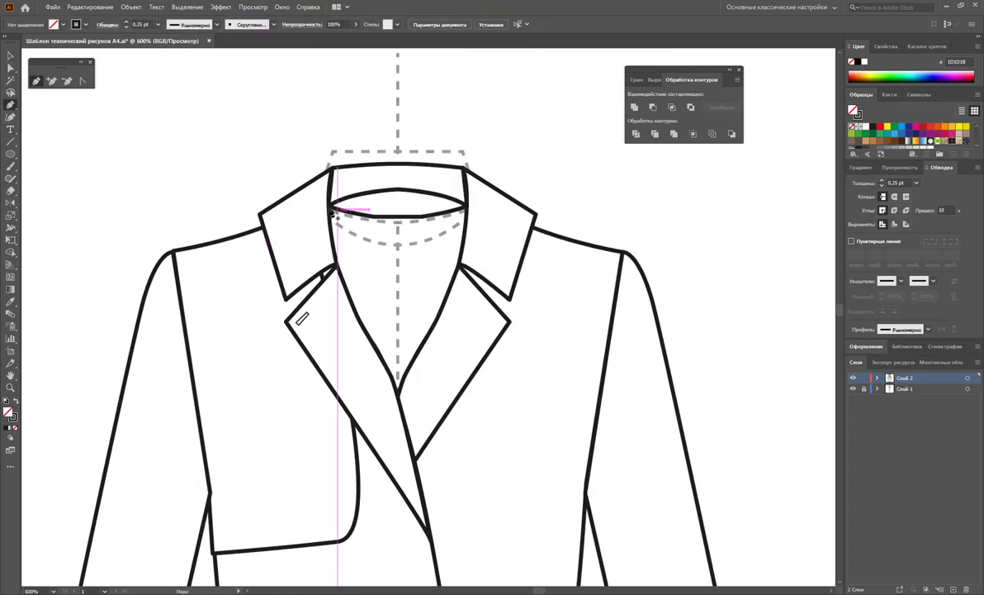
pyautogui.click(329, 206)
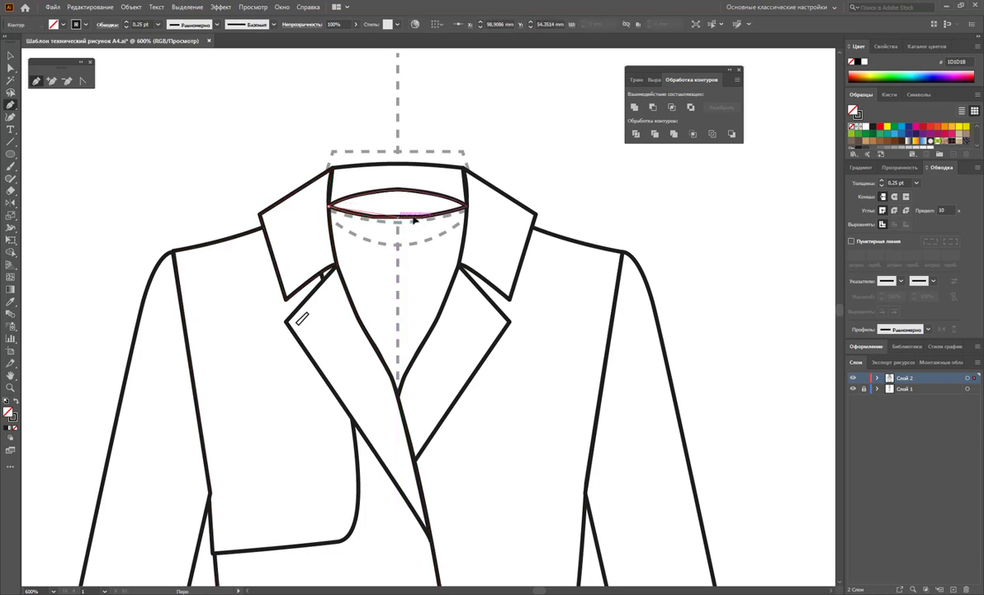
pyautogui.moveTo(398, 217); pyautogui.dragTo(496, 214)
pyautogui.click(467, 206)
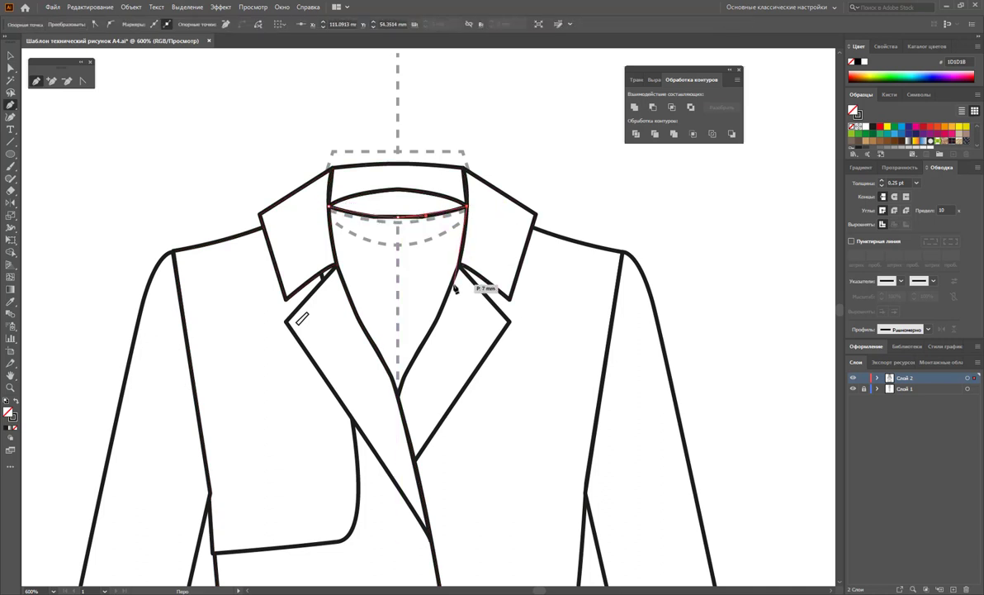
pyautogui.click(455, 288)
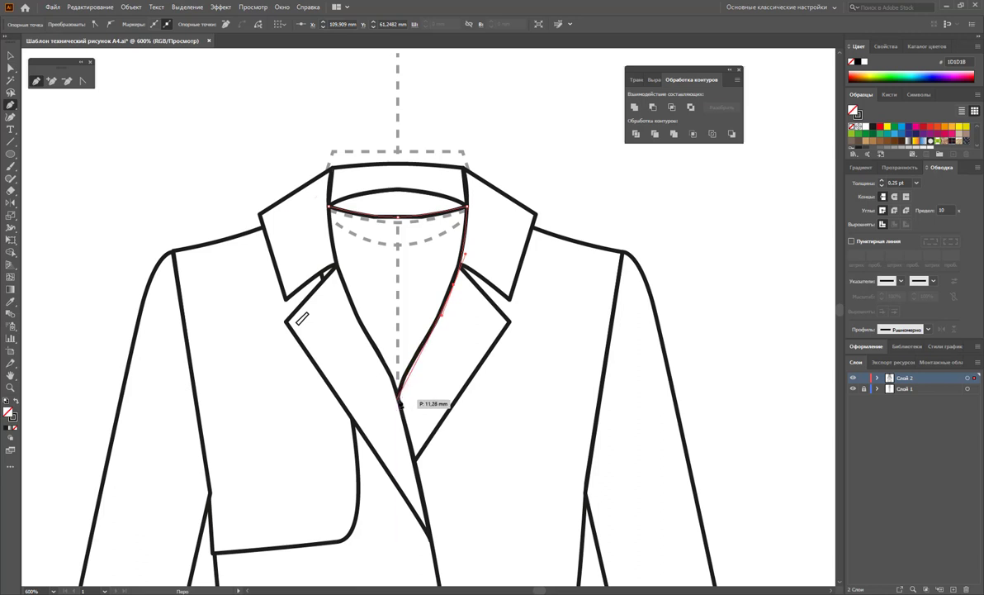
pyautogui.click(398, 395)
pyautogui.click(342, 285)
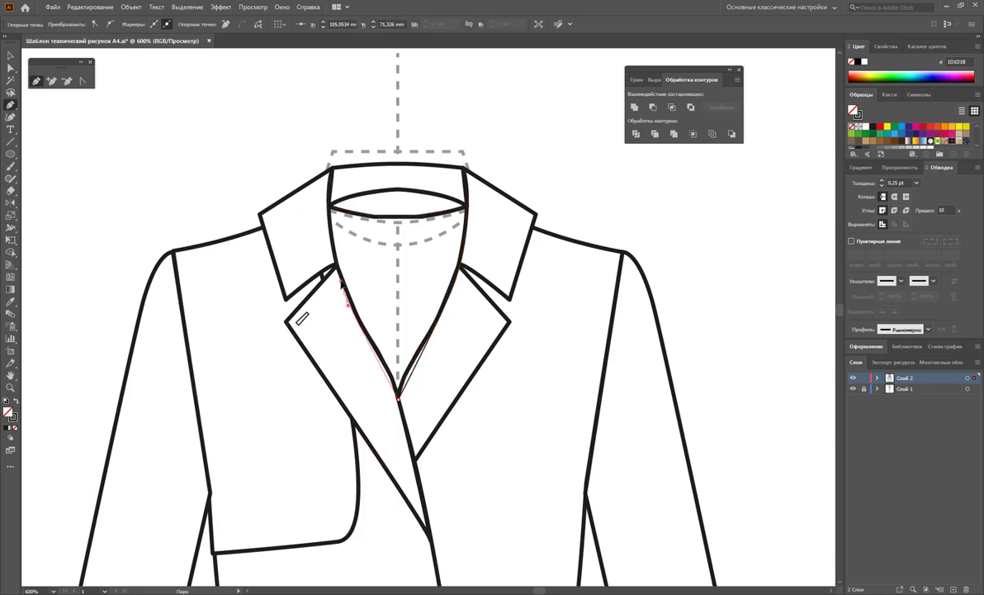
pyautogui.click(329, 206)
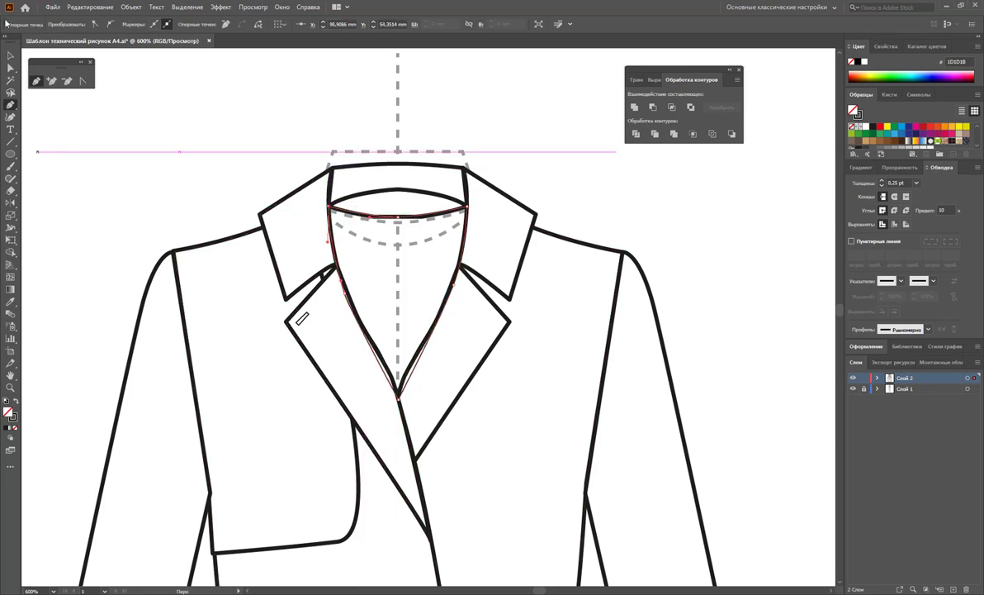
# Step: Send the neck shape to the back and fill it light grey F5F5F5
pyautogui.press('v')
pyautogui.rightClick(444, 304)
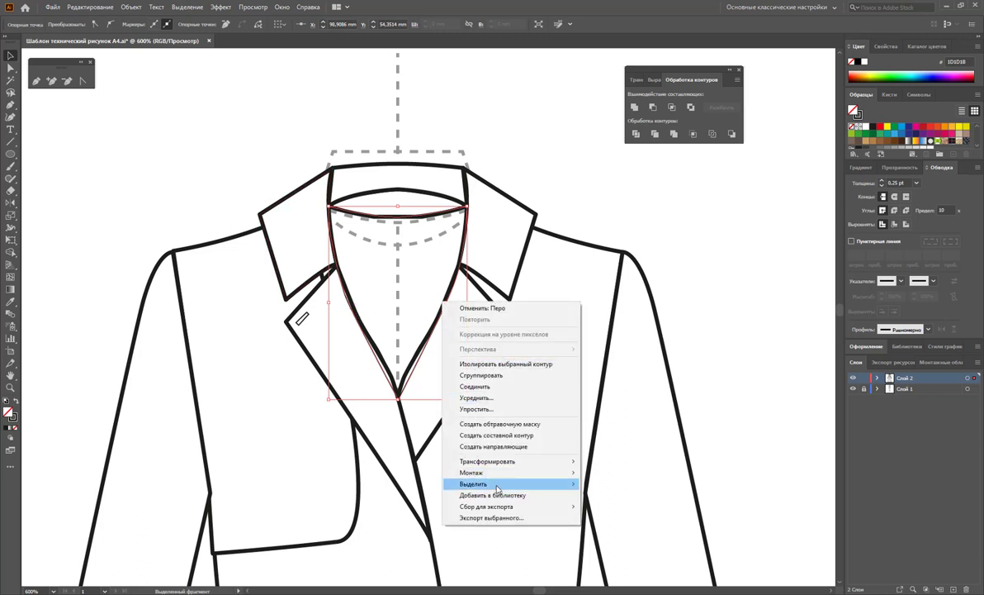
pyautogui.moveTo(473, 473)
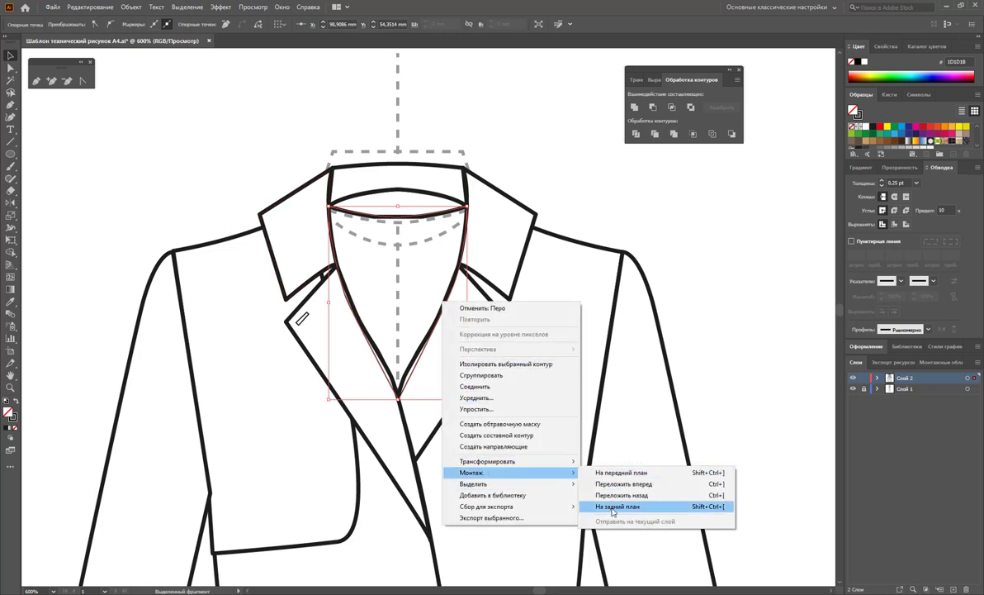
pyautogui.click(603, 504)
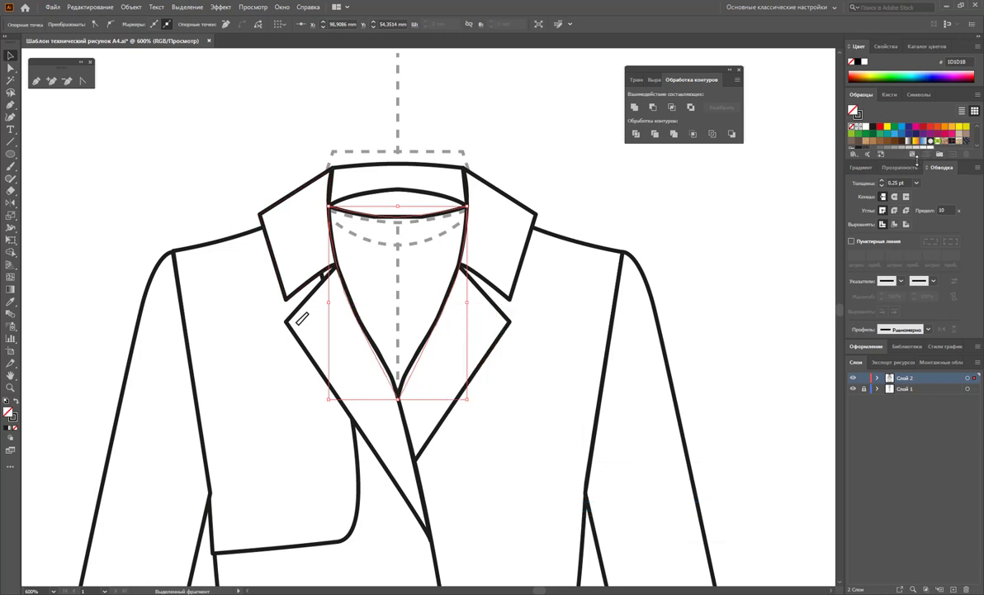
pyautogui.moveTo(916, 157); pyautogui.dragTo(916, 233)
pyautogui.click(866, 142)
pyautogui.click(743, 225)
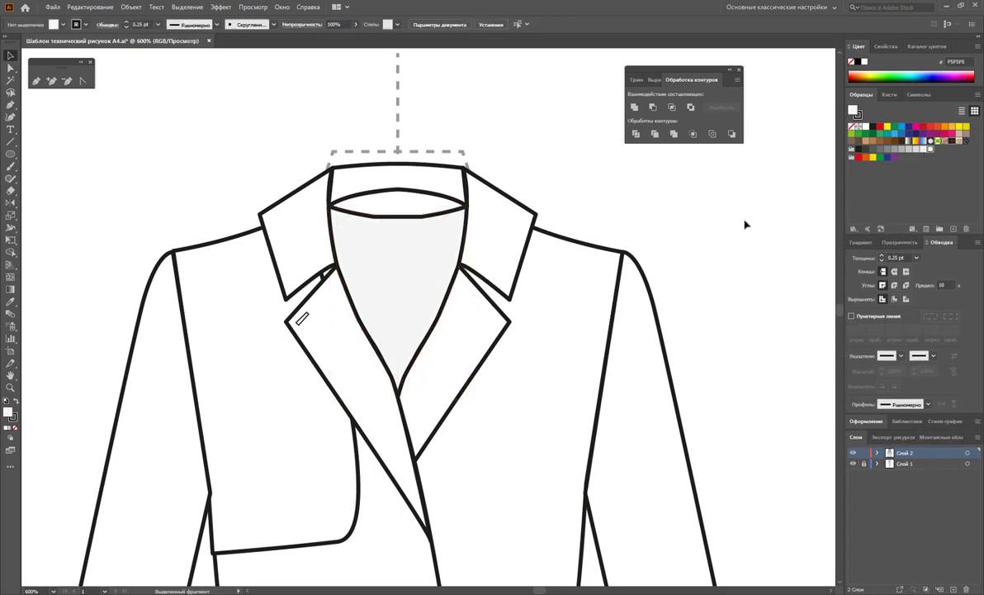
pyautogui.click(368, 289)
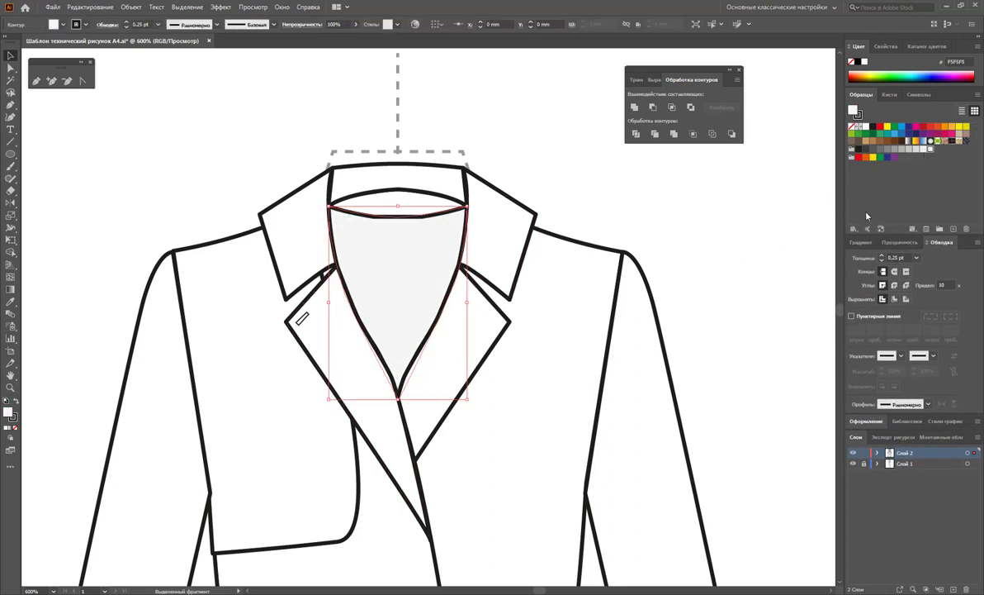
pyautogui.click(749, 235)
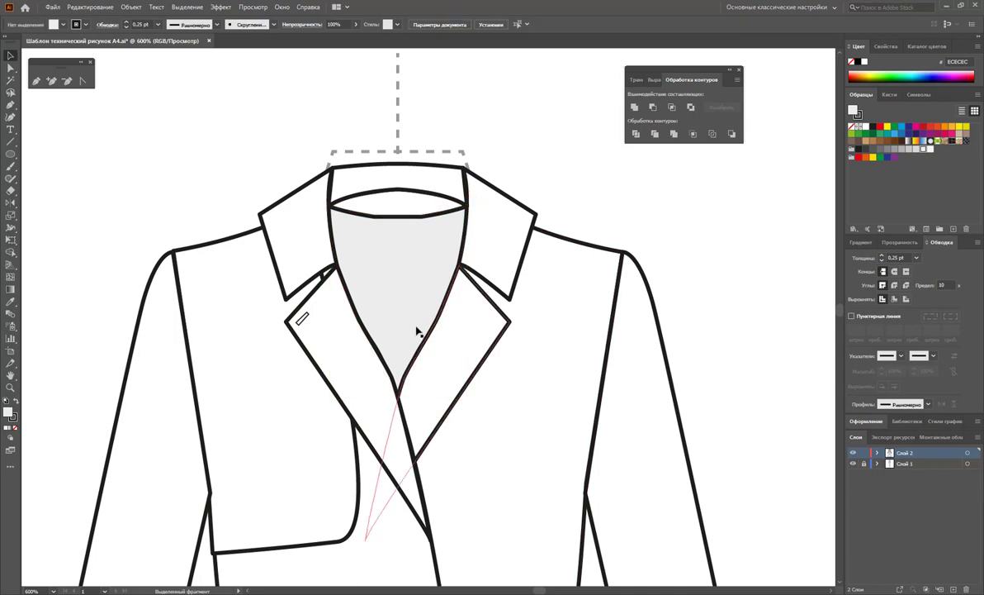
# Step: Zoom into the collar and give the small left-lapel slot a 0.5 pt stroke
pyautogui.press('z')
pyautogui.keyDown('alt'); pyautogui.click(468, 369); pyautogui.keyUp('alt')
pyautogui.keyDown('alt'); pyautogui.click(485, 391); pyautogui.keyUp('alt')
pyautogui.keyDown('alt'); pyautogui.click(433, 387); pyautogui.keyUp('alt')
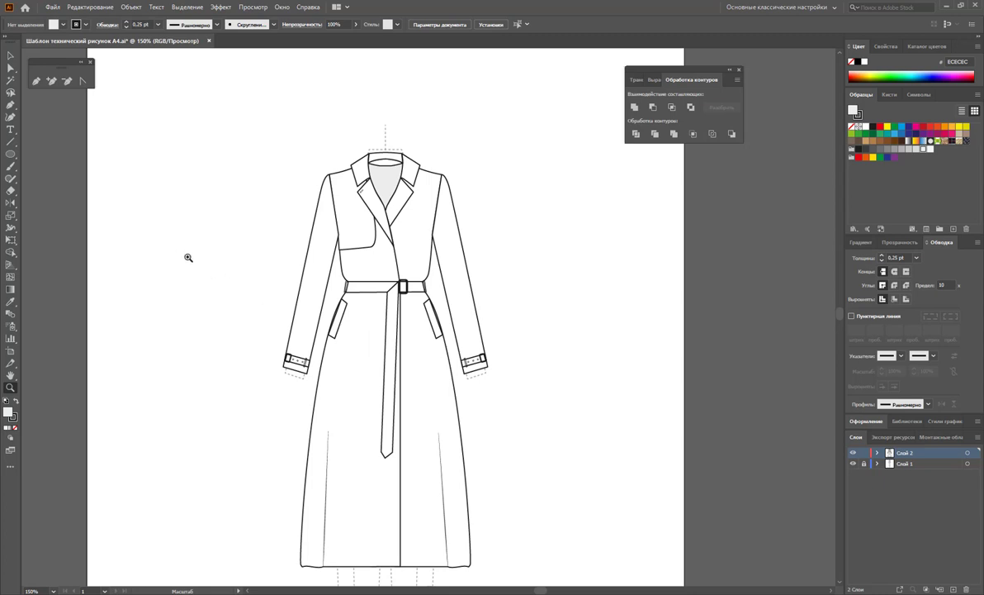
pyautogui.moveTo(446, 249); pyautogui.dragTo(322, 154)
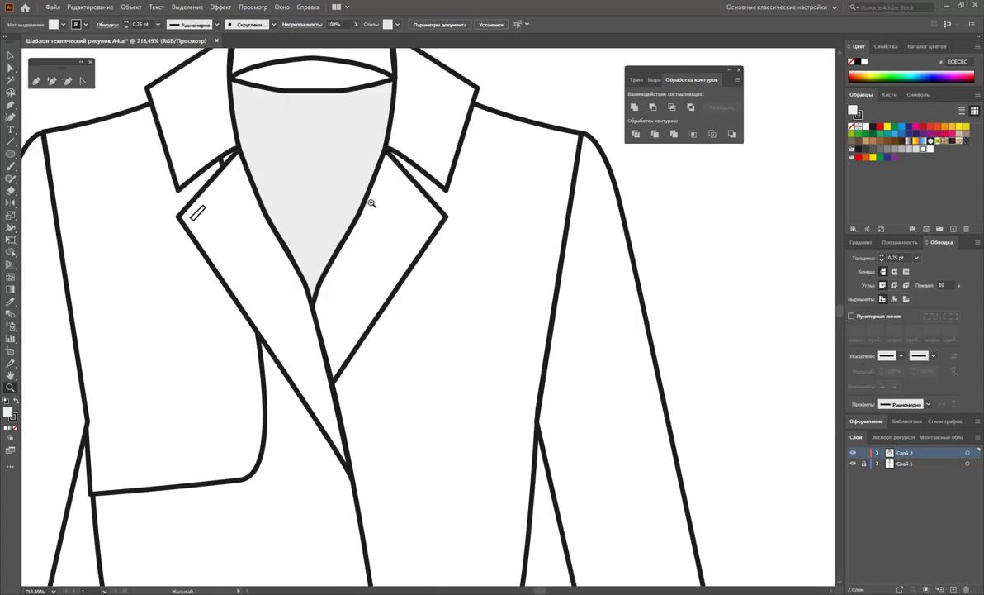
pyautogui.click(11, 56)
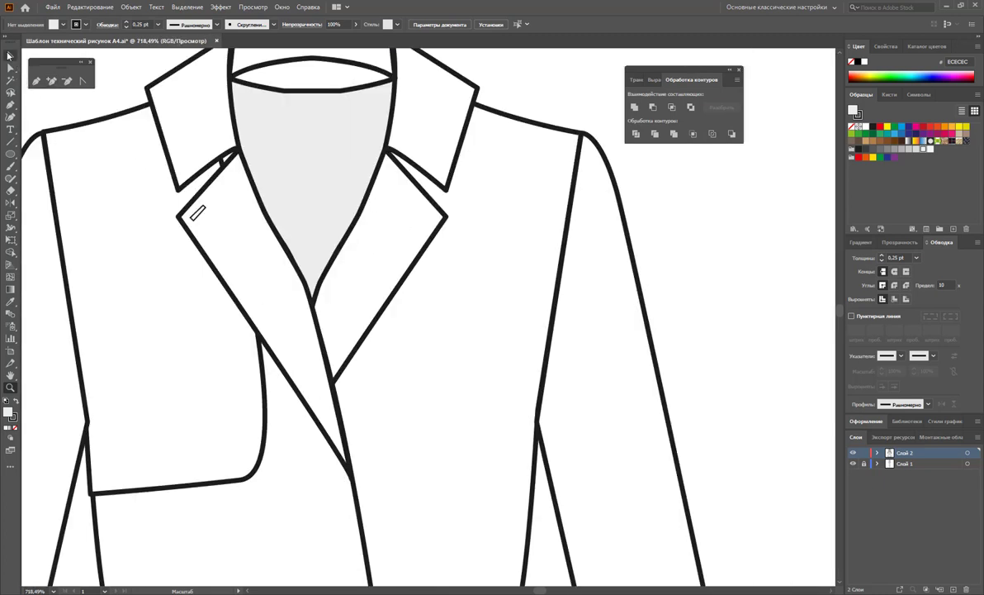
pyautogui.click(202, 210)
pyautogui.moveTo(199, 213)
pyautogui.mouseDown()
pyautogui.moveTo(210, 223)
pyautogui.moveTo(202, 213)
pyautogui.mouseUp()
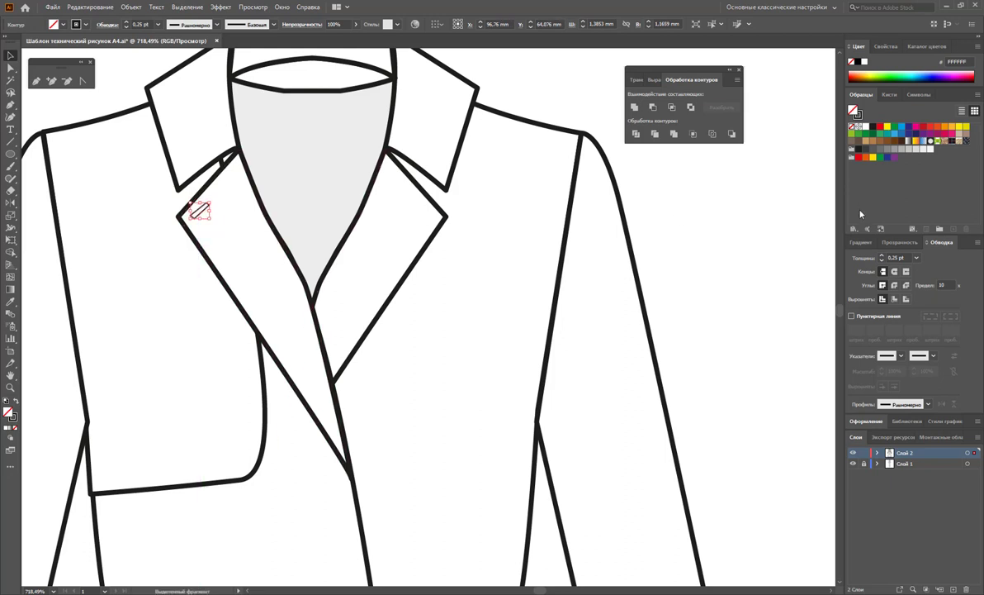
pyautogui.click(917, 258)
pyautogui.click(929, 283)
pyautogui.click(797, 253)
# Step: Zoom back out to view the whole coat
pyautogui.scroll(-1, 721, 223)
pyautogui.press('z')
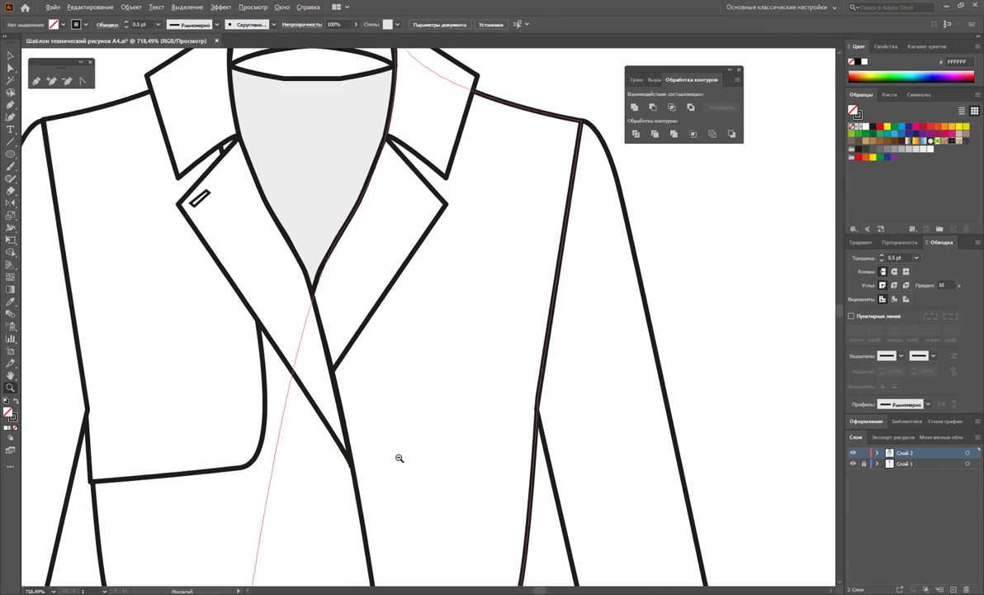
pyautogui.keyDown('alt'); pyautogui.click(399, 457); pyautogui.keyUp('alt')
pyautogui.keyDown('alt'); pyautogui.click(550, 356); pyautogui.keyUp('alt')
# Step: Draw a button circle beside the coat with four small buttonhole circles
pyautogui.keyDown('alt'); pyautogui.click(521, 356); pyautogui.keyUp('alt')
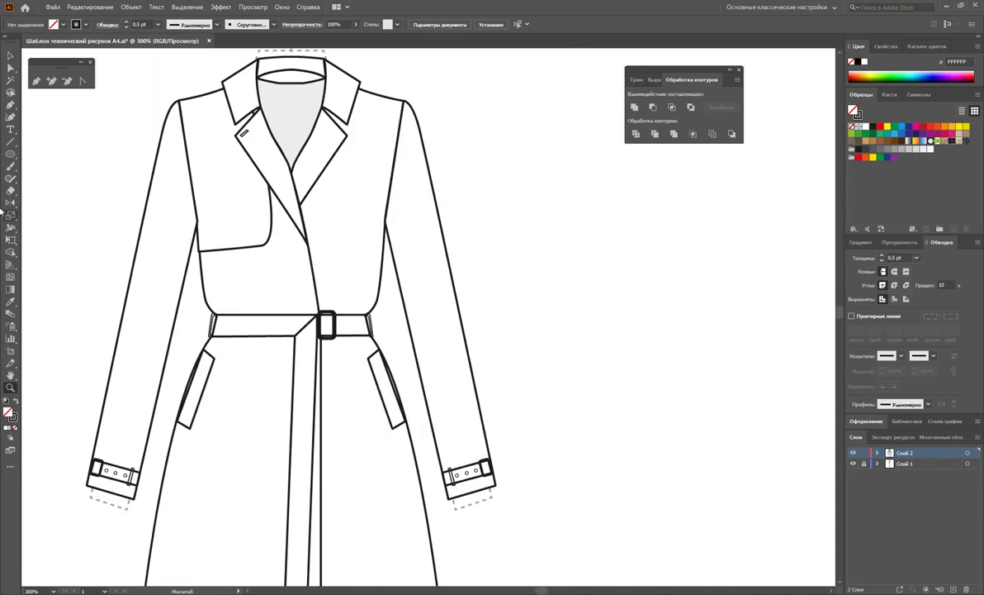
pyautogui.press('l')
pyautogui.moveTo(548, 192)
pyautogui.mouseDown()
pyautogui.moveTo(608, 252)
pyautogui.moveTo(583, 315)
pyautogui.moveTo(556, 265)
pyautogui.moveTo(568, 216)
pyautogui.moveTo(593, 221)
pyautogui.mouseUp()
pyautogui.press('v')
pyautogui.click(578, 309)
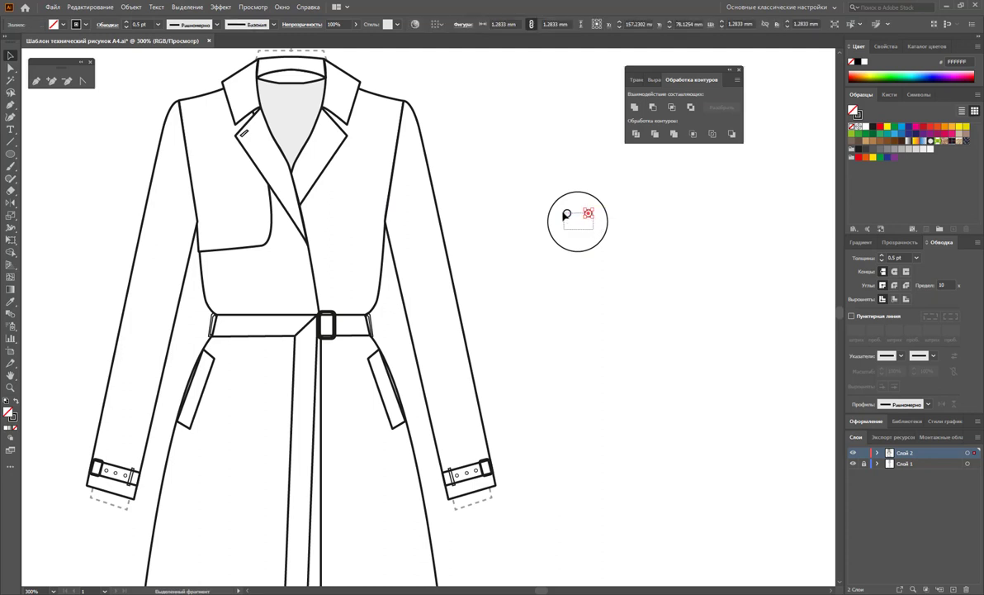
pyautogui.keyDown('shift'); pyautogui.click(567, 214); pyautogui.keyUp('shift')
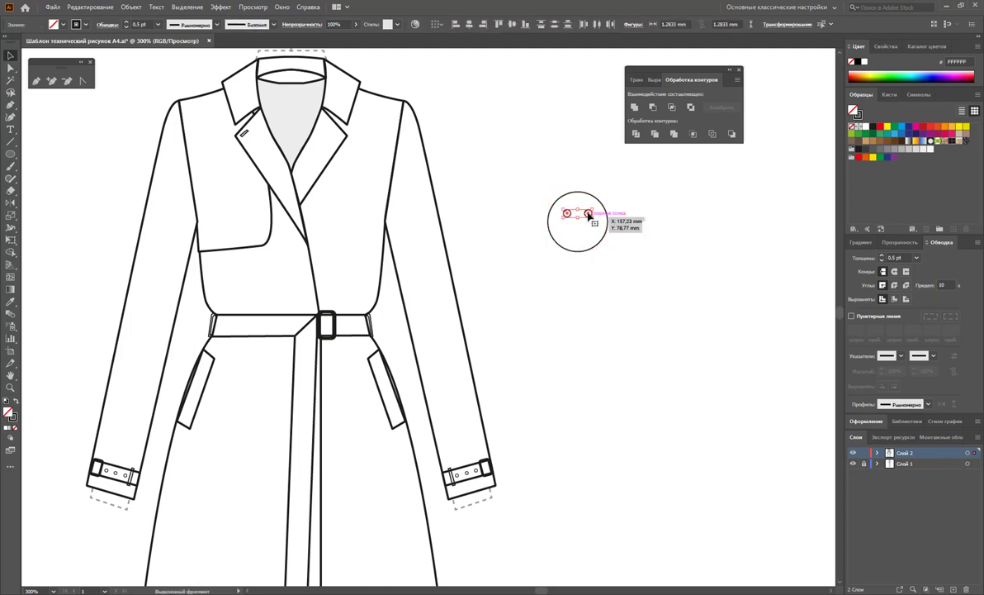
pyautogui.moveTo(589, 214); pyautogui.dragTo(589, 231)
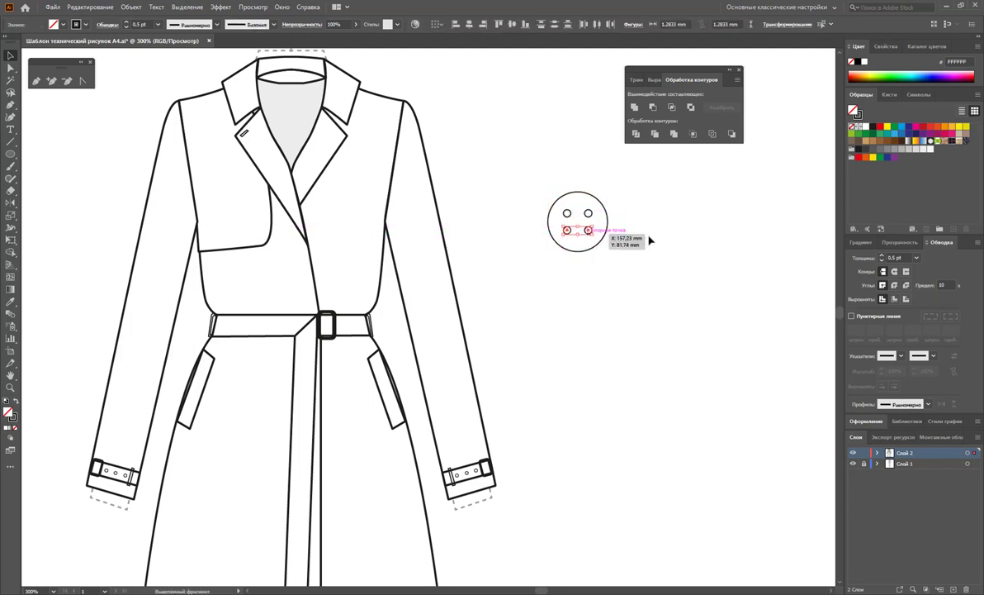
# Step: Group the button parts, shrink the group and place it below the lapel
pyautogui.moveTo(591, 182); pyautogui.dragTo(494, 245)
pyautogui.rightClick(586, 221)
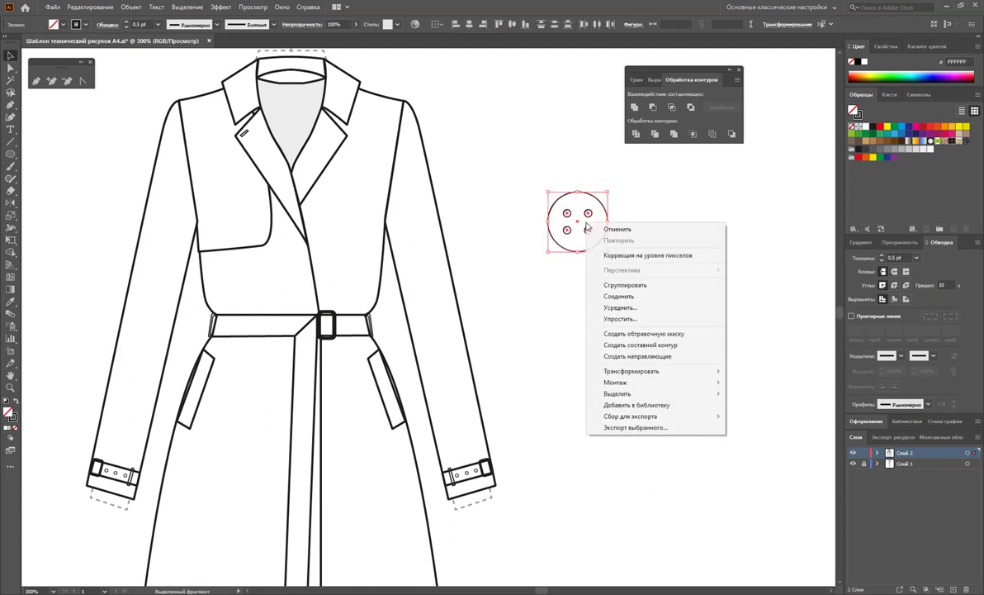
pyautogui.click(613, 286)
pyautogui.moveTo(550, 194)
pyautogui.mouseDown()
pyautogui.moveTo(568, 215)
pyautogui.moveTo(553, 196)
pyautogui.moveTo(340, 216)
pyautogui.mouseUp()
pyautogui.click(564, 214)
pyautogui.click(555, 199)
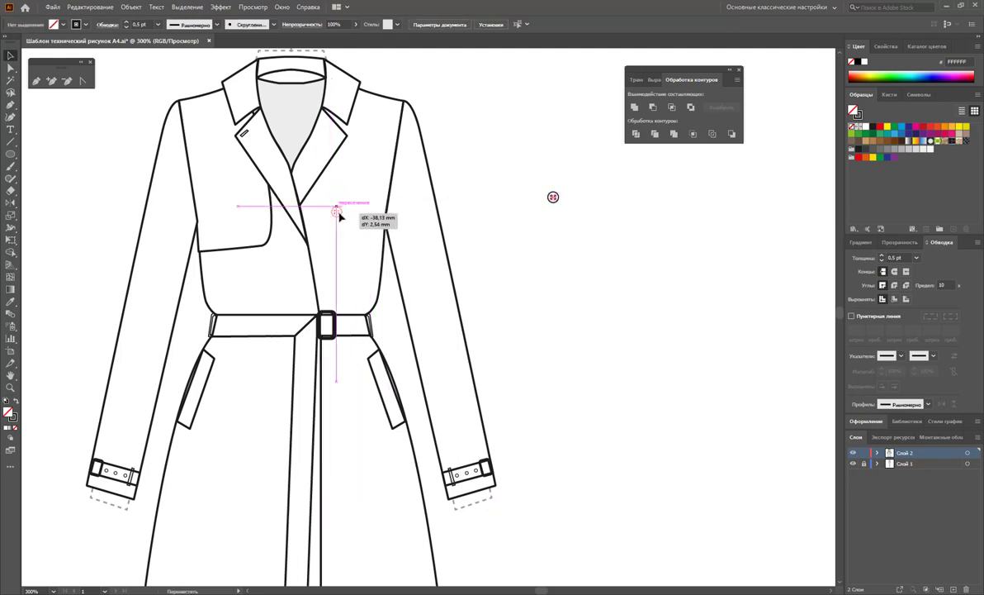
pyautogui.moveTo(339, 217); pyautogui.dragTo(339, 216)
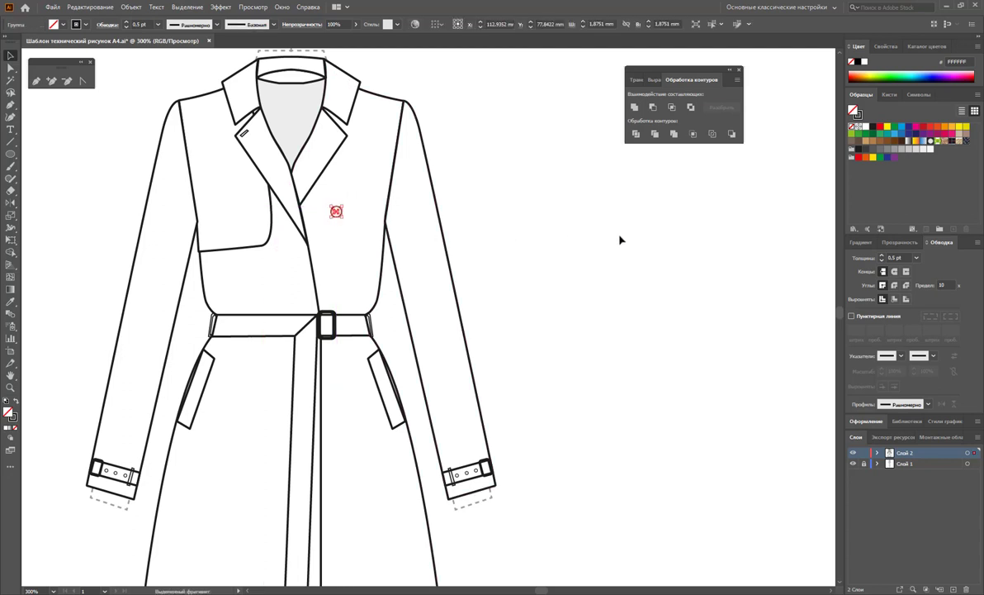
# Step: Copy the button into two columns of three down the coat front
pyautogui.click(586, 243)
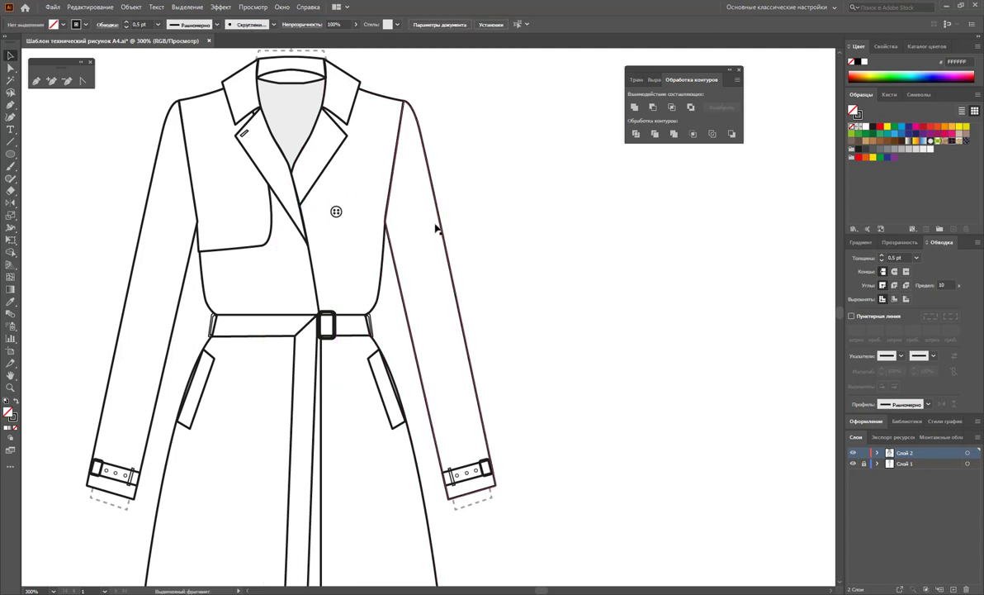
pyautogui.moveTo(336, 212); pyautogui.dragTo(268, 212)
pyautogui.keyDown('shift'); pyautogui.click(336, 212); pyautogui.keyUp('shift')
pyautogui.moveTo(339, 213); pyautogui.dragTo(337, 287)
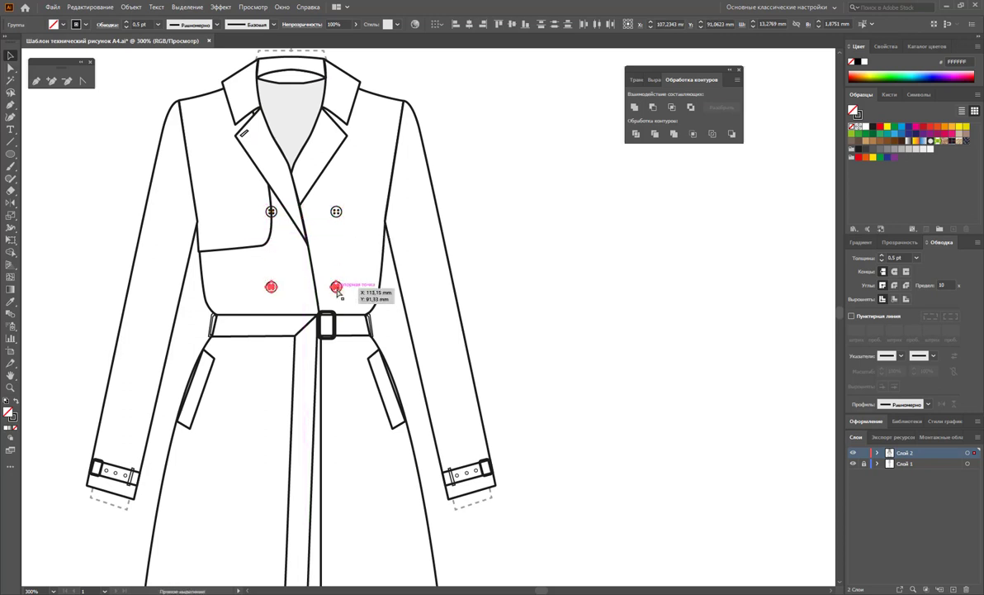
pyautogui.hotkey('ctrl', 'd')
pyautogui.click(616, 347)
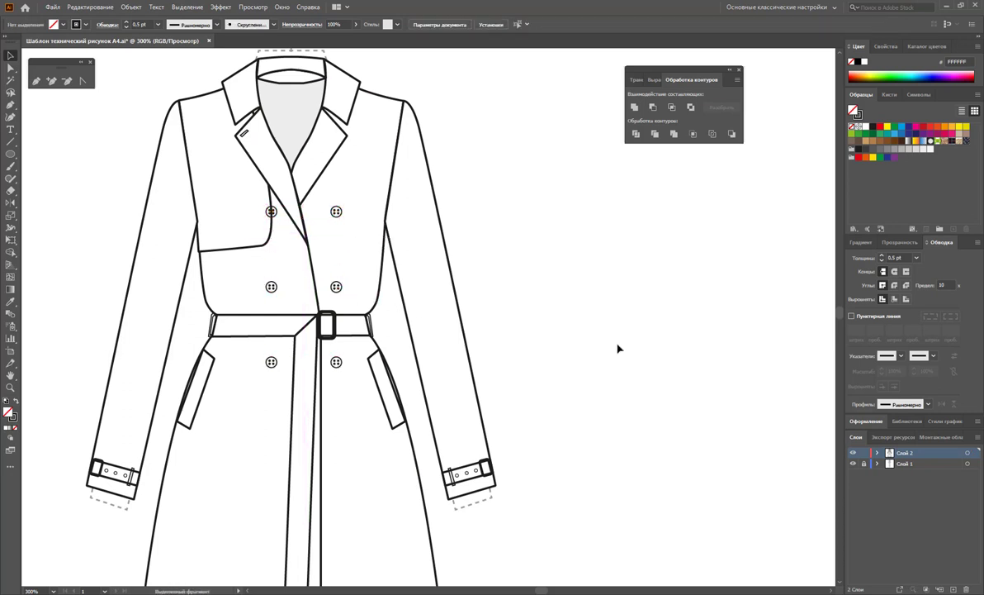
# Step: Select all six buttons and nudge them slightly left
pyautogui.click(271, 212)
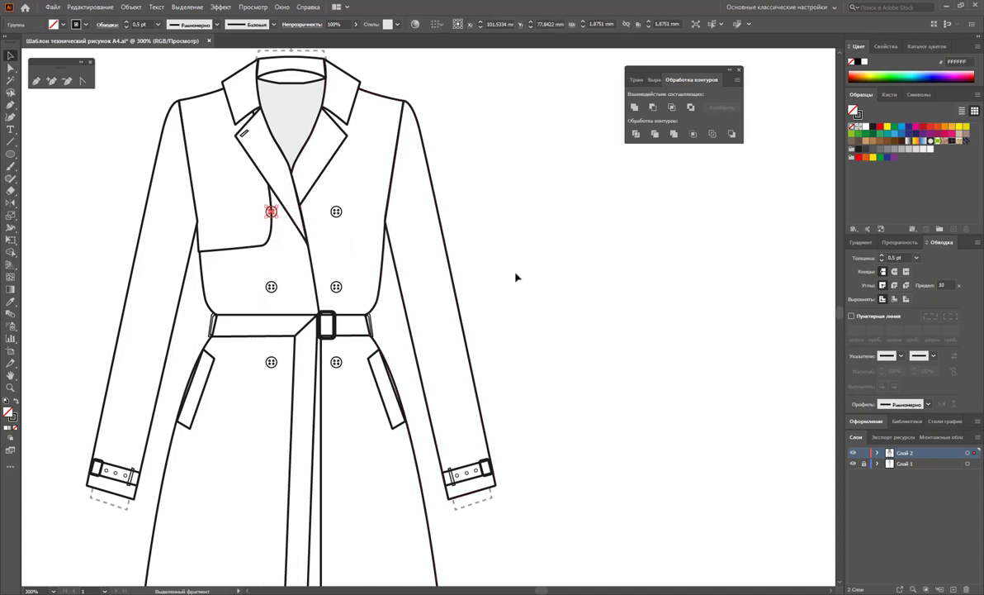
pyautogui.press('a')
pyautogui.press('v')
pyautogui.click(530, 279)
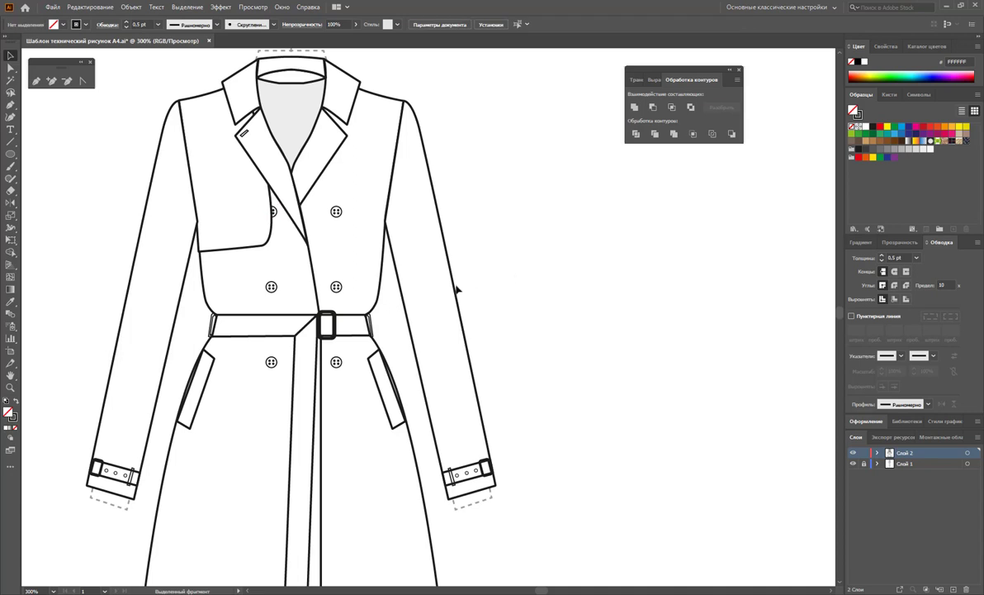
pyautogui.moveTo(336, 363)
pyautogui.mouseDown()
pyautogui.moveTo(273, 364)
pyautogui.moveTo(336, 286)
pyautogui.mouseUp()
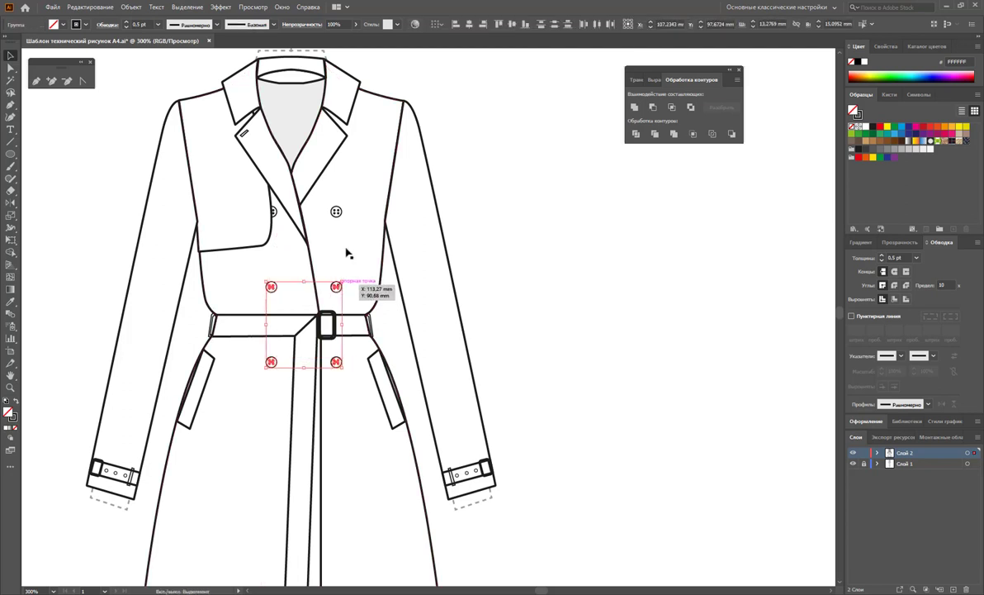
pyautogui.moveTo(343, 202); pyautogui.dragTo(269, 216)
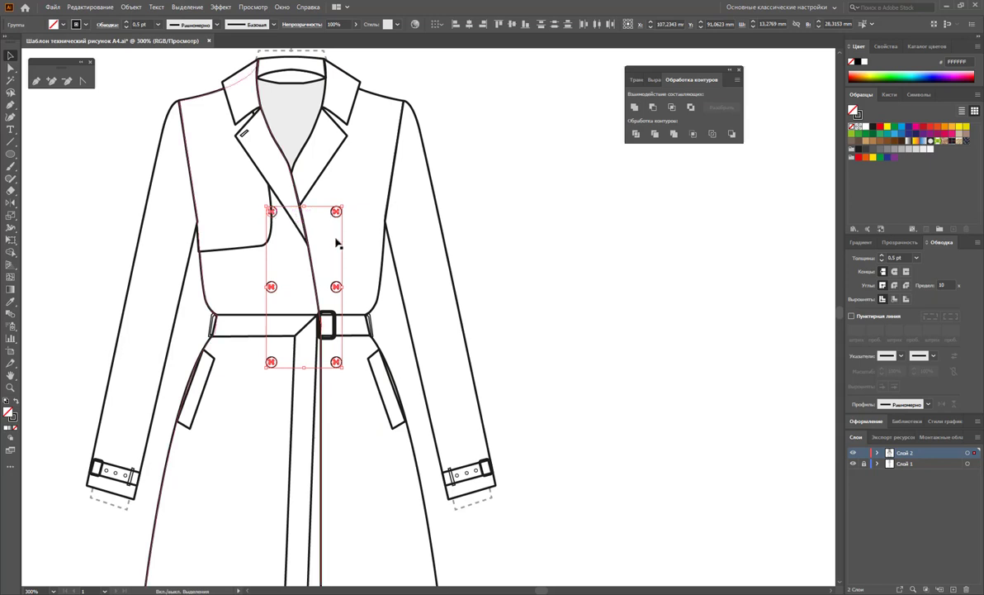
pyautogui.press('Left')
pyautogui.press('Left')
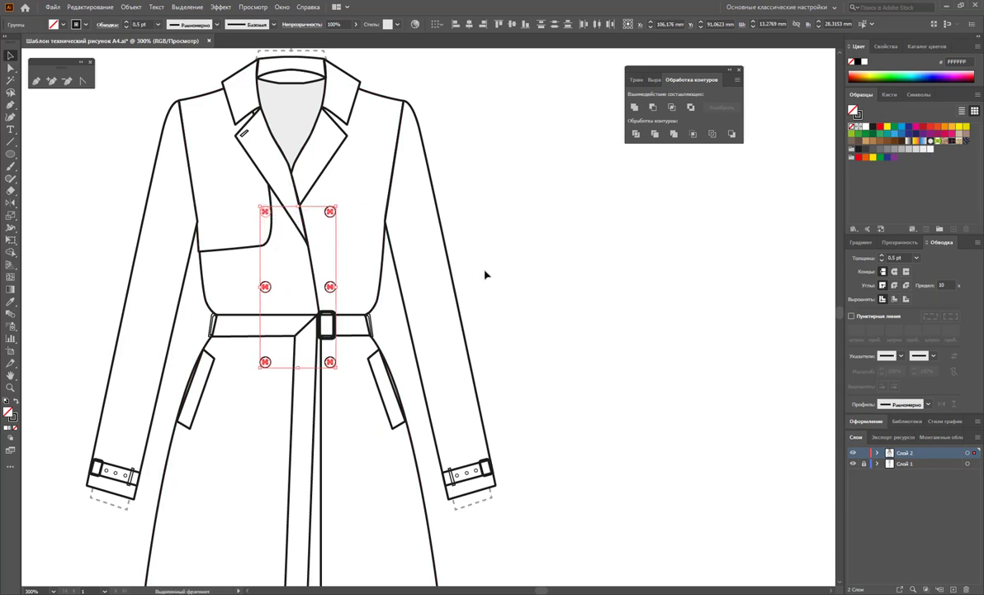
pyautogui.hotkey('ctrl', 'shift', 'a')
pyautogui.press('z')
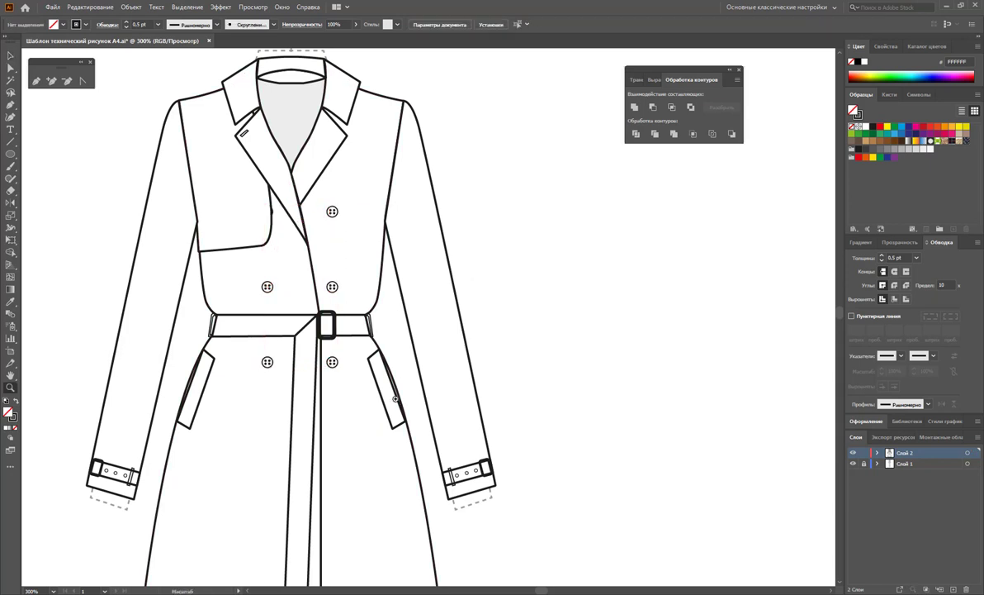
pyautogui.keyDown('alt'); pyautogui.click(403, 429); pyautogui.keyUp('alt')
# Step: Draw a black-filled strip from belt centre to hem at 20% opacity
pyautogui.keyDown('alt'); pyautogui.click(481, 399); pyautogui.keyUp('alt')
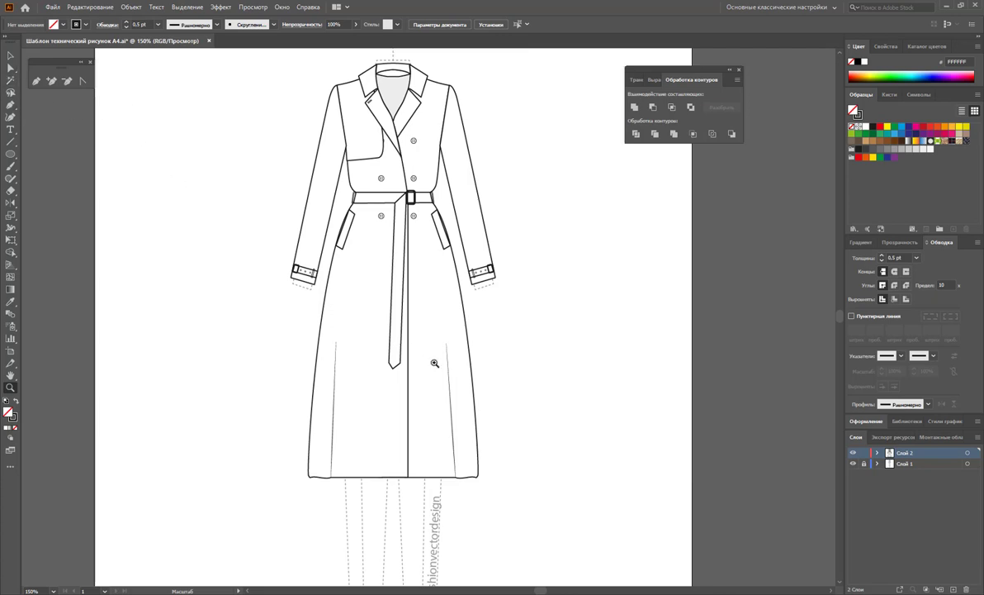
pyautogui.click(36, 80)
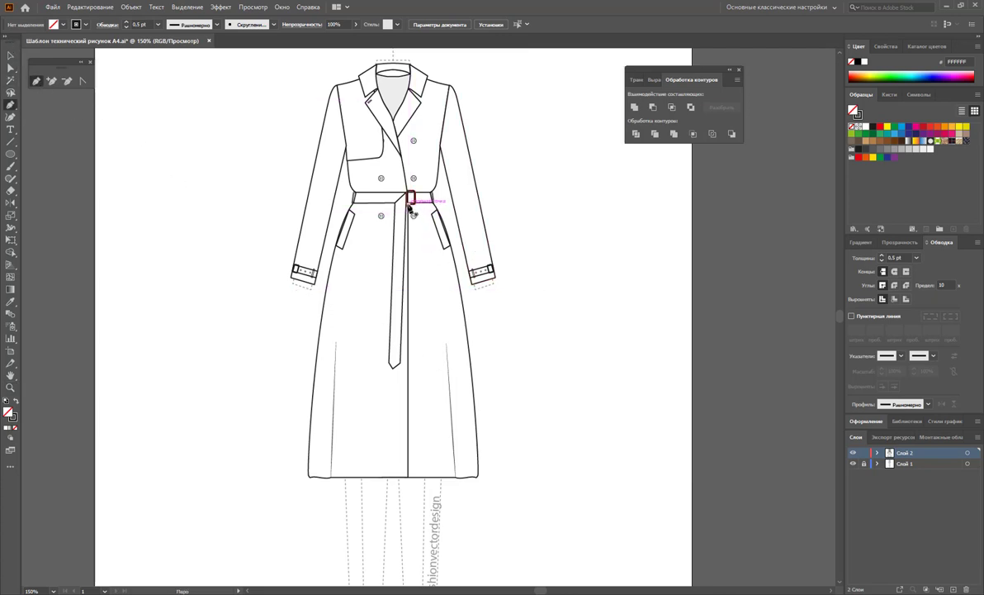
pyautogui.click(410, 199)
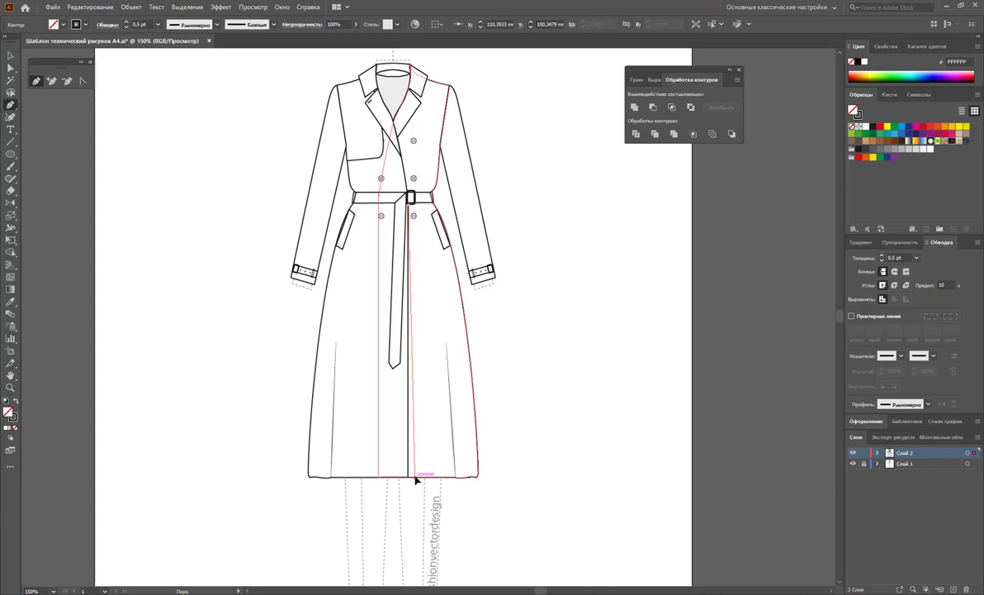
pyautogui.click(410, 479)
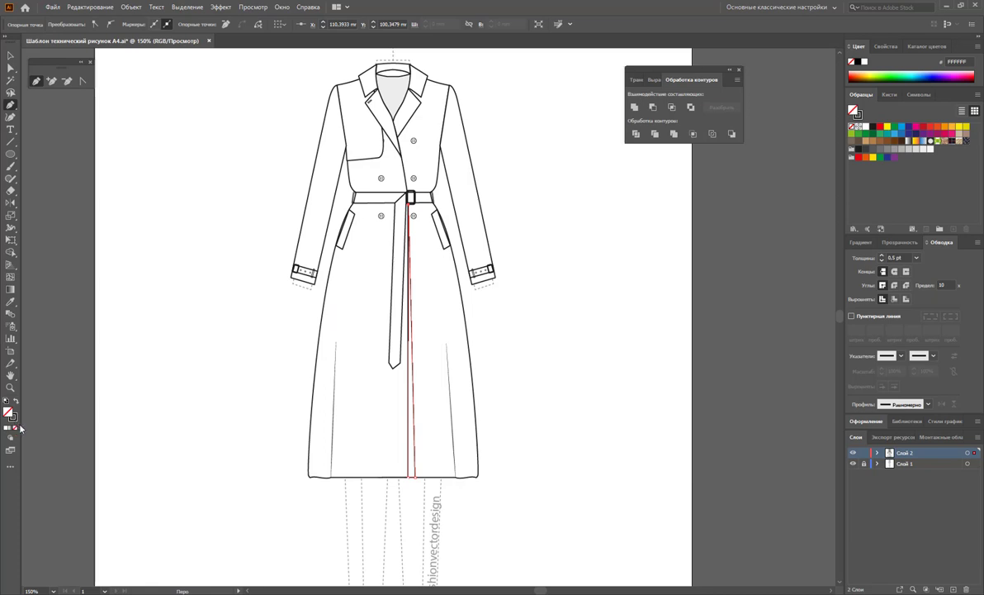
pyautogui.click(16, 402)
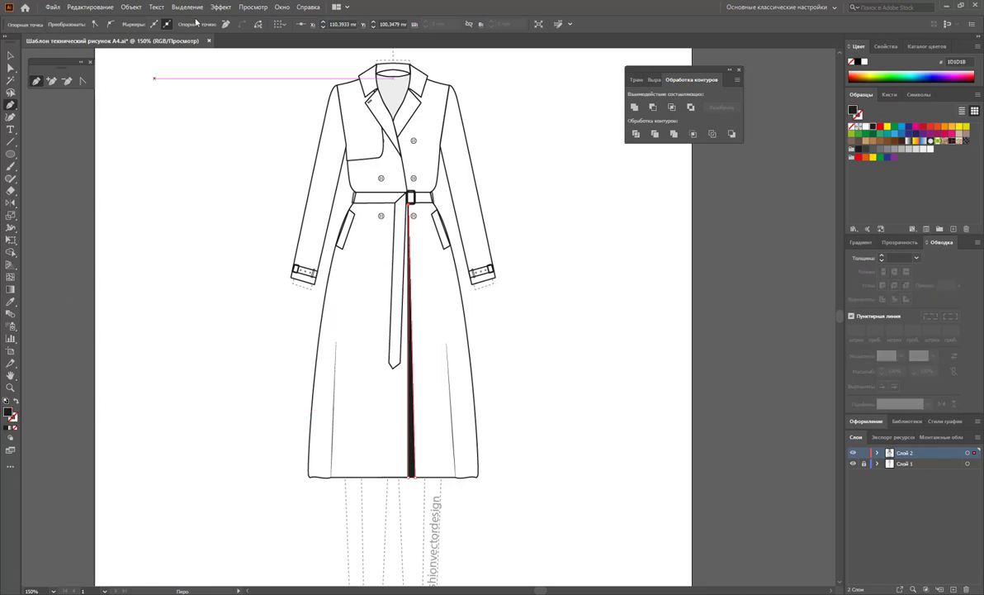
pyautogui.click(10, 58)
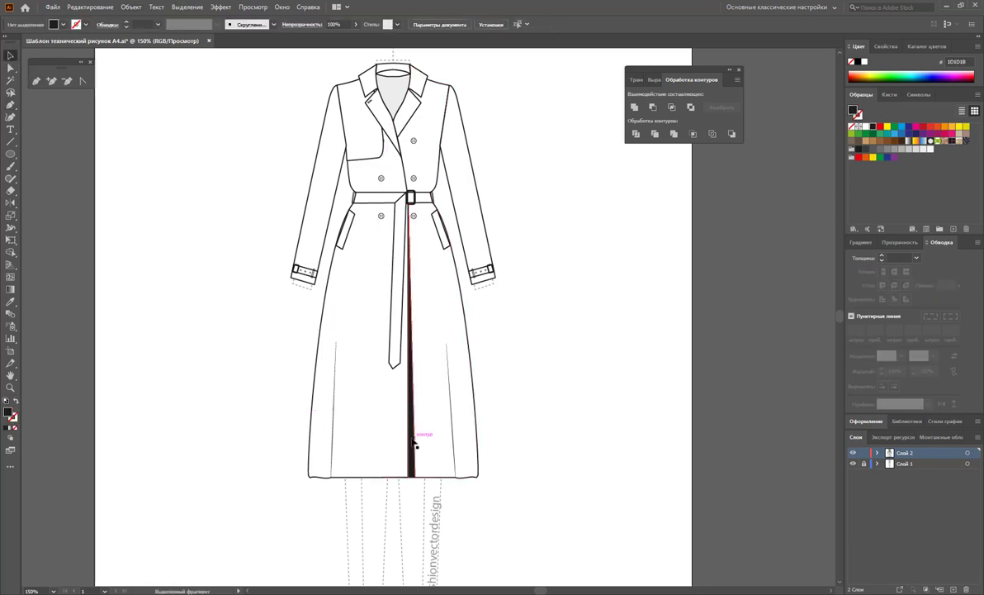
pyautogui.click(355, 26)
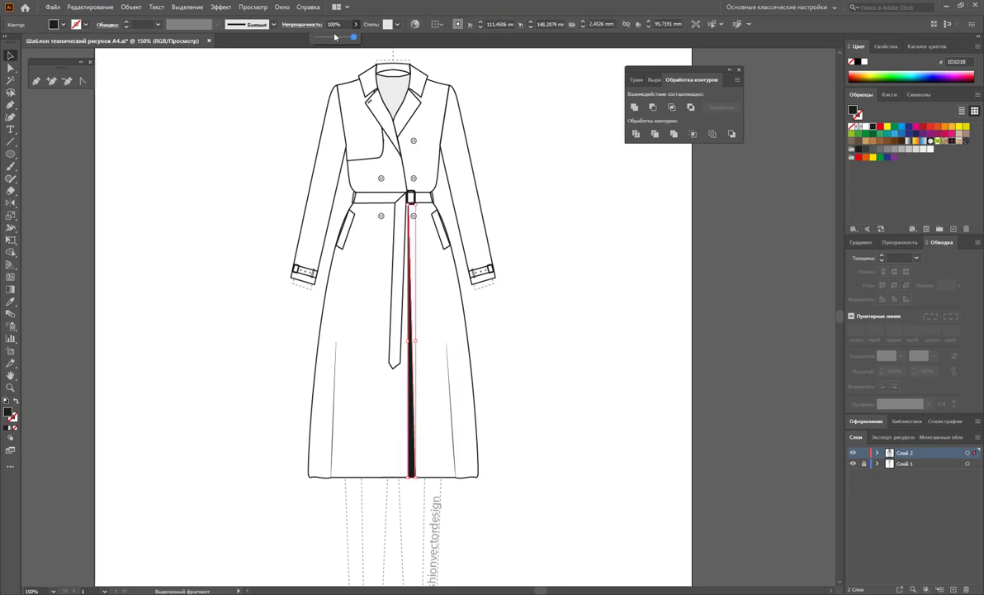
pyautogui.moveTo(335, 37); pyautogui.dragTo(326, 39)
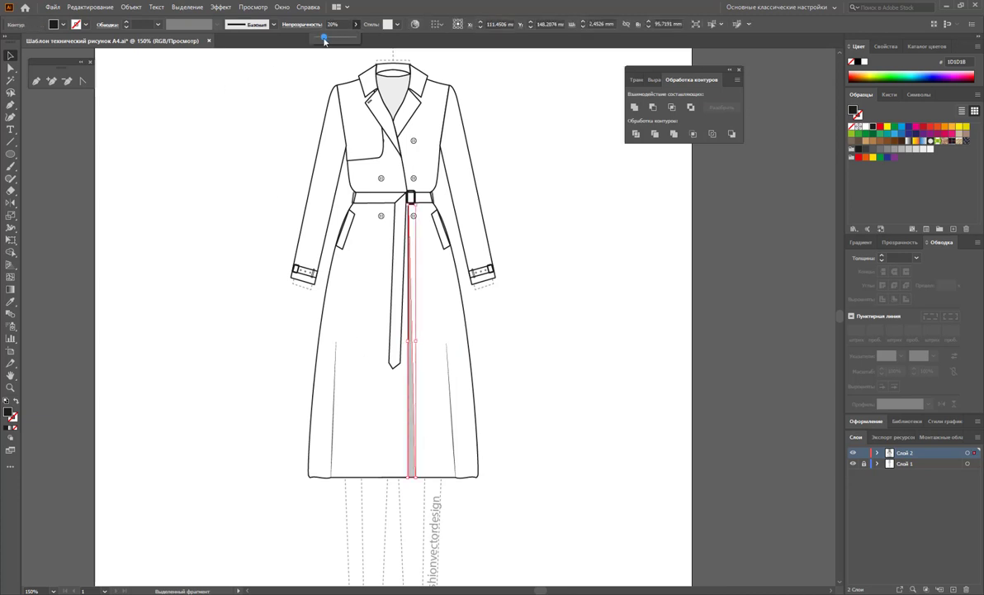
pyautogui.click(508, 155)
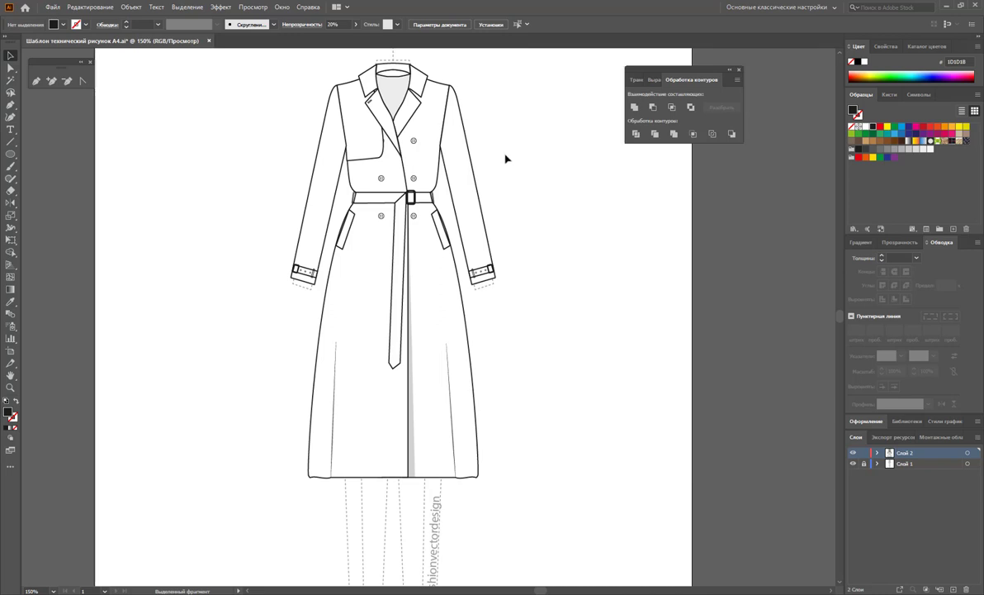
# Step: Draw a freehand line down the right slit to the hem, then zoom onto the hem
pyautogui.click(36, 80)
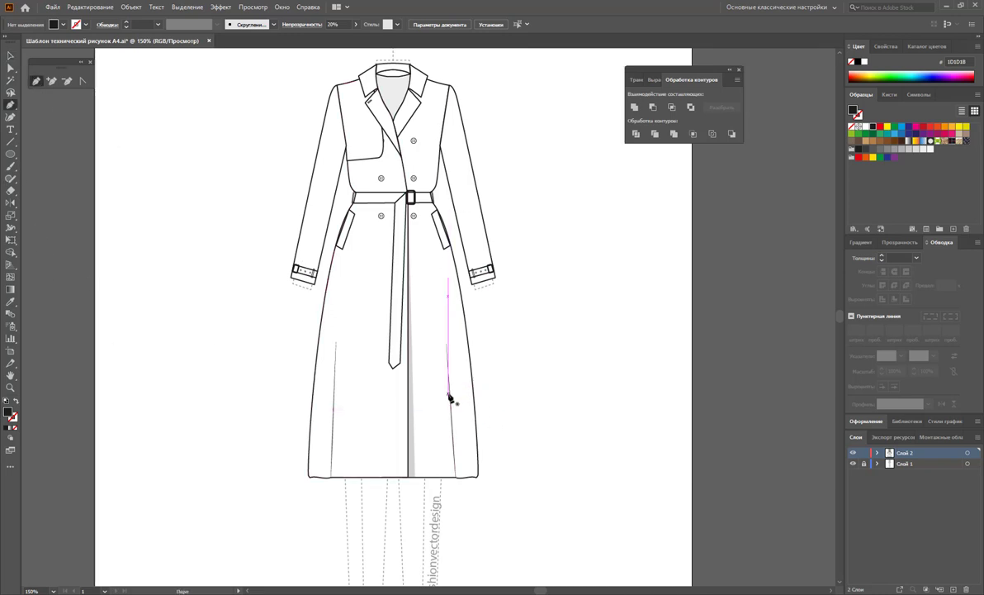
pyautogui.moveTo(450, 389); pyautogui.dragTo(452, 477)
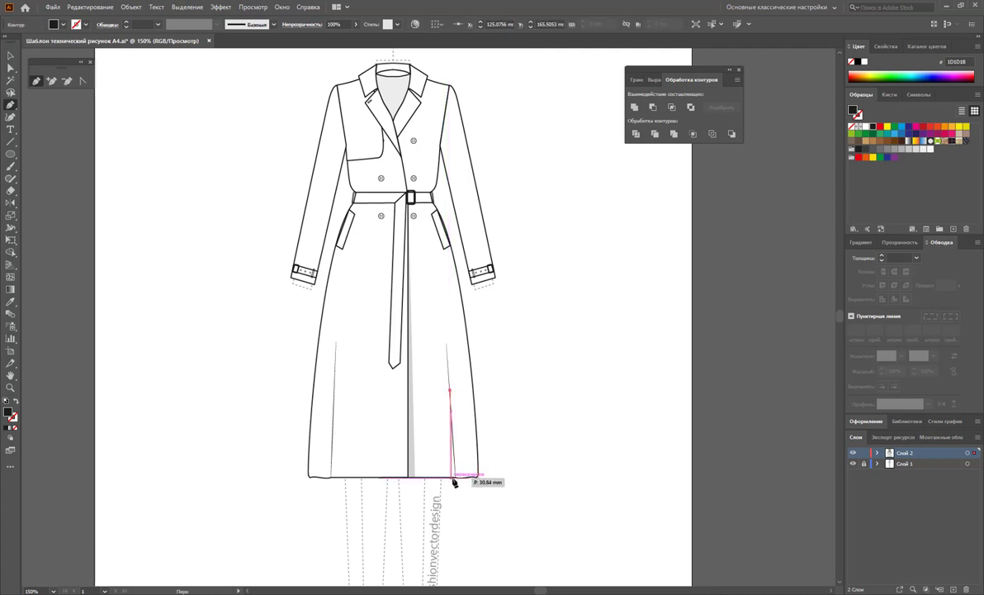
pyautogui.click(453, 478)
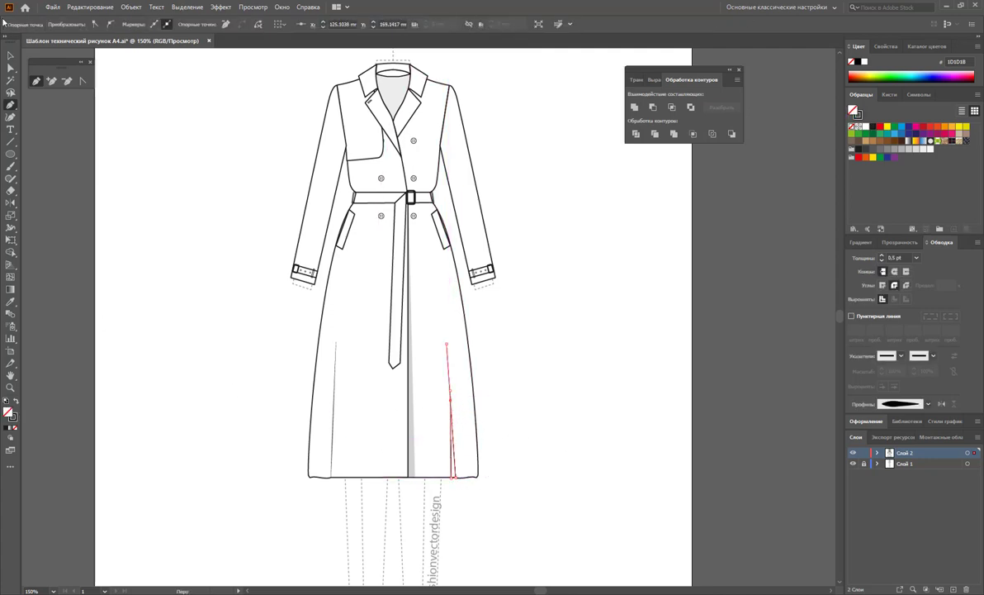
pyautogui.click(9, 57)
pyautogui.click(670, 417)
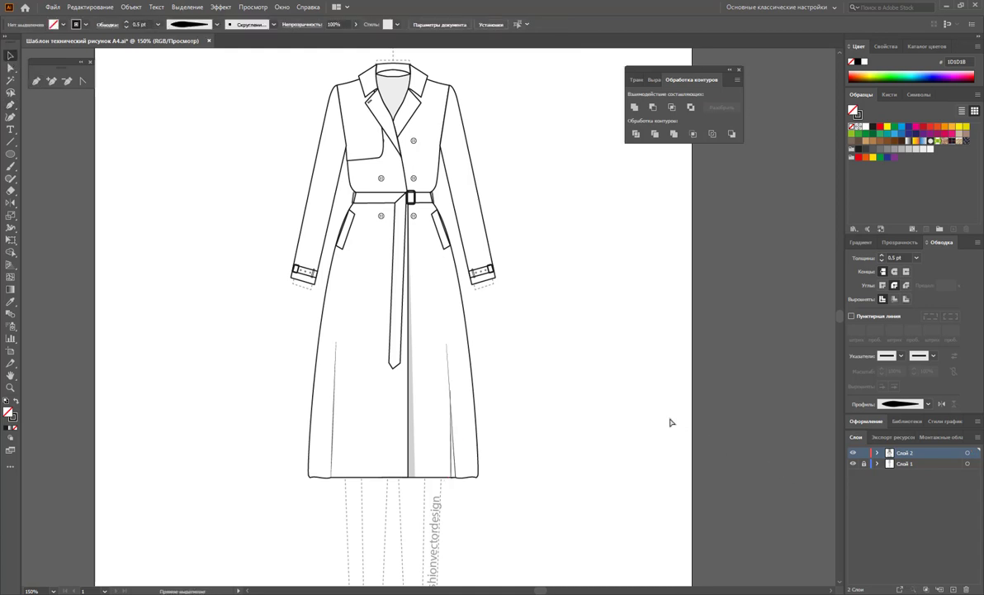
pyautogui.press('a')
pyautogui.hotkey('ctrl', 'a')
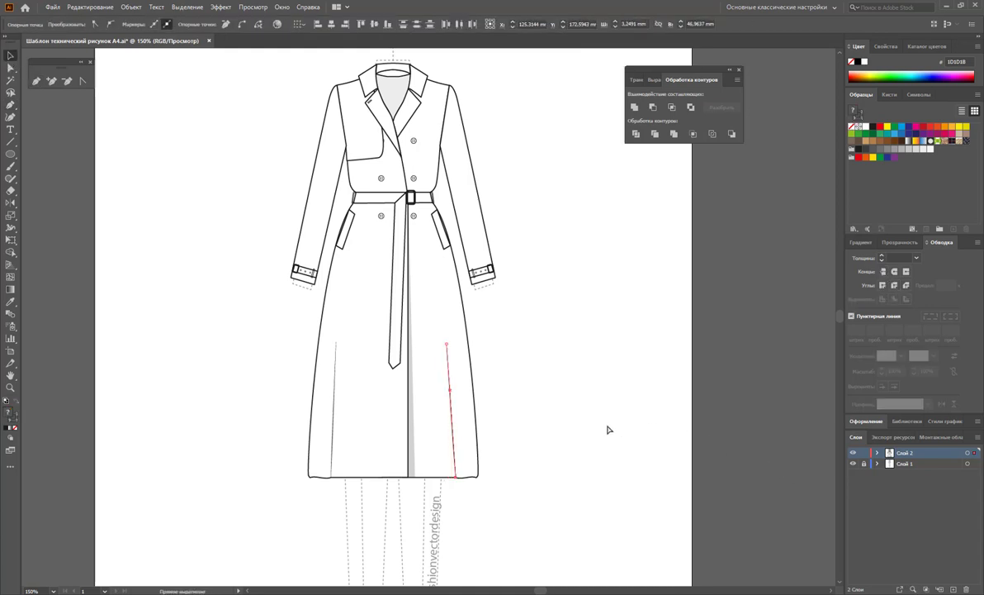
pyautogui.click(104, 452)
pyautogui.press('z')
pyautogui.moveTo(488, 501); pyautogui.dragTo(288, 340)
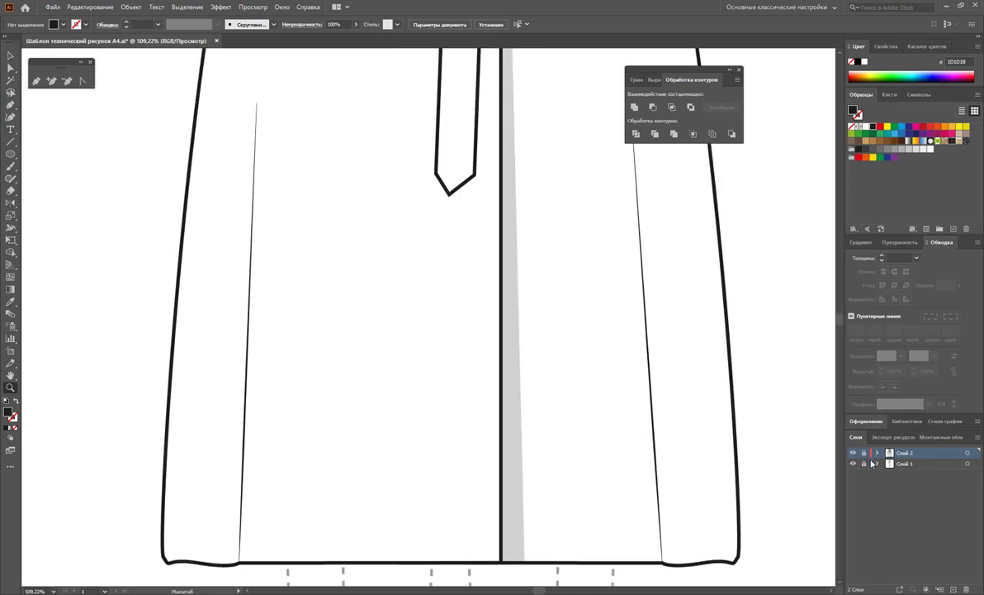
# Step: On a new layer, draw shading slivers along the right and left hem slits
pyautogui.click(954, 589)
pyautogui.click(36, 81)
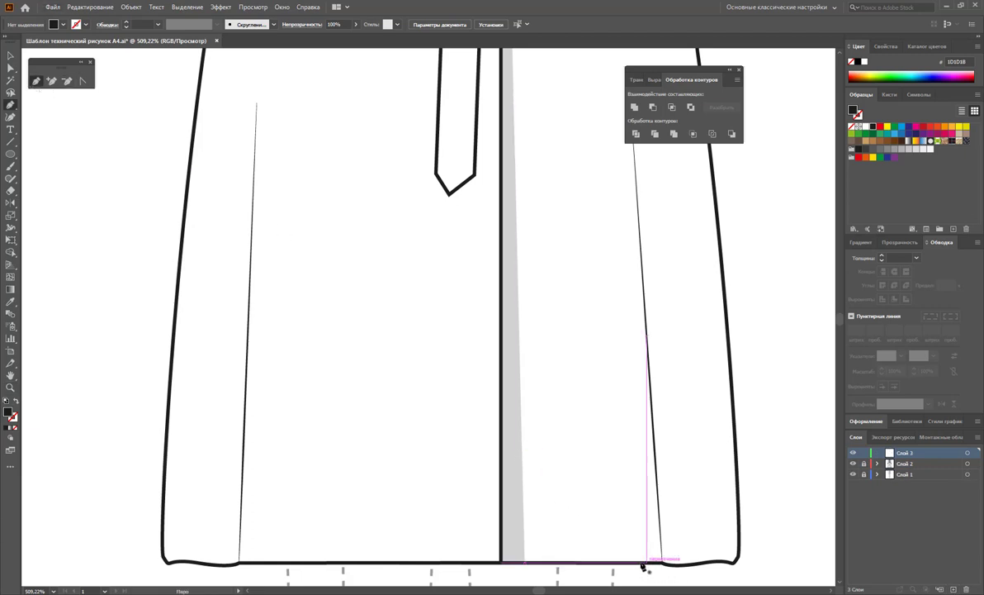
pyautogui.moveTo(641, 563)
pyautogui.mouseDown()
pyautogui.moveTo(661, 564)
pyautogui.moveTo(638, 583)
pyautogui.mouseUp()
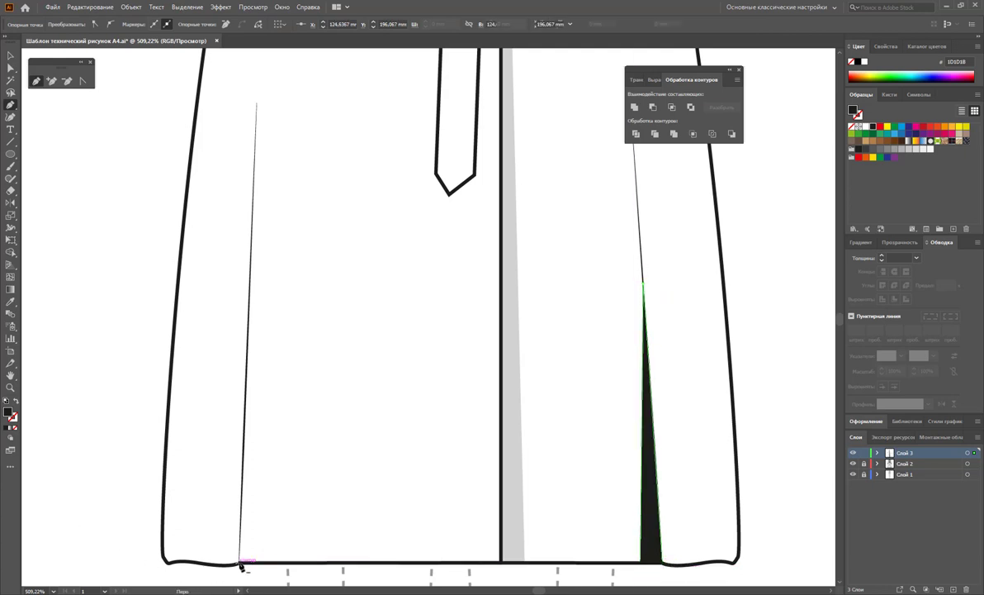
pyautogui.moveTo(240, 566)
pyautogui.mouseDown()
pyautogui.moveTo(259, 563)
pyautogui.moveTo(271, 498)
pyautogui.mouseUp()
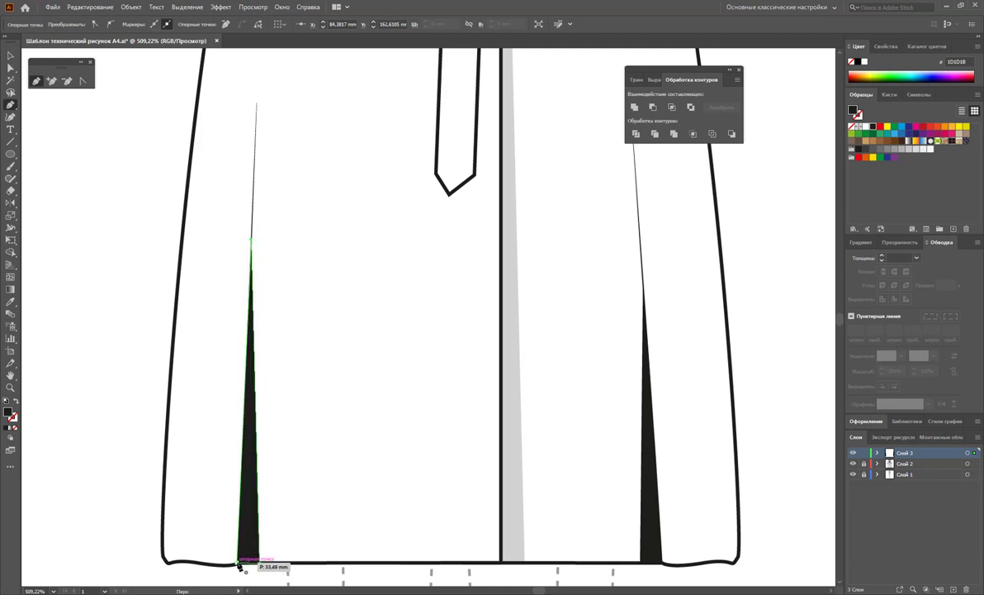
pyautogui.moveTo(272, 499); pyautogui.dragTo(241, 565)
# Step: Set both hem slivers to 10% opacity
pyautogui.click(10, 55)
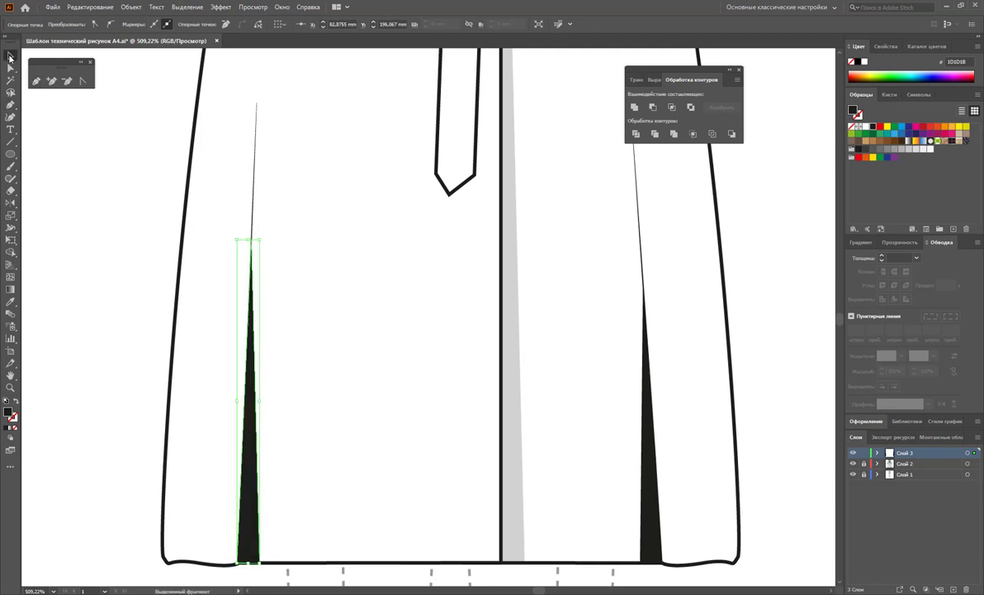
pyautogui.keyDown('shift'); pyautogui.click(649, 495); pyautogui.keyUp('shift')
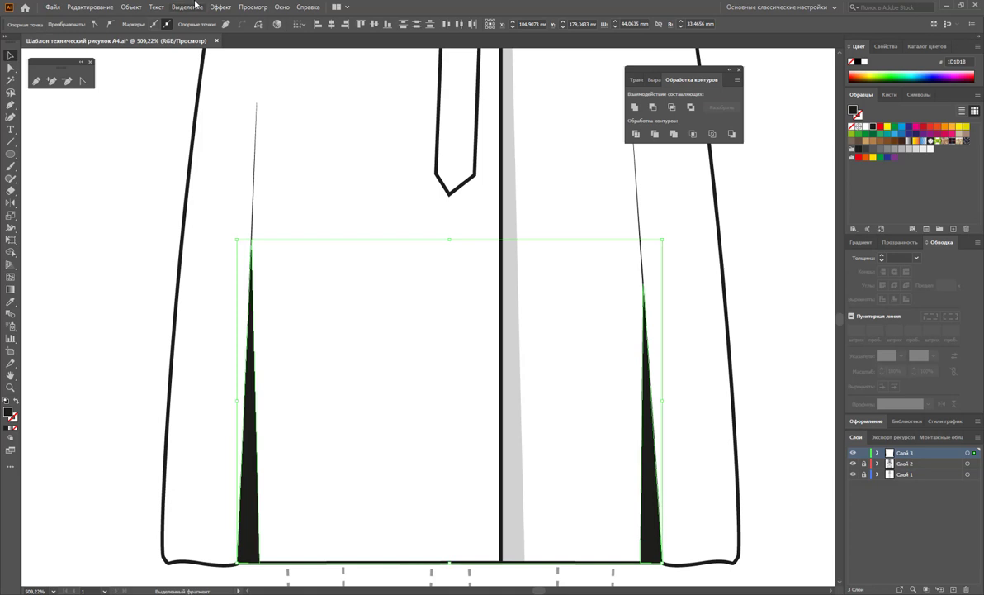
pyautogui.click(52, 115)
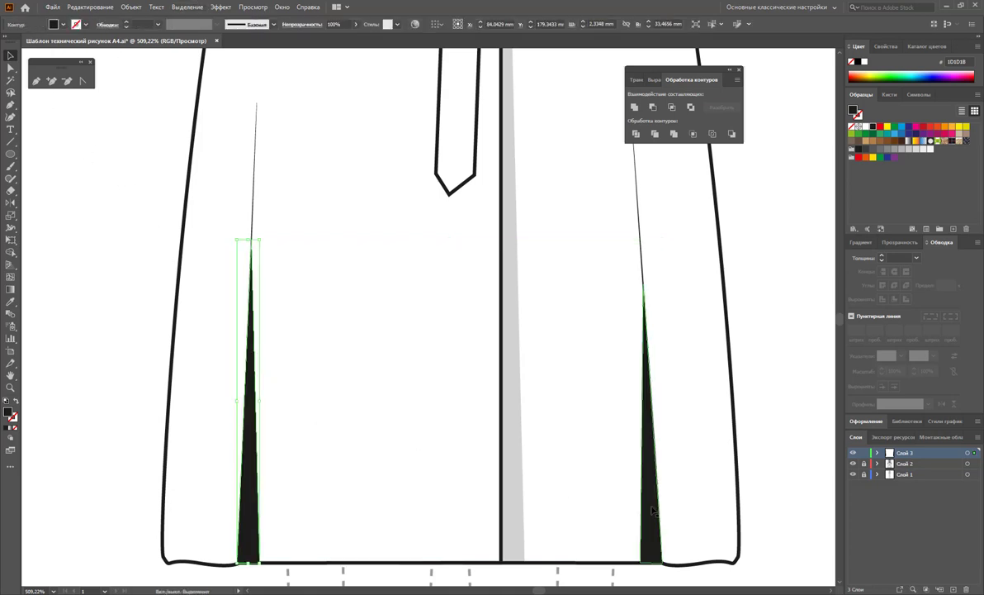
pyautogui.keyDown('shift'); pyautogui.click(648, 488); pyautogui.keyUp('shift')
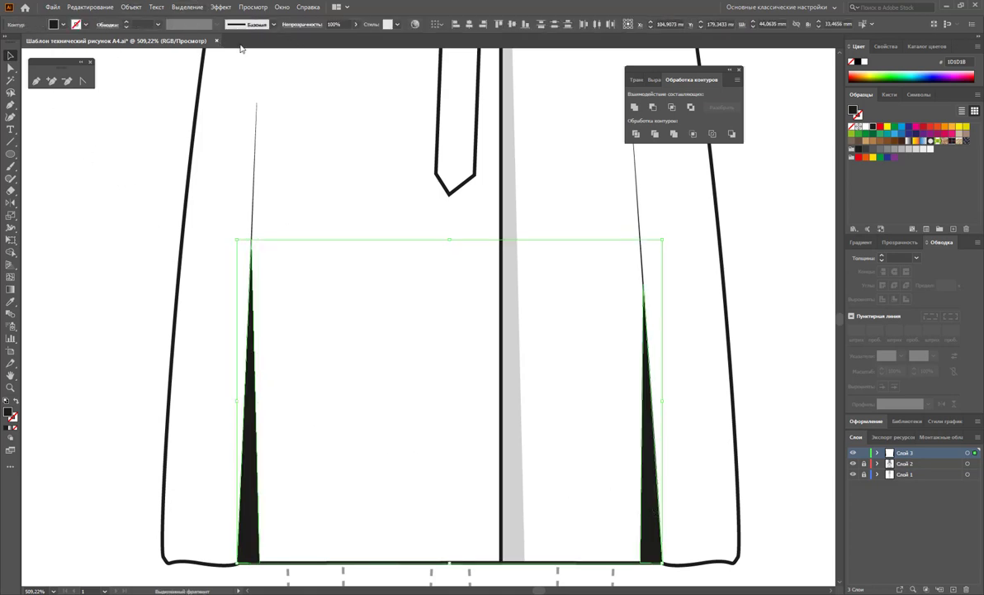
pyautogui.click(355, 26)
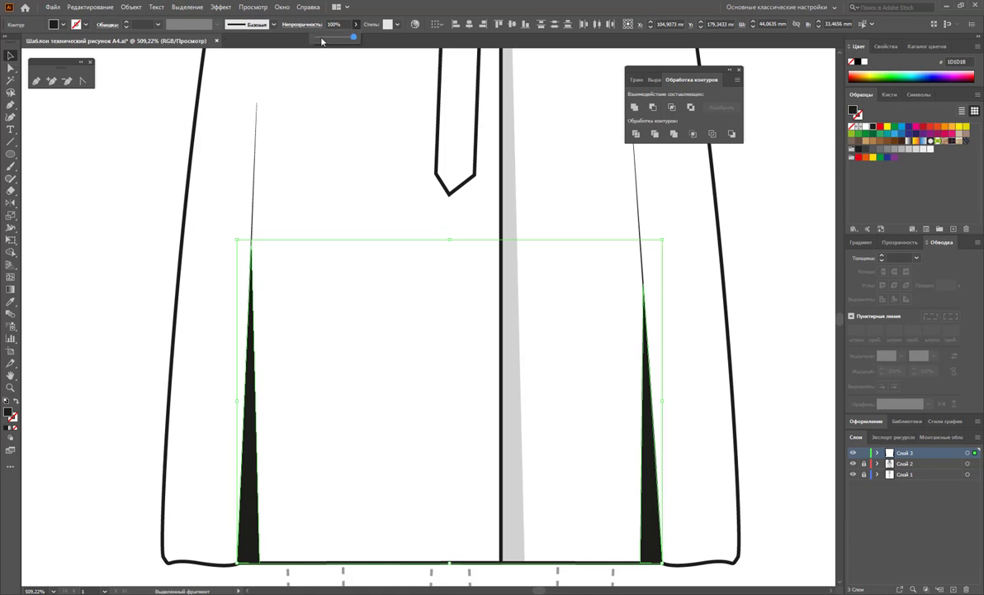
pyautogui.click(322, 38)
pyautogui.click(450, 362)
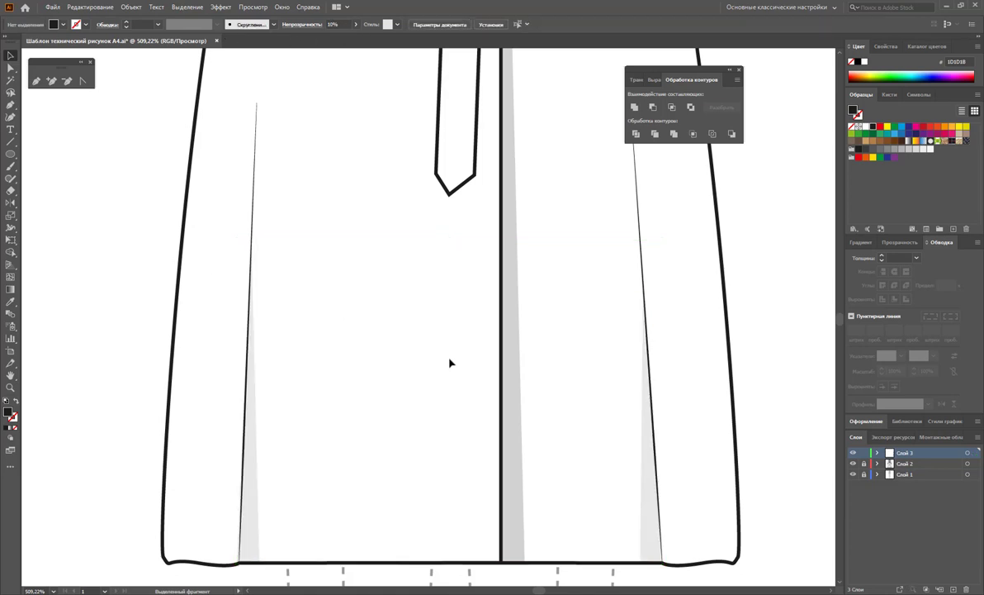
pyautogui.press('z')
pyautogui.scroll(5, 536, 310)
# Step: Trace a shadow shape beside the hanging belt end, adjusting its tip anchor
pyautogui.keyDown('alt'); pyautogui.click(550, 285); pyautogui.keyUp('alt')
pyautogui.scroll(2, 429, 252)
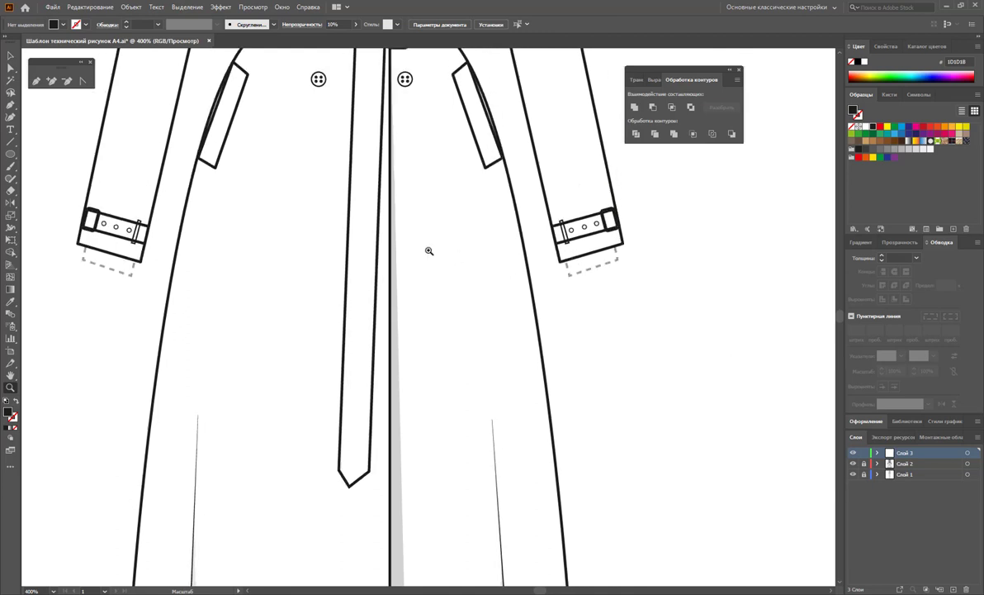
pyautogui.scroll(2, 379, 219)
pyautogui.press('p')
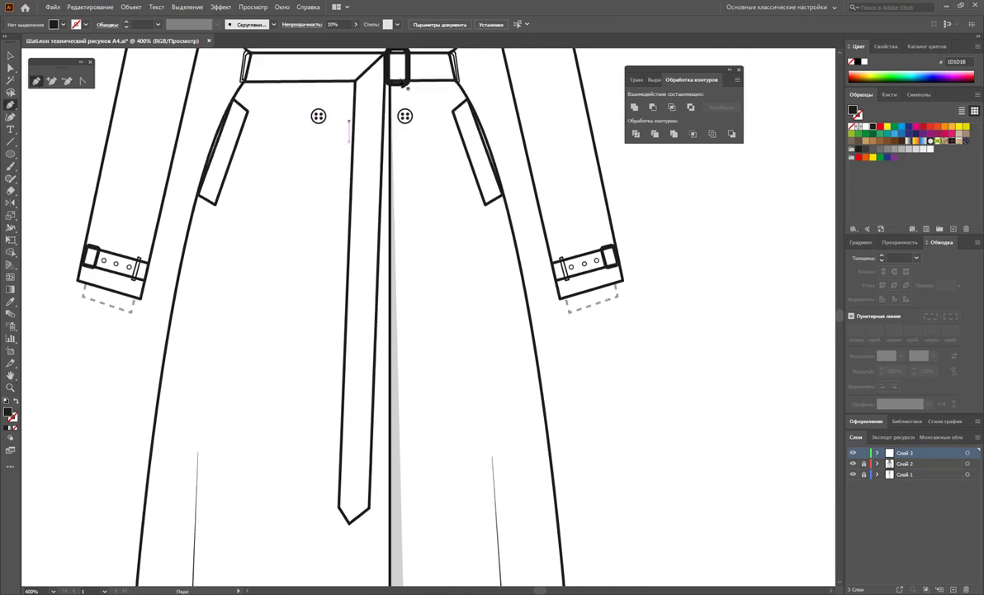
pyautogui.click(386, 84)
pyautogui.click(386, 491)
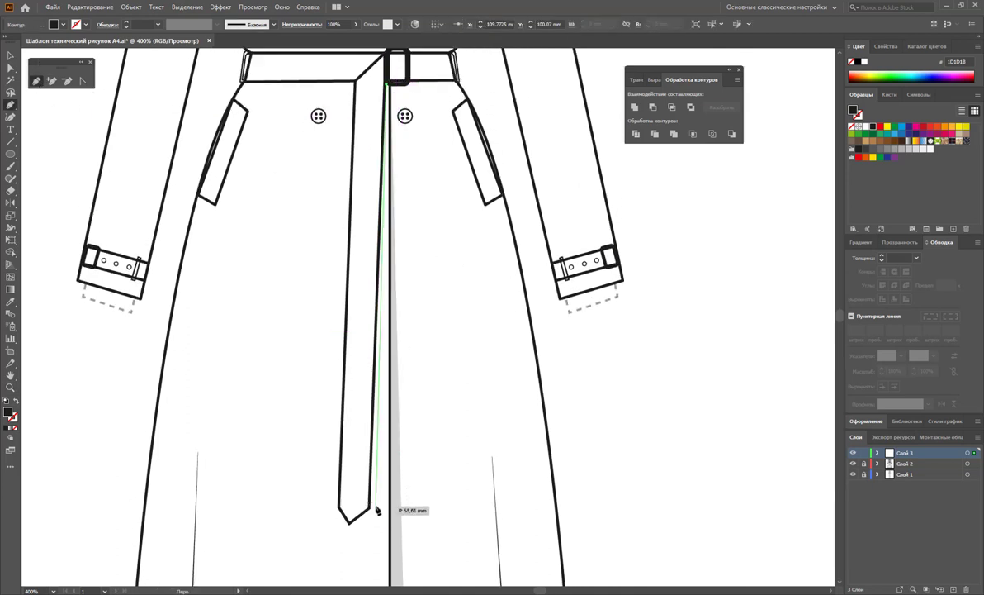
pyautogui.click(376, 512)
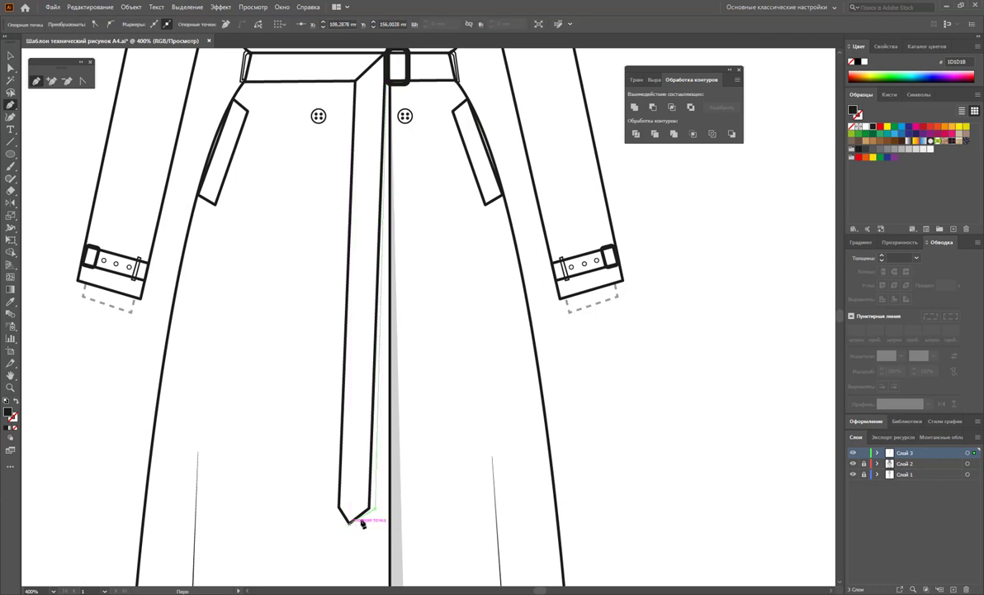
pyautogui.click(350, 523)
pyautogui.hotkey('ctrl', 'z')
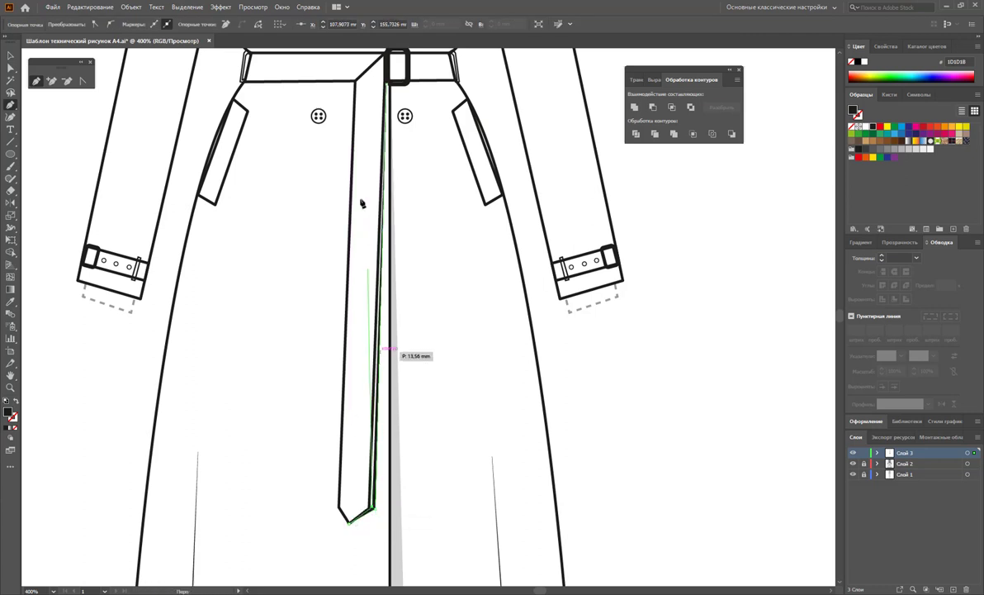
pyautogui.click(388, 87)
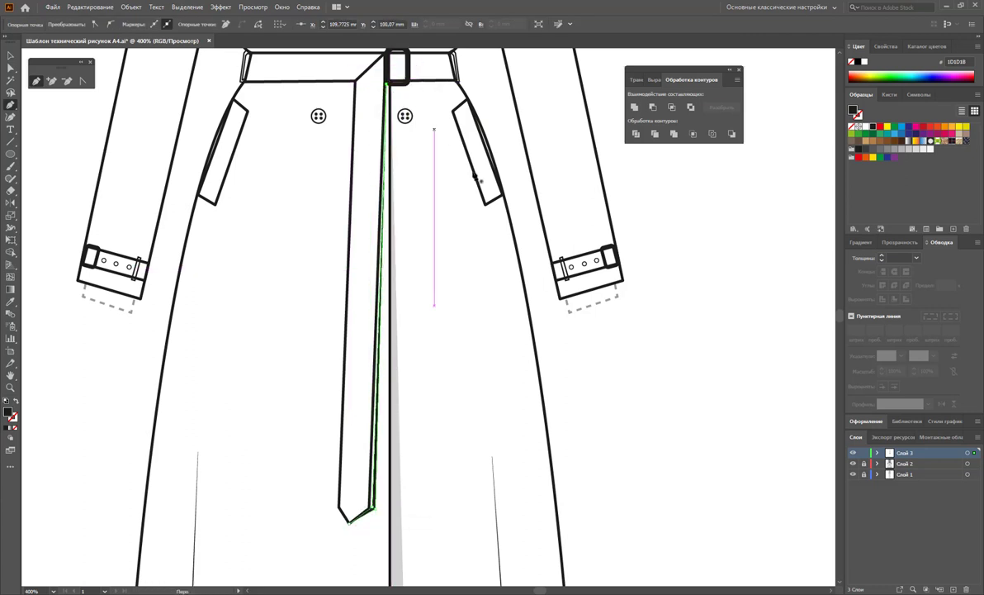
pyautogui.click(10, 68)
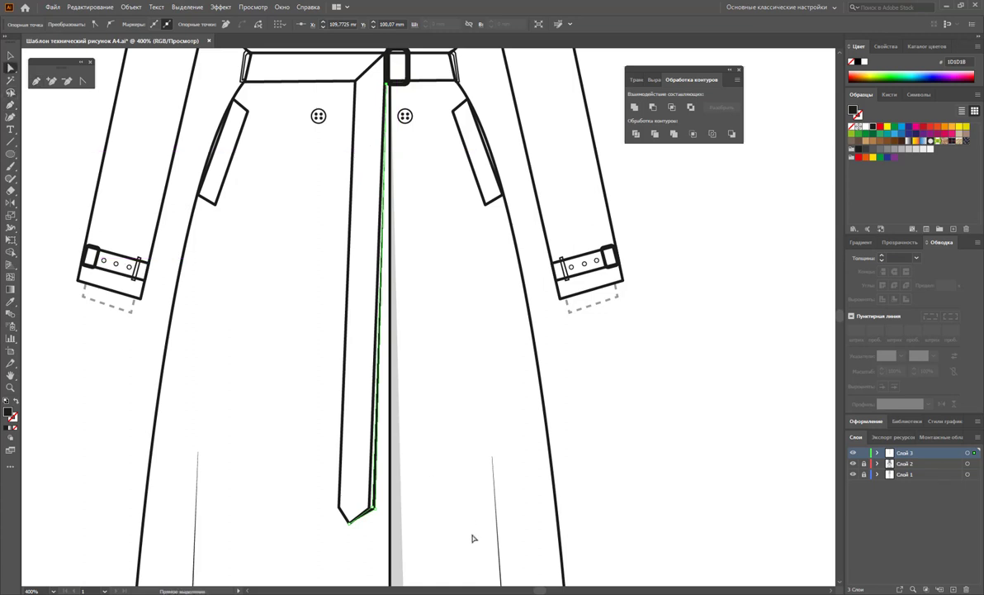
pyautogui.moveTo(373, 509); pyautogui.dragTo(370, 512)
# Step: Set the belt shadow's opacity to 42%
pyautogui.click(11, 55)
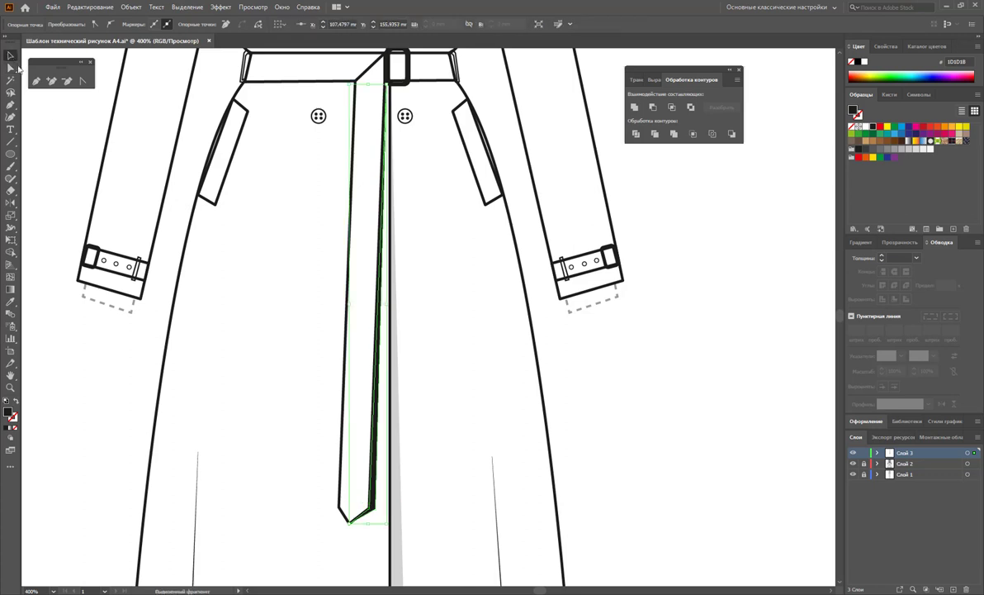
pyautogui.click(163, 357)
pyautogui.click(356, 481)
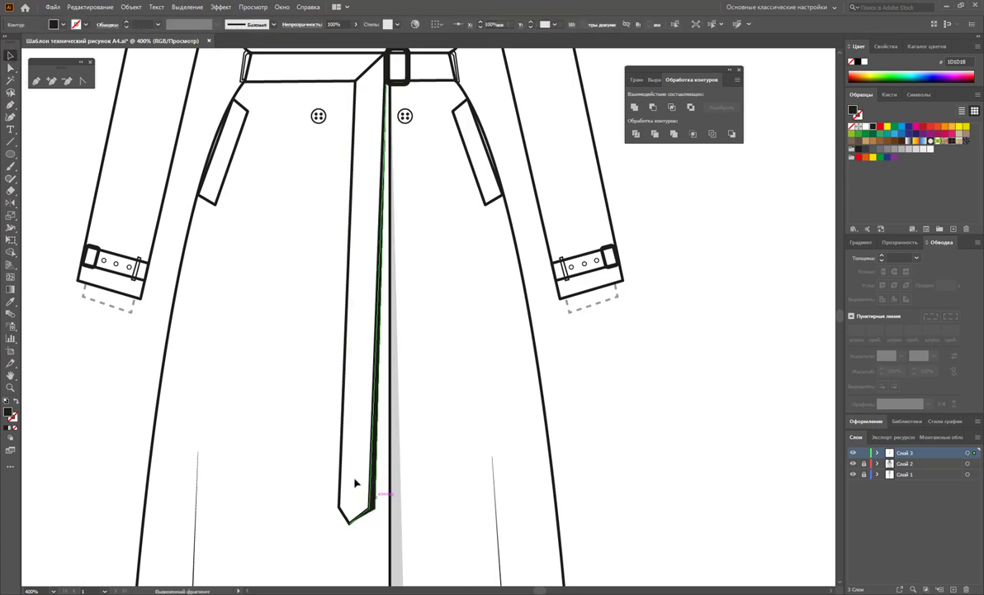
pyautogui.click(356, 24)
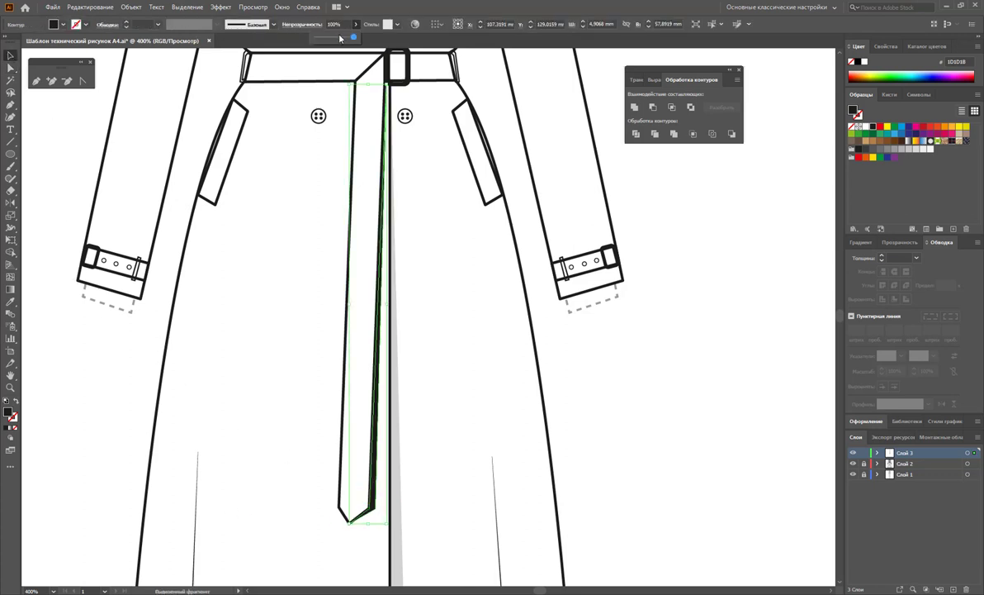
pyautogui.moveTo(355, 38); pyautogui.dragTo(331, 38)
pyautogui.click(579, 434)
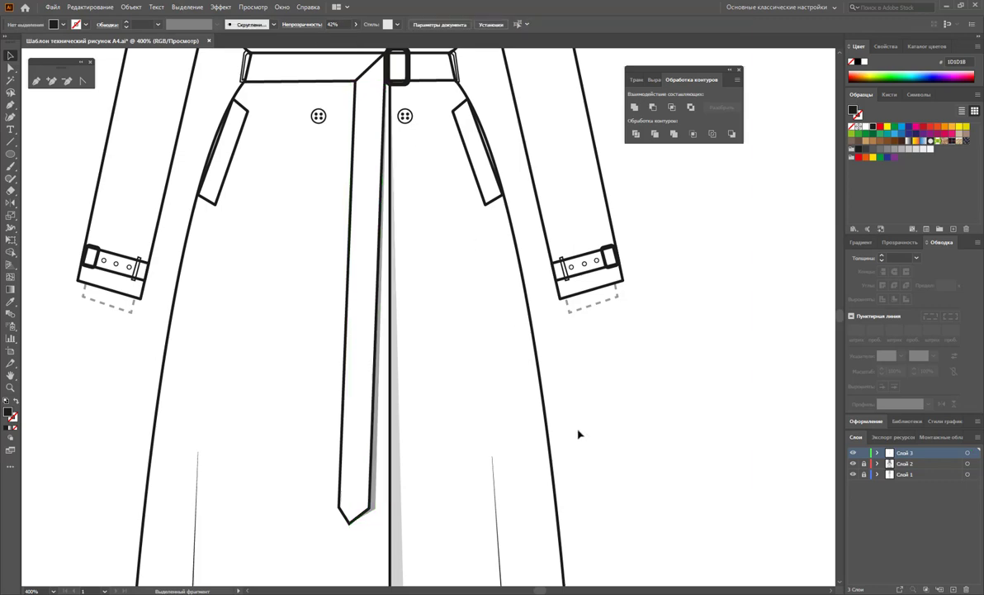
# Step: Draw a shadow shape along the left inner edge of the collar with the Pen tool
pyautogui.scroll(2, 545, 380)
pyautogui.scroll(3, 540, 373)
pyautogui.scroll(3, 539, 377)
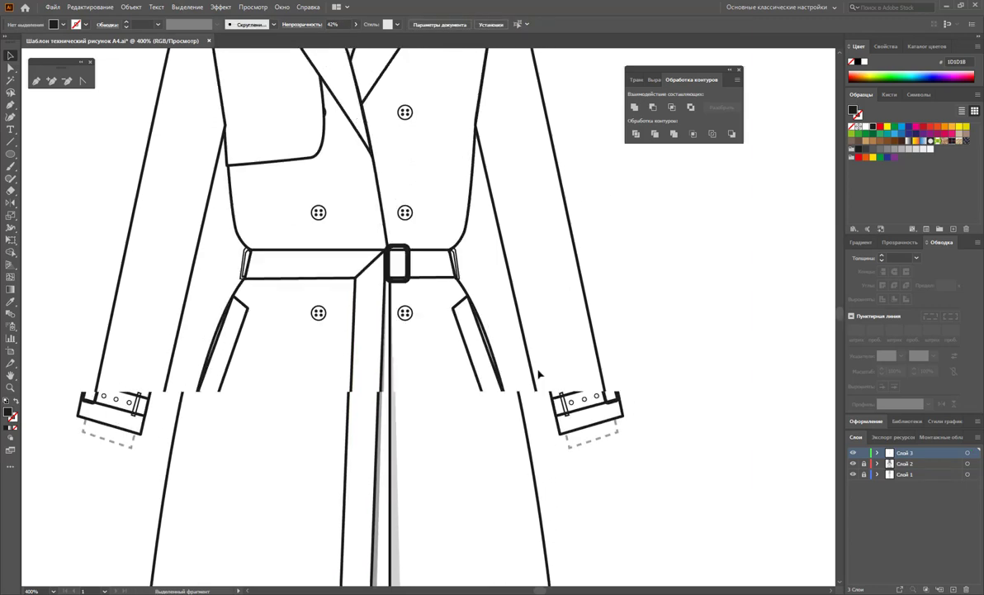
pyautogui.scroll(2, 538, 375)
pyautogui.scroll(1, 520, 364)
pyautogui.keyDown('alt'); pyautogui.click(447, 291); pyautogui.keyUp('alt')
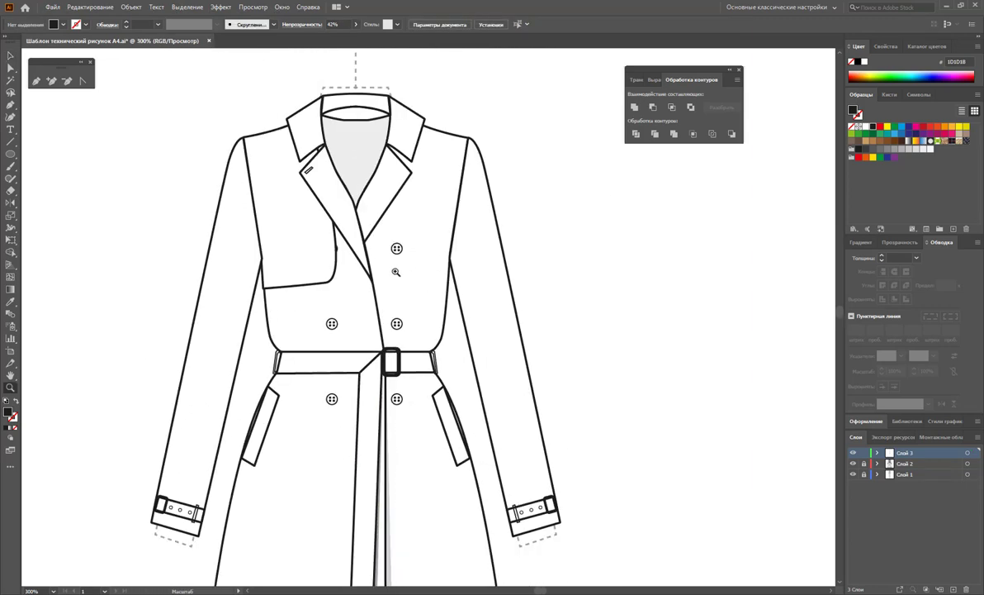
pyautogui.scroll(1, 427, 304)
pyautogui.moveTo(388, 380); pyautogui.dragTo(252, 123)
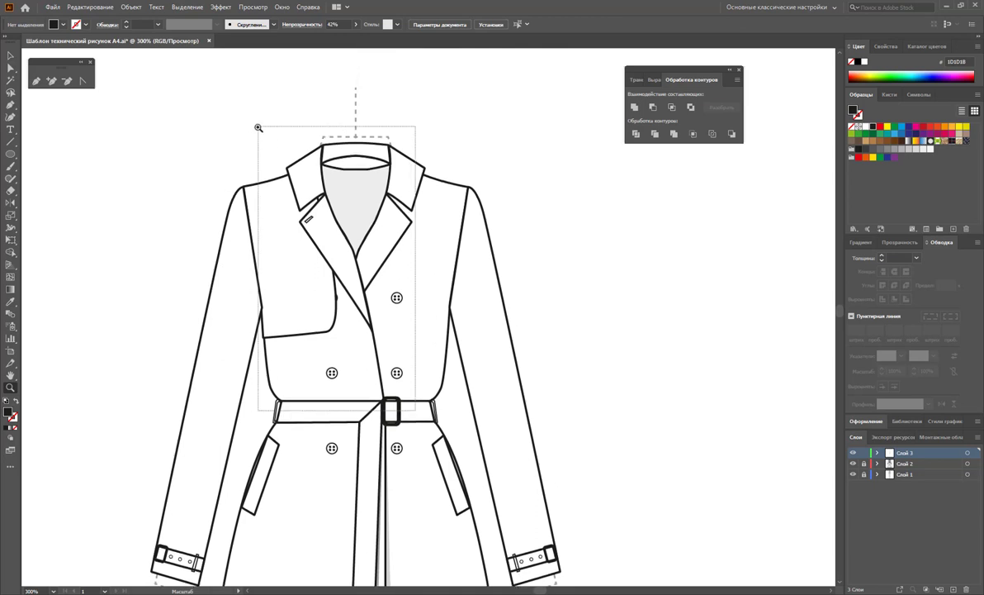
pyautogui.scroll(-1, 488, 300)
pyautogui.click(35, 80)
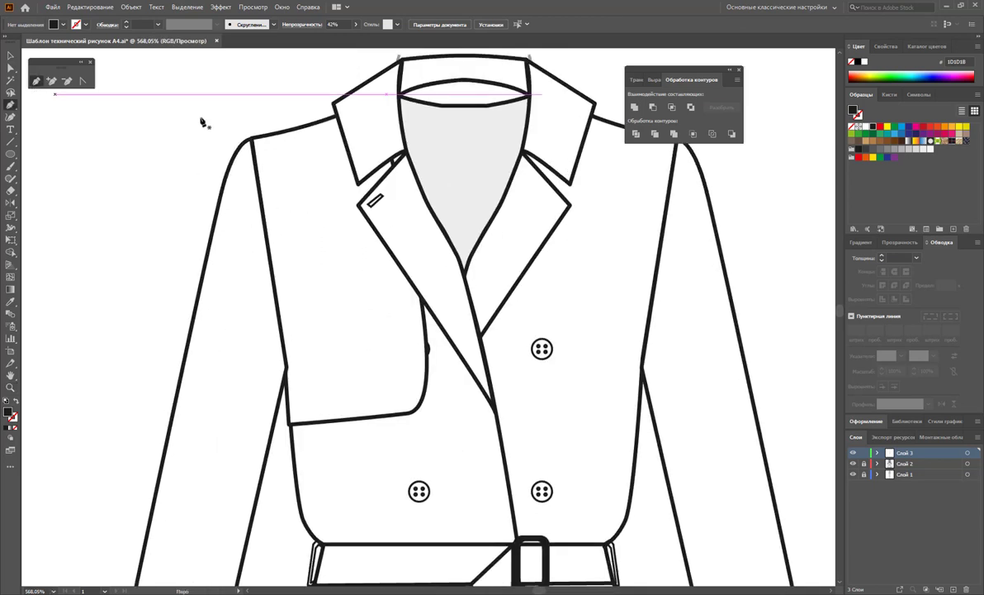
pyautogui.moveTo(423, 104); pyautogui.dragTo(453, 81)
pyautogui.click(446, 183)
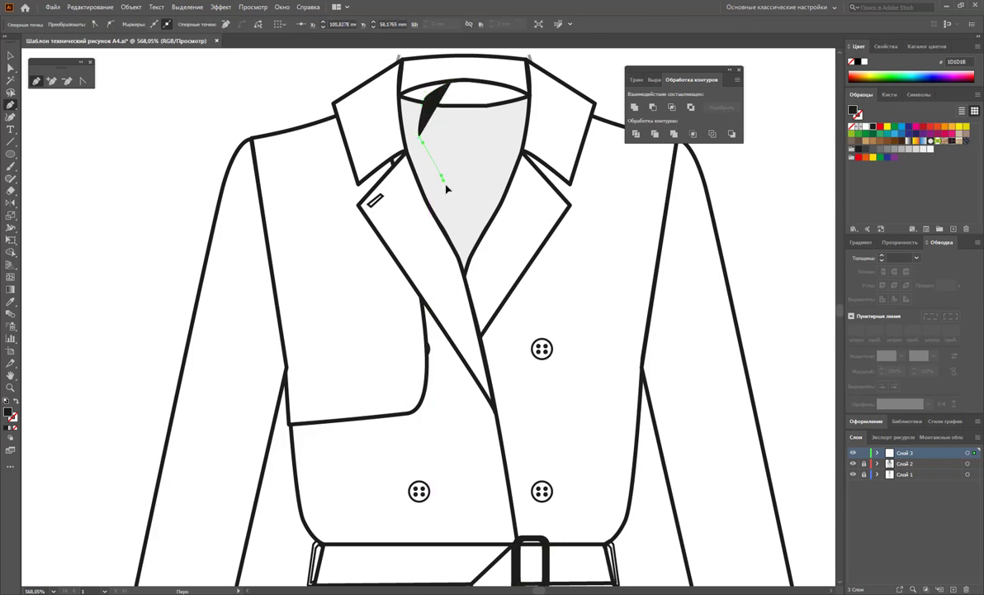
pyautogui.click(464, 268)
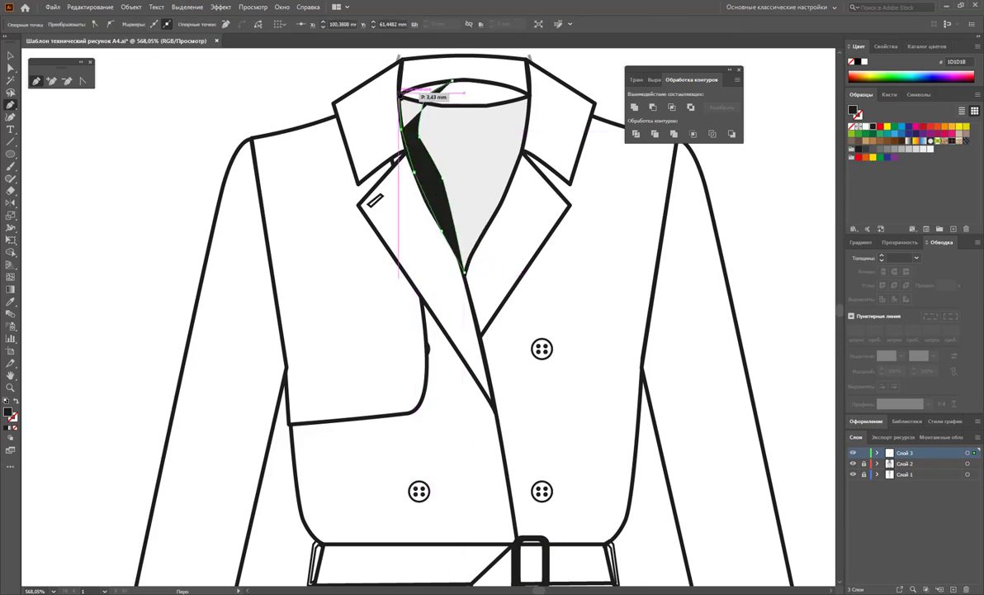
pyautogui.moveTo(400, 59); pyautogui.dragTo(403, 64)
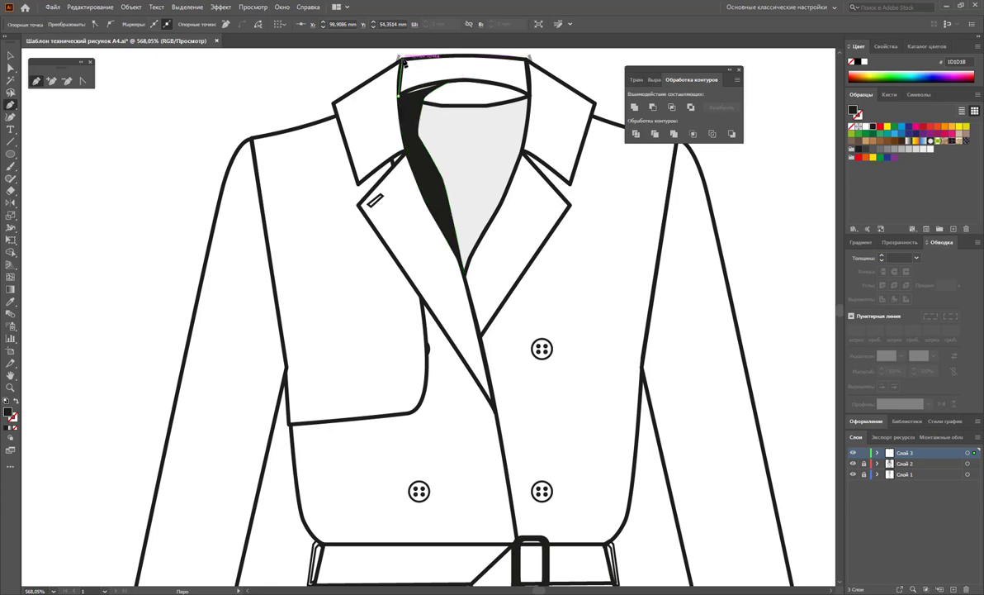
pyautogui.click(450, 56)
pyautogui.scroll(2, 450, 56)
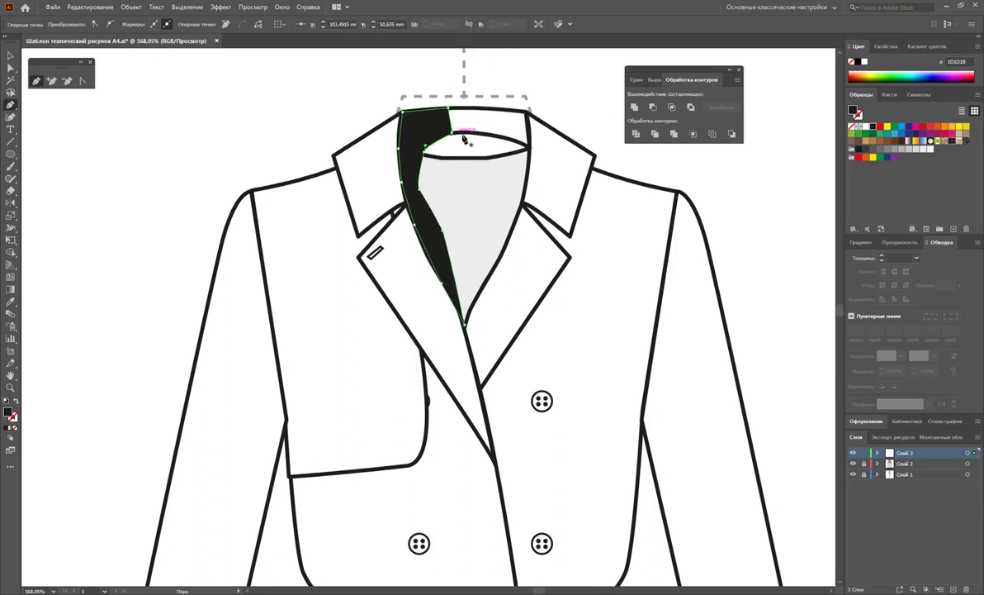
# Step: Set the collar shadow's opacity to 22%
pyautogui.click(13, 58)
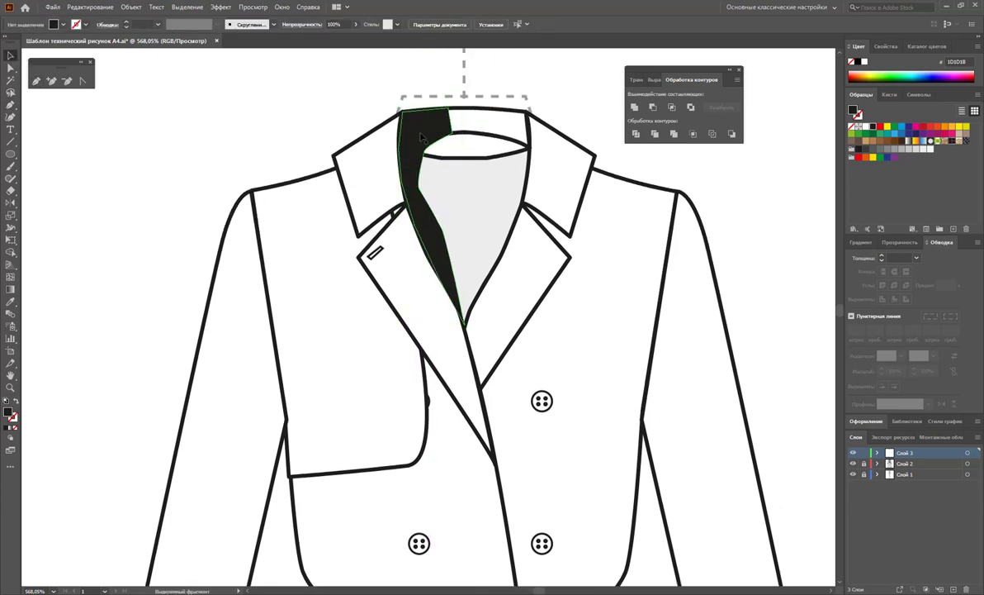
pyautogui.click(356, 25)
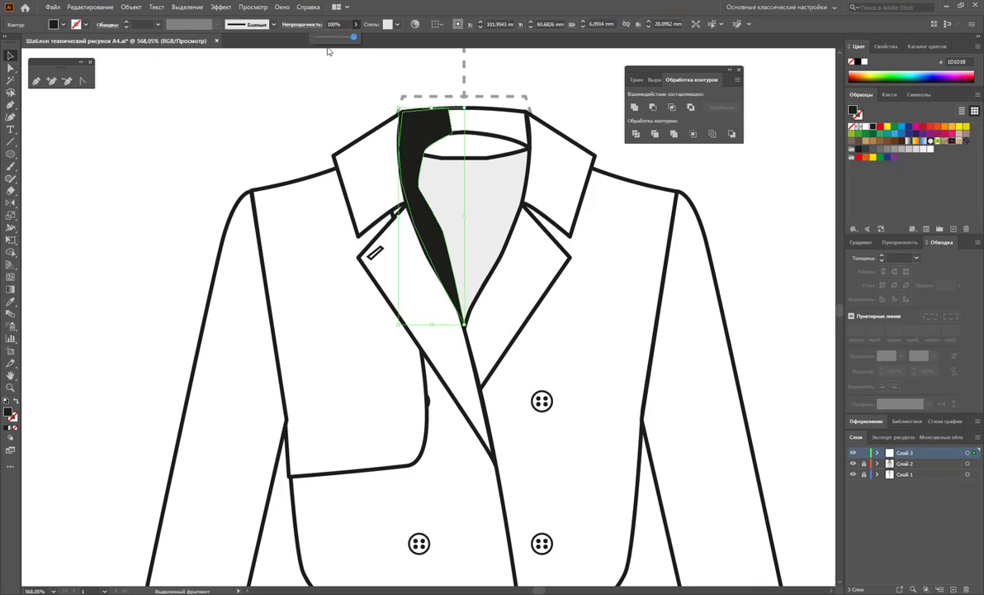
pyautogui.click(325, 39)
pyautogui.click(297, 121)
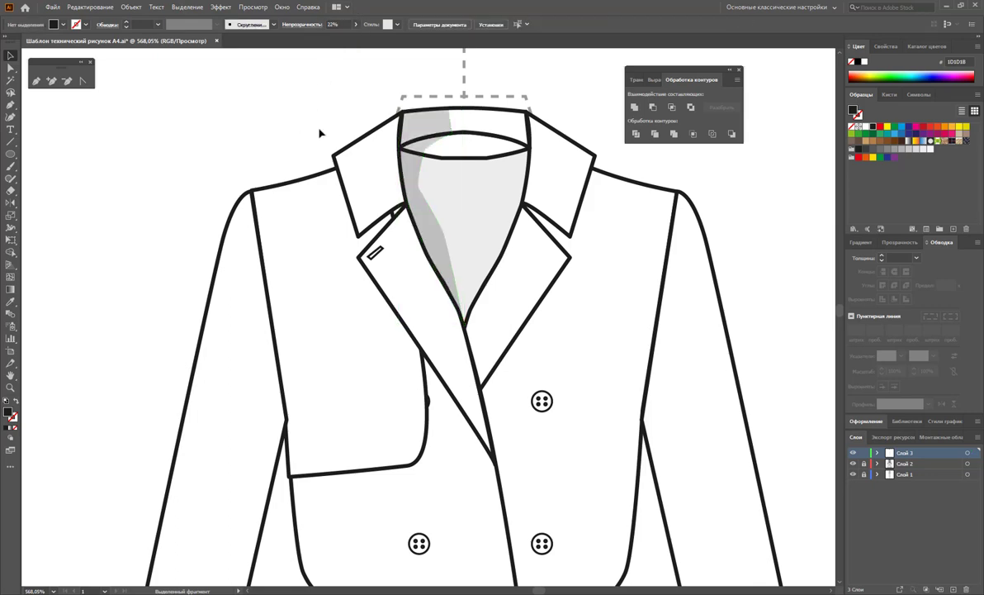
pyautogui.scroll(-3, 381, 172)
pyautogui.scroll(-3, 381, 173)
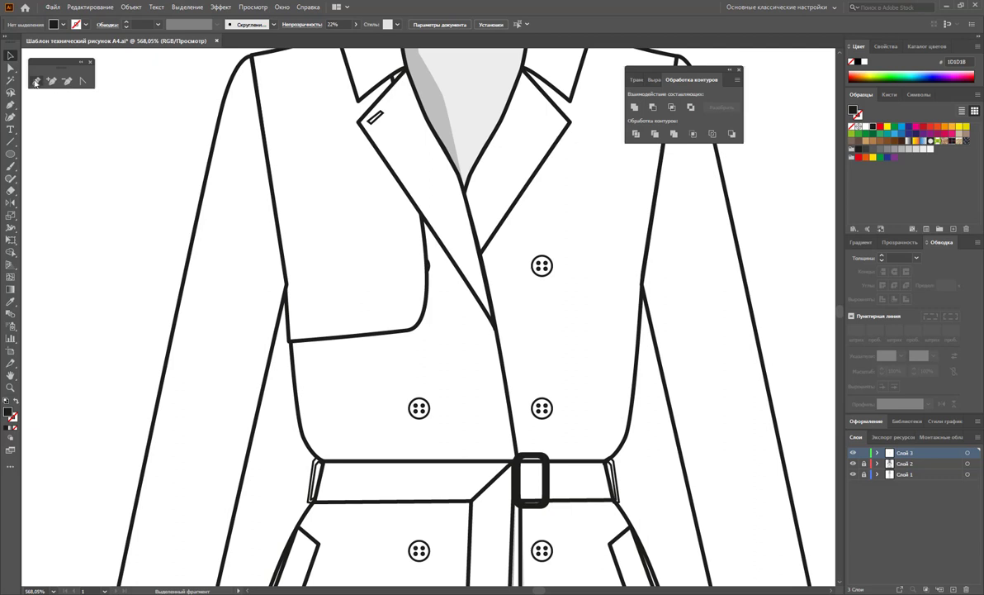
# Step: Pen-draw a narrow shadow path from the belt, up the lapel edge to the collar point, and back
pyautogui.click(36, 81)
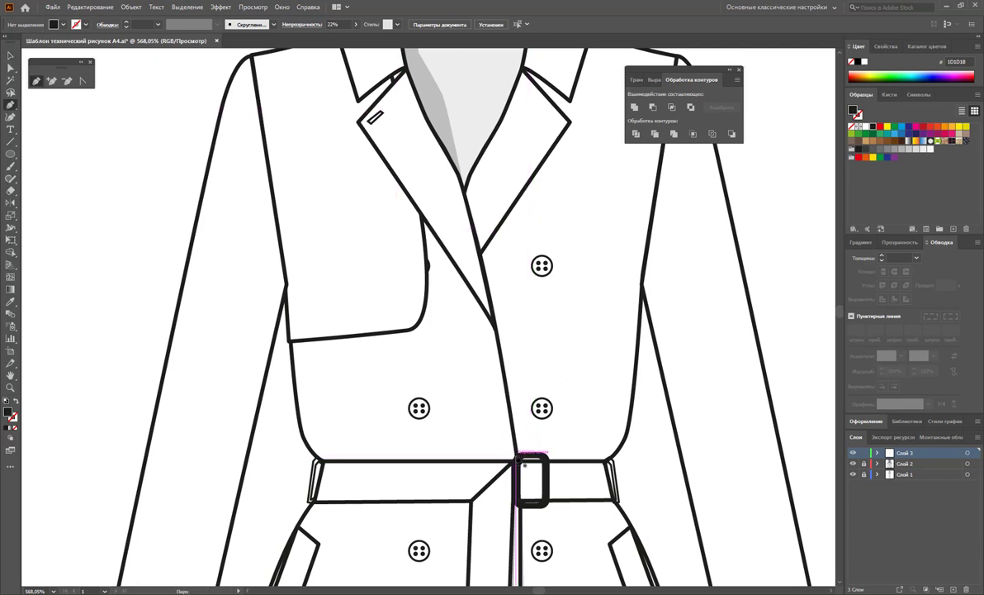
pyautogui.click(517, 455)
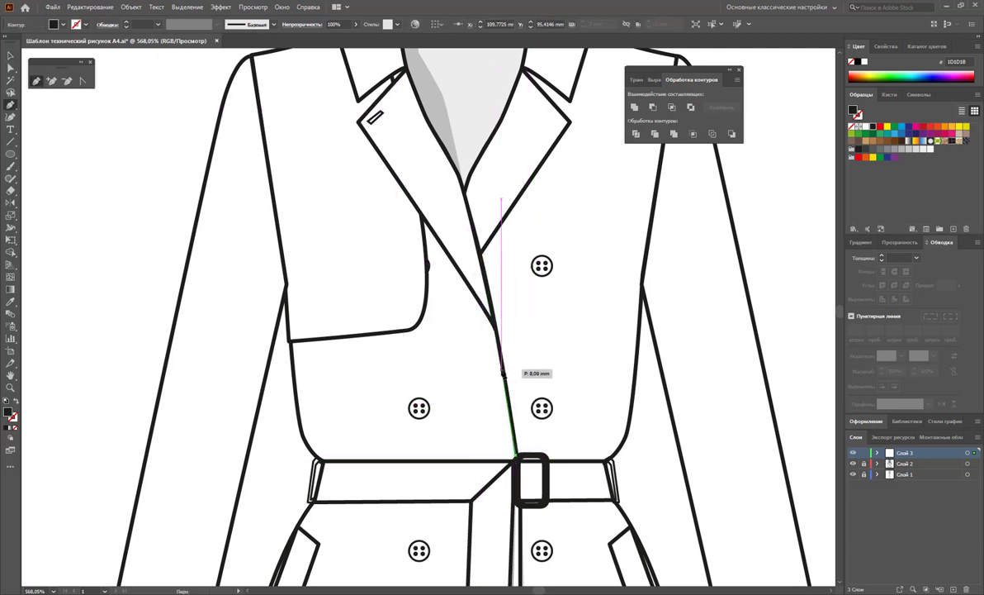
pyautogui.click(502, 374)
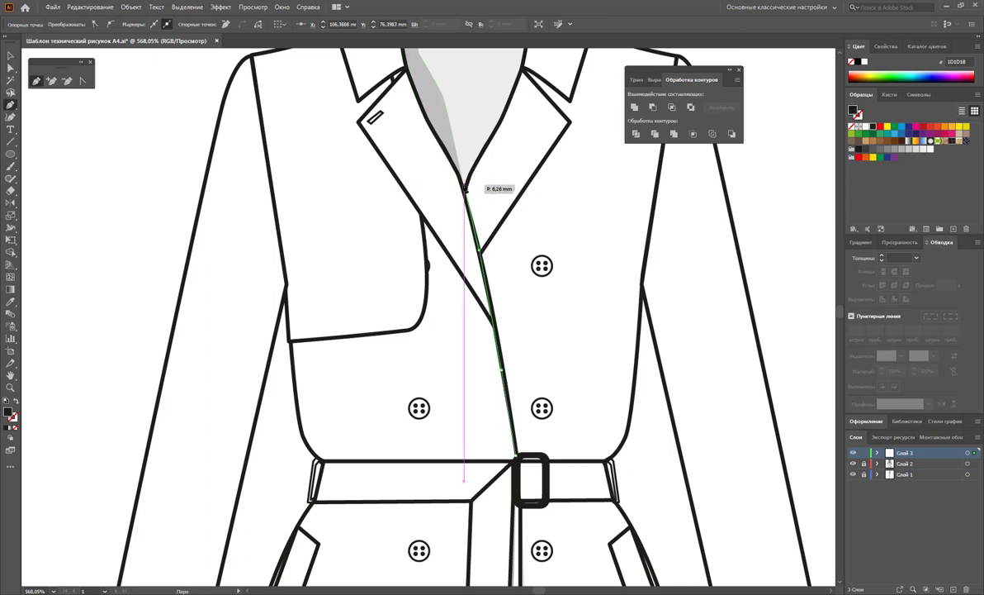
pyautogui.click(464, 189)
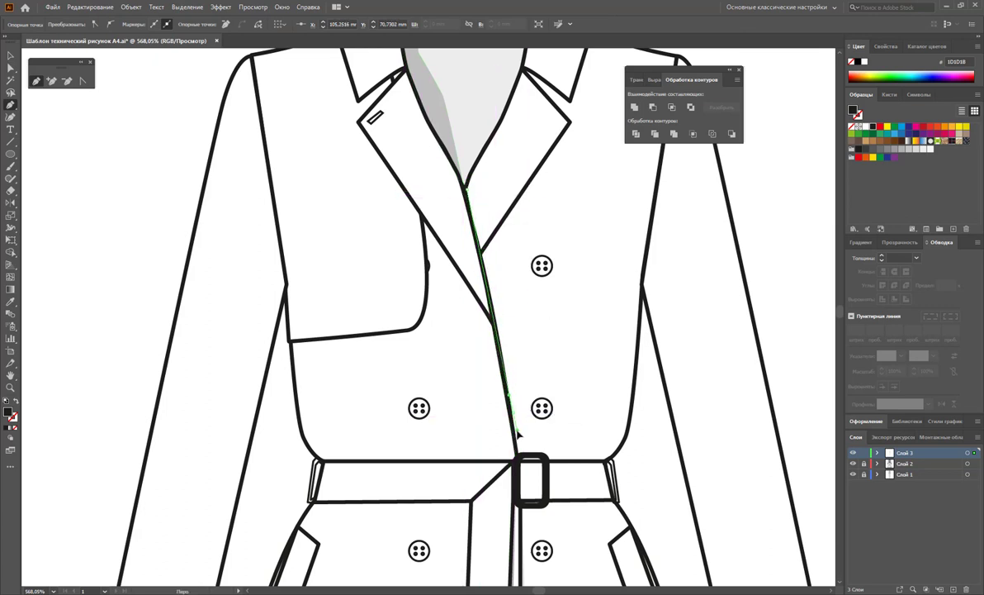
pyautogui.click(515, 451)
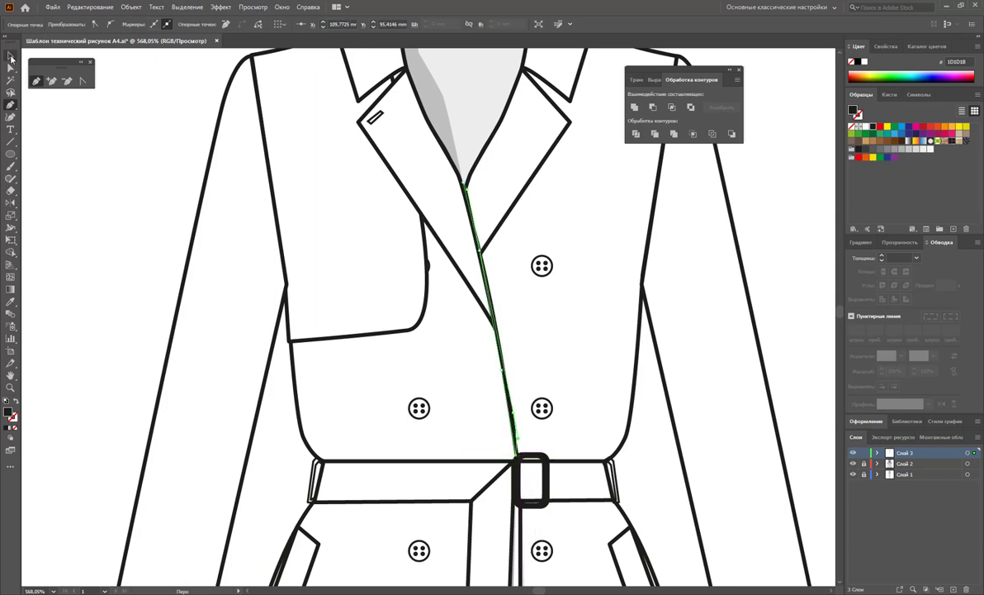
# Step: Set the lapel shadow path's opacity to 65%
pyautogui.click(10, 56)
pyautogui.click(114, 204)
pyautogui.click(498, 339)
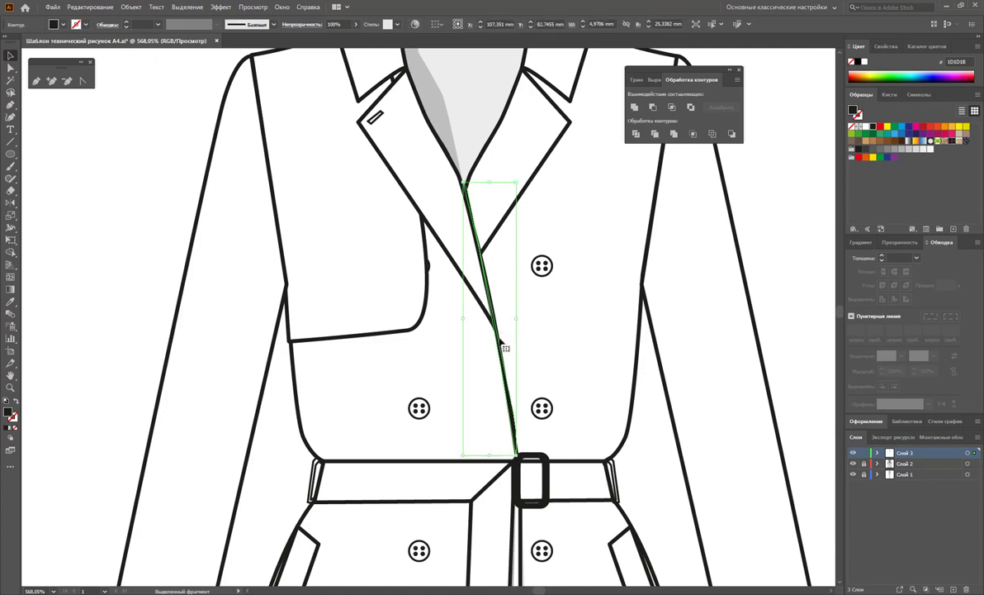
pyautogui.click(355, 24)
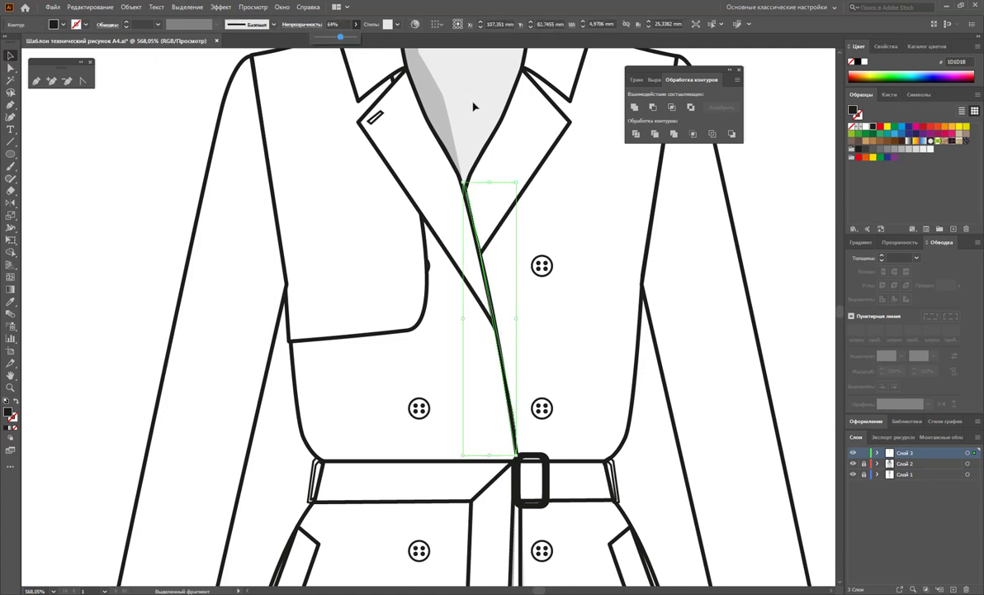
pyautogui.click(663, 412)
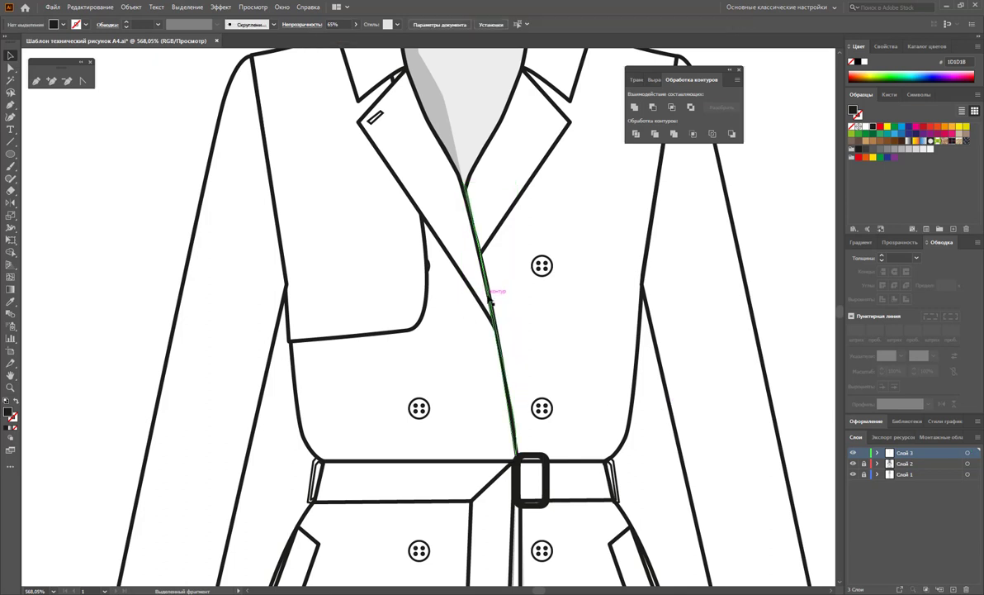
# Step: Widen the lapel shadow slightly to the right using its side handle
pyautogui.click(493, 306)
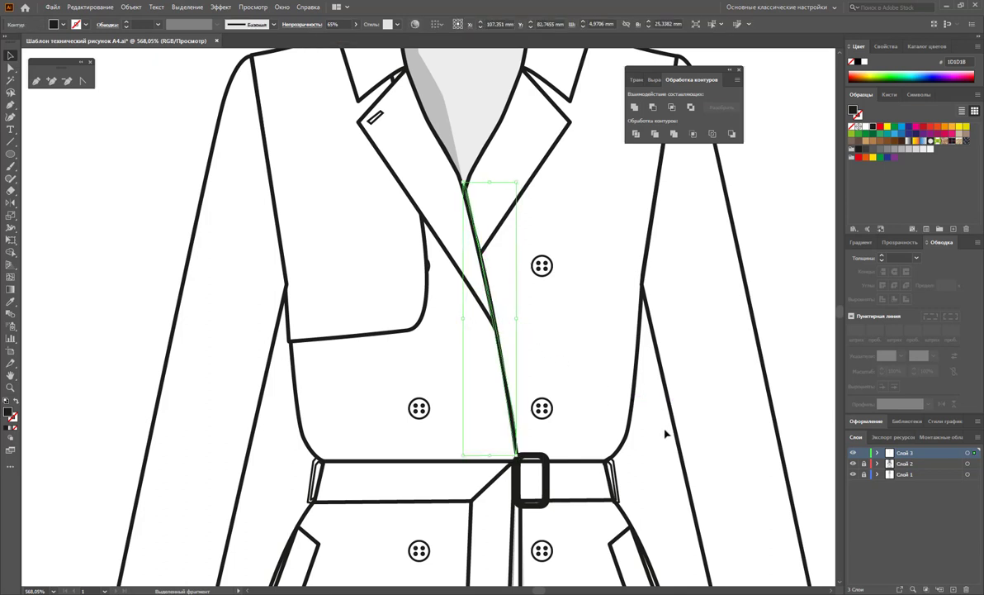
pyautogui.click(651, 401)
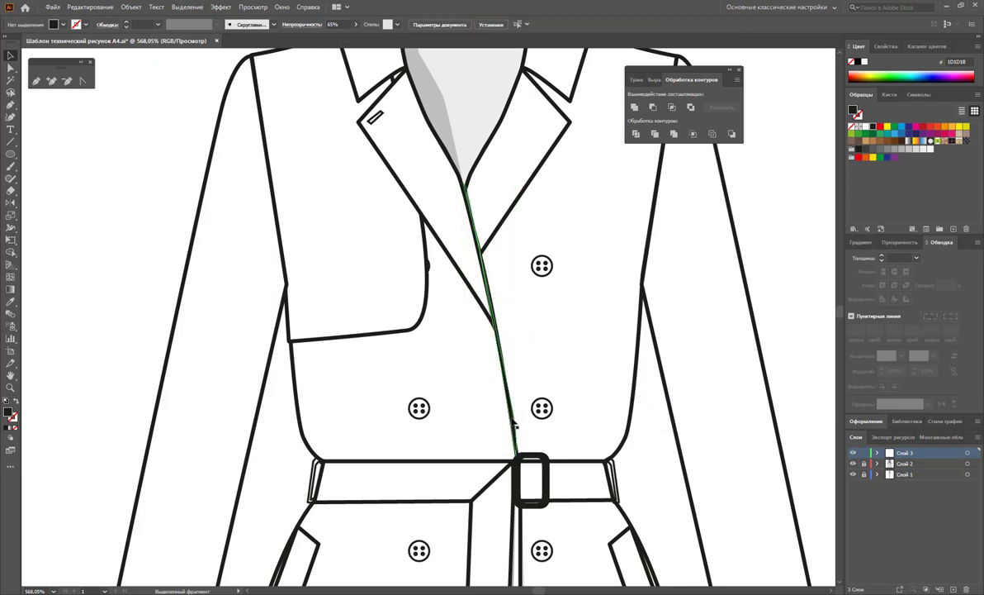
pyautogui.click(505, 325)
pyautogui.moveTo(517, 317); pyautogui.dragTo(520, 320)
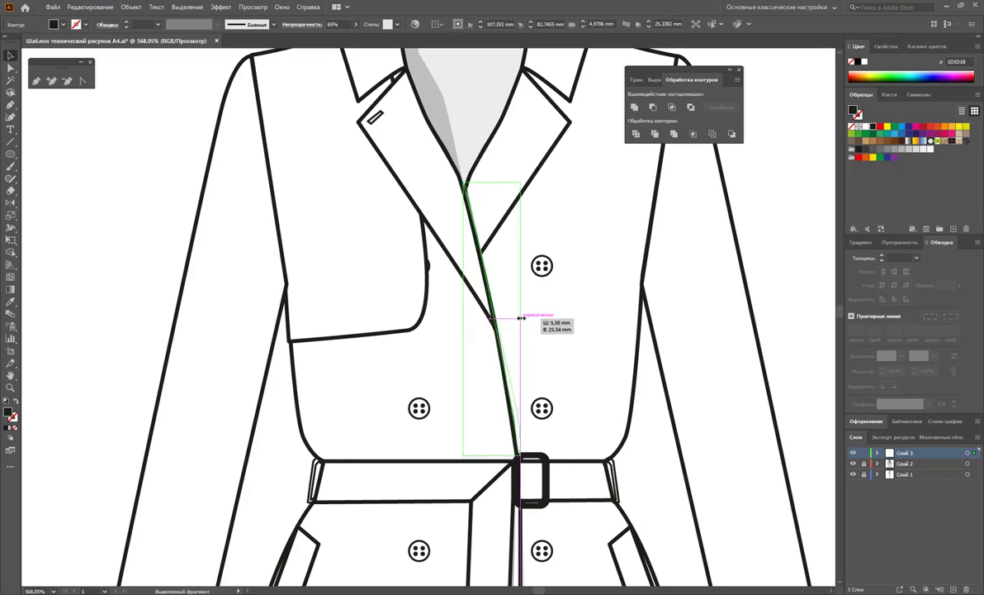
pyautogui.click(652, 493)
# Step: Pencil-draw a jagged fold-shading shape along the waistline above the belt on the left front
pyautogui.scroll(-2, 648, 352)
pyautogui.scroll(-1, 413, 313)
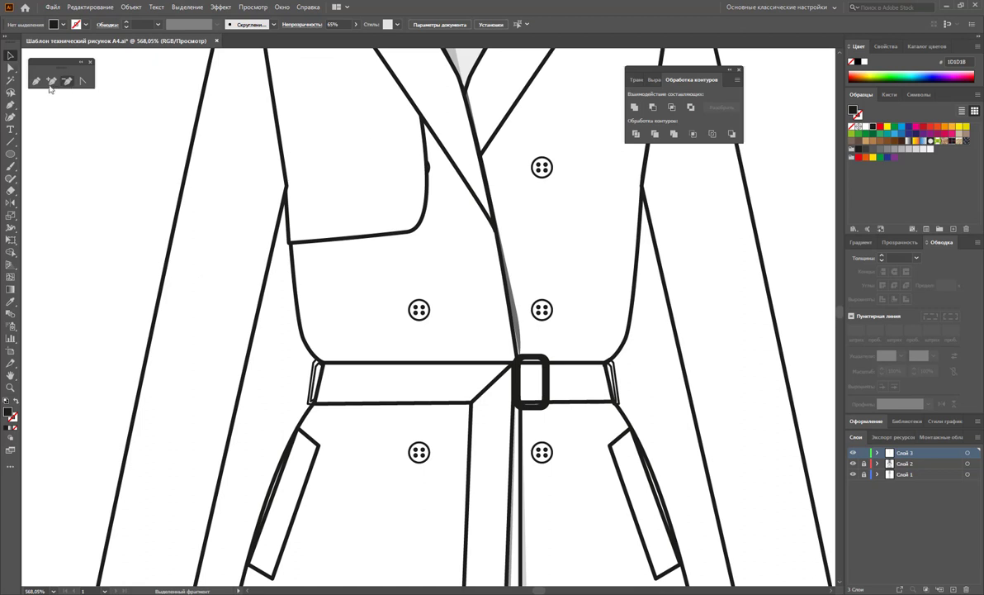
pyautogui.click(36, 80)
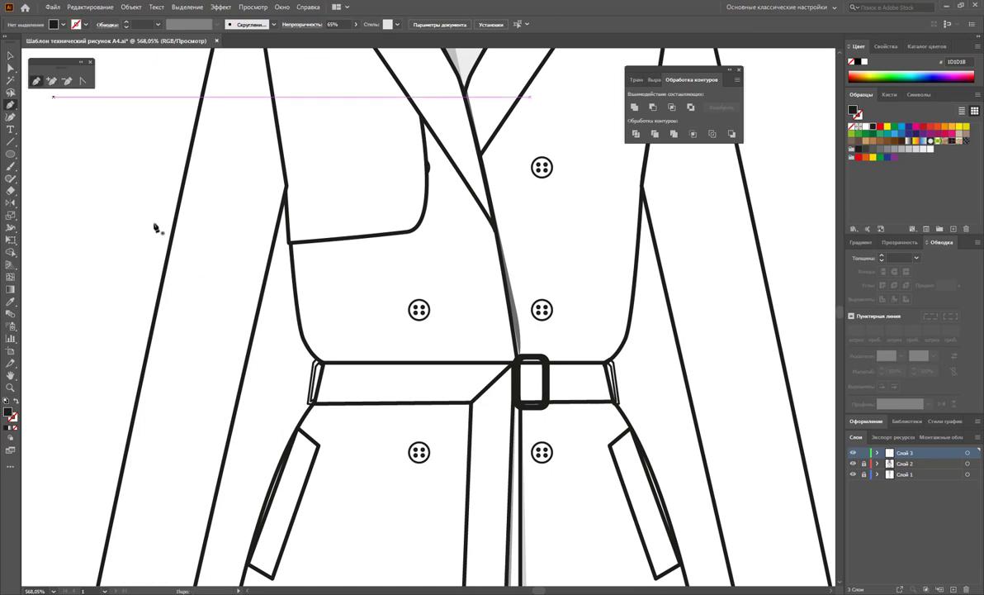
pyautogui.click(320, 350)
pyautogui.moveTo(330, 353)
pyautogui.mouseDown()
pyautogui.moveTo(459, 362)
pyautogui.moveTo(499, 351)
pyautogui.moveTo(323, 365)
pyautogui.mouseUp()
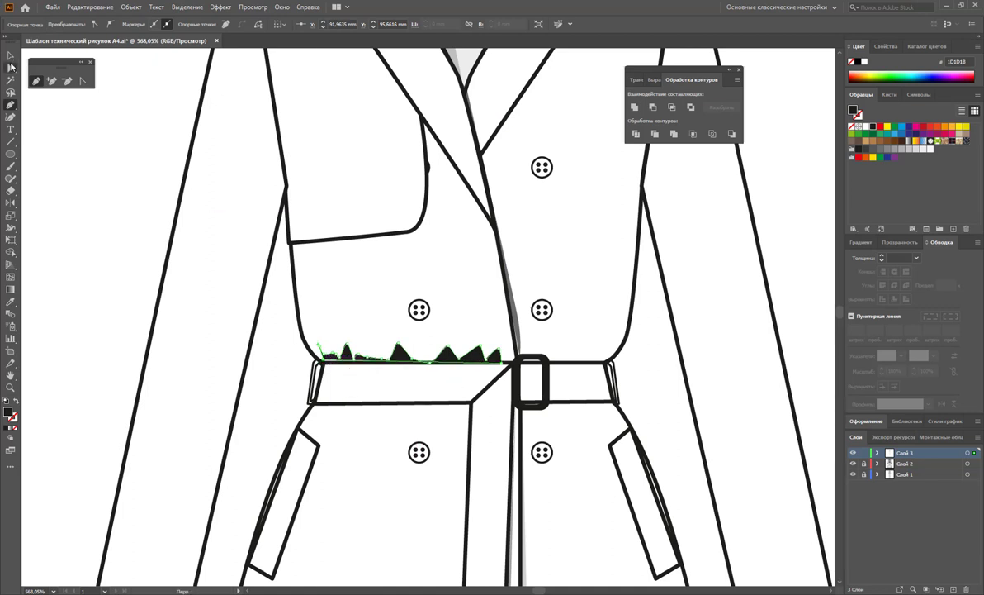
# Step: Move the waist shape's end anchor into line with the belt's upper edge
pyautogui.click(10, 55)
pyautogui.click(474, 361)
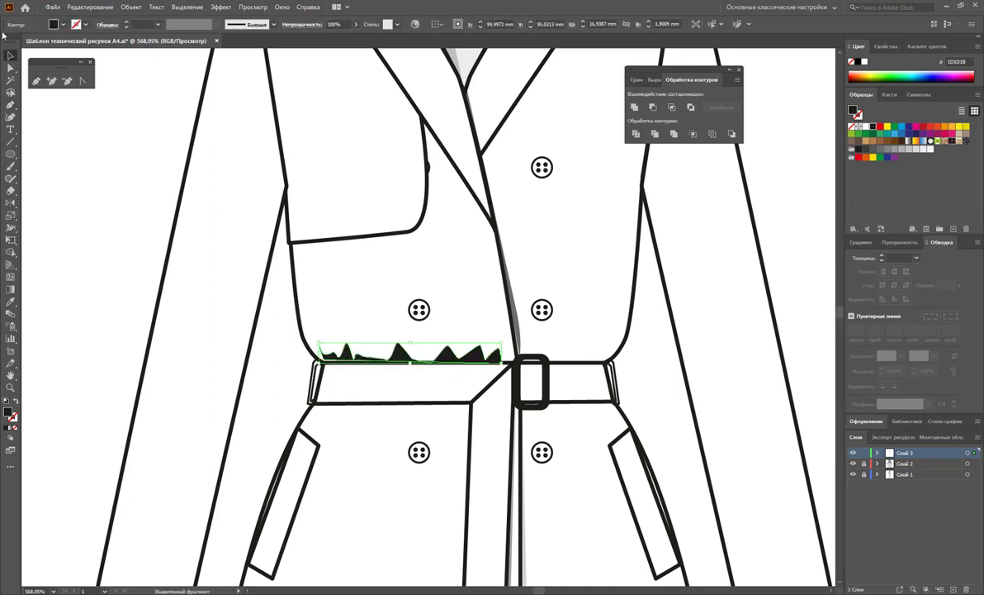
pyautogui.click(10, 68)
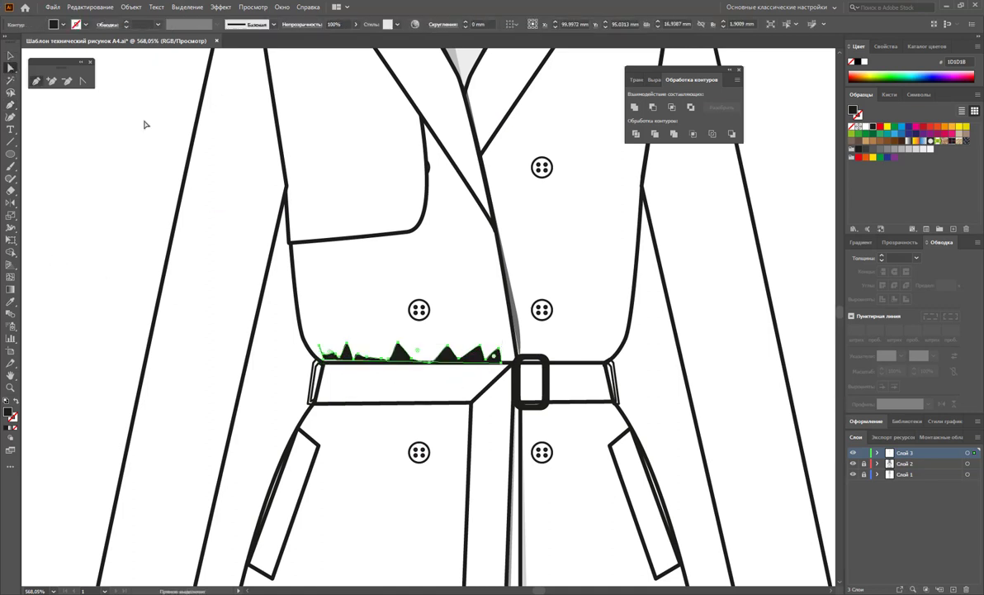
pyautogui.click(513, 362)
pyautogui.press('Up')
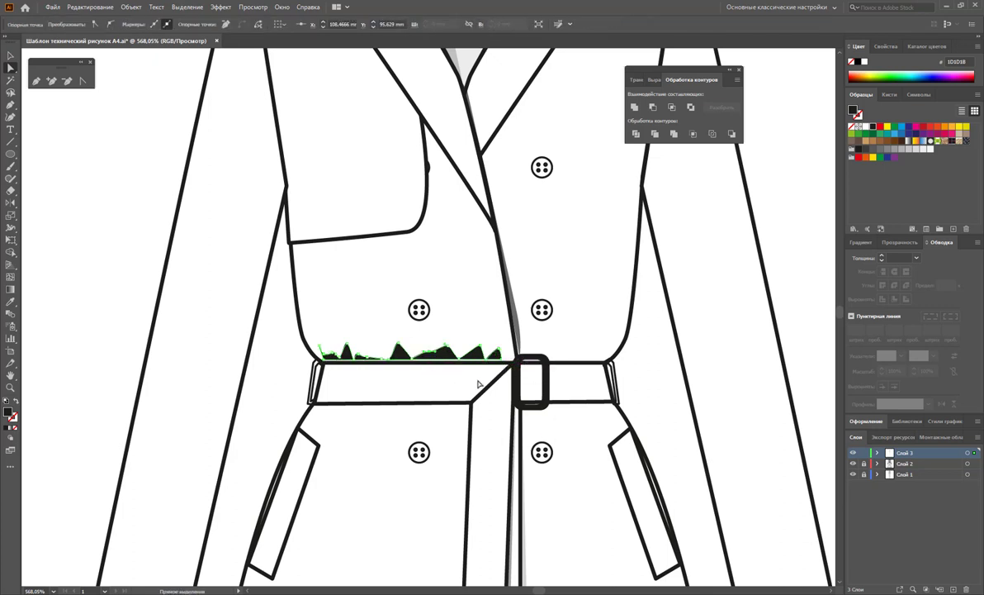
pyautogui.moveTo(502, 362)
pyautogui.mouseDown()
pyautogui.moveTo(523, 364)
pyautogui.moveTo(498, 370)
pyautogui.mouseUp()
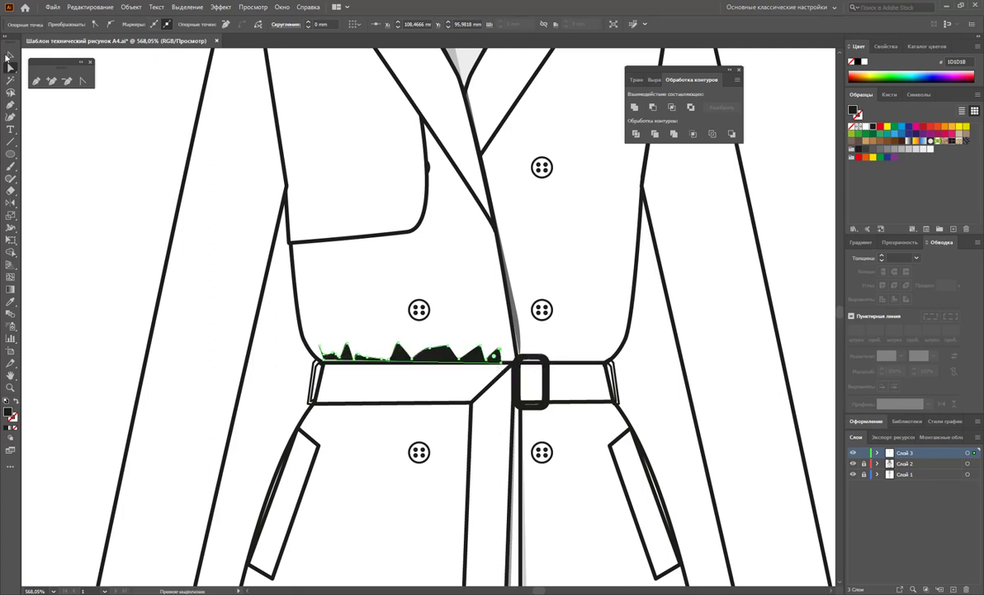
# Step: Set the jagged waist shading's opacity to 12%
pyautogui.click(10, 56)
pyautogui.click(117, 218)
pyautogui.click(450, 360)
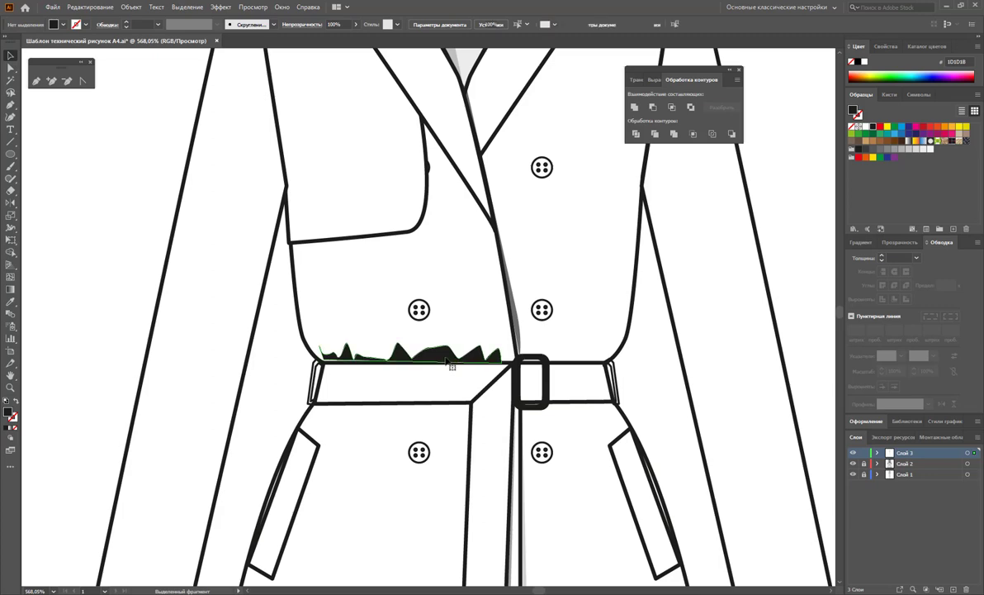
pyautogui.click(357, 25)
pyautogui.click(322, 39)
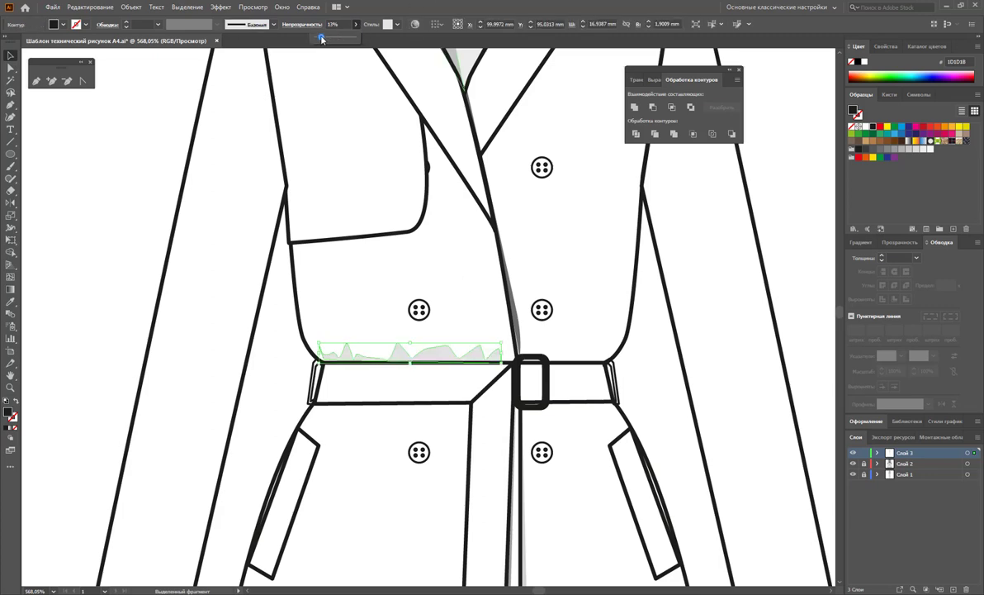
pyautogui.click(119, 242)
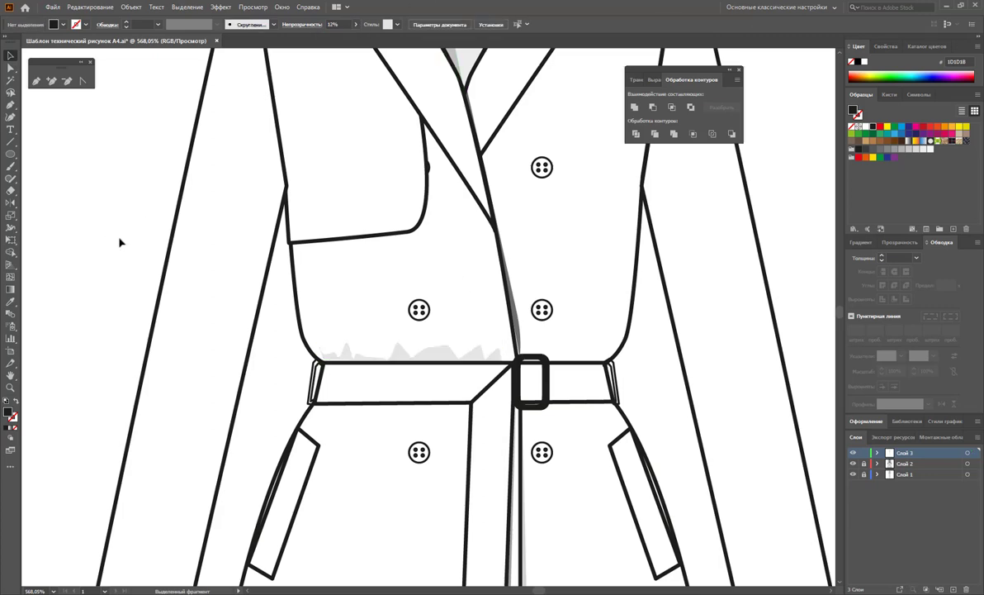
pyautogui.click(36, 80)
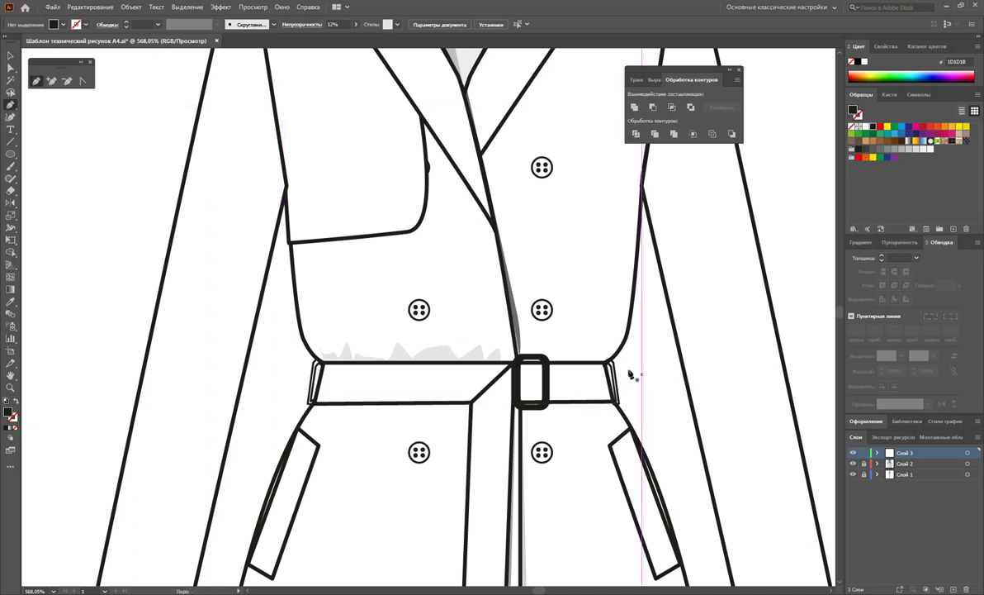
# Step: Pencil-draw jagged fold strokes above the belt's right end and below both belt ends
pyautogui.moveTo(607, 358); pyautogui.dragTo(610, 339)
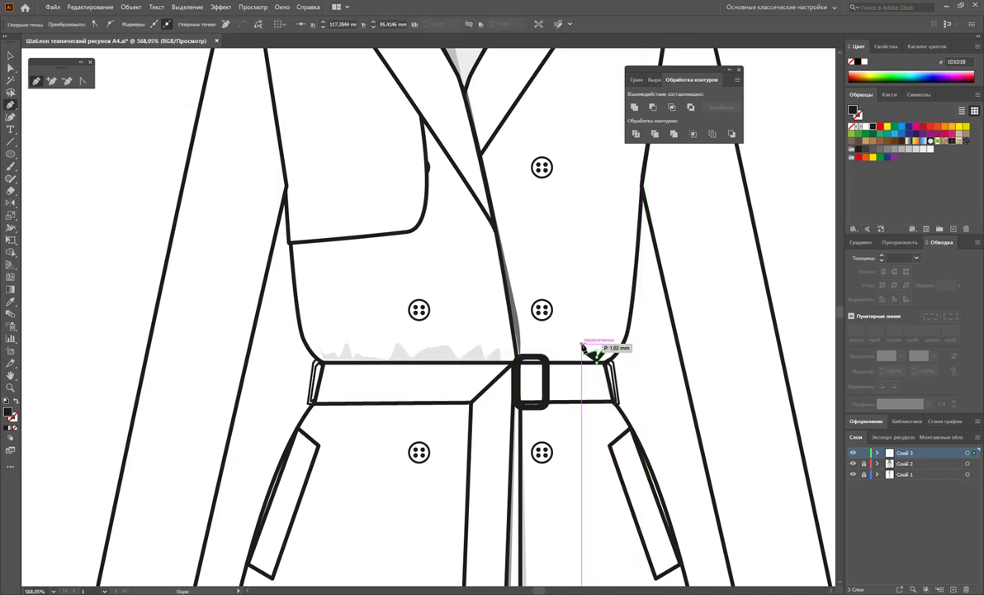
pyautogui.moveTo(607, 347)
pyautogui.mouseDown()
pyautogui.moveTo(566, 356)
pyautogui.moveTo(598, 365)
pyautogui.mouseUp()
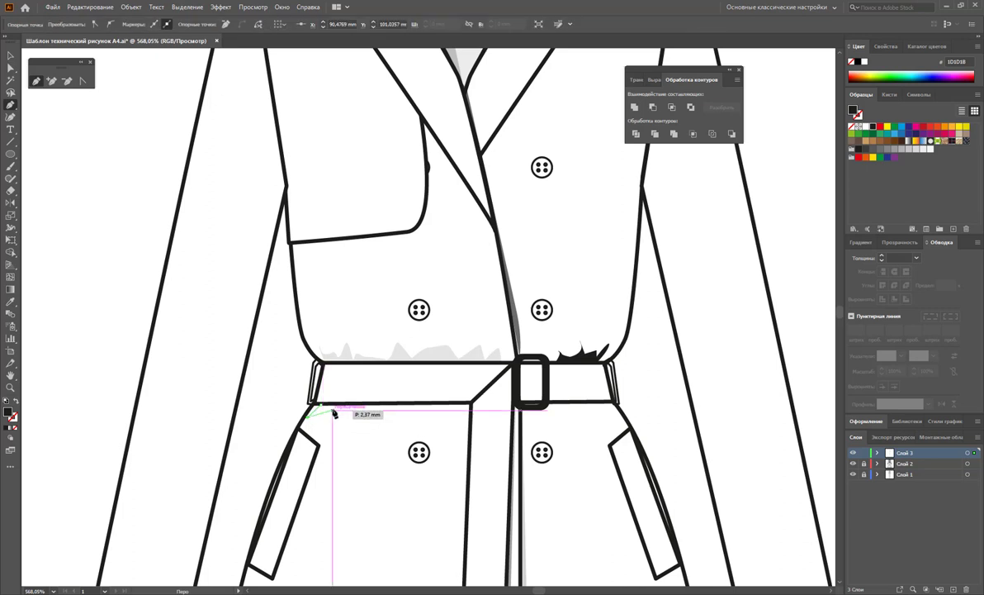
pyautogui.moveTo(314, 409); pyautogui.dragTo(331, 407)
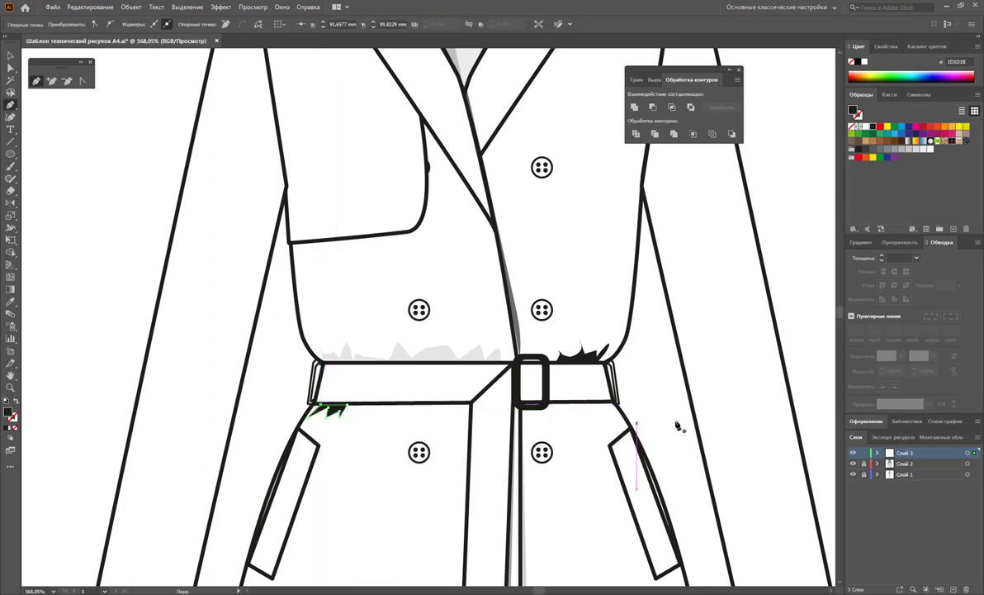
pyautogui.moveTo(604, 400)
pyautogui.mouseDown()
pyautogui.moveTo(605, 422)
pyautogui.moveTo(612, 410)
pyautogui.moveTo(594, 409)
pyautogui.mouseUp()
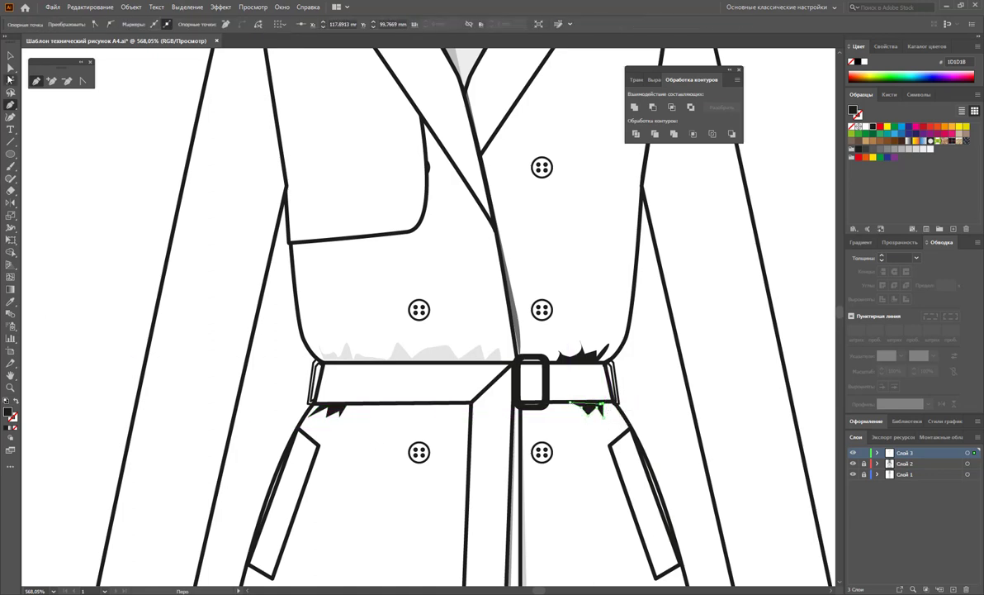
# Step: Give all the new fragments the existing light grey shading style via Eyedropper, then zoom out
pyautogui.click(11, 55)
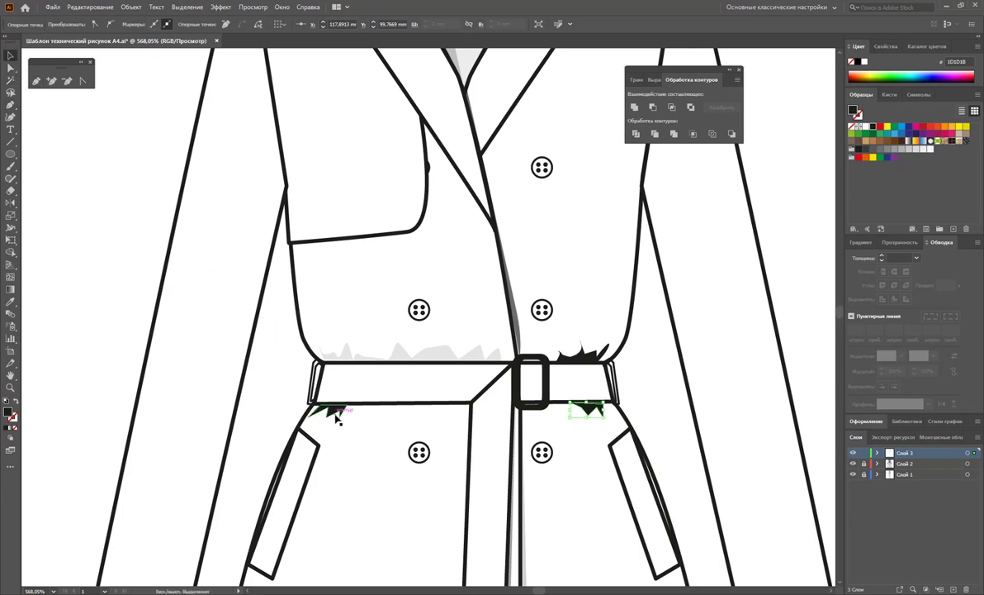
pyautogui.hotkey('ctrl', 'a')
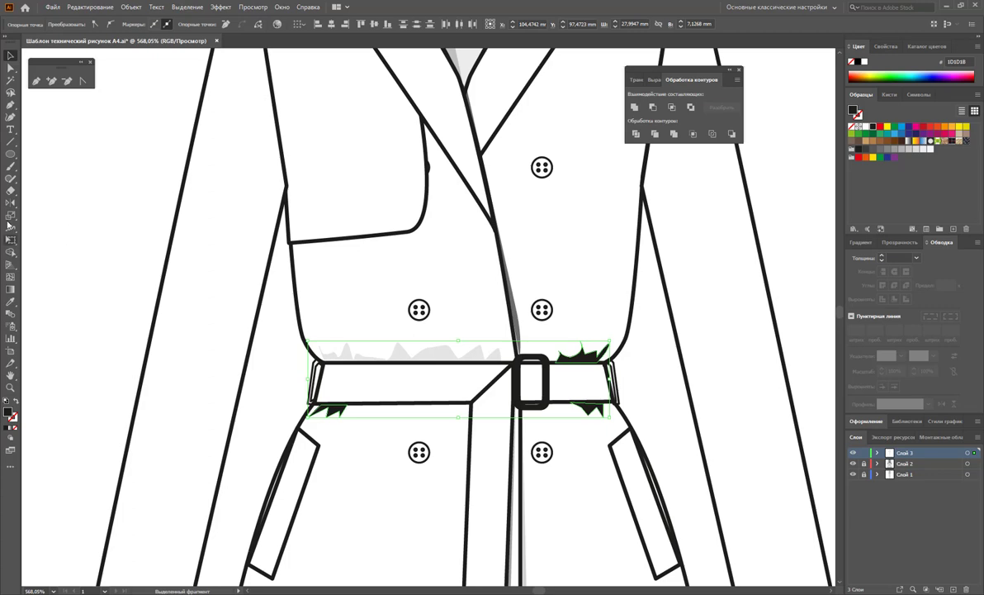
pyautogui.click(11, 301)
pyautogui.click(352, 351)
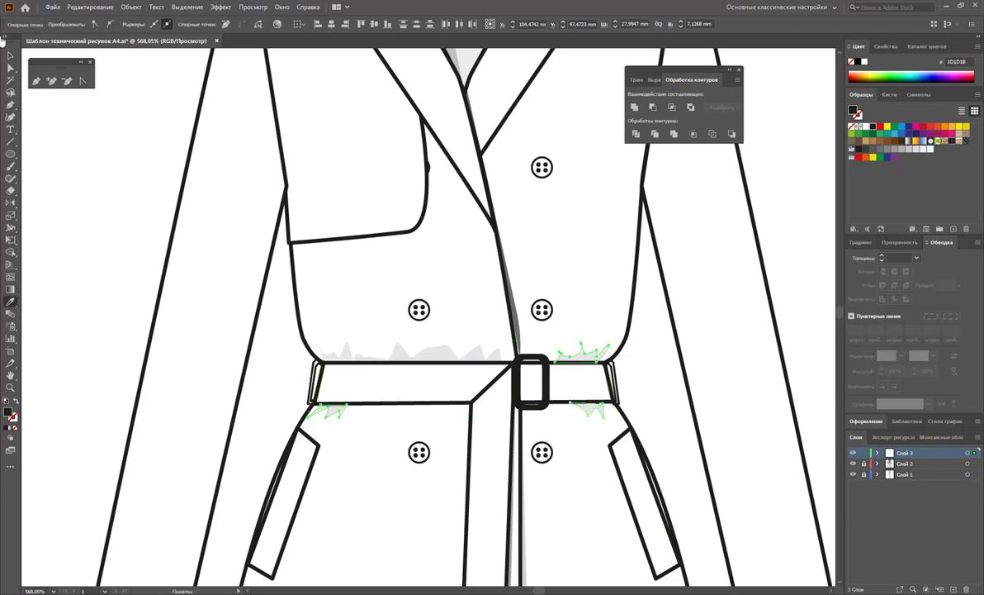
pyautogui.click(79, 177)
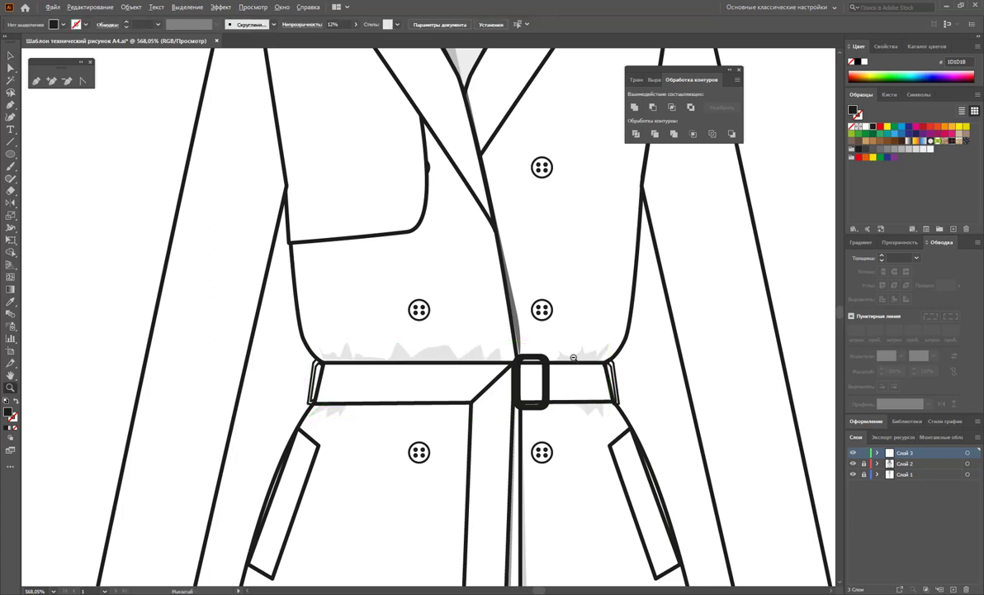
pyautogui.hotkey('ctrl', '-')
pyautogui.hotkey('ctrl', '-')
pyautogui.hotkey('ctrl', '-')
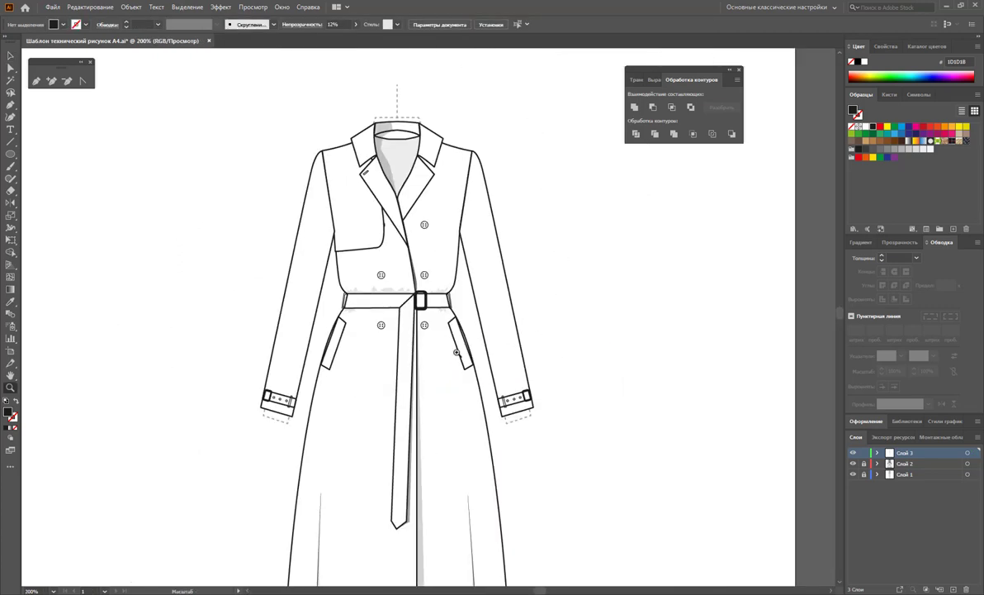
# Step: Pen-draw closed shadow shapes along the inner edges of the right and left sleeves
pyautogui.click(34, 81)
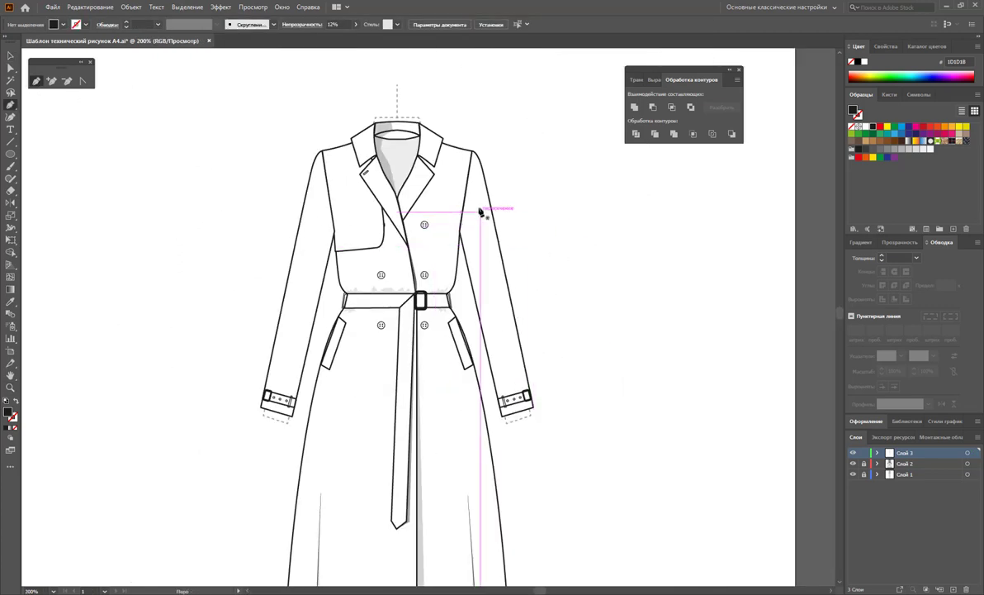
pyautogui.click(469, 239)
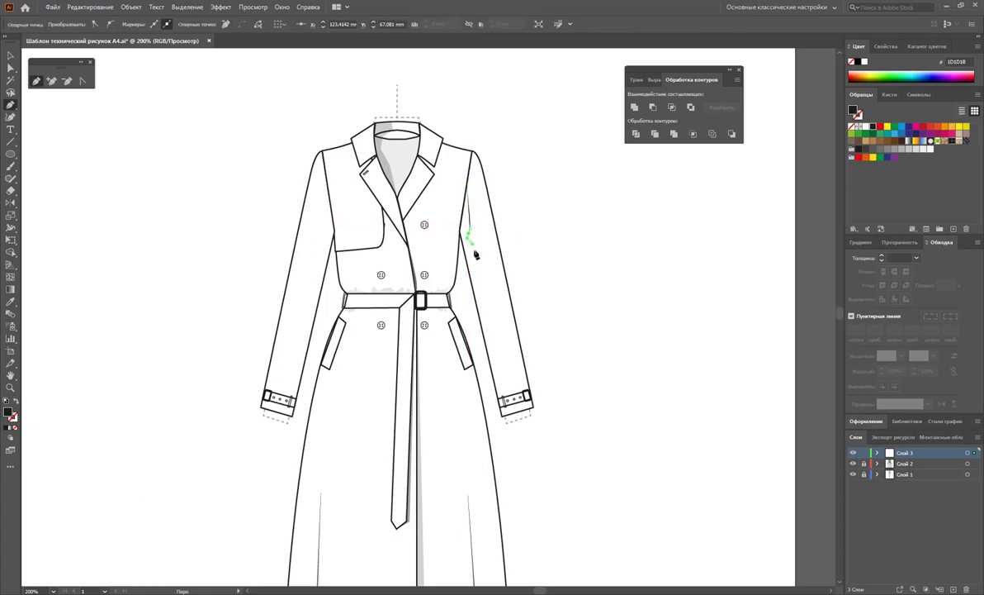
pyautogui.click(495, 340)
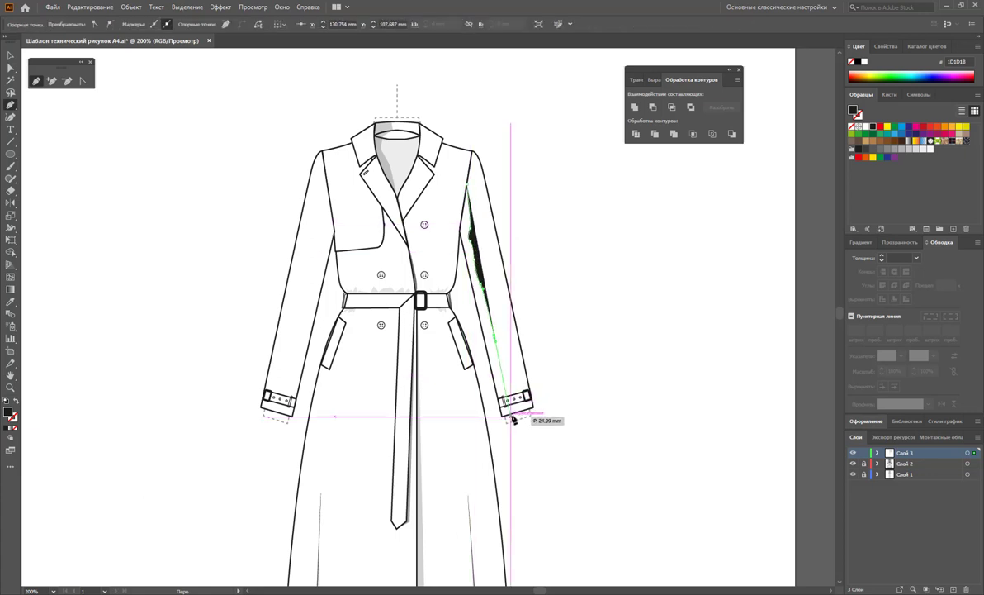
pyautogui.click(505, 418)
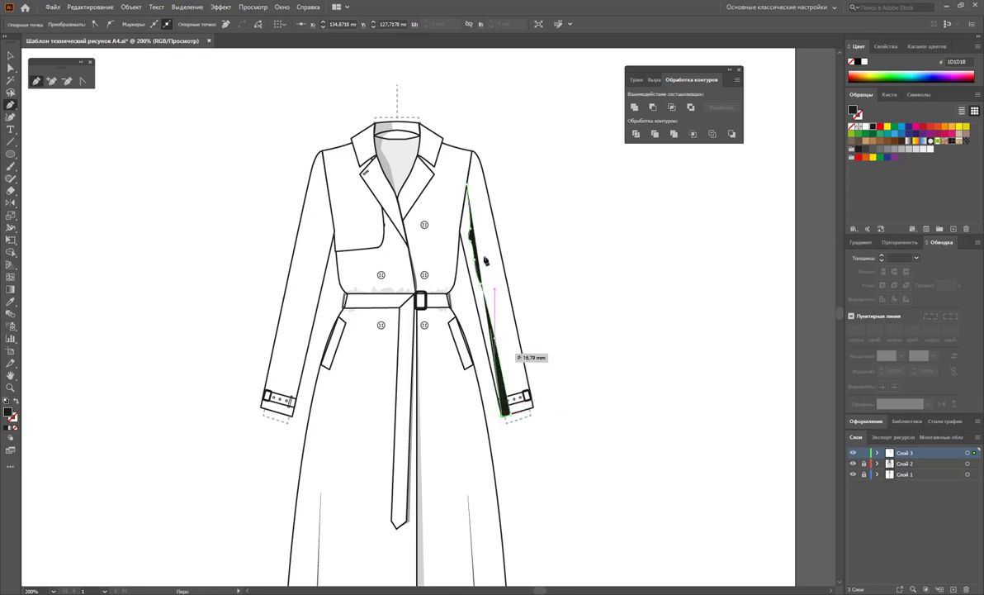
pyautogui.click(461, 226)
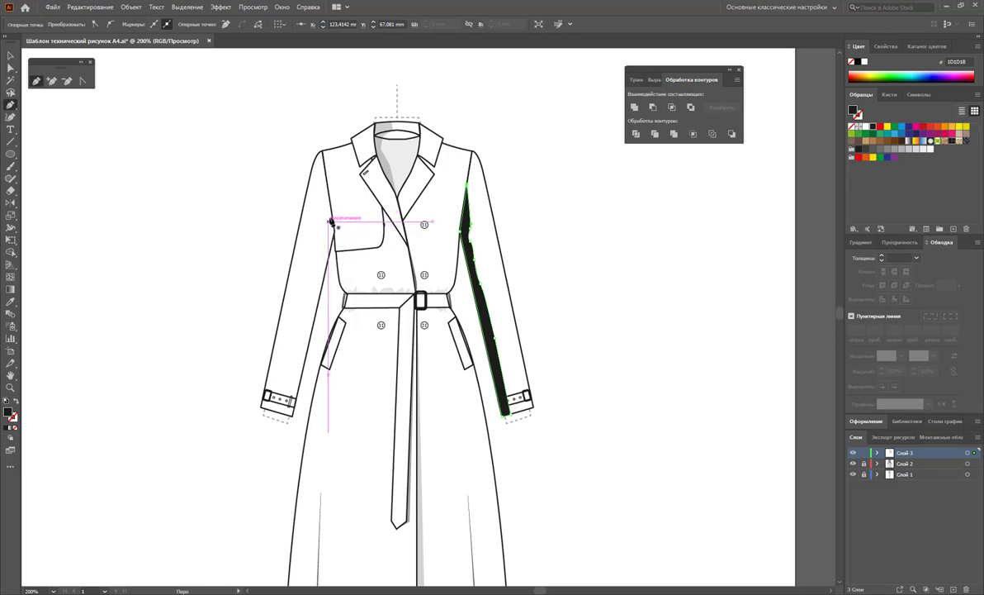
pyautogui.click(331, 213)
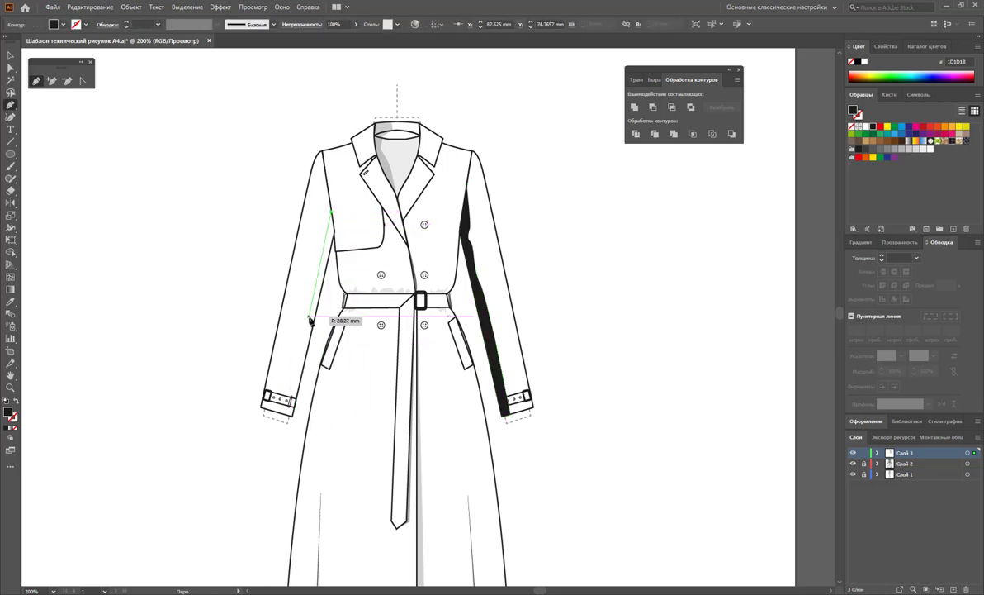
pyautogui.click(303, 327)
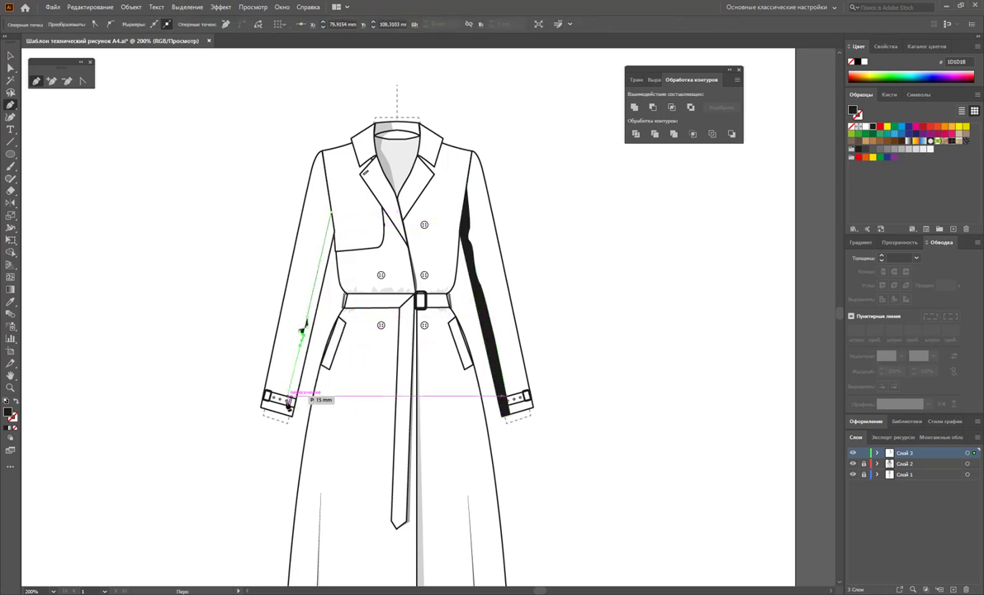
pyautogui.click(290, 410)
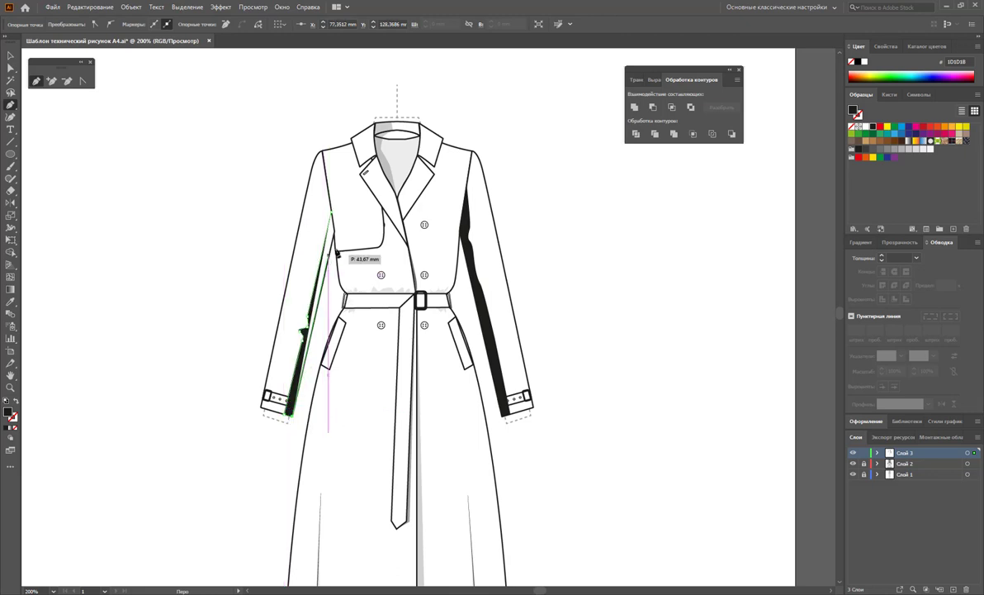
pyautogui.click(333, 212)
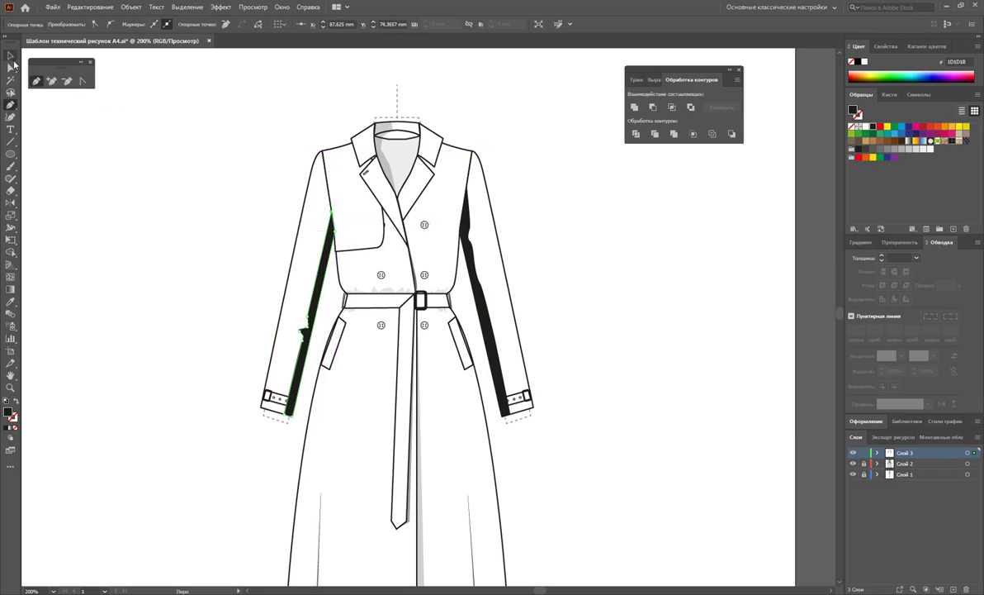
# Step: Set both sleeve shadow shapes to 11% opacity
pyautogui.click(11, 55)
pyautogui.keyDown('shift'); pyautogui.click(476, 289); pyautogui.keyUp('shift')
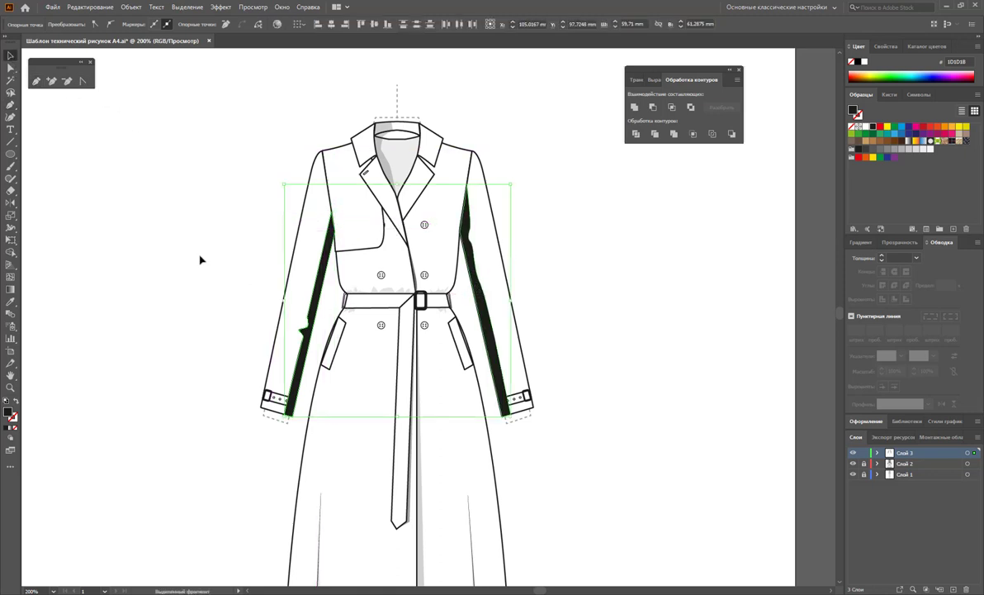
pyautogui.click(121, 148)
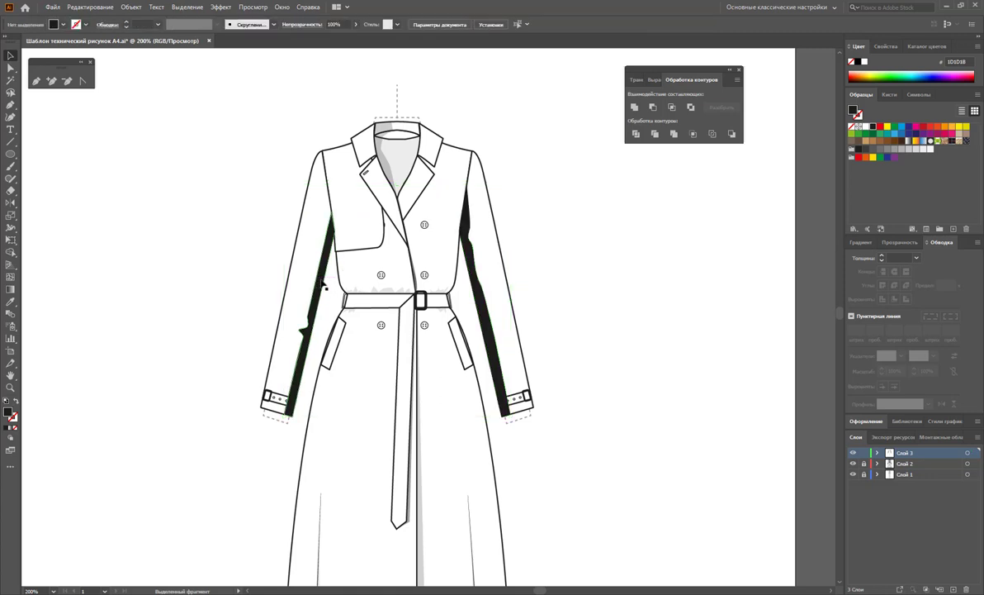
pyautogui.click(312, 265)
pyautogui.keyDown('shift'); pyautogui.click(489, 307); pyautogui.keyUp('shift')
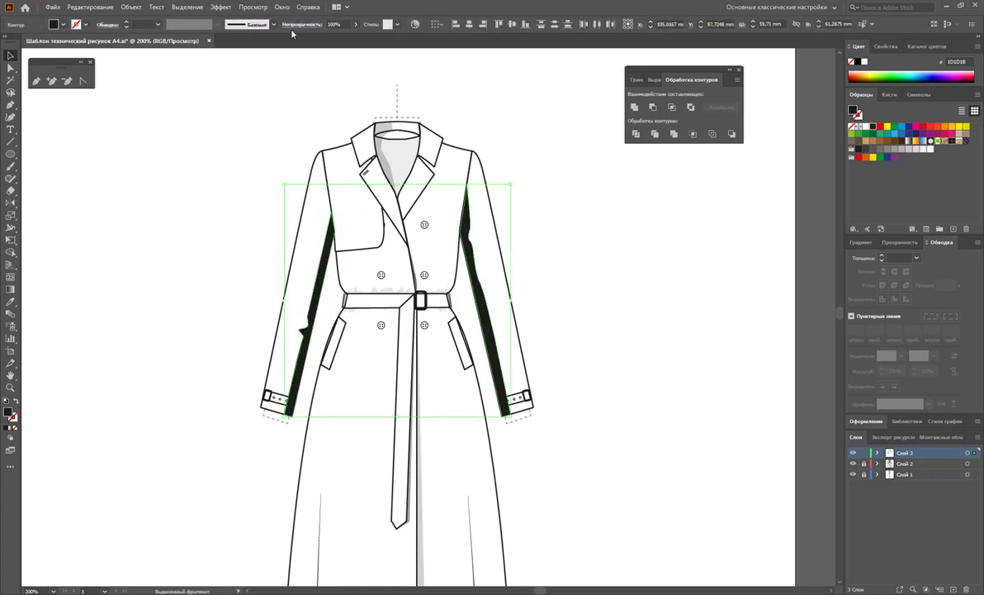
pyautogui.click(356, 26)
pyautogui.click(325, 38)
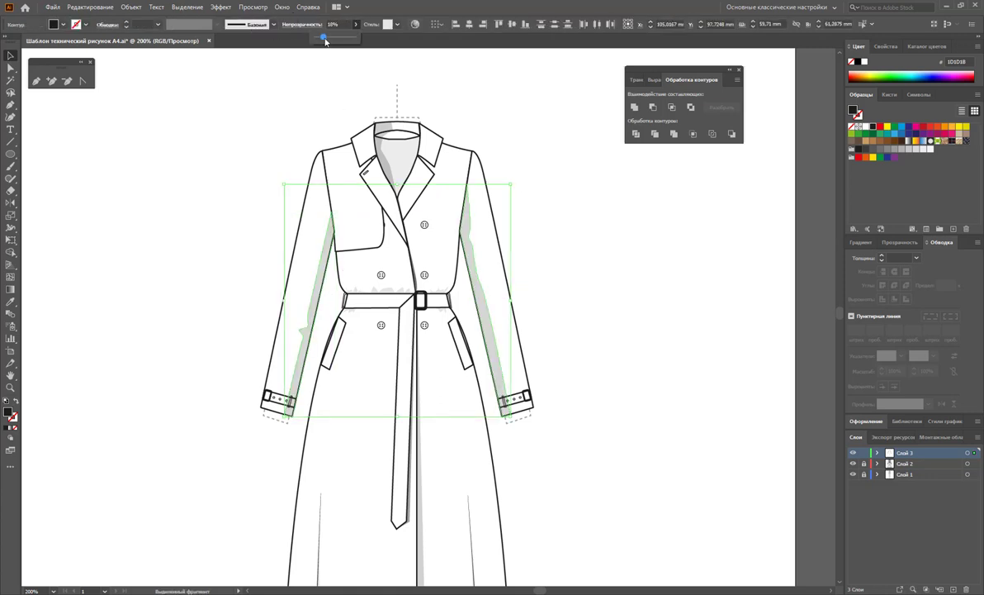
pyautogui.moveTo(325, 38); pyautogui.dragTo(320, 38)
pyautogui.click(583, 291)
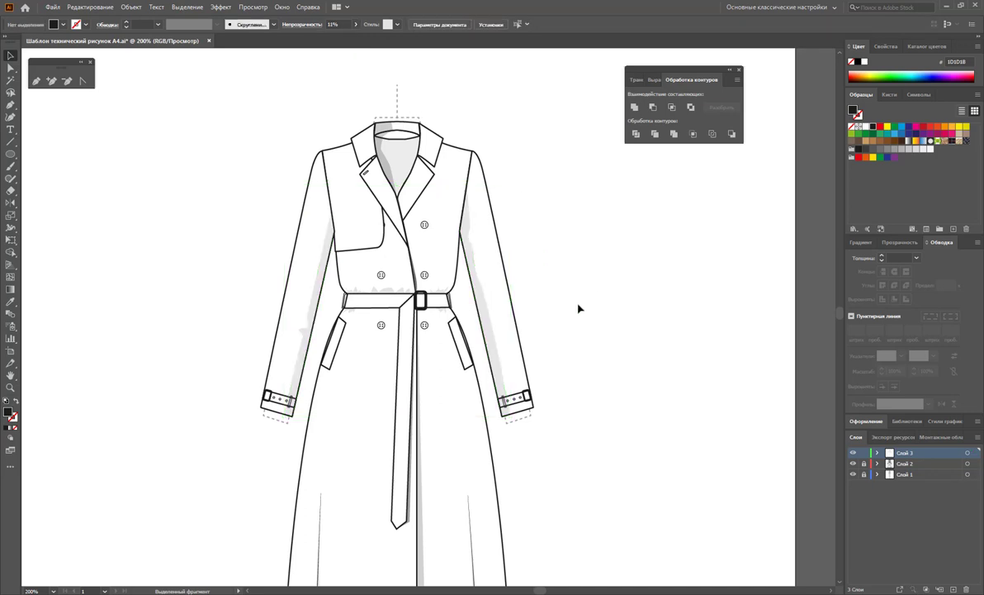
pyautogui.press('z')
pyautogui.keyDown('alt'); pyautogui.click(479, 397); pyautogui.keyUp('alt')
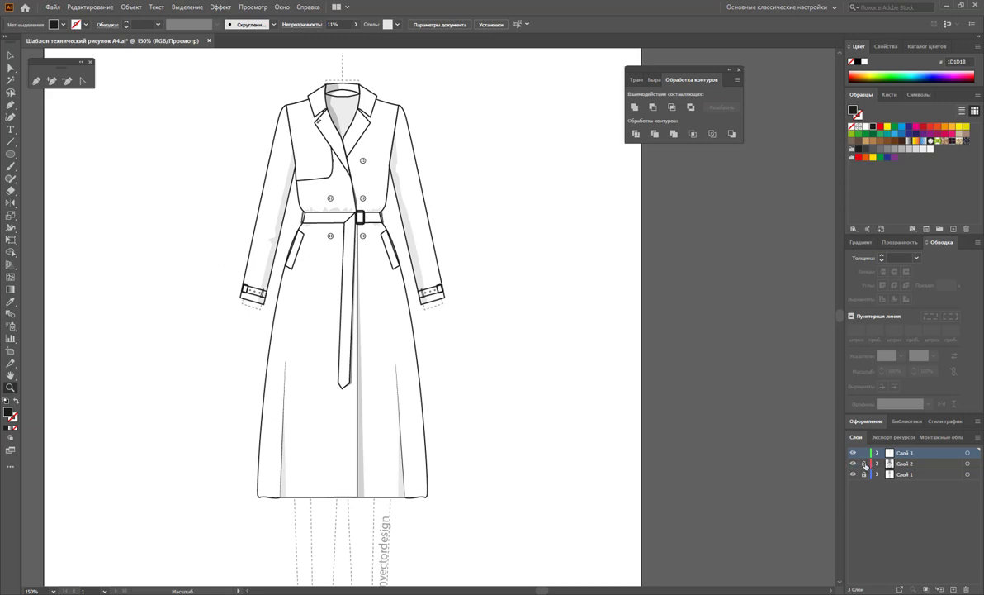
# Step: Marquee-select and group all the coat artwork, then delete the layer Слой 2
pyautogui.click(10, 55)
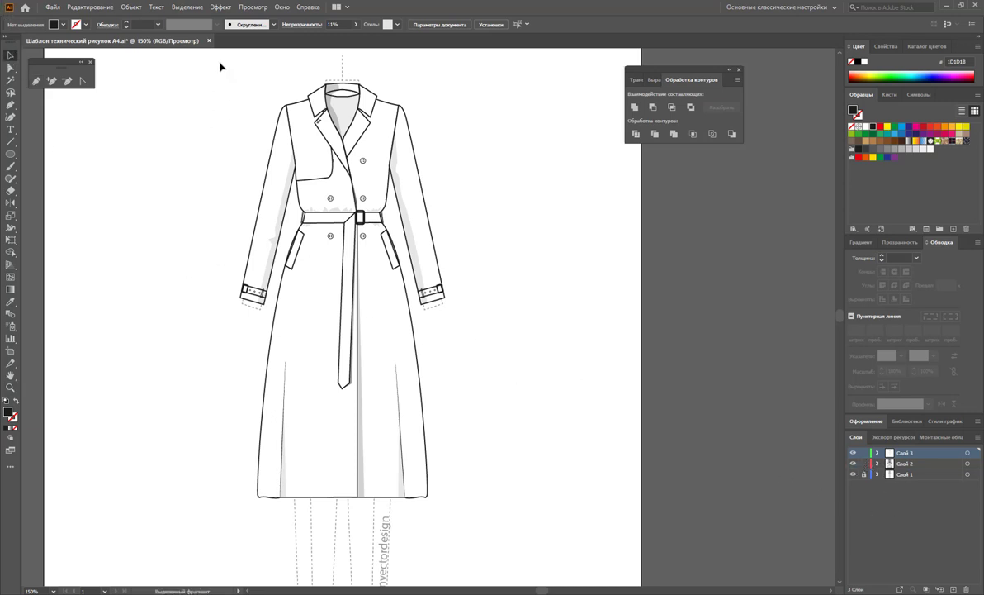
pyautogui.moveTo(198, 58)
pyautogui.mouseDown()
pyautogui.moveTo(507, 493)
pyautogui.moveTo(506, 512)
pyautogui.mouseUp()
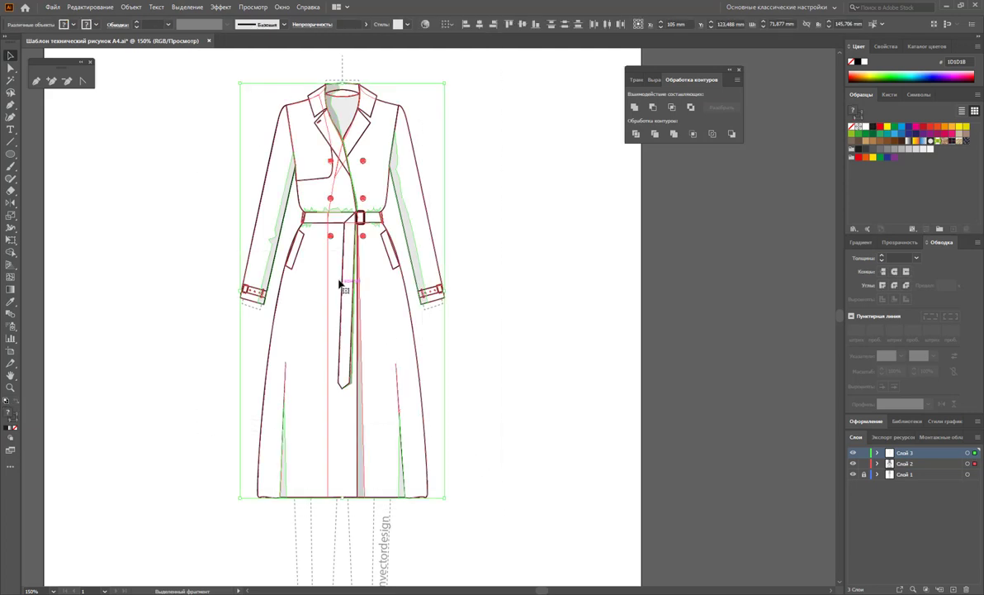
pyautogui.rightClick(339, 275)
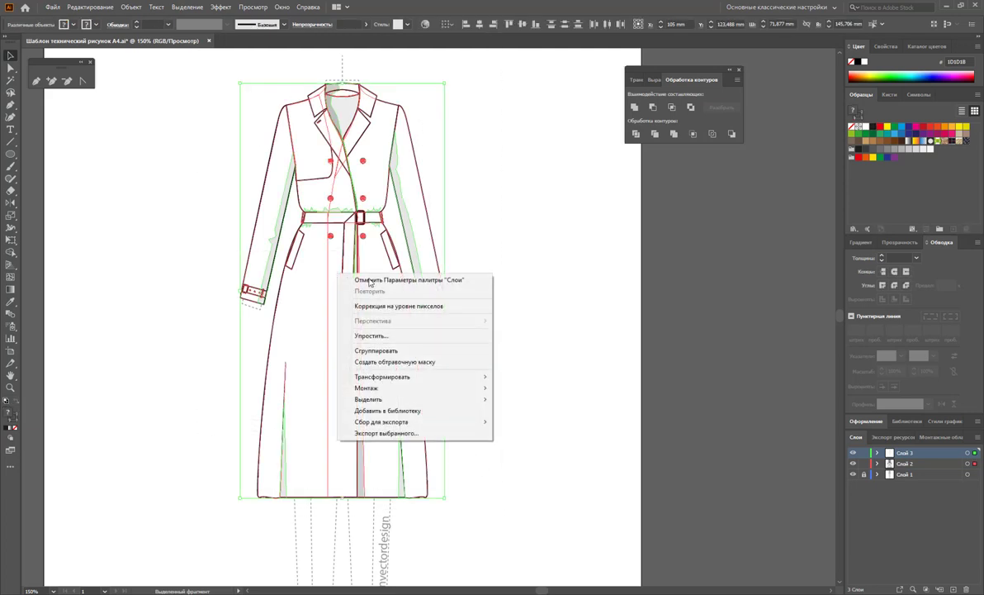
pyautogui.click(388, 351)
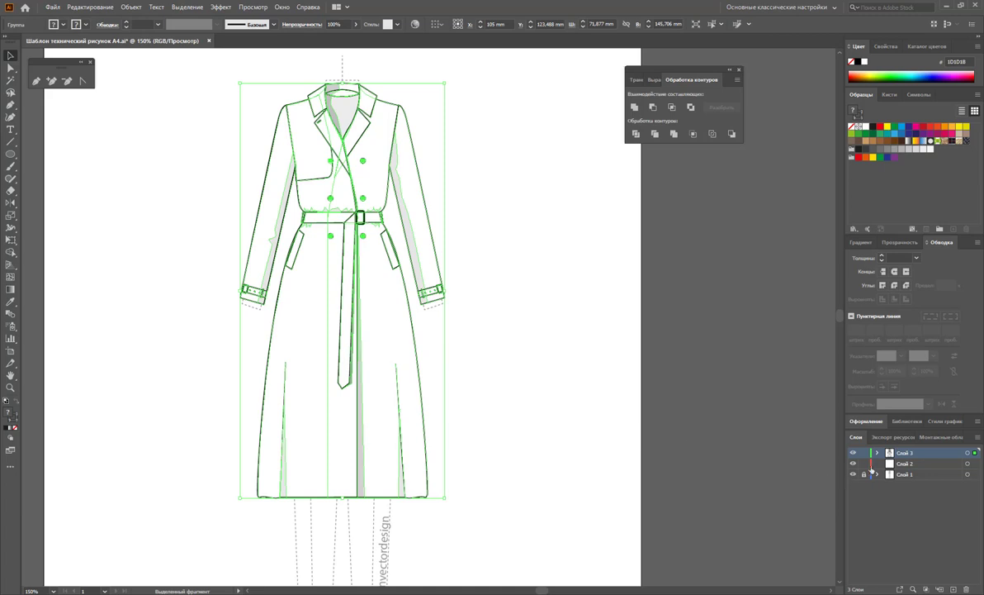
pyautogui.moveTo(918, 465); pyautogui.dragTo(967, 589)
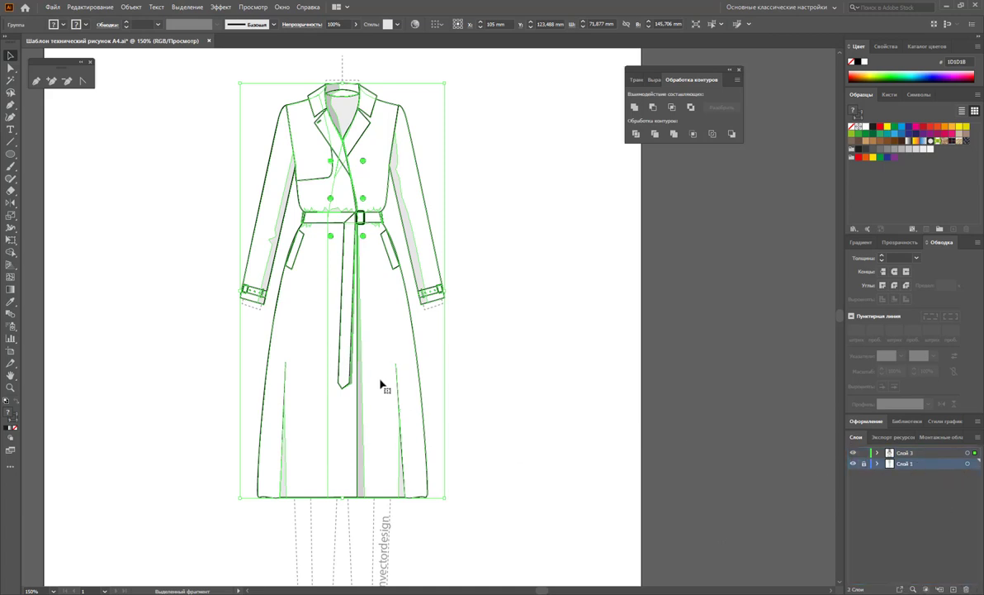
# Step: Duplicate the artboard with its coat to the right, accepting the hidden-objects warning
pyautogui.click(495, 364)
pyautogui.press('z')
pyautogui.keyDown('alt'); pyautogui.click(462, 267); pyautogui.keyUp('alt')
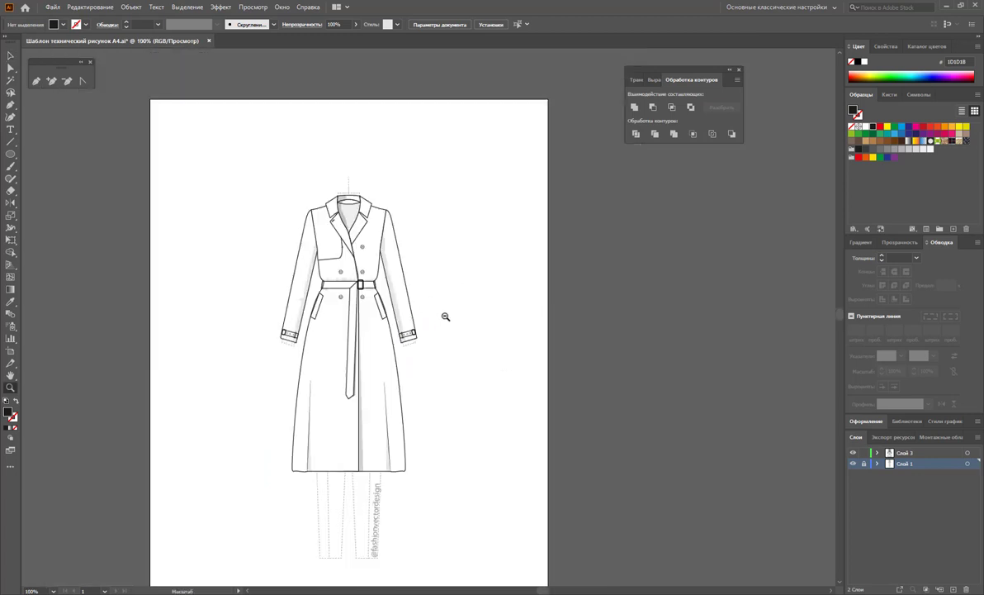
pyautogui.keyDown('alt'); pyautogui.click(495, 322); pyautogui.keyUp('alt')
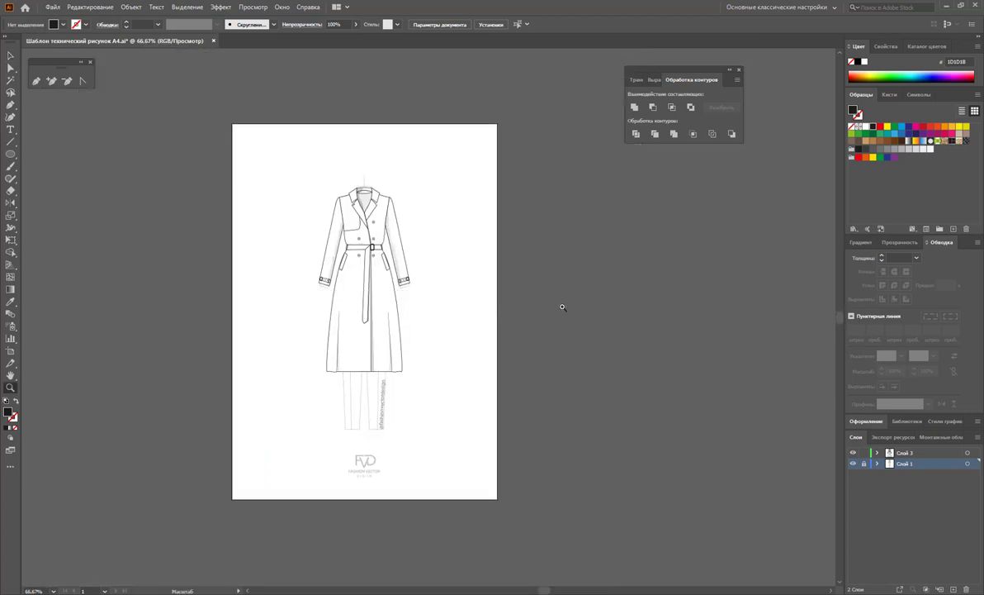
pyautogui.click(10, 350)
pyautogui.moveTo(262, 380); pyautogui.dragTo(539, 380)
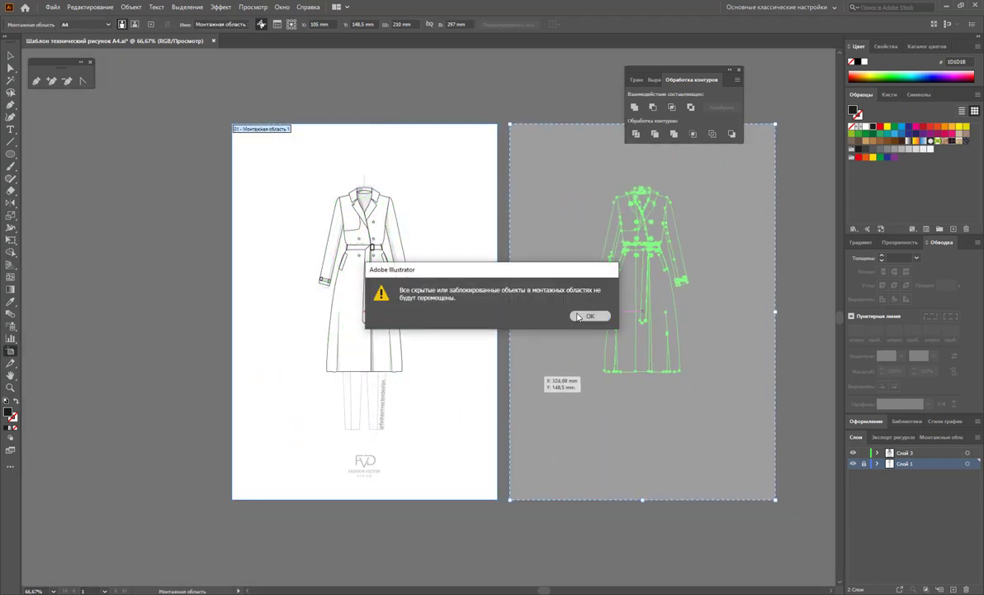
pyautogui.click(580, 316)
# Step: Move the copied coat toward the new artboard's upper left and close the Pathfinder panel
pyautogui.click(10, 55)
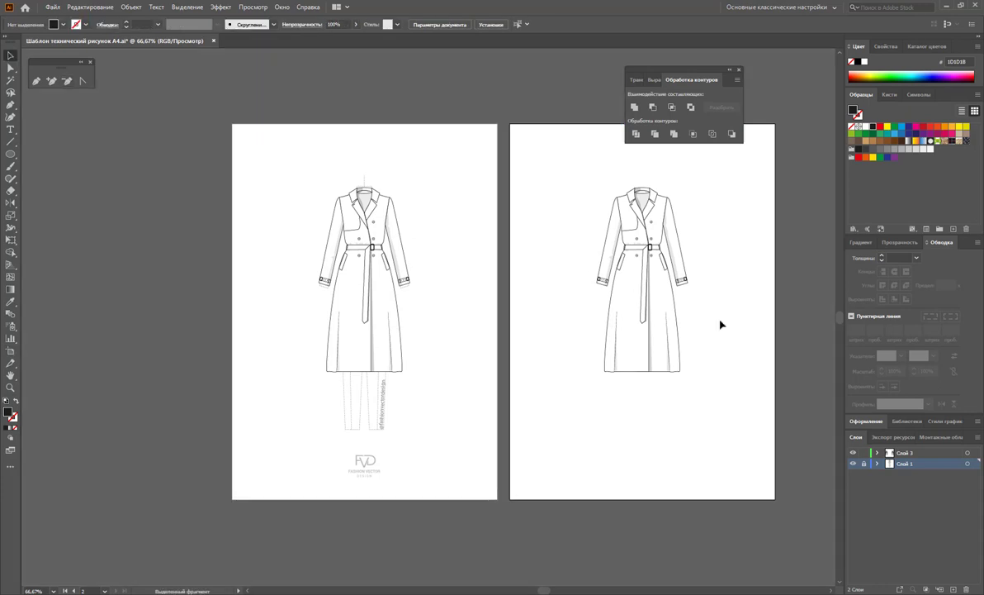
pyautogui.moveTo(652, 289); pyautogui.dragTo(575, 239)
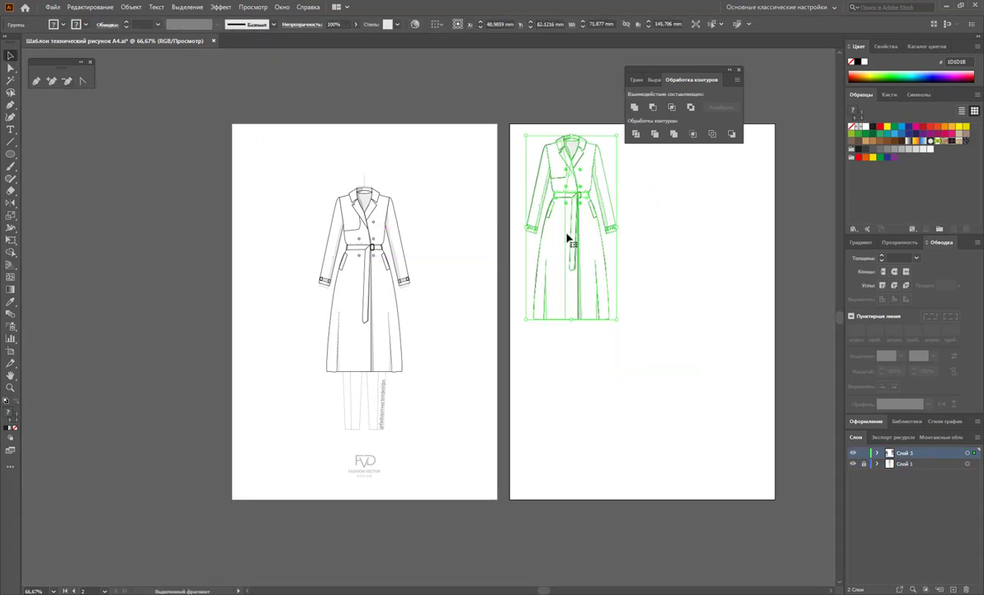
pyautogui.click(696, 323)
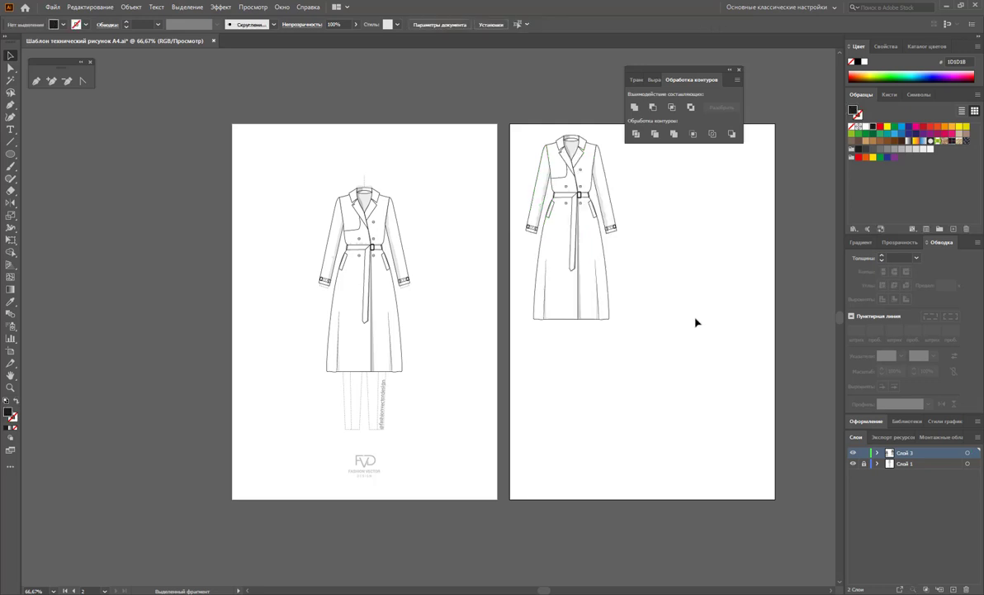
pyautogui.moveTo(691, 72); pyautogui.dragTo(753, 58)
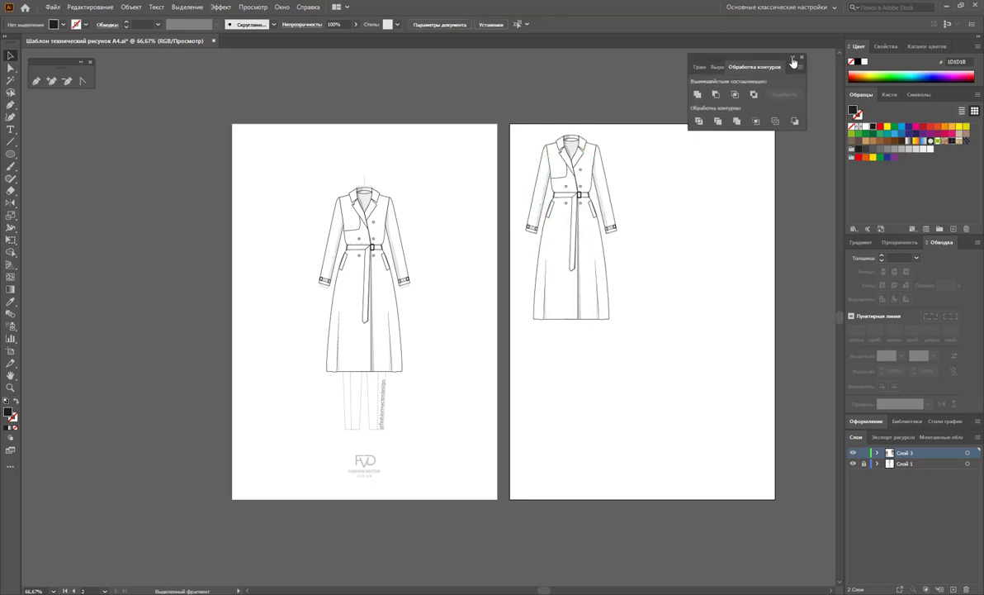
pyautogui.click(801, 57)
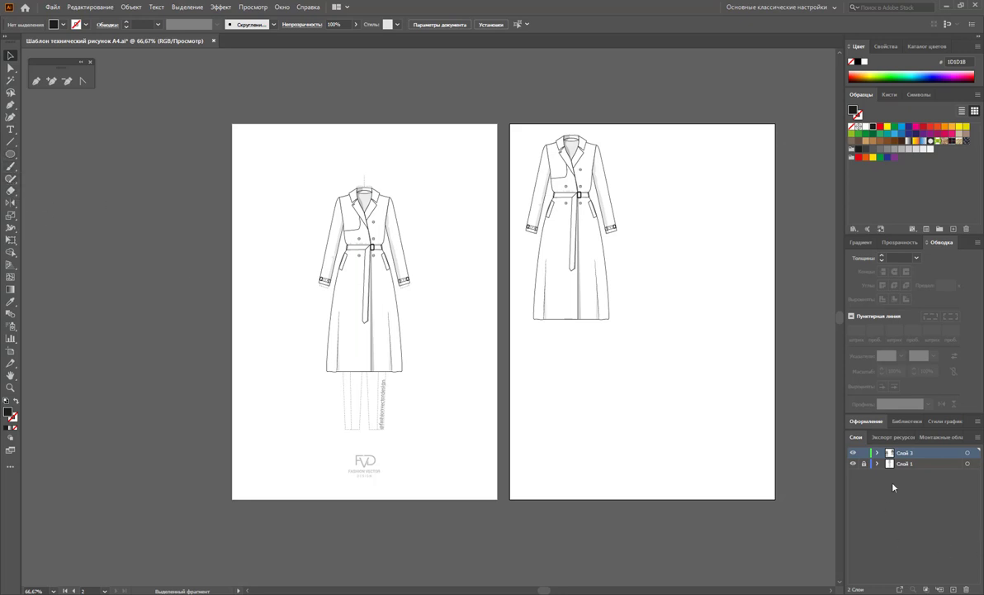
# Step: Zoom in on the copied coat and select its right front panel with Direct Selection
pyautogui.click(9, 389)
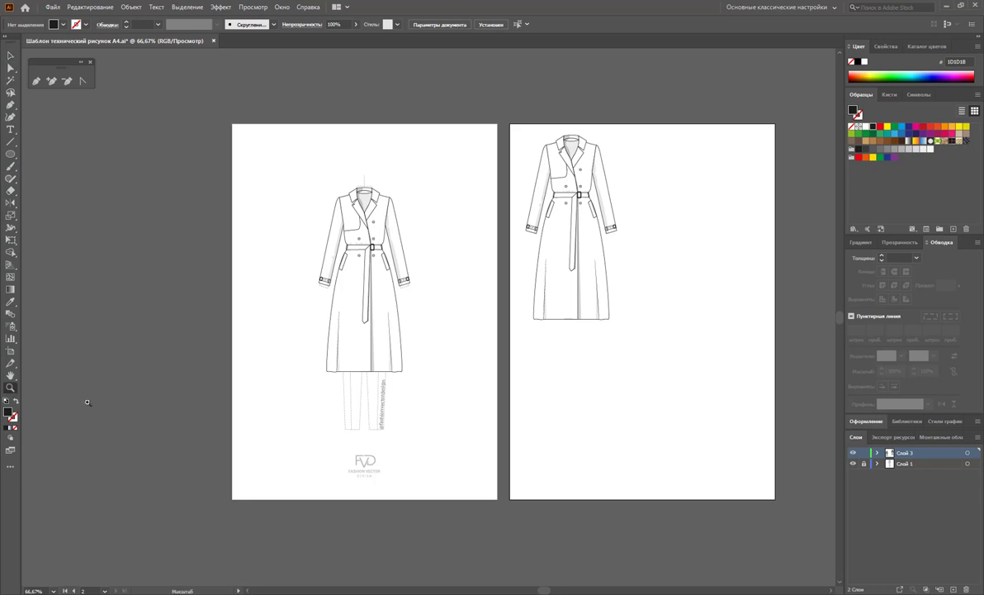
pyautogui.moveTo(626, 125); pyautogui.dragTo(446, 328)
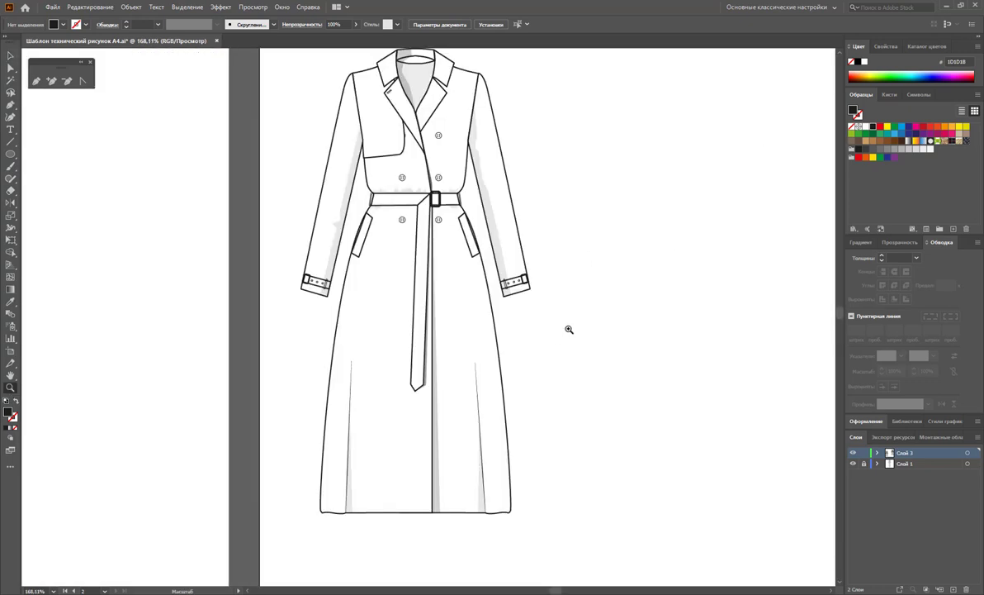
pyautogui.scroll(-1, 33, 97)
pyautogui.click(10, 67)
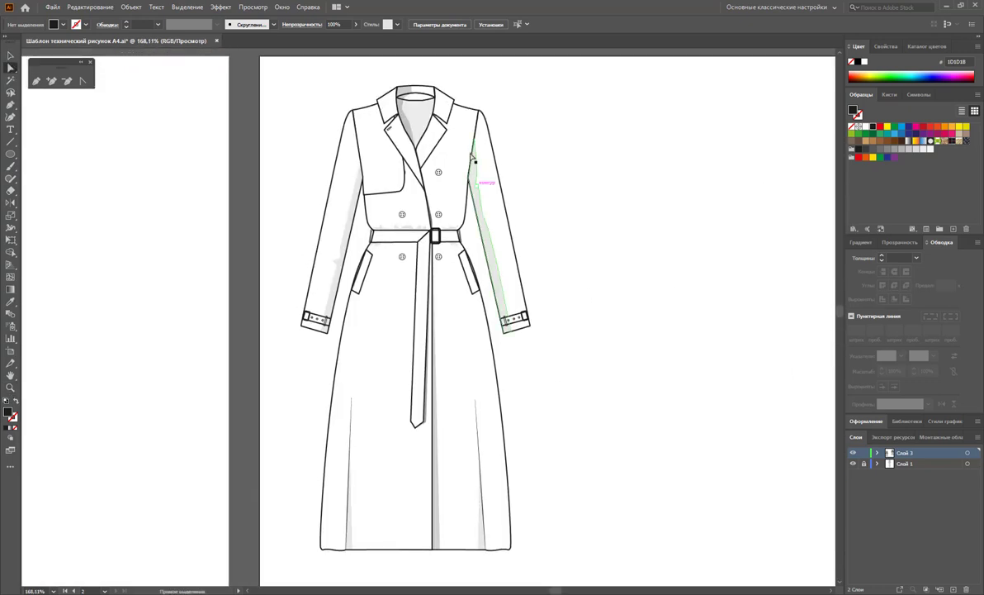
pyautogui.click(457, 142)
pyautogui.click(7, 401)
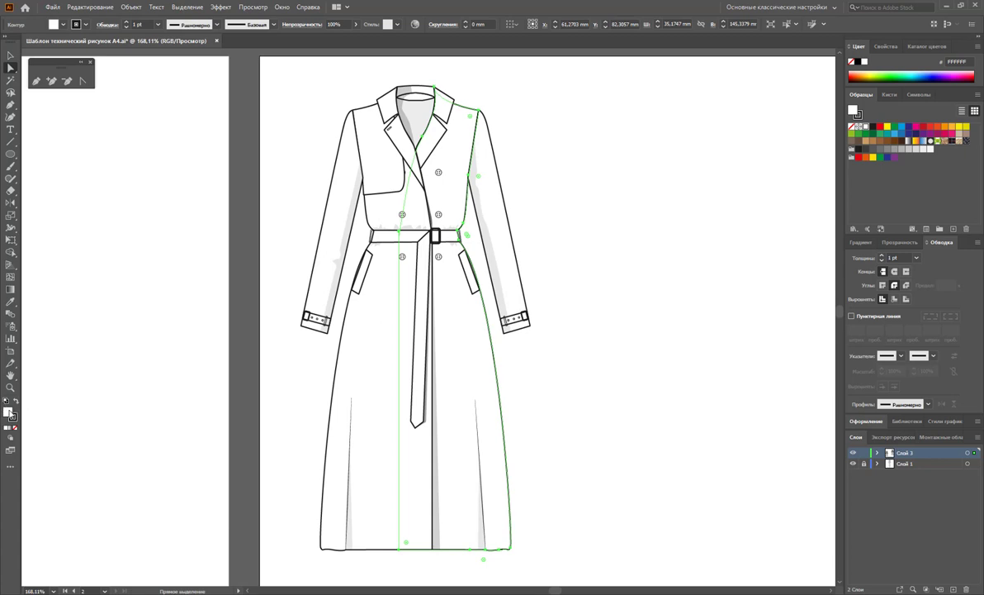
# Step: Mix a beige fill for the right front panel and save it as a new swatch
pyautogui.doubleClick(7, 410)
pyautogui.moveTo(515, 212); pyautogui.dragTo(509, 224)
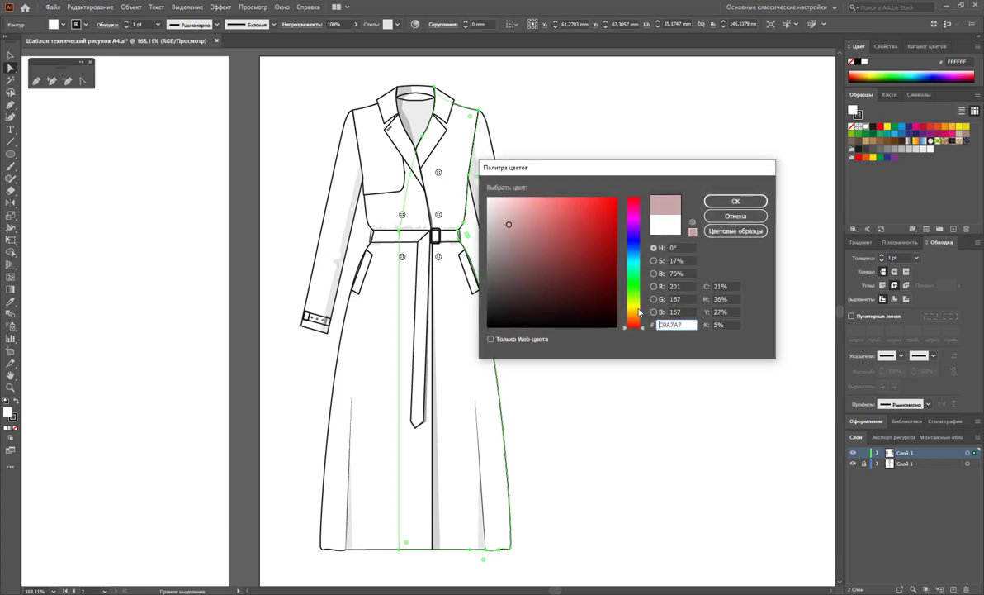
pyautogui.moveTo(638, 312); pyautogui.dragTo(632, 314)
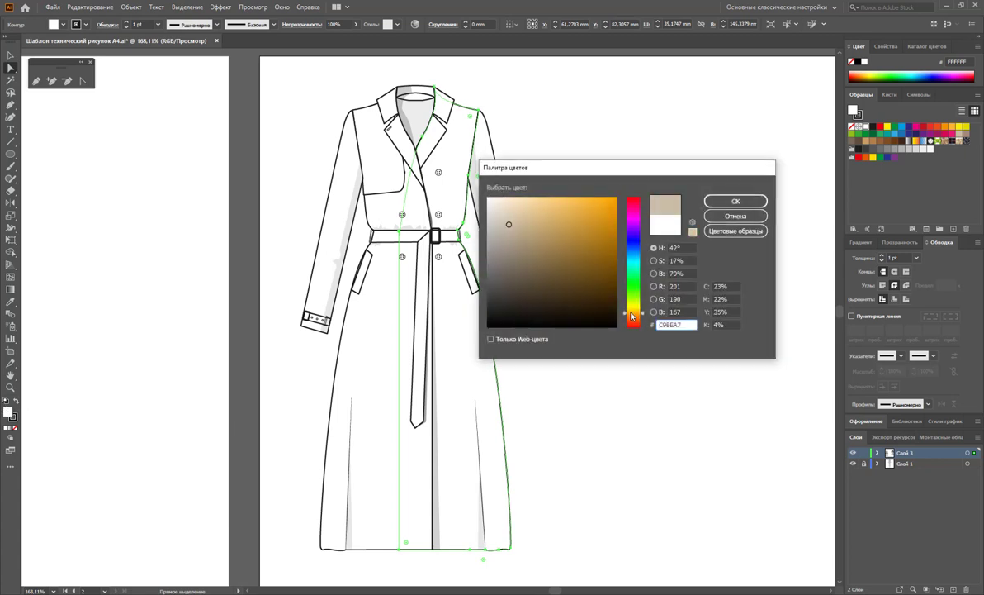
pyautogui.moveTo(508, 222); pyautogui.dragTo(515, 224)
pyautogui.click(736, 201)
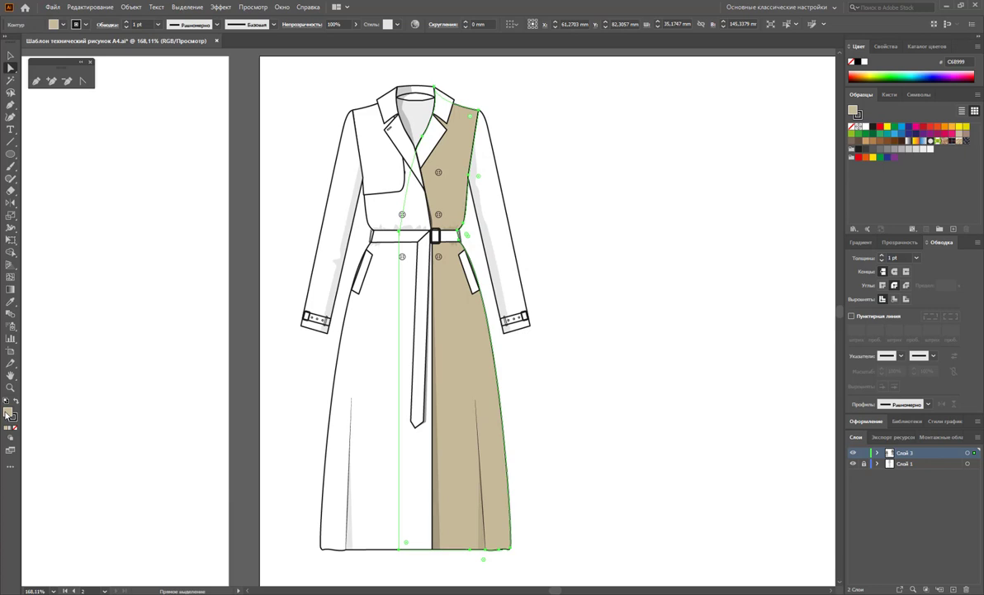
pyautogui.moveTo(6, 413); pyautogui.dragTo(853, 148)
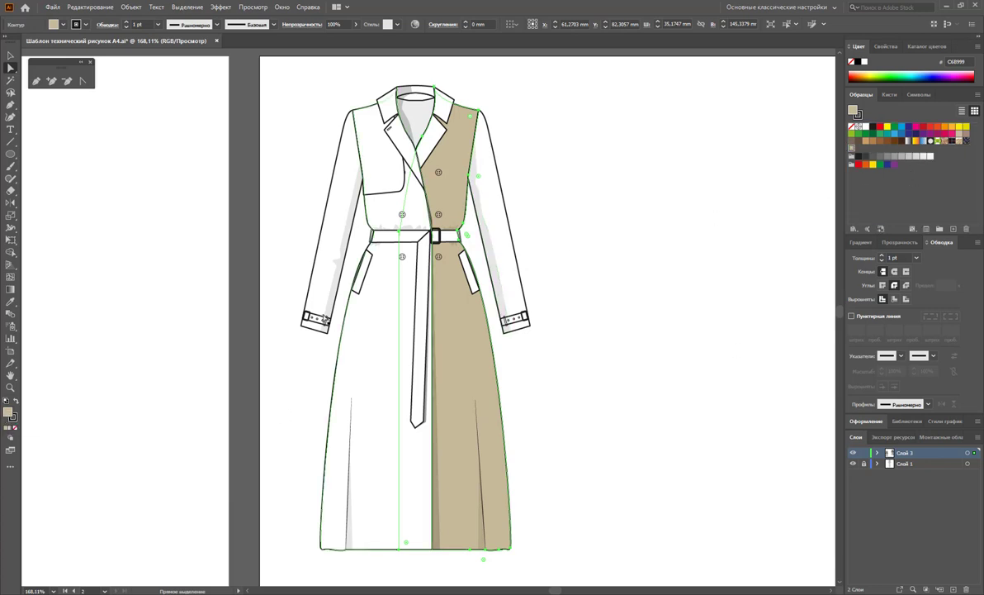
# Step: Fill the left front panel, both sleeves and the shoulder yoke with the beige swatch
pyautogui.click(378, 333)
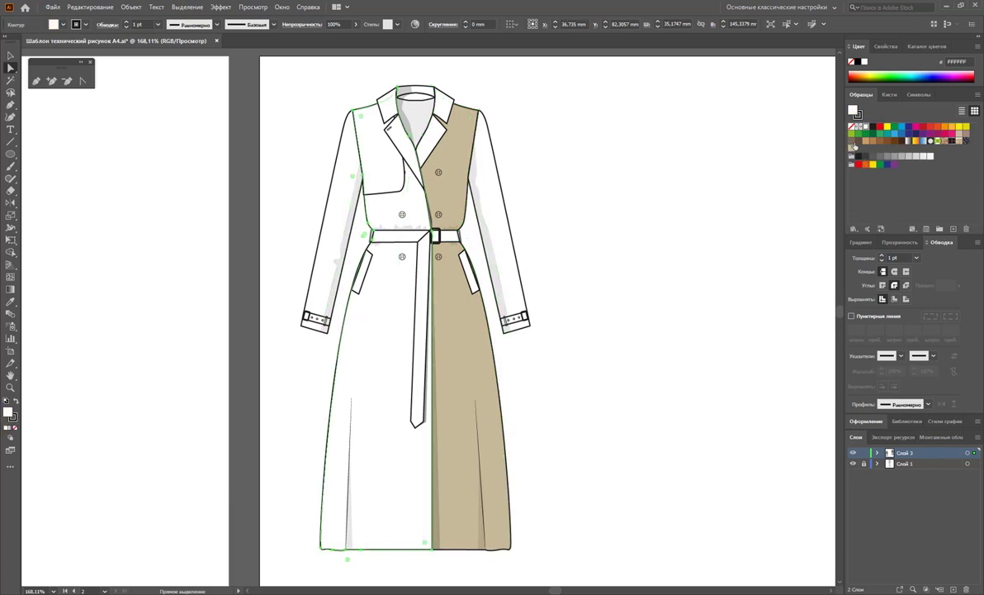
pyautogui.click(852, 149)
pyautogui.click(505, 187)
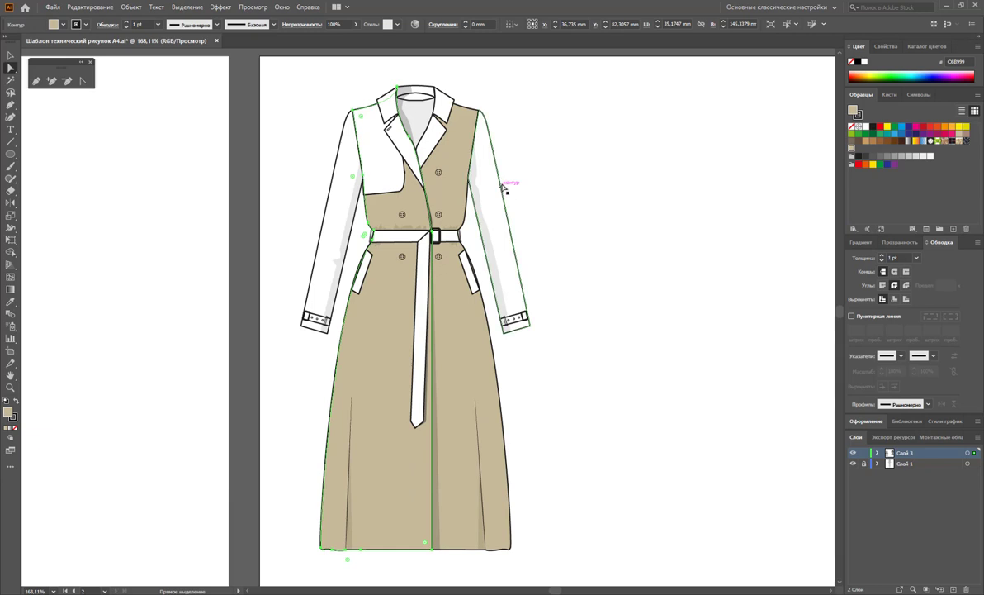
pyautogui.click(852, 150)
pyautogui.click(329, 213)
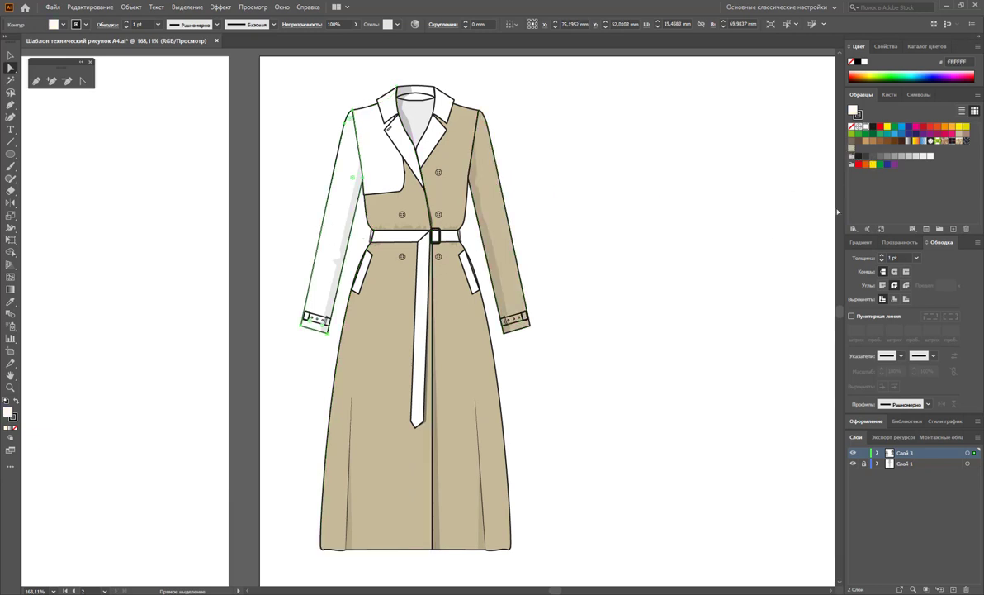
pyautogui.click(851, 150)
pyautogui.click(376, 145)
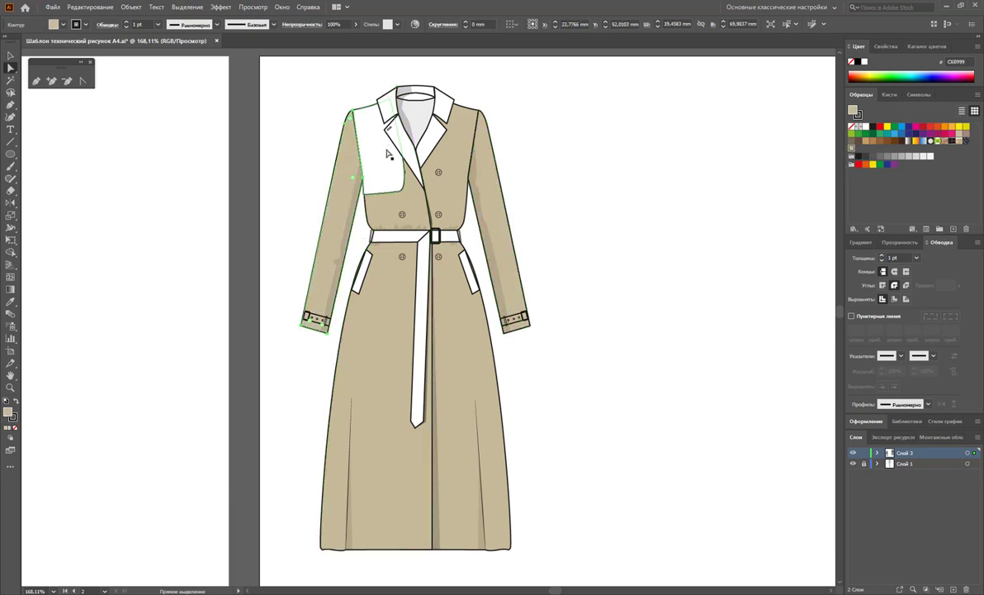
pyautogui.click(852, 150)
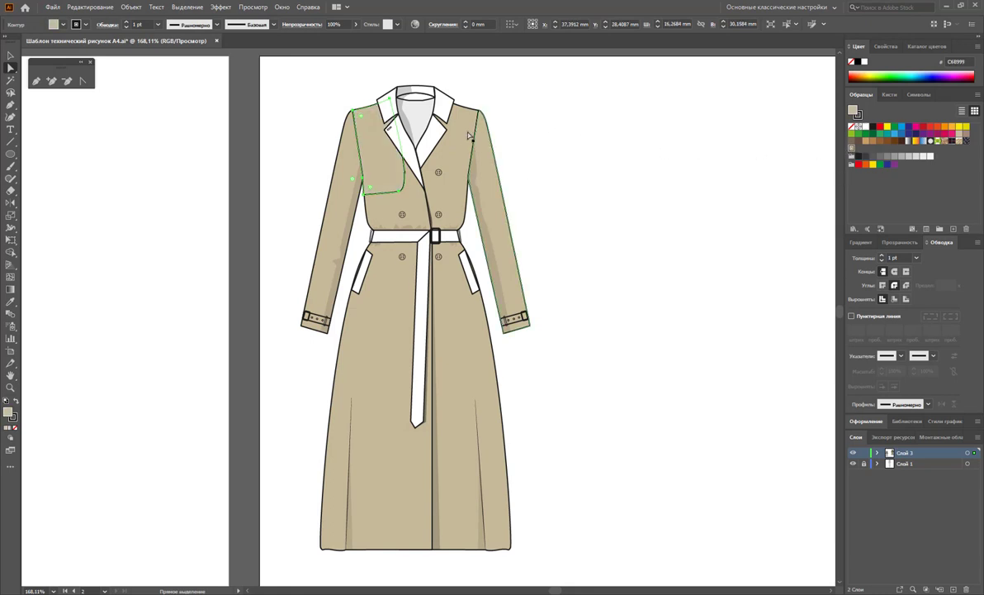
# Step: Fill the collar, both lapels and the back neck band with beige
pyautogui.click(406, 147)
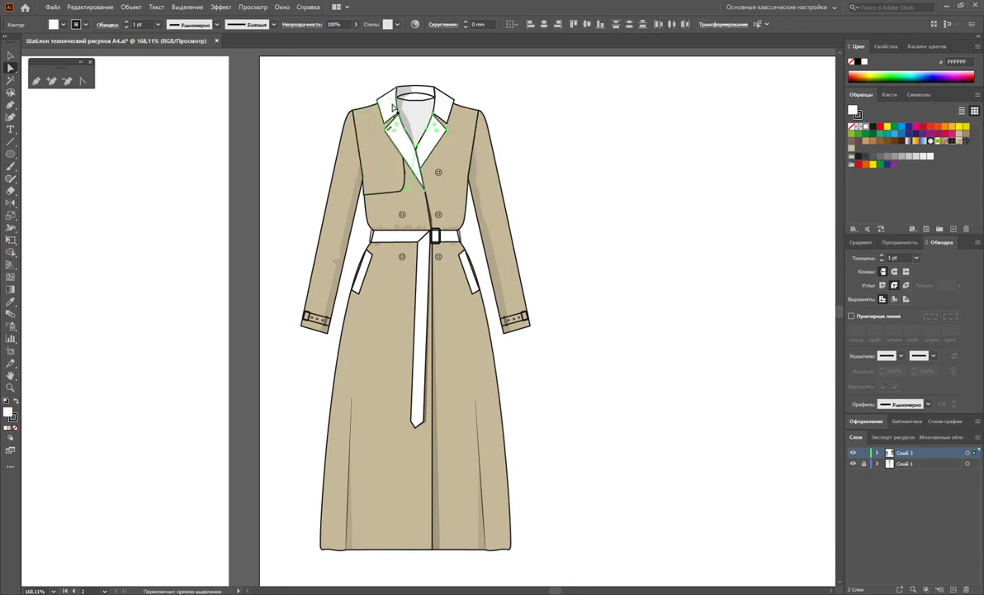
pyautogui.keyDown('shift'); pyautogui.click(368, 99); pyautogui.keyUp('shift')
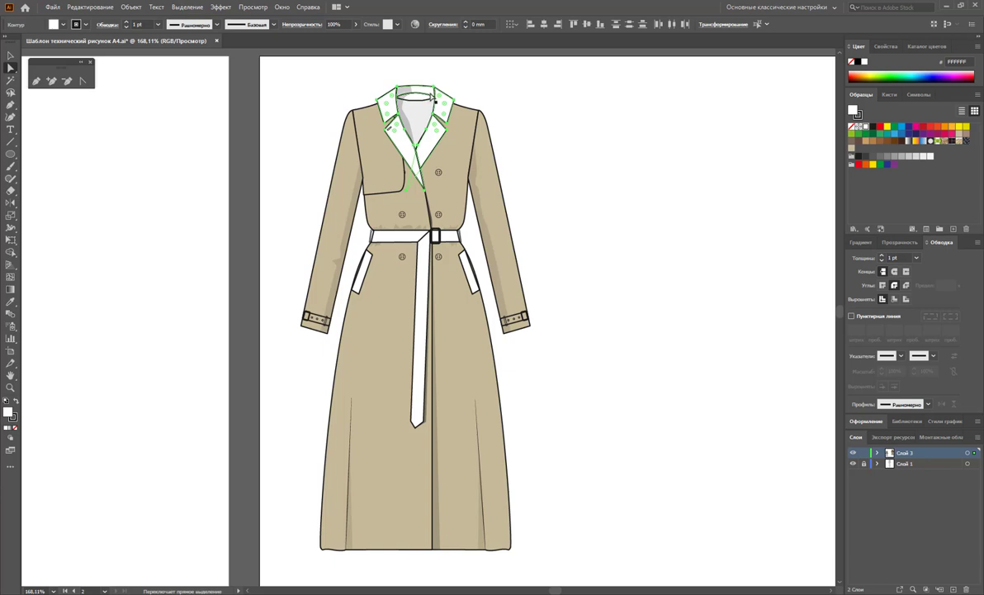
pyautogui.keyDown('shift'); pyautogui.click(398, 94); pyautogui.keyUp('shift')
pyautogui.click(850, 151)
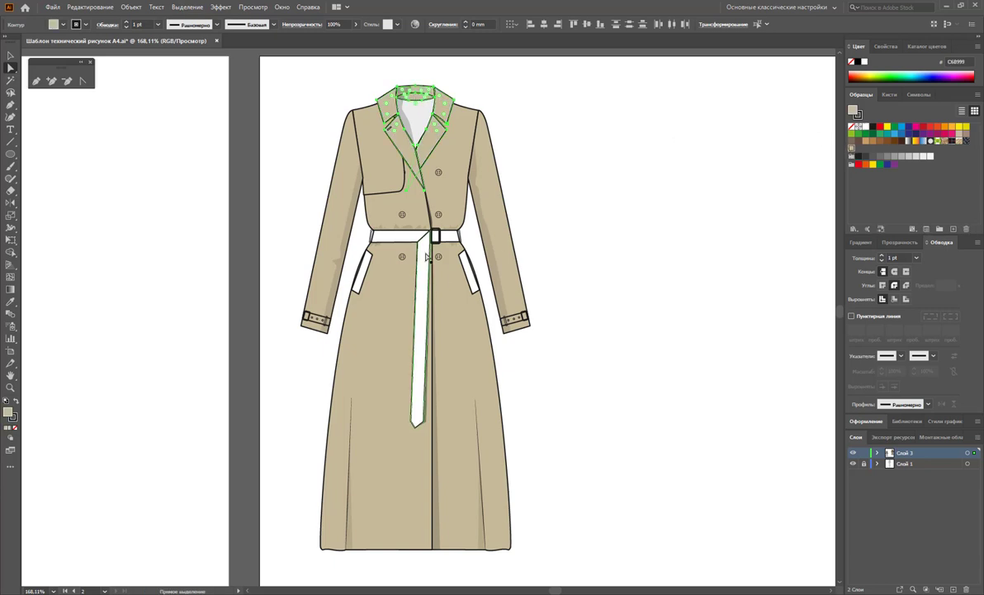
# Step: Fill both pocket welts, the belt band and the hanging belt strap with beige
pyautogui.click(466, 271)
pyautogui.keyDown('shift'); pyautogui.click(360, 270); pyautogui.keyUp('shift')
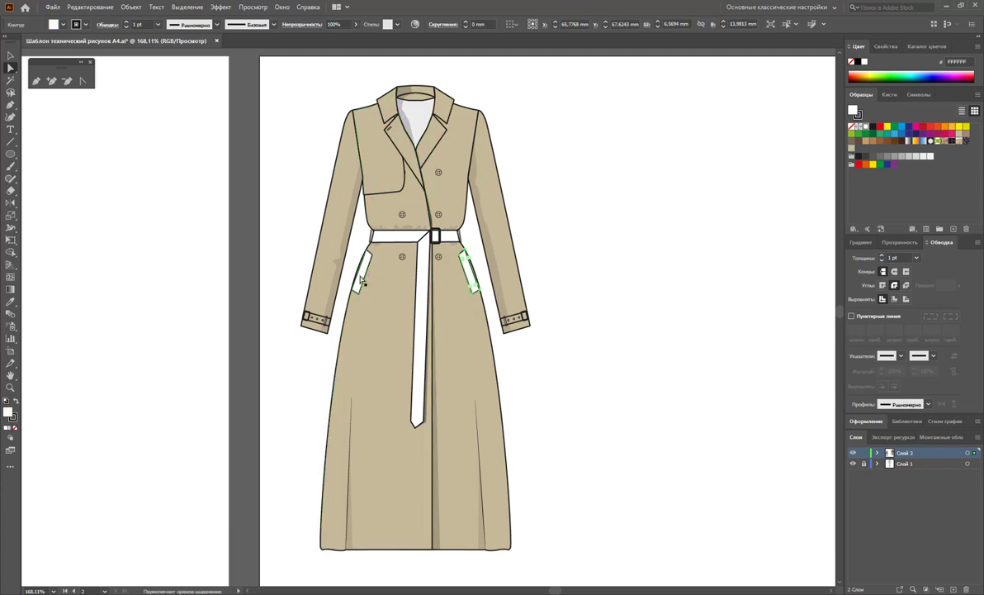
pyautogui.keyDown('shift'); pyautogui.click(388, 237); pyautogui.keyUp('shift')
pyautogui.keyDown('shift'); pyautogui.click(422, 264); pyautogui.keyUp('shift')
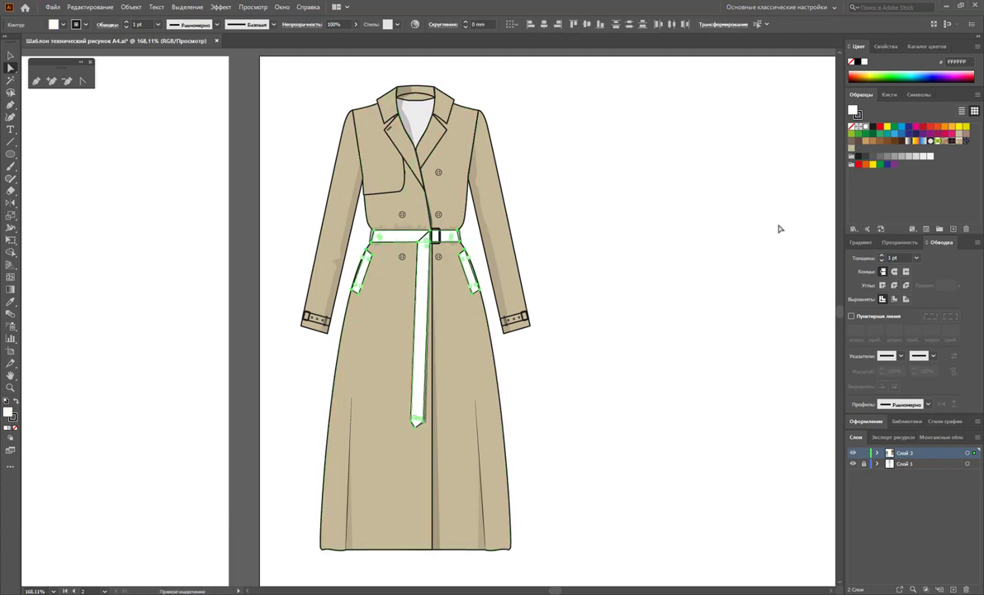
pyautogui.click(850, 152)
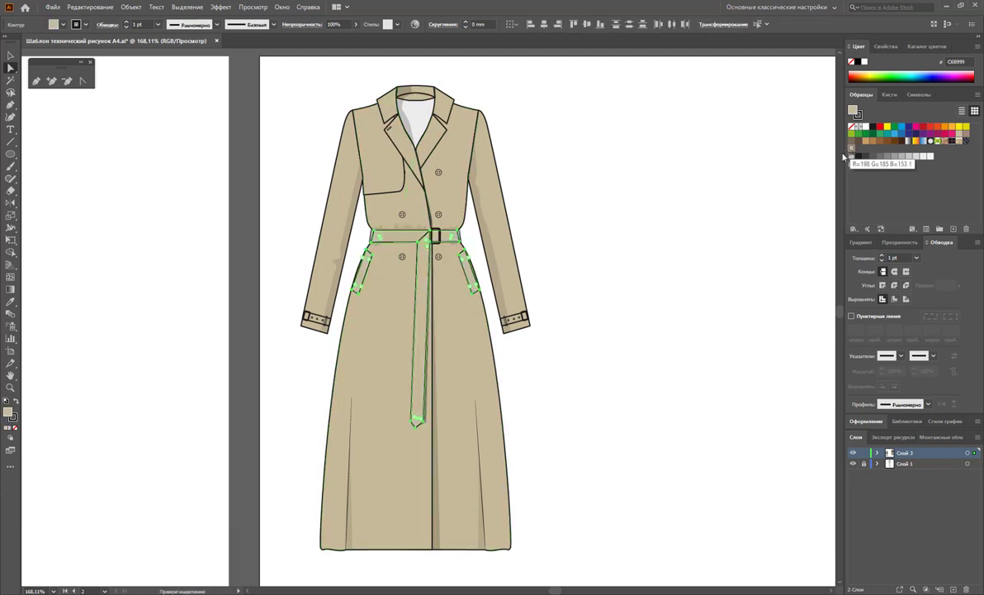
pyautogui.click(672, 225)
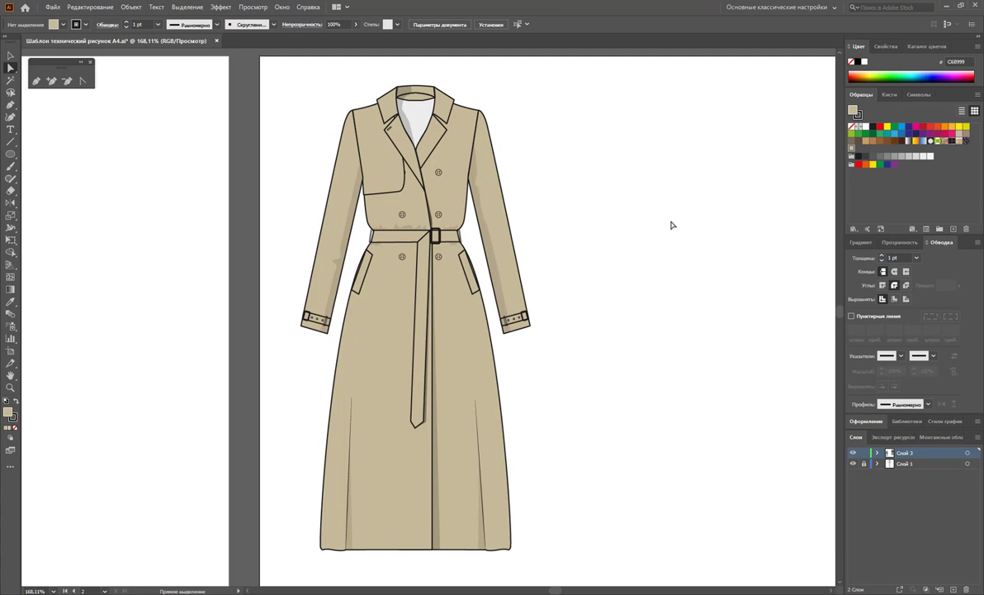
# Step: Give the inner neck opening a darker taupe fill, #A59886
pyautogui.click(411, 115)
pyautogui.click(852, 152)
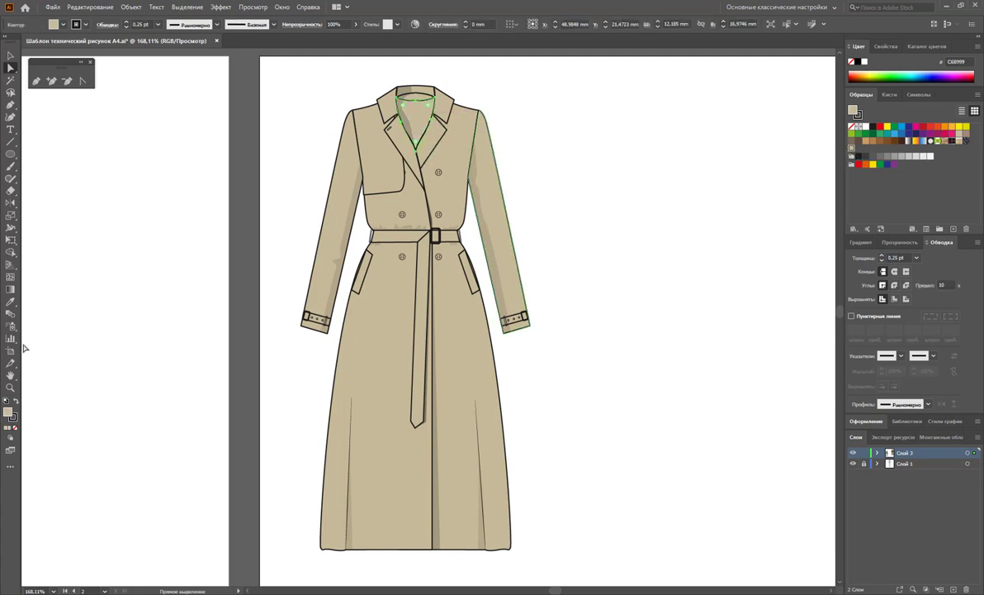
pyautogui.doubleClick(10, 414)
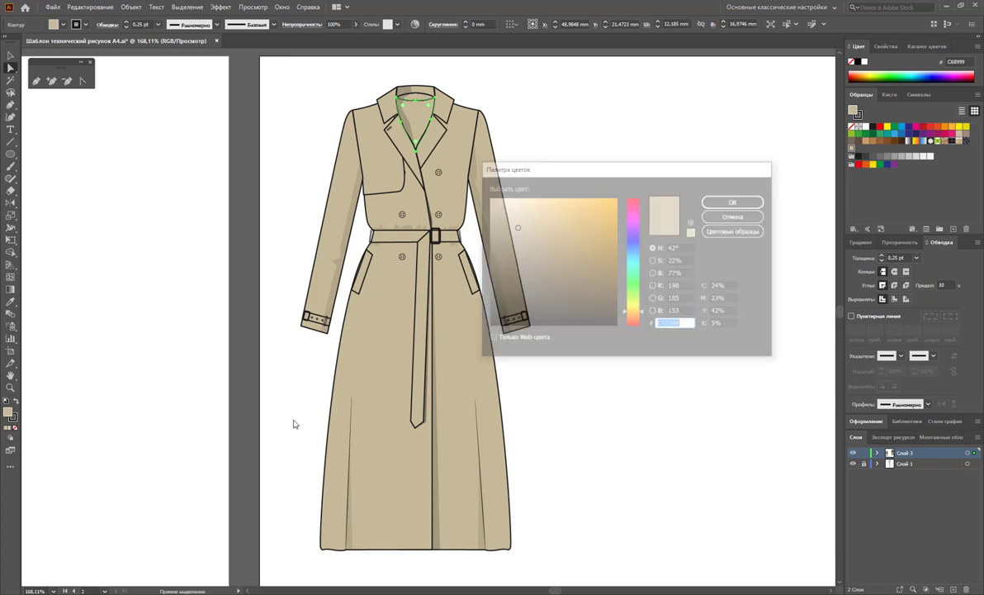
pyautogui.click(513, 241)
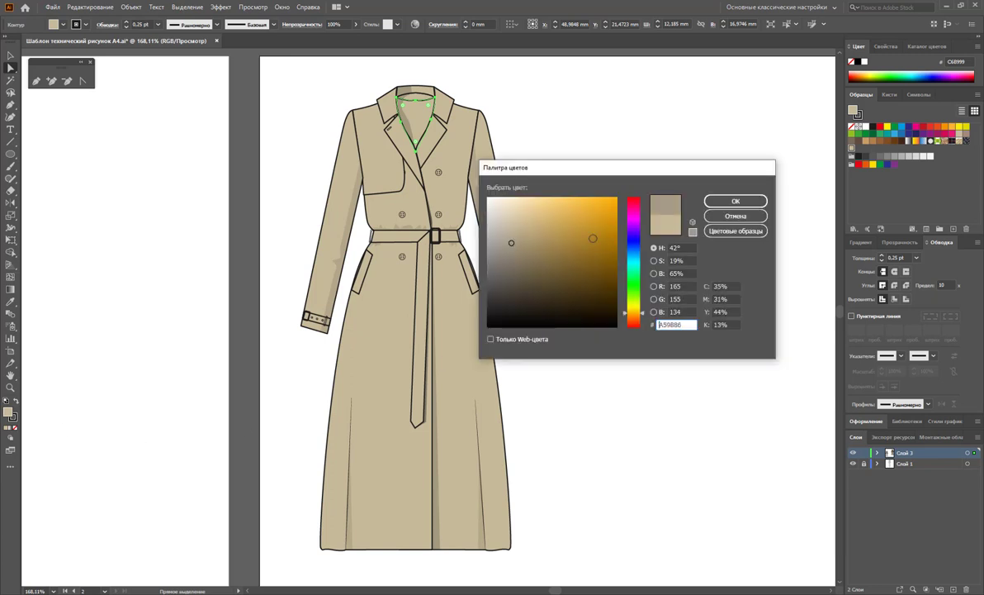
pyautogui.click(734, 201)
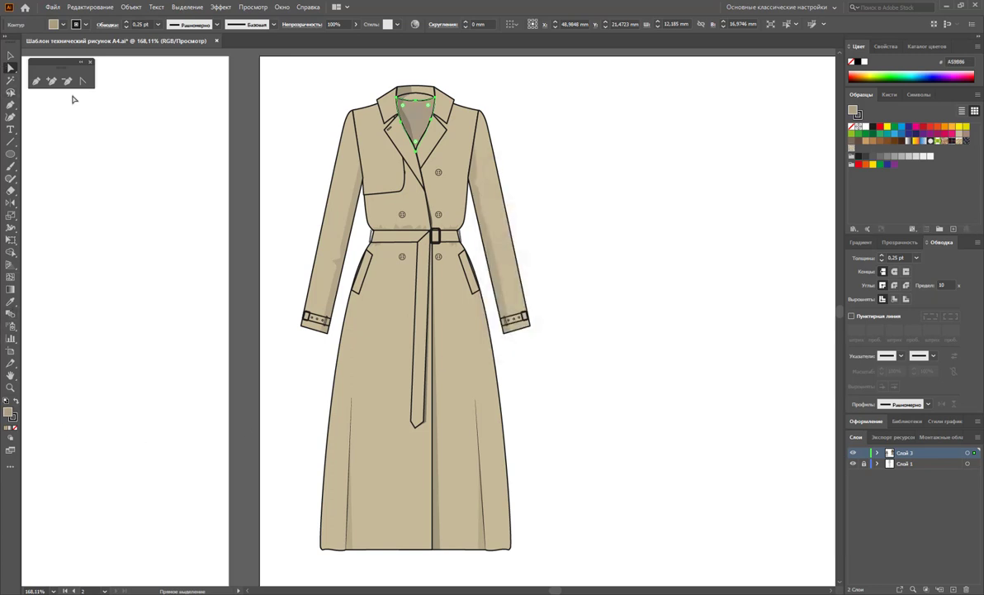
pyautogui.click(10, 56)
pyautogui.click(158, 168)
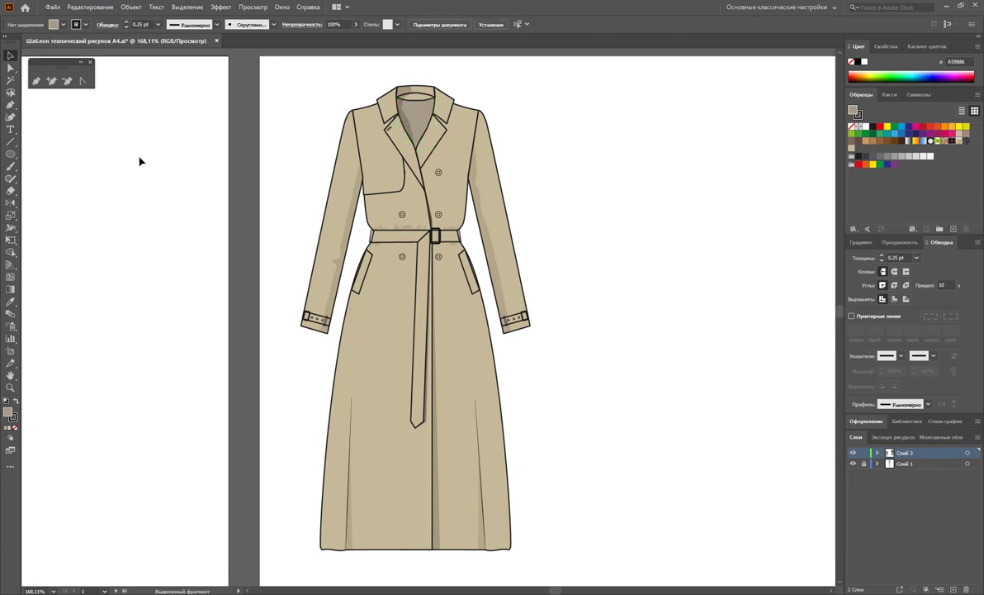
# Step: Isolate the coat group and make a first attempt at selecting the front buttons
pyautogui.click(437, 168)
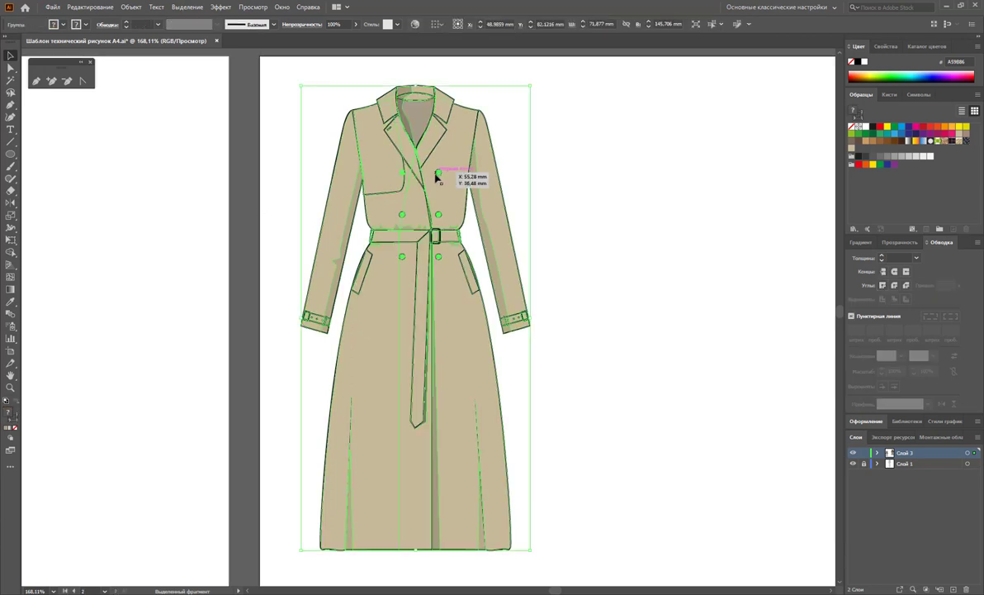
pyautogui.doubleClick(450, 200)
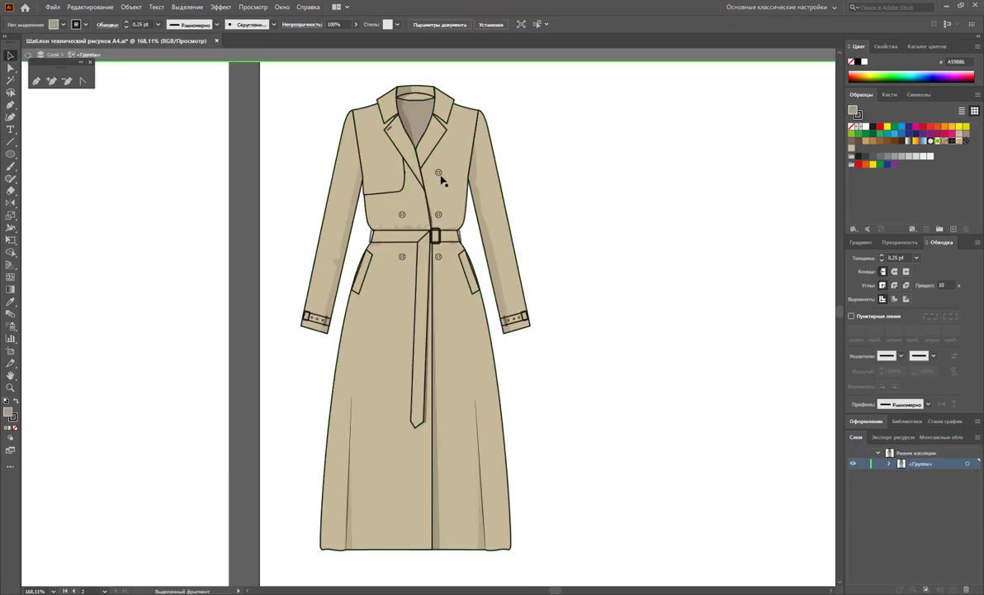
pyautogui.click(438, 173)
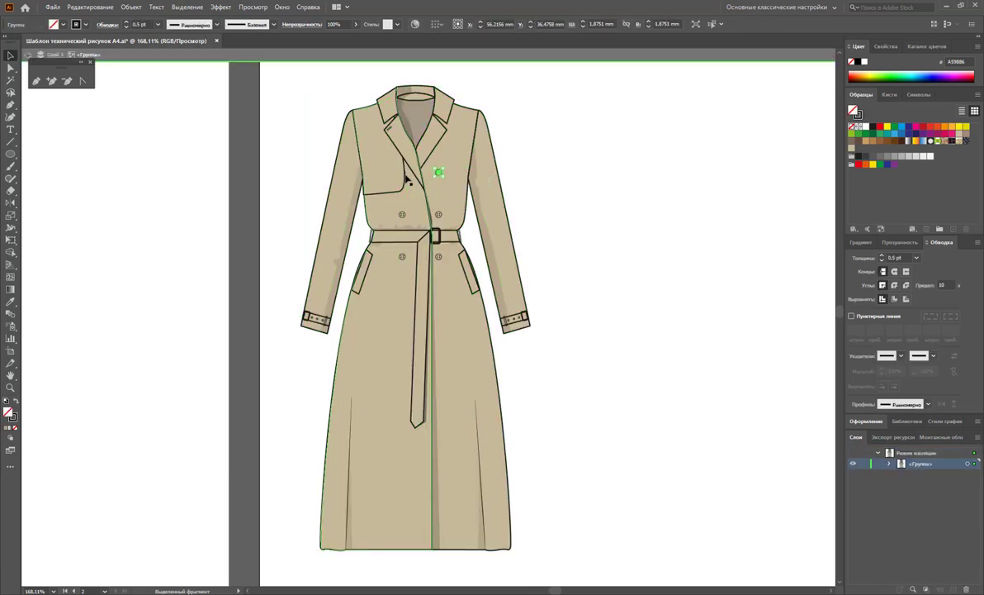
pyautogui.keyDown('shift'); pyautogui.click(439, 214); pyautogui.keyUp('shift')
pyautogui.keyDown('shift'); pyautogui.click(438, 256); pyautogui.keyUp('shift')
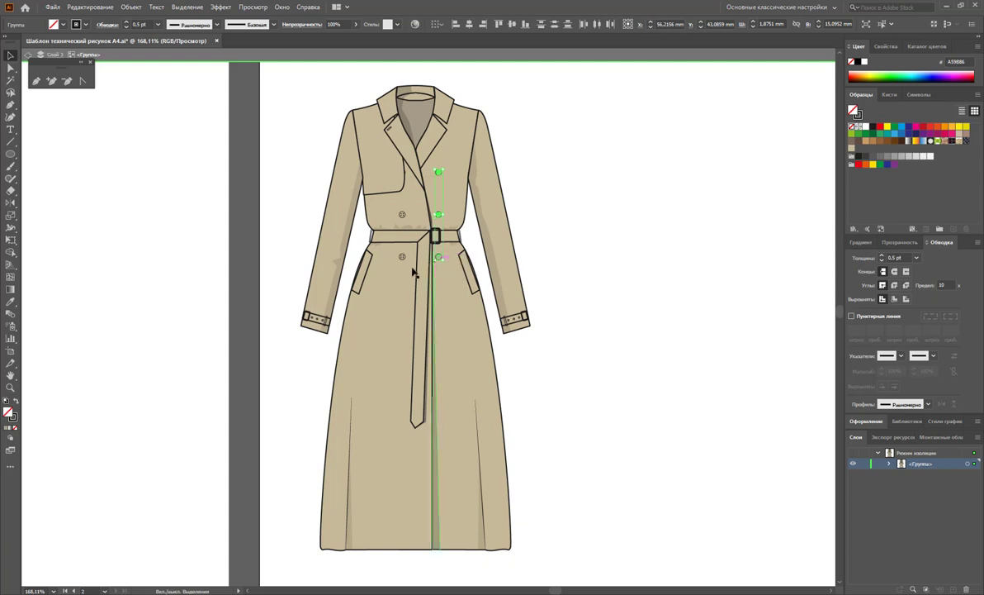
pyautogui.moveTo(402, 259); pyautogui.dragTo(402, 217)
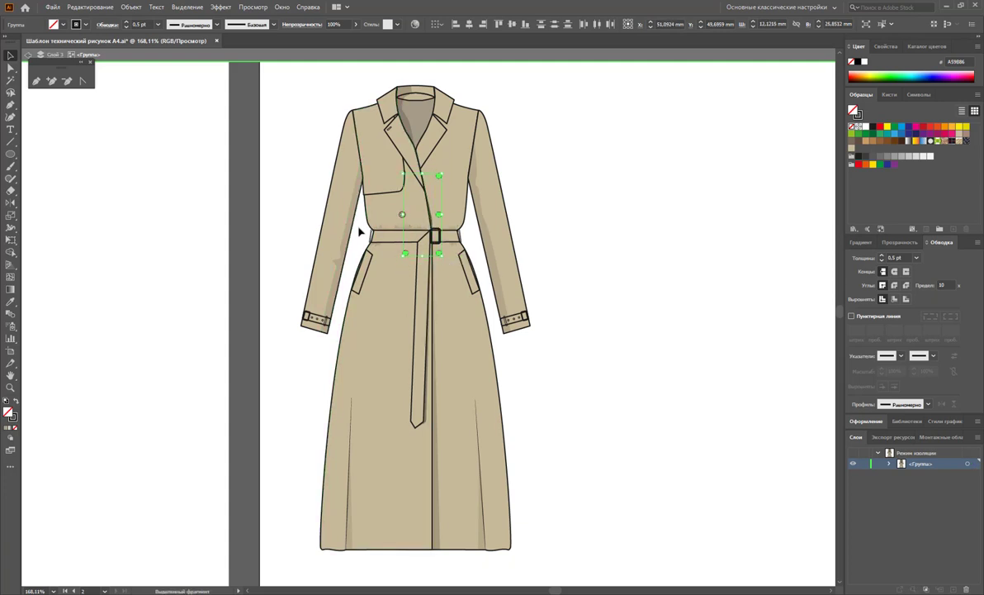
pyautogui.click(278, 250)
# Step: Zoom in on the coat front and select all six buttons, including the one under the pocket flap
pyautogui.click(10, 386)
pyautogui.moveTo(448, 277); pyautogui.dragTo(327, 126)
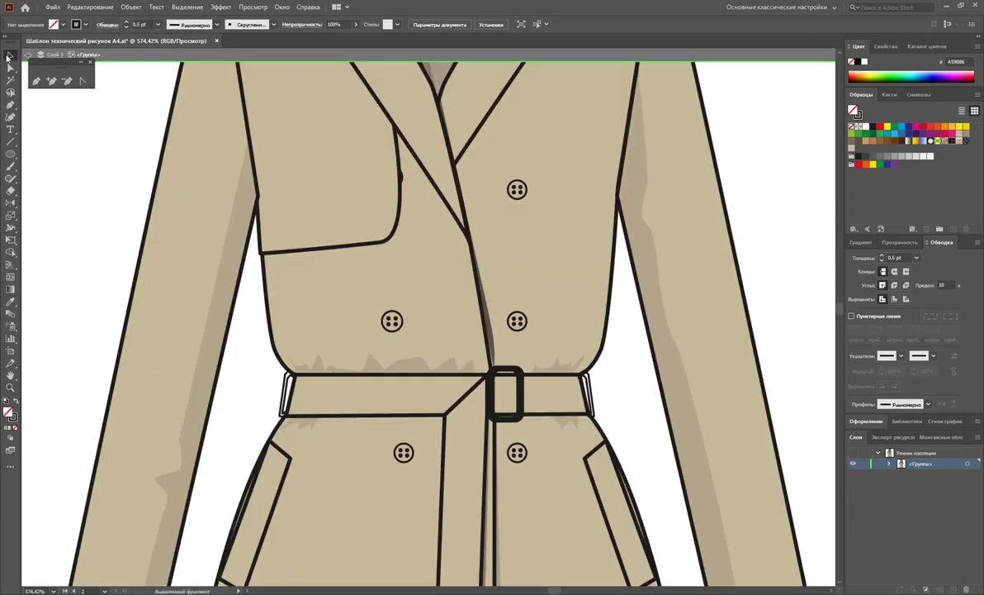
pyautogui.click(10, 55)
pyautogui.click(516, 190)
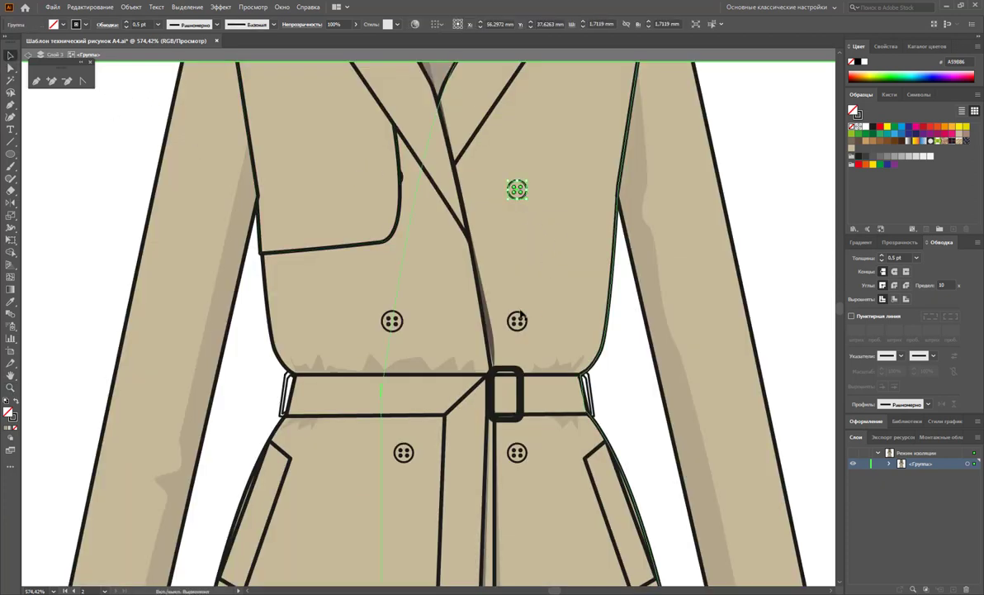
pyautogui.keyDown('shift'); pyautogui.click(517, 320); pyautogui.keyUp('shift')
pyautogui.keyDown('shift'); pyautogui.click(517, 452); pyautogui.keyUp('shift')
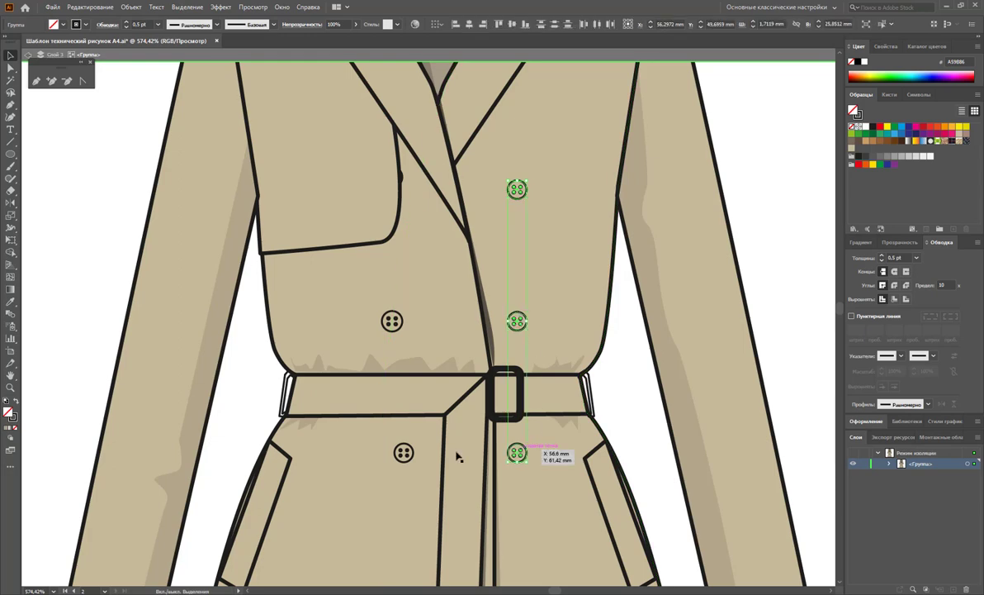
pyautogui.keyDown('shift'); pyautogui.click(403, 452); pyautogui.keyUp('shift')
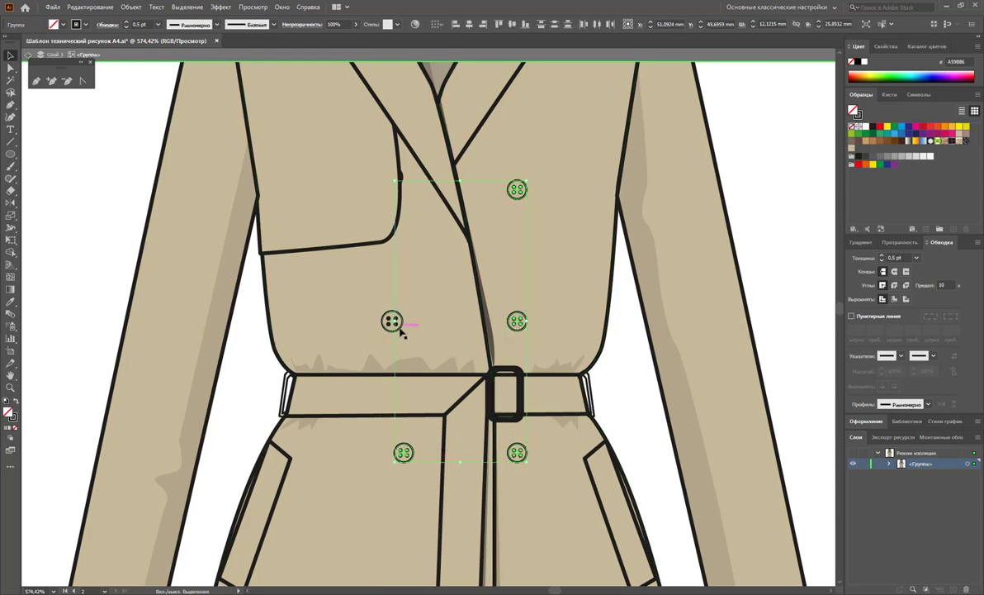
pyautogui.keyDown('shift'); pyautogui.click(392, 322); pyautogui.keyUp('shift')
pyautogui.keyDown('shift'); pyautogui.click(403, 176); pyautogui.keyUp('shift')
# Step: Fill the selected buttons dark brown #634E42, then zoom out to see both artboards
pyautogui.click(858, 143)
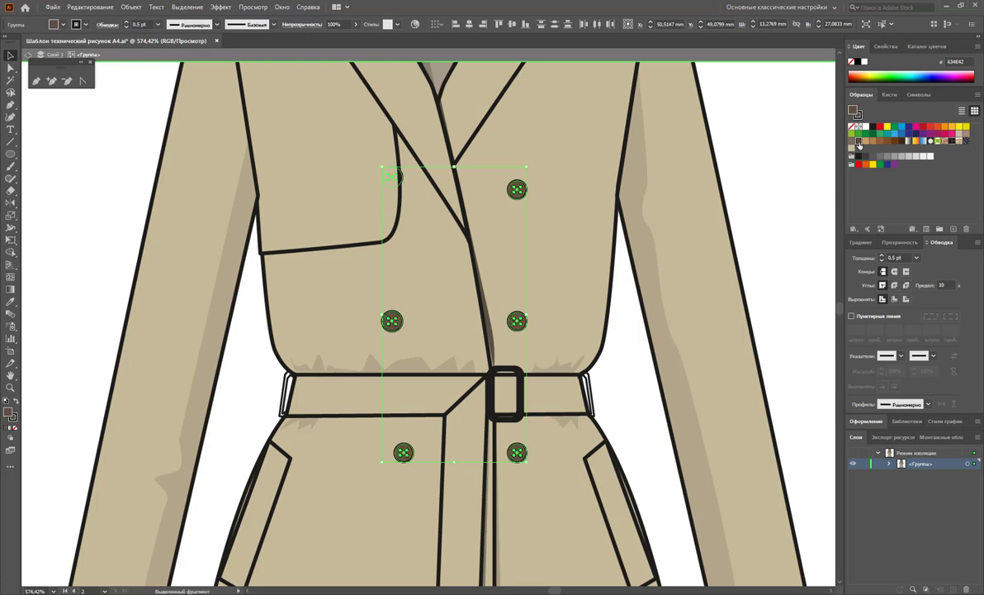
pyautogui.click(777, 184)
pyautogui.moveTo(401, 182); pyautogui.dragTo(403, 190)
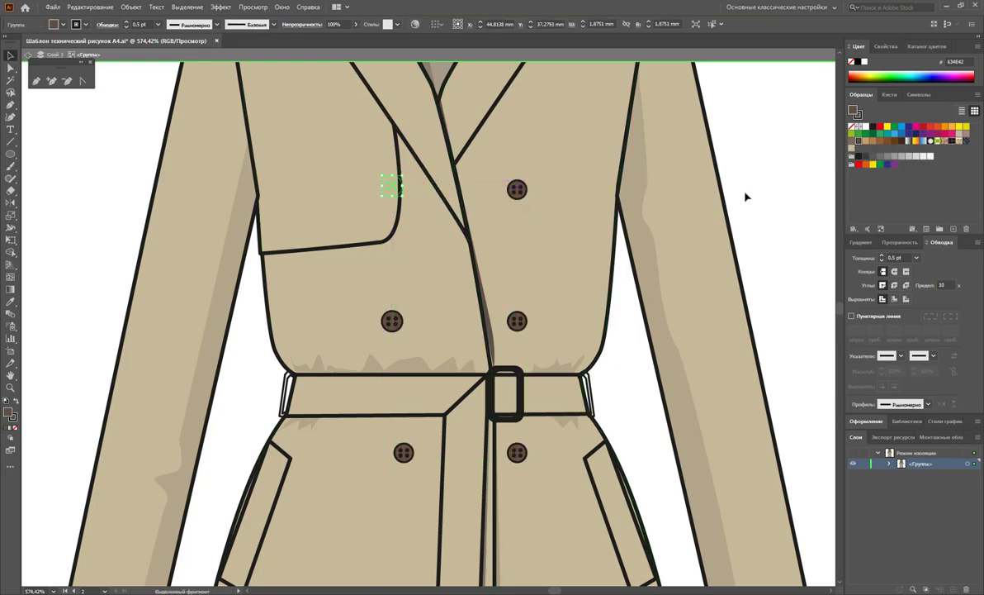
pyautogui.click(747, 198)
pyautogui.press('z')
pyautogui.keyDown('alt'); pyautogui.click(522, 291); pyautogui.keyUp('alt')
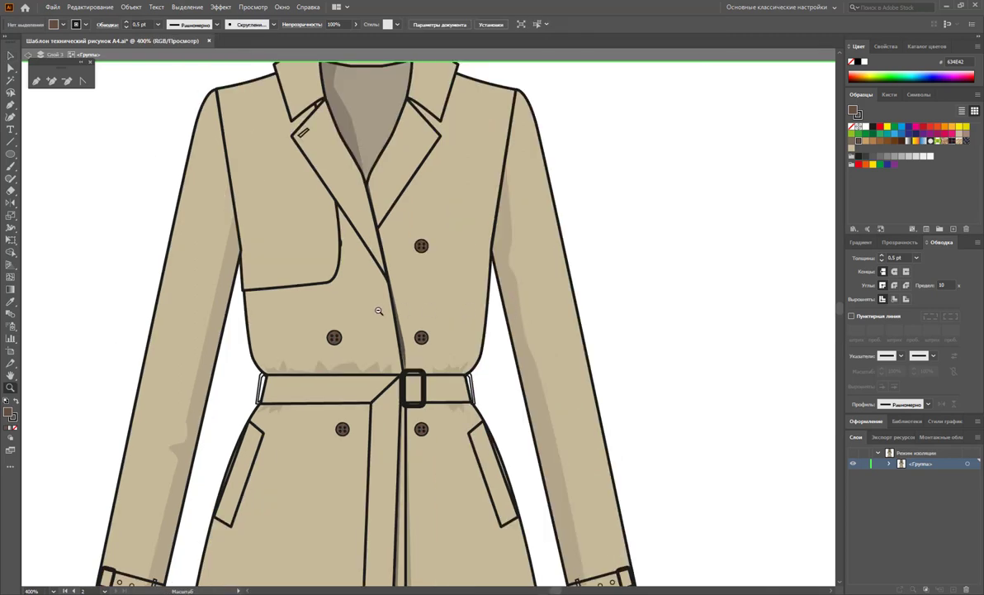
pyautogui.keyDown('alt'); pyautogui.click(384, 323); pyautogui.keyUp('alt')
pyautogui.keyDown('alt'); pyautogui.click(501, 351); pyautogui.keyUp('alt')
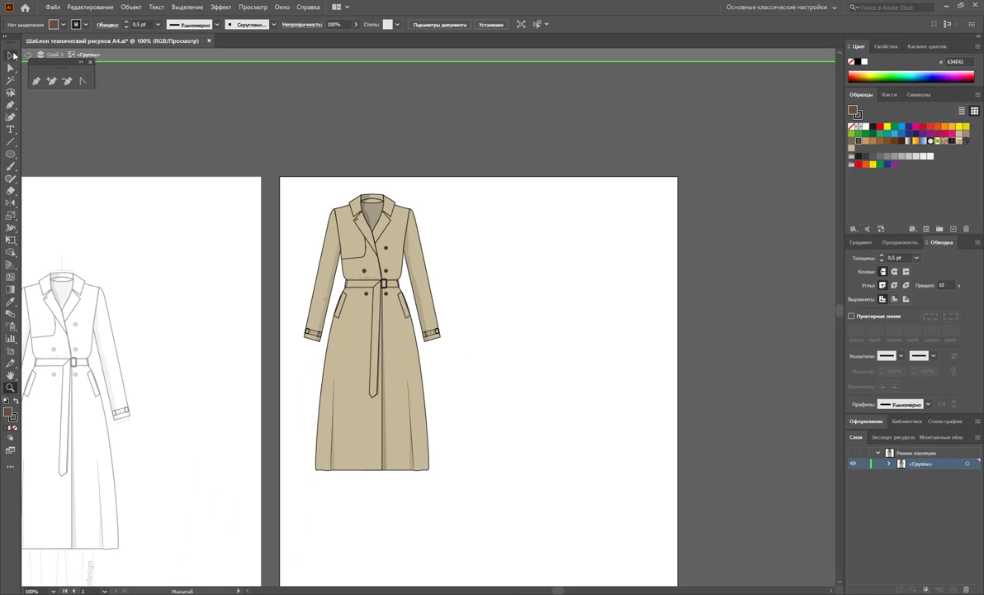
# Step: Exit the coat group and place a duplicate of the beige coat beside the original
pyautogui.click(11, 54)
pyautogui.doubleClick(512, 259)
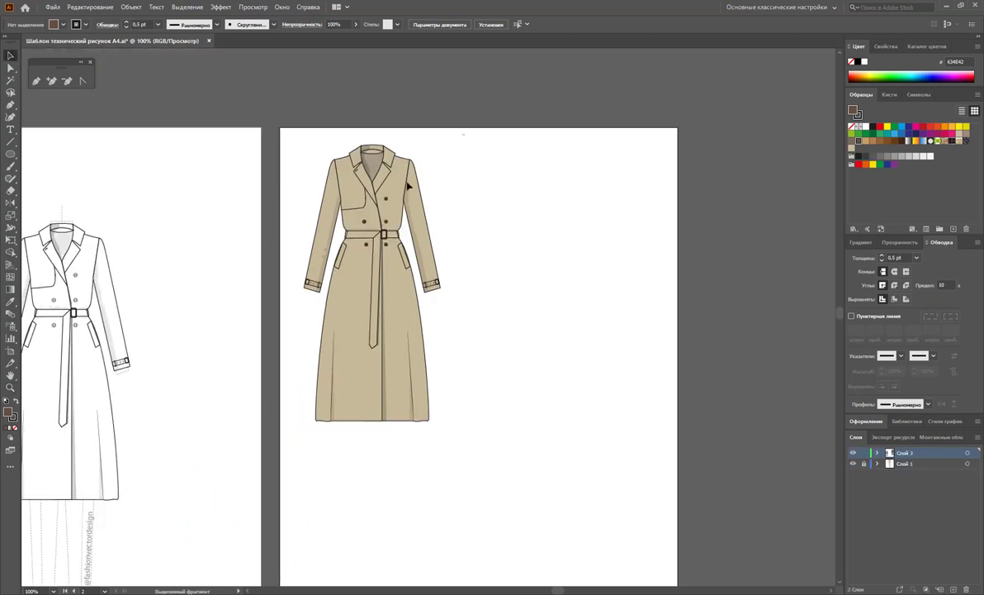
pyautogui.scroll(-2, 314, 413)
pyautogui.moveTo(374, 287); pyautogui.dragTo(518, 291)
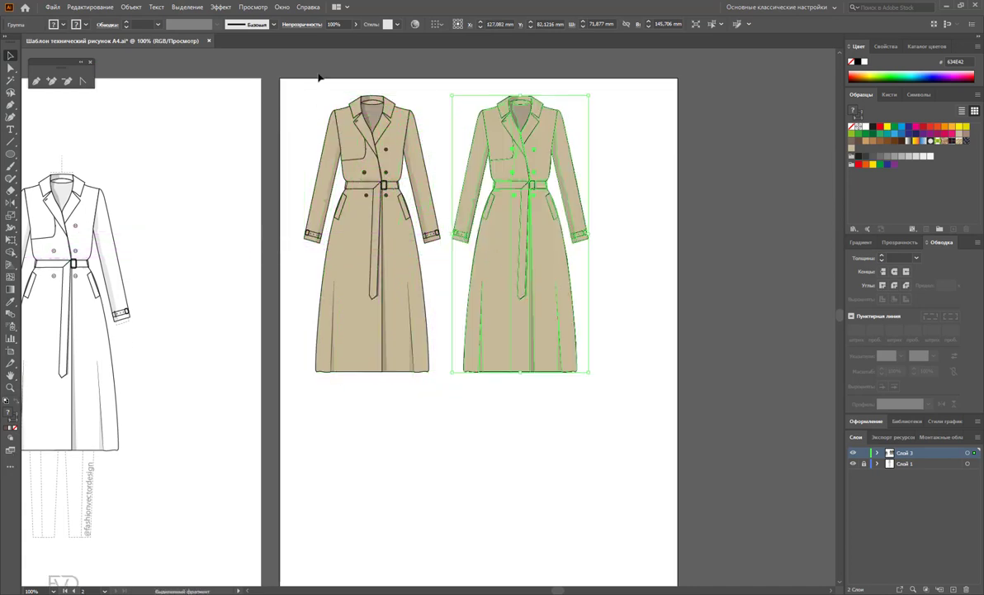
# Step: Recolor the copy, shifting beige to olive green and darkening the shading colour
pyautogui.click(415, 24)
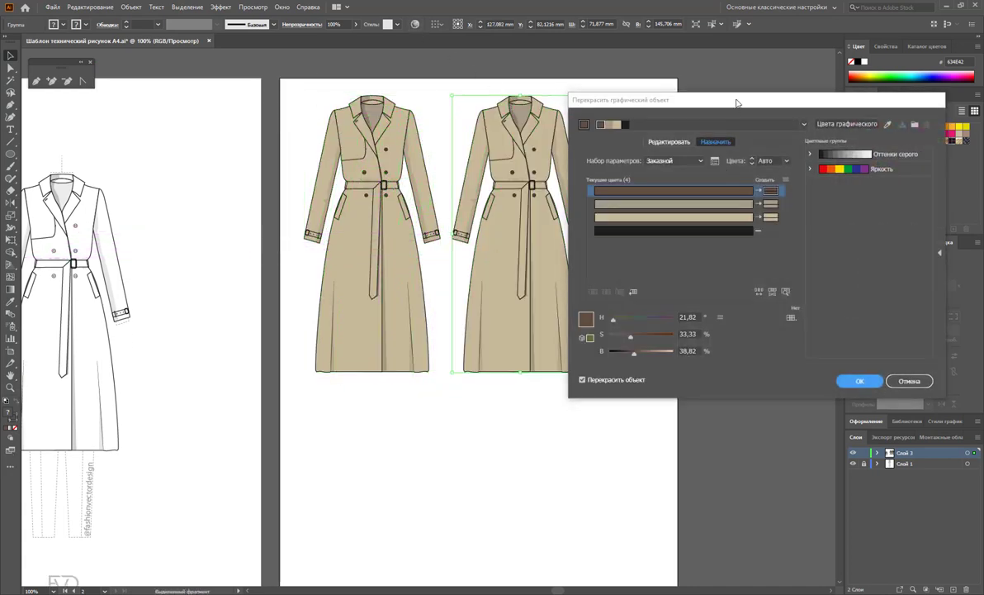
pyautogui.moveTo(738, 103); pyautogui.dragTo(211, 146)
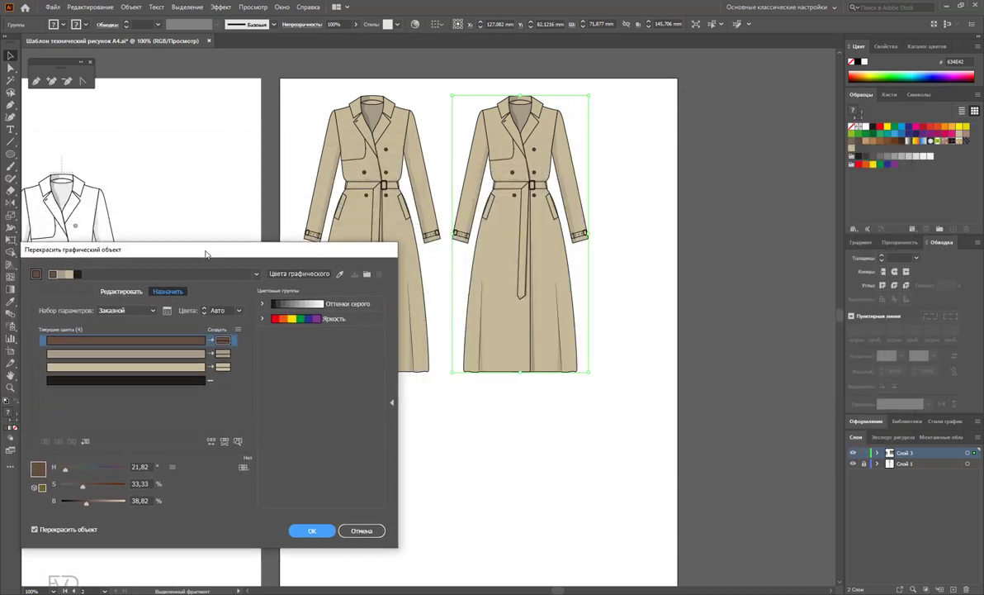
pyautogui.moveTo(231, 150); pyautogui.dragTo(225, 261)
pyautogui.click(240, 371)
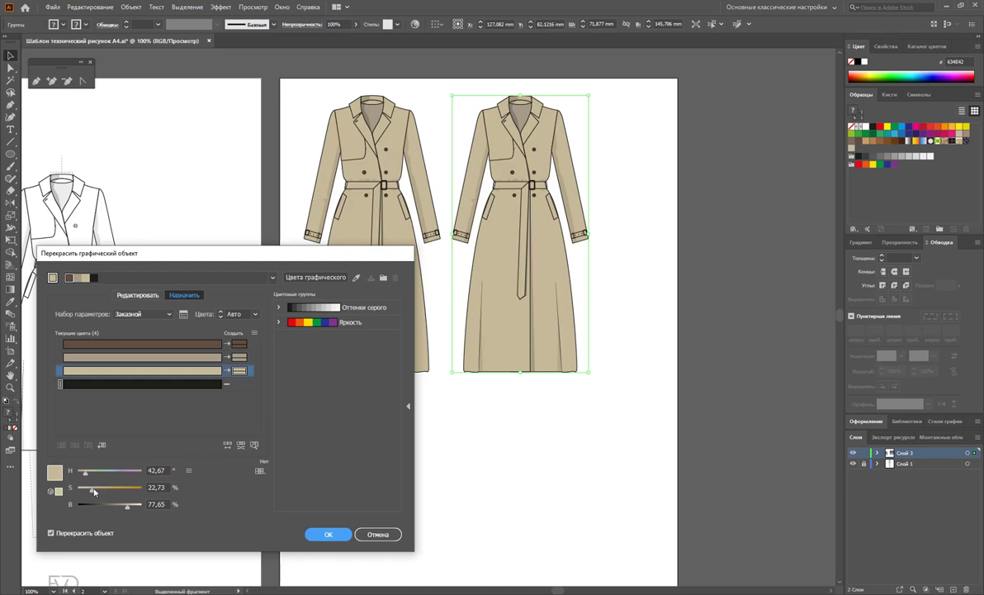
pyautogui.moveTo(85, 476); pyautogui.dragTo(110, 510)
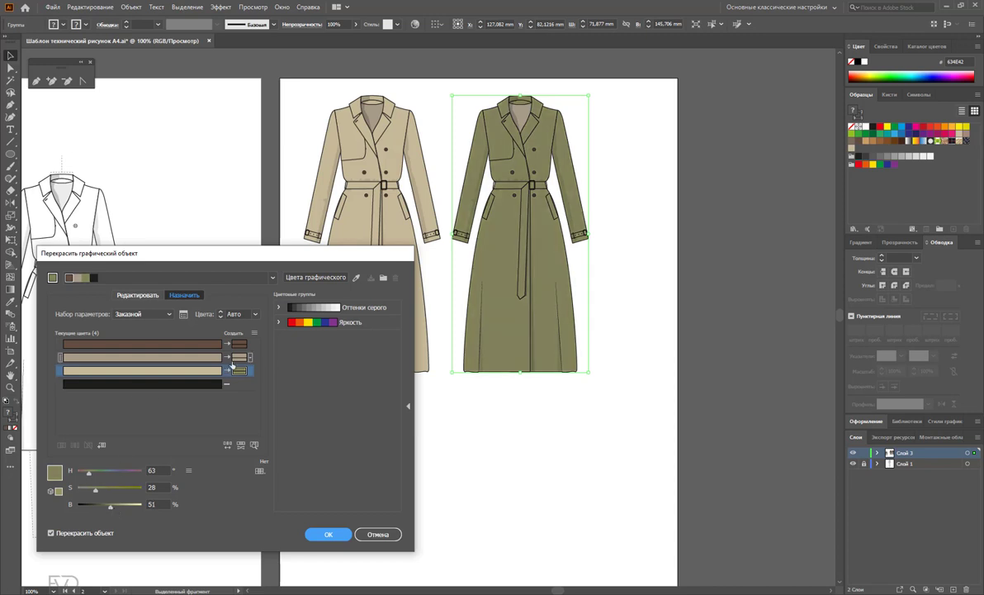
pyautogui.click(140, 357)
pyautogui.moveTo(118, 506); pyautogui.dragTo(104, 506)
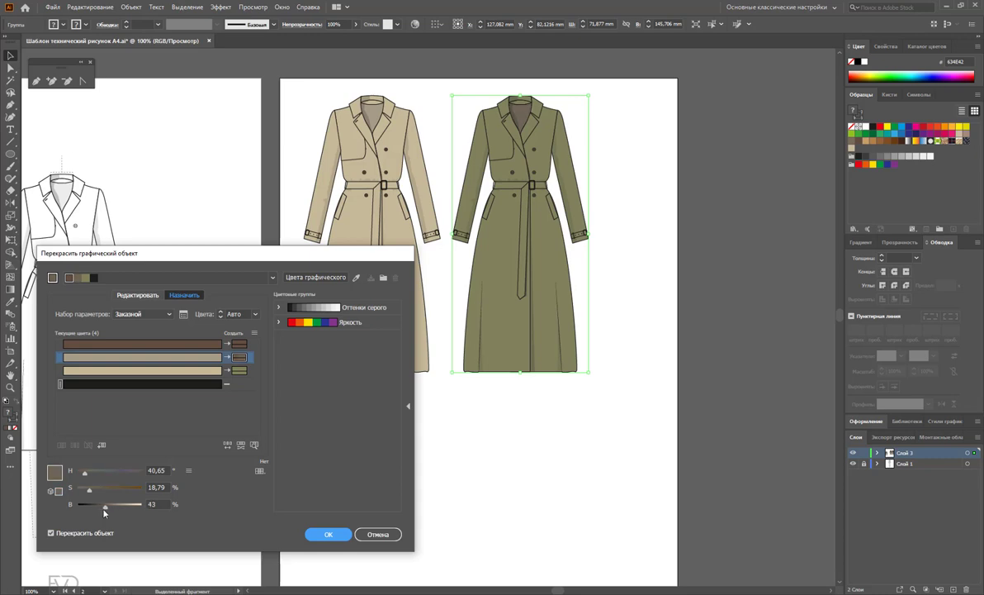
pyautogui.click(326, 534)
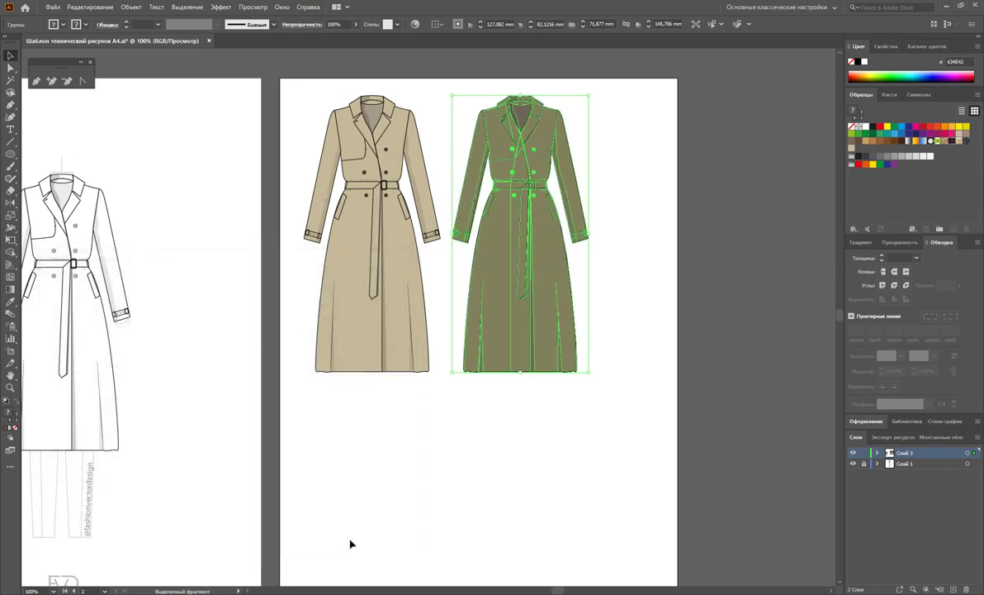
pyautogui.click(462, 501)
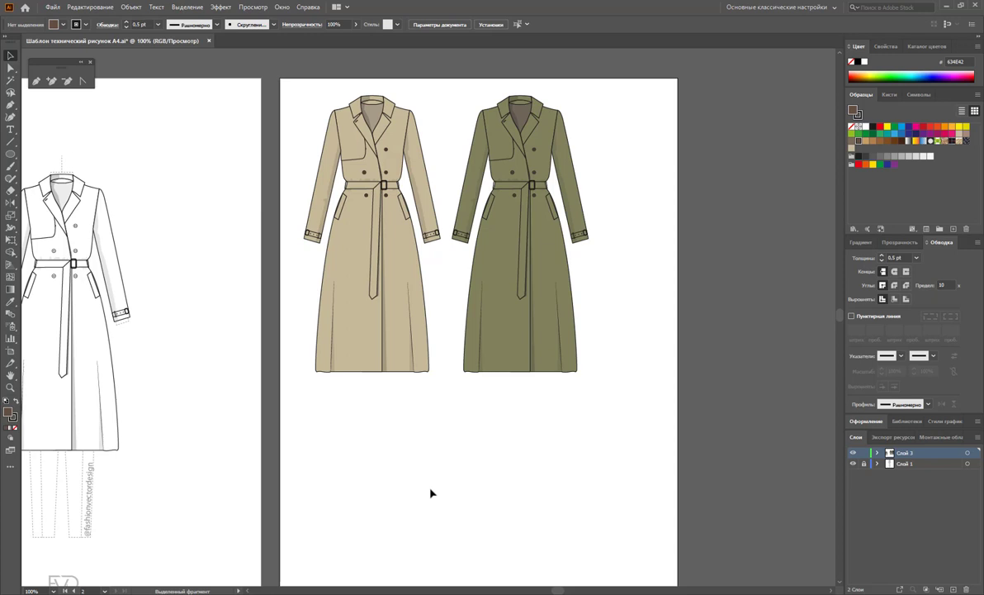
# Step: Reshape the coat artboard into a landscape: bottom edge up to the hems, right edge widened
pyautogui.scroll(-2, 488, 462)
pyautogui.scroll(-2, 495, 436)
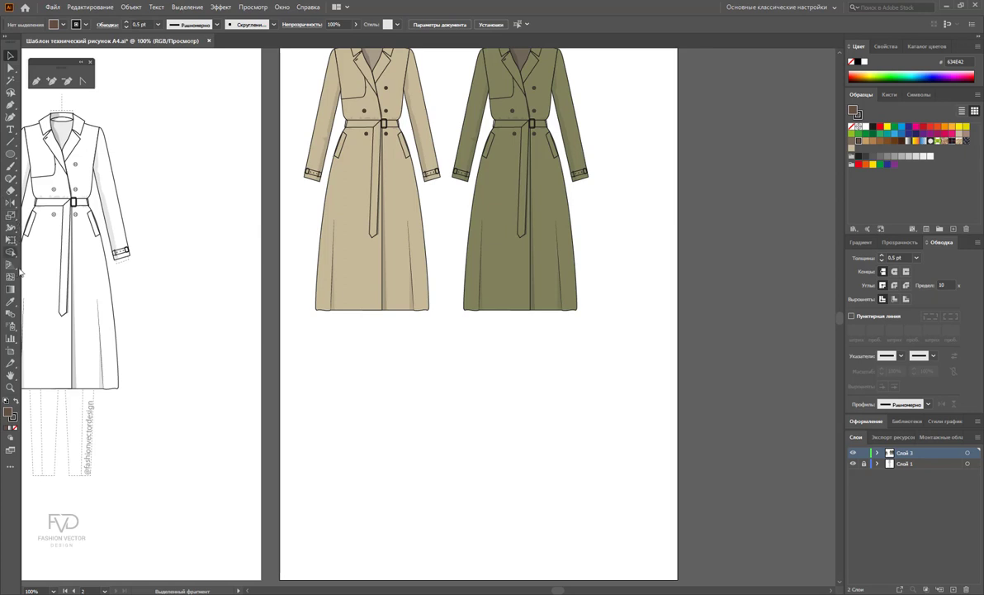
pyautogui.click(11, 350)
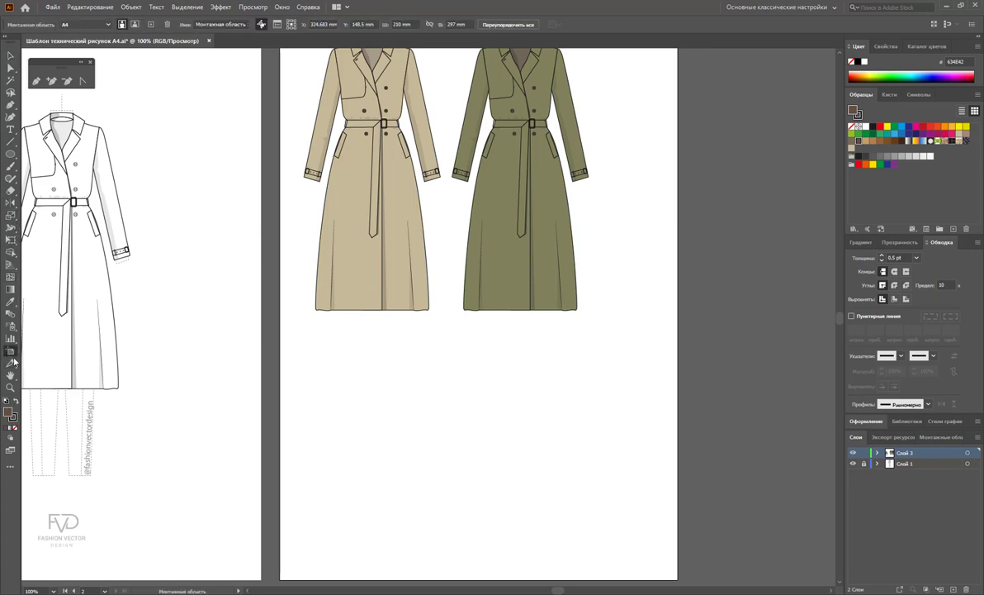
pyautogui.moveTo(481, 580); pyautogui.dragTo(494, 344)
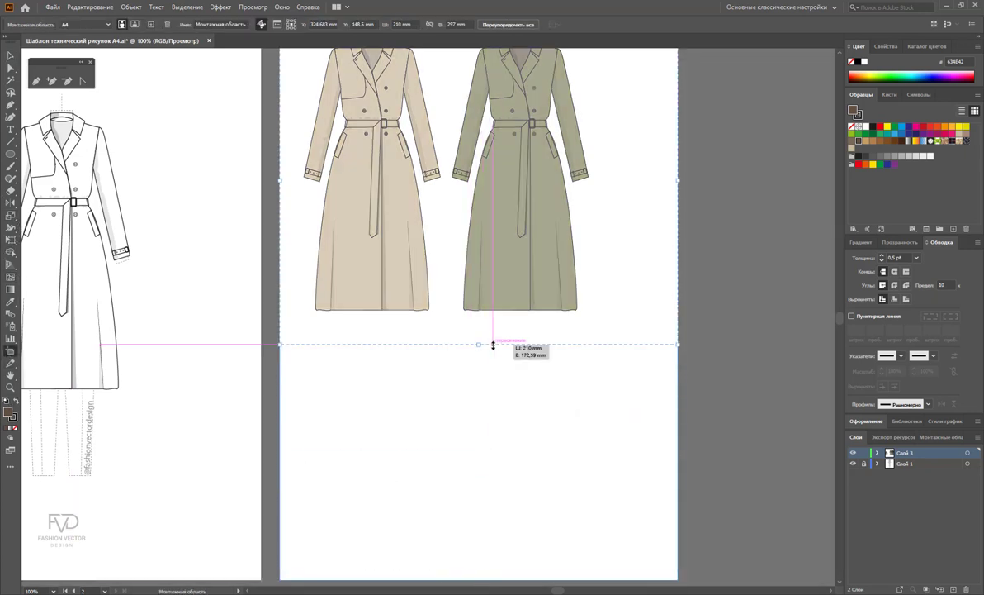
pyautogui.scroll(3, 593, 396)
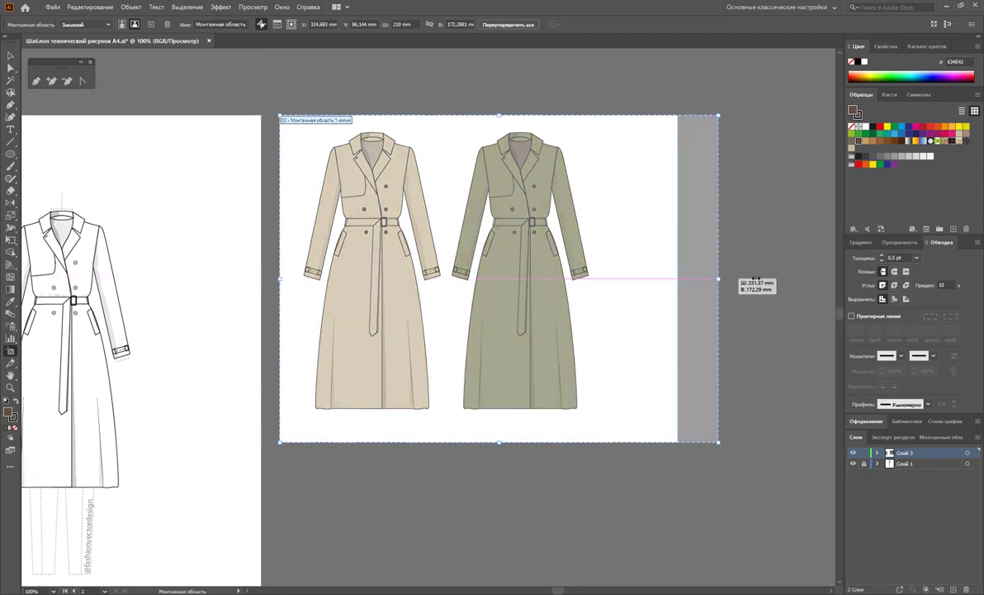
pyautogui.moveTo(677, 279); pyautogui.dragTo(791, 279)
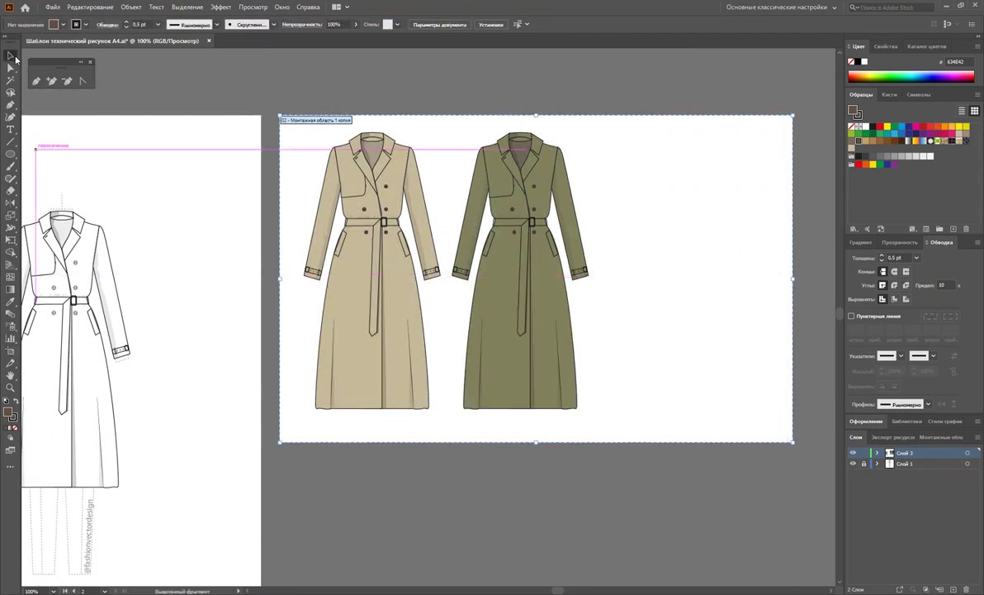
# Step: Alt-drag a third copy of the olive coat to the right and narrow the artboard to fit three coats
pyautogui.click(10, 55)
pyautogui.moveTo(535, 292); pyautogui.dragTo(678, 294)
pyautogui.click(762, 279)
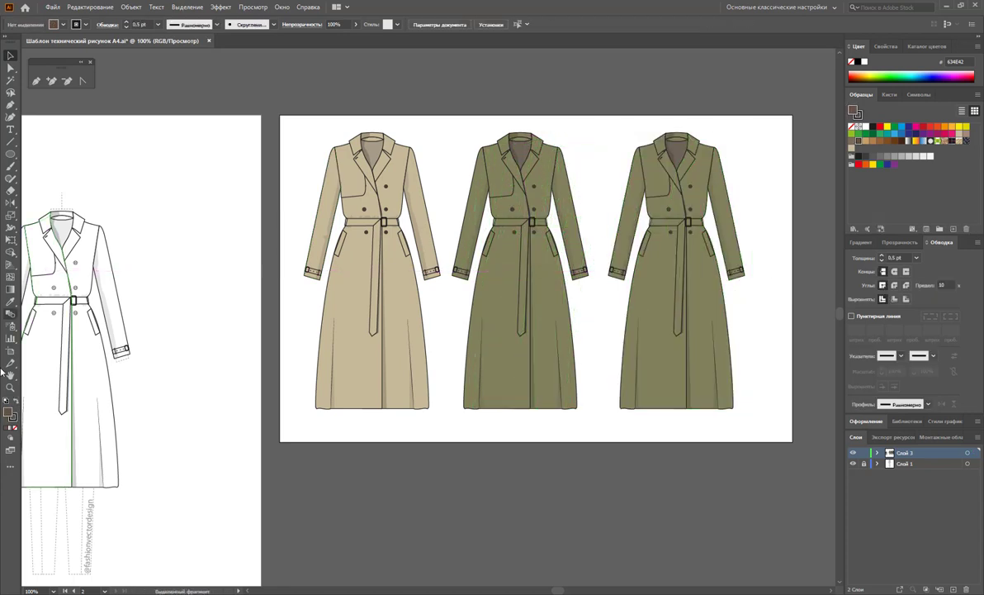
pyautogui.click(11, 351)
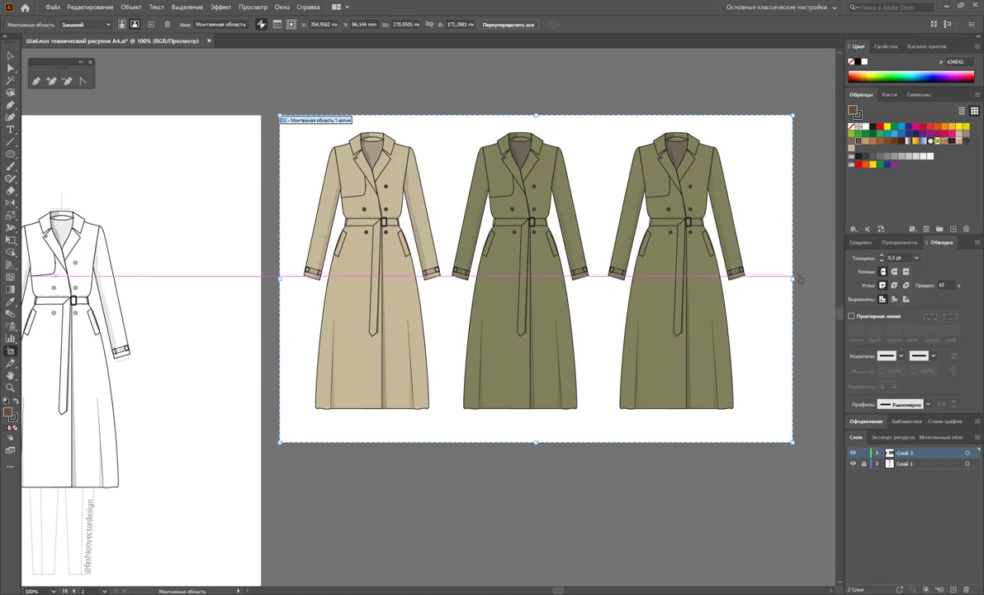
pyautogui.moveTo(793, 279); pyautogui.dragTo(776, 279)
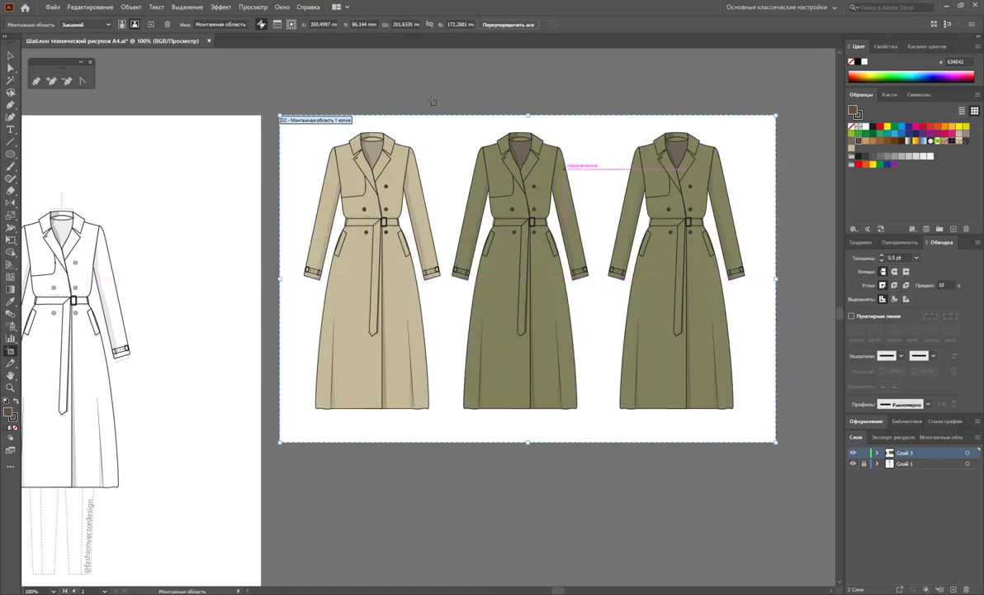
pyautogui.click(8, 56)
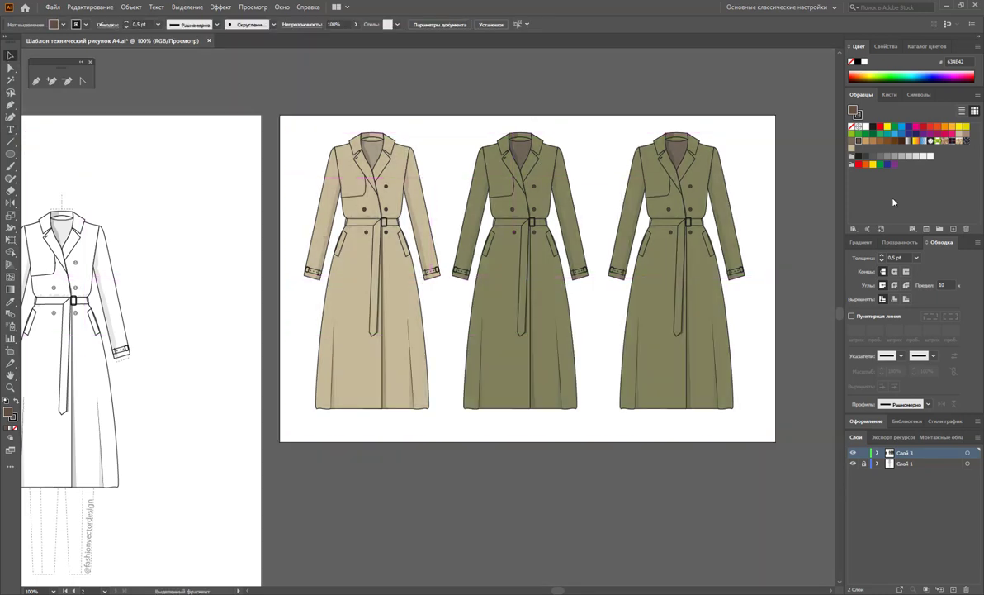
# Step: Isolate the third coat and test Magic Wand selections on its olive parts and seam lines
pyautogui.doubleClick(685, 218)
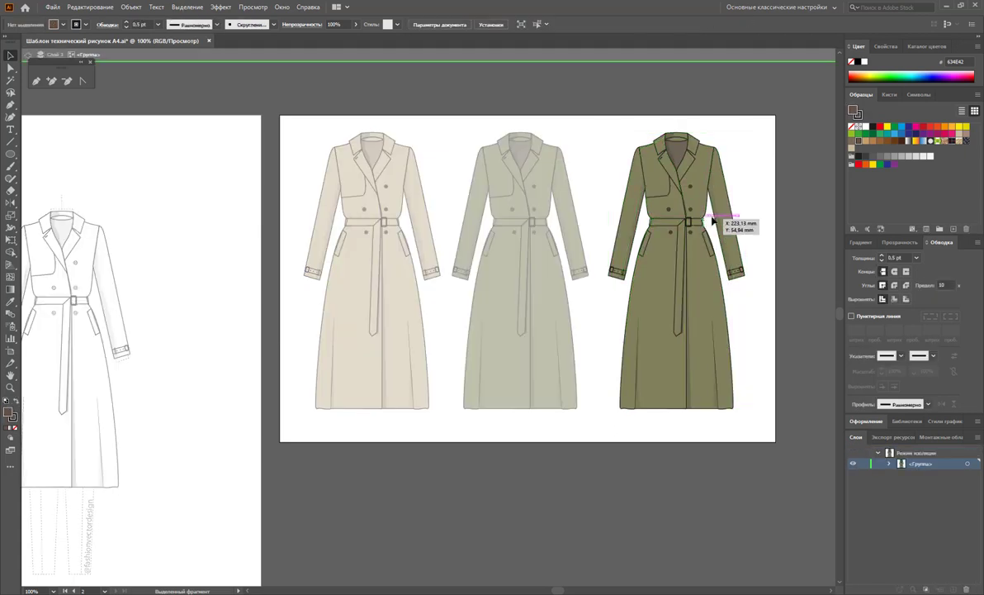
pyautogui.click(11, 79)
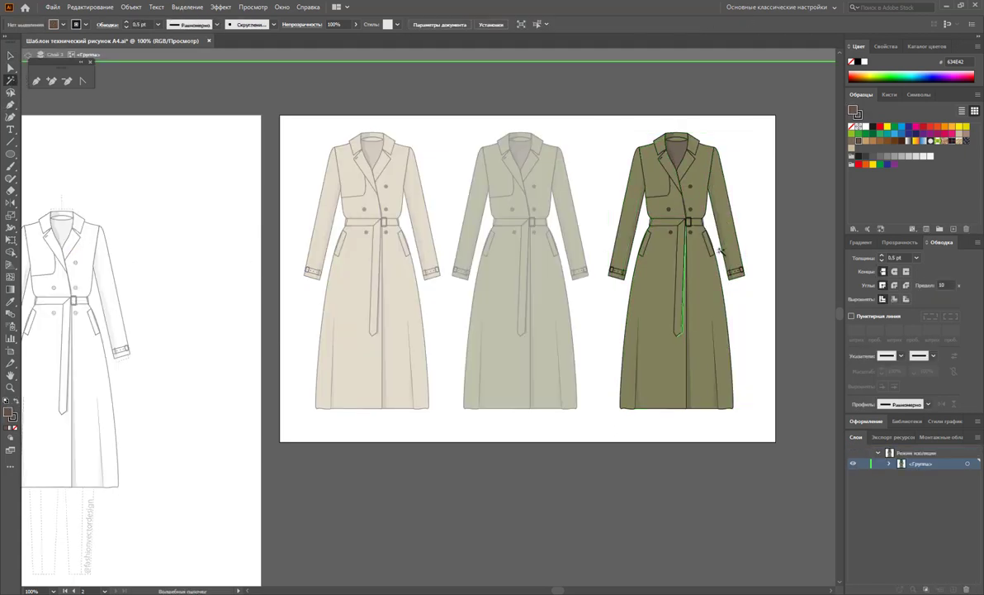
pyautogui.click(733, 253)
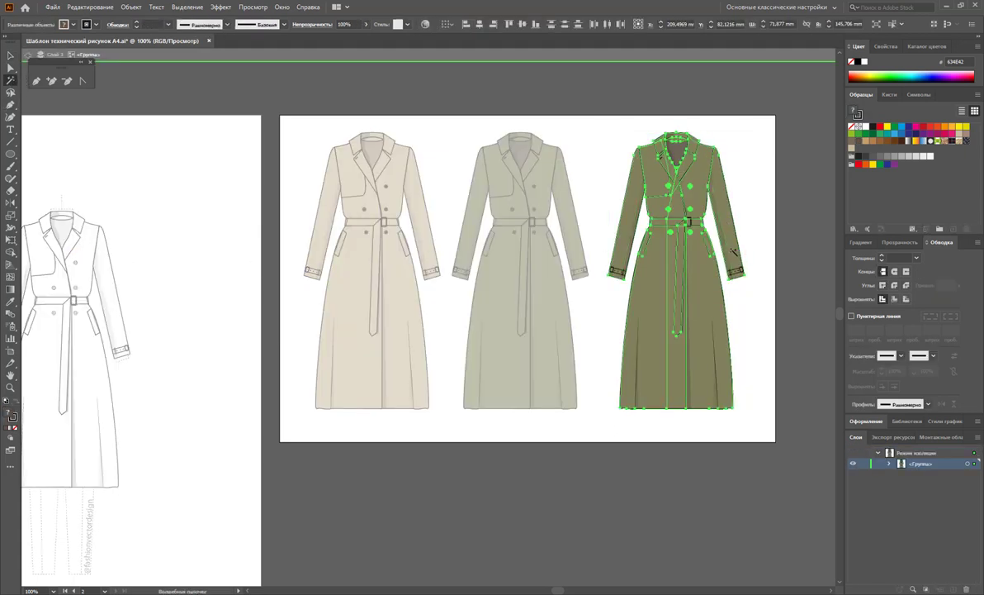
pyautogui.click(691, 378)
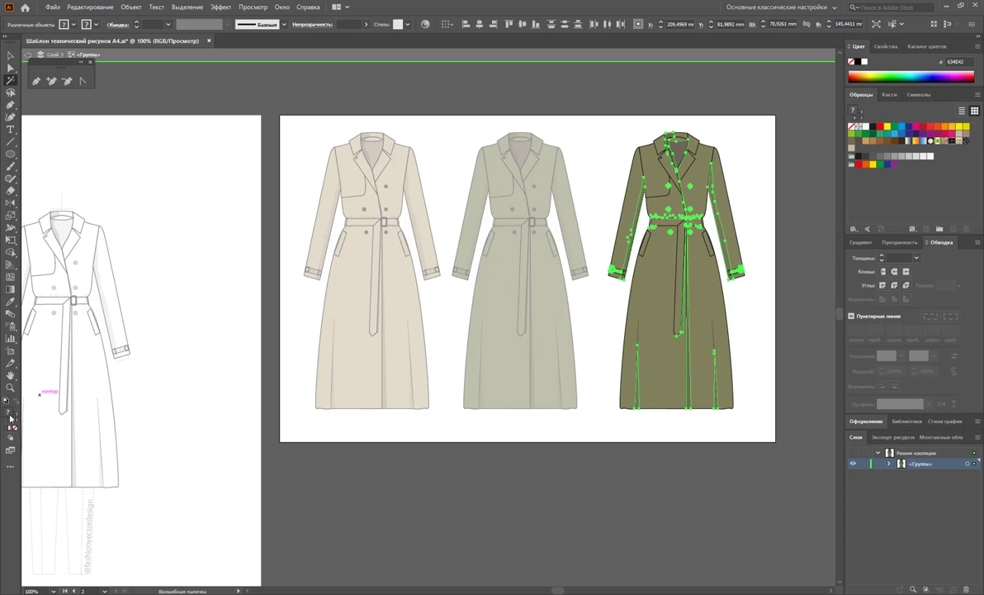
pyautogui.click(765, 344)
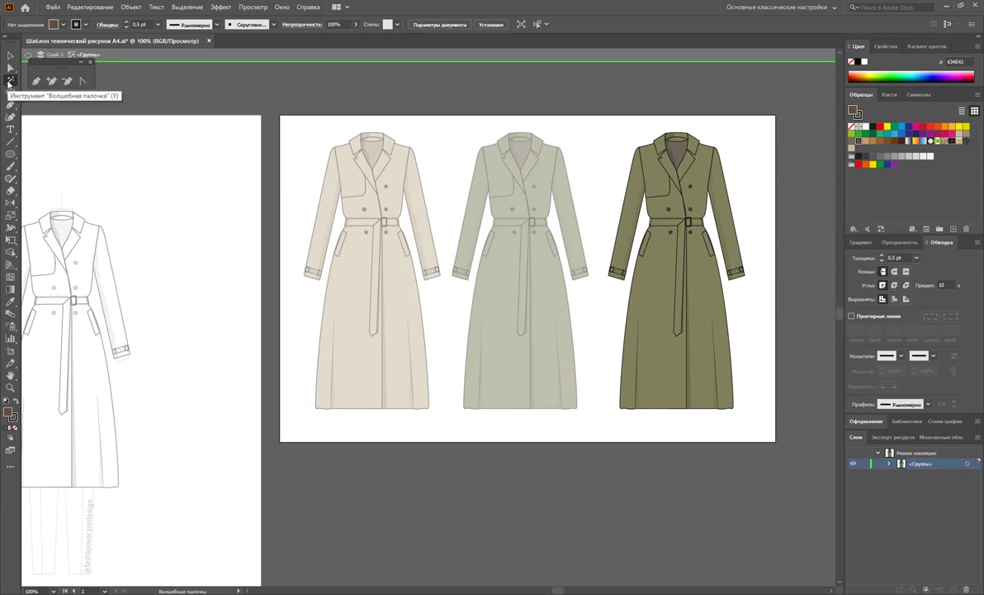
# Step: Set Magic Wand tolerance to 4 and fill the coat's main body with near-black 1D1D1B
pyautogui.doubleClick(10, 80)
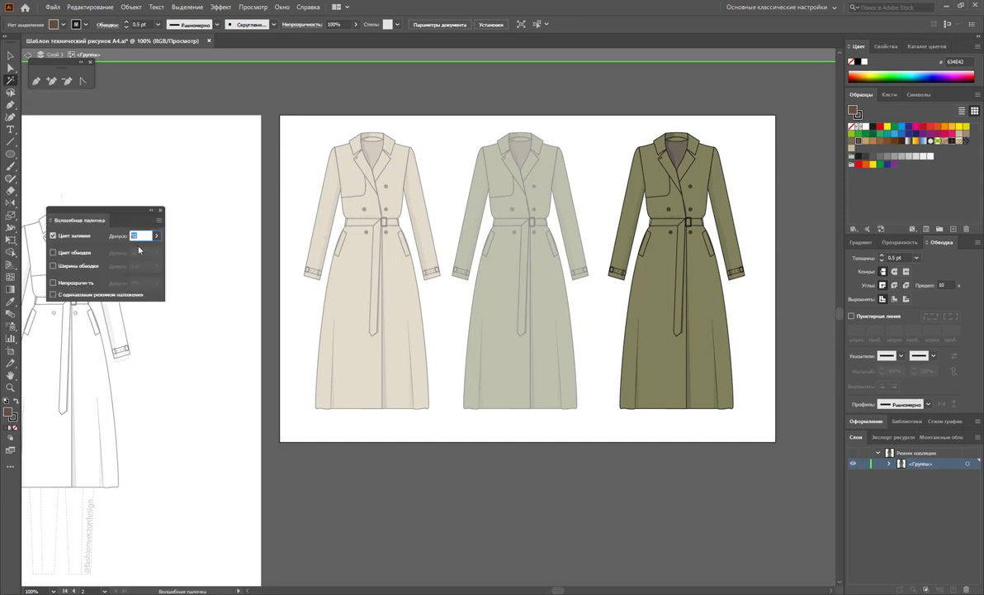
pyautogui.write('4')
pyautogui.click(627, 254)
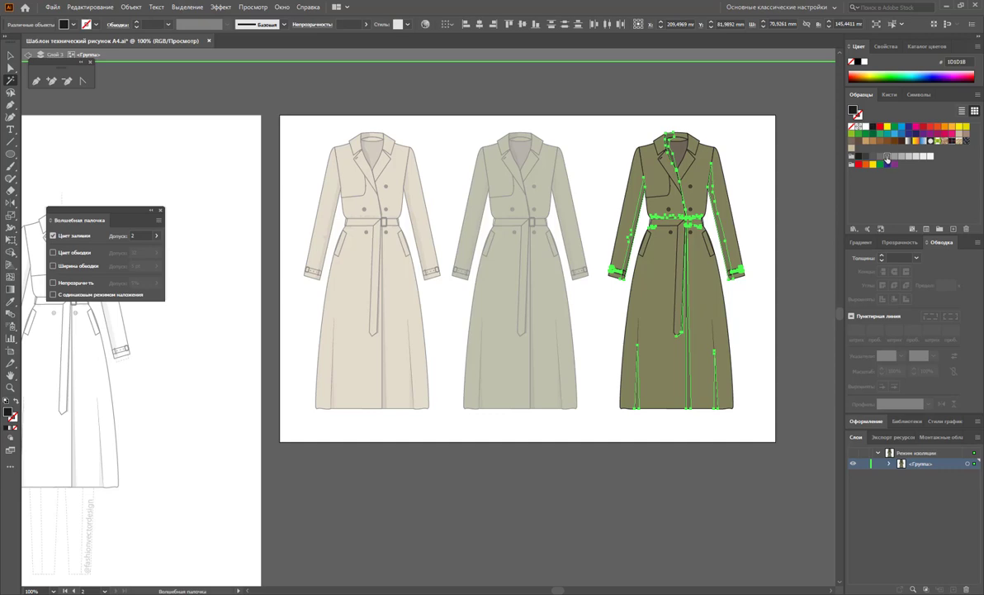
pyautogui.click(665, 275)
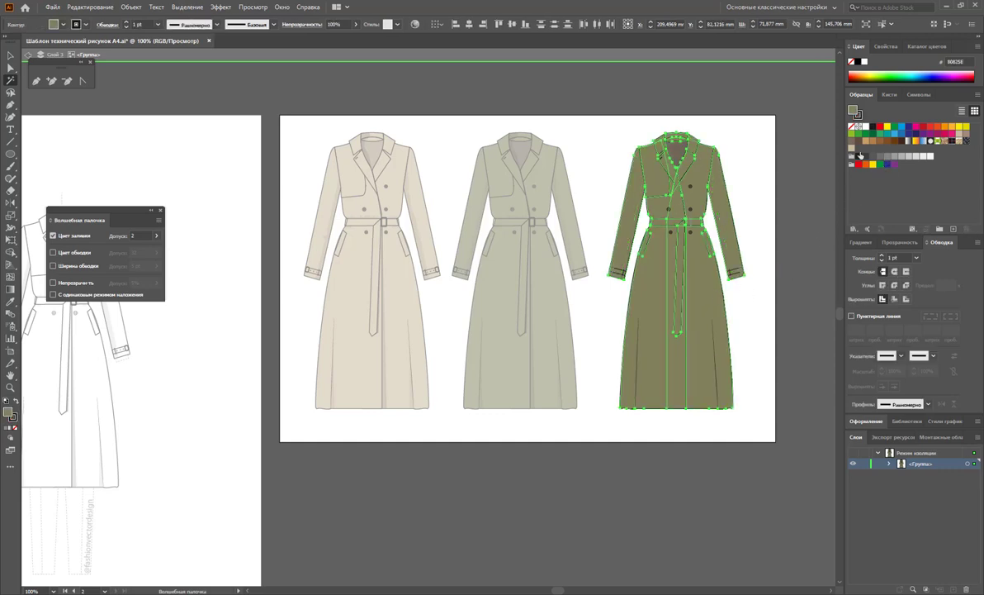
pyautogui.click(864, 130)
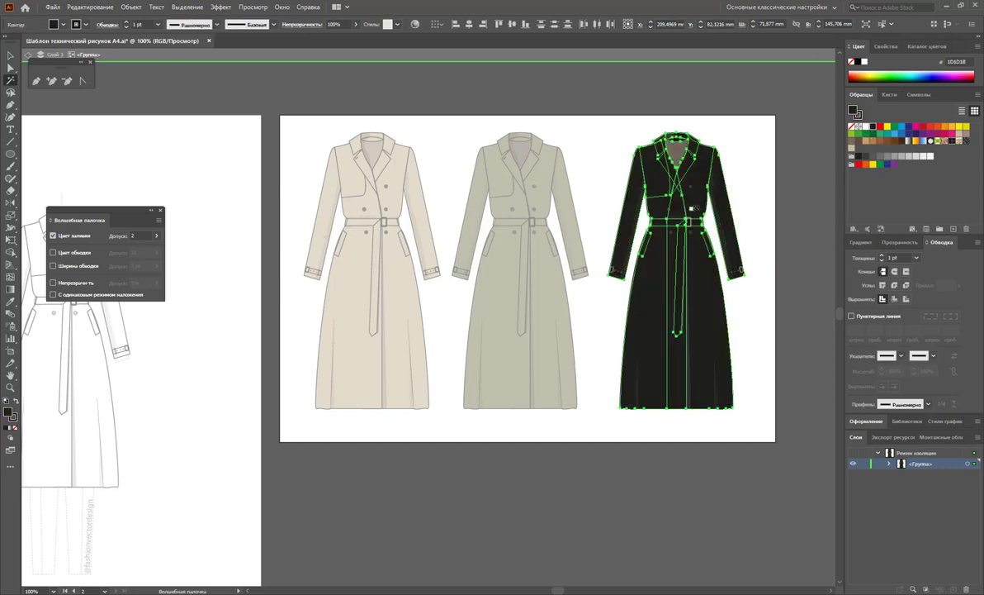
# Step: Give the whole black coat light grey 868686 outlines and check the line paths
pyautogui.click(678, 145)
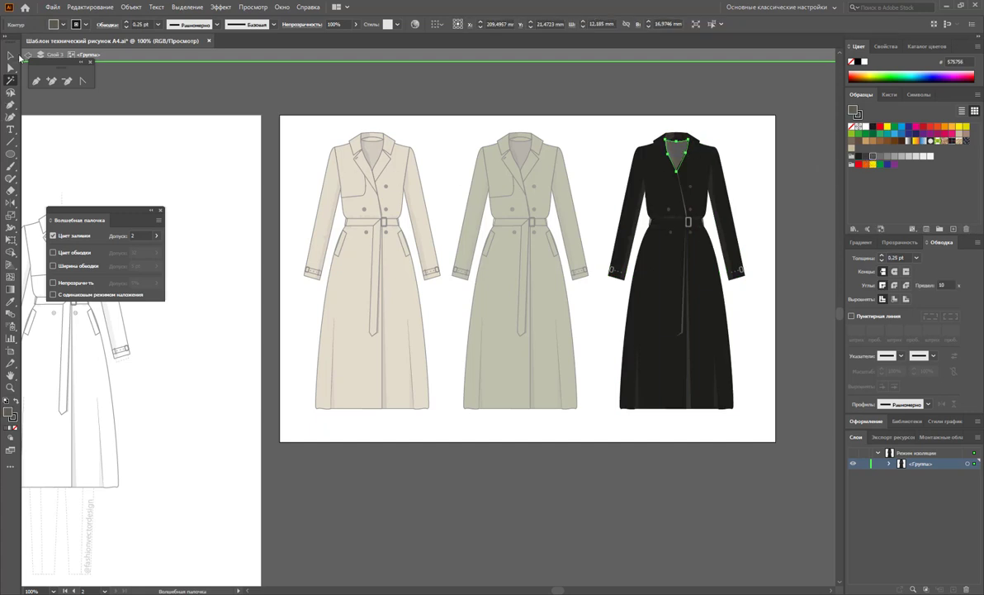
pyautogui.click(11, 55)
pyautogui.click(752, 149)
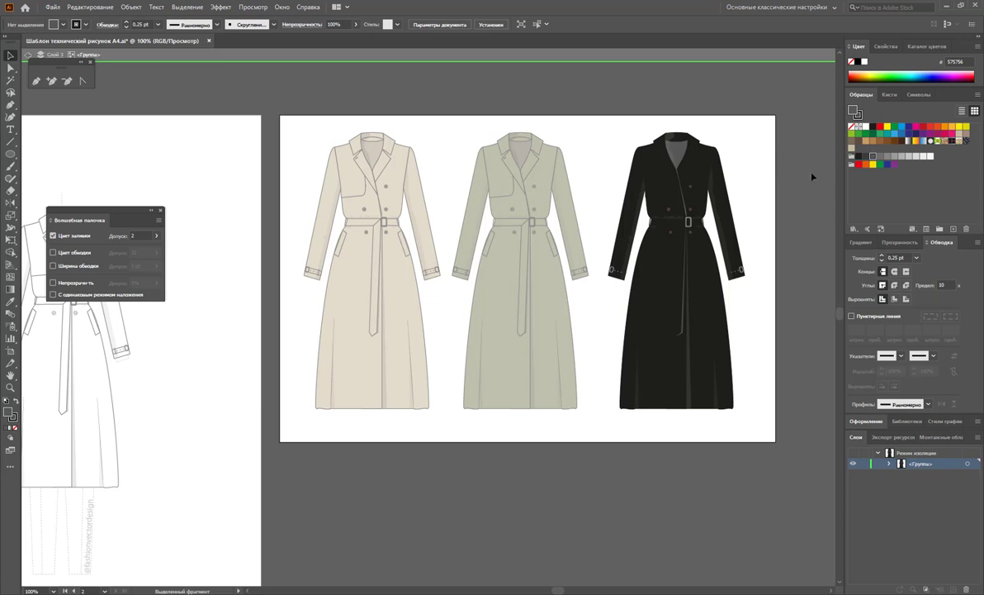
pyautogui.moveTo(763, 115); pyautogui.dragTo(602, 424)
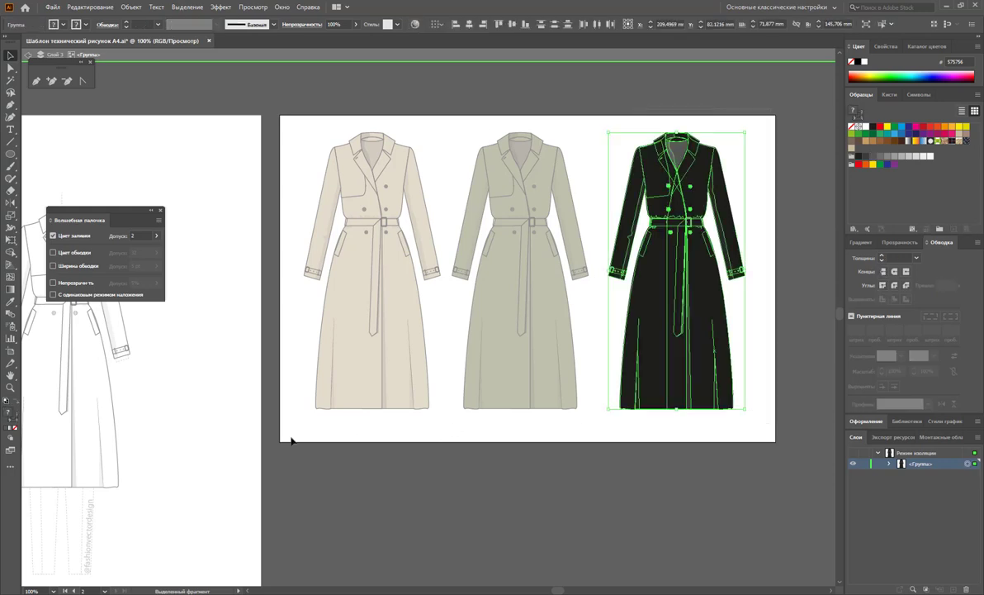
pyautogui.click(15, 424)
pyautogui.click(887, 156)
pyautogui.click(776, 195)
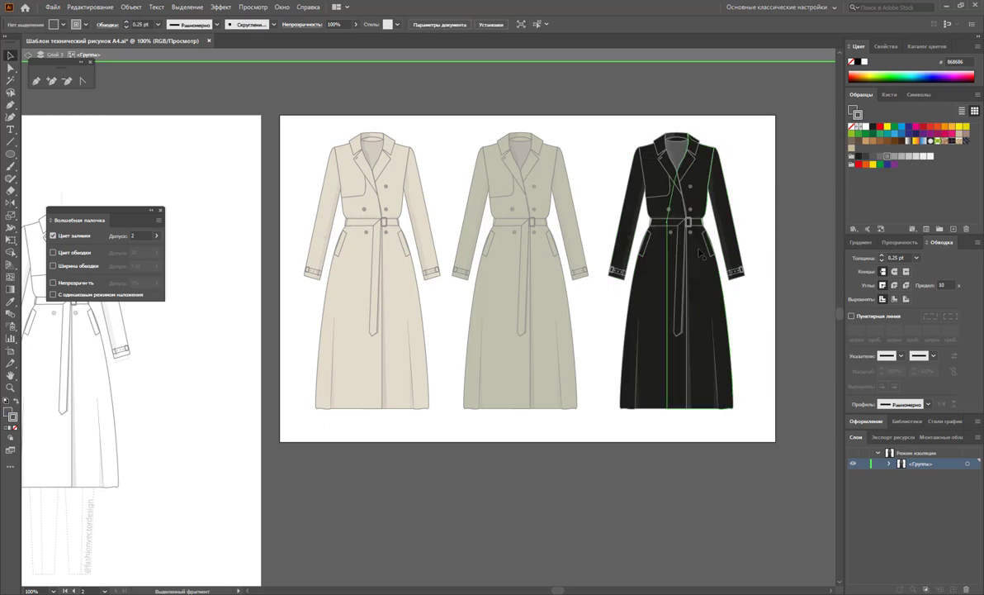
pyautogui.click(693, 347)
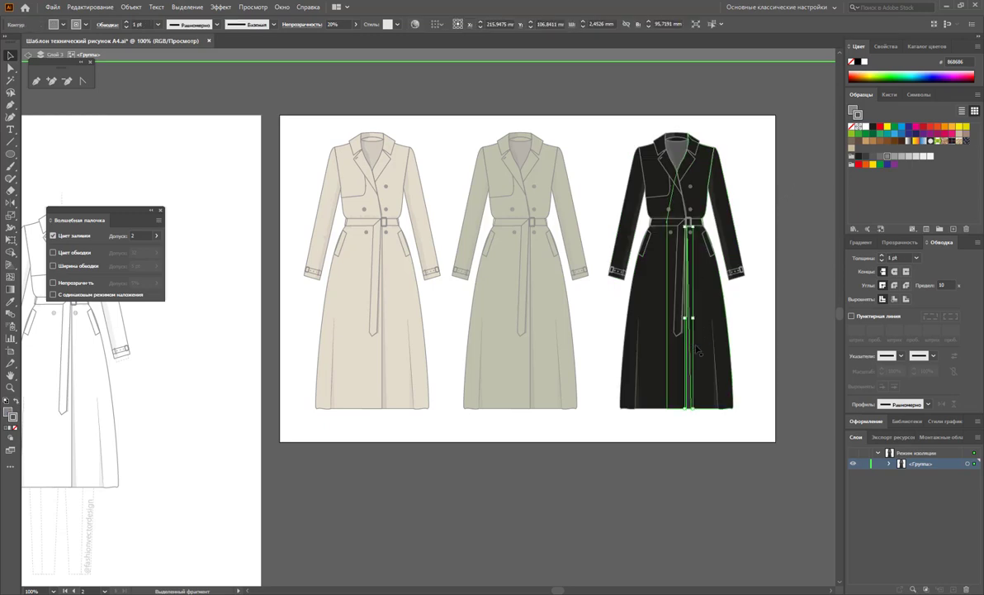
pyautogui.click(755, 305)
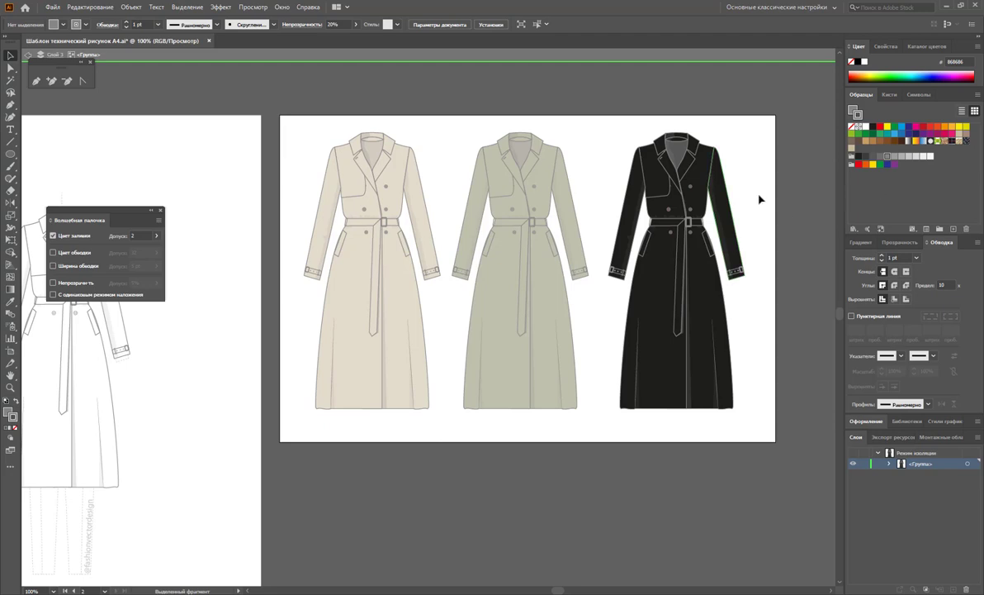
# Step: Exit isolation mode, close the Magic Wand panel, and zoom to show the template and three coats
pyautogui.doubleClick(778, 186)
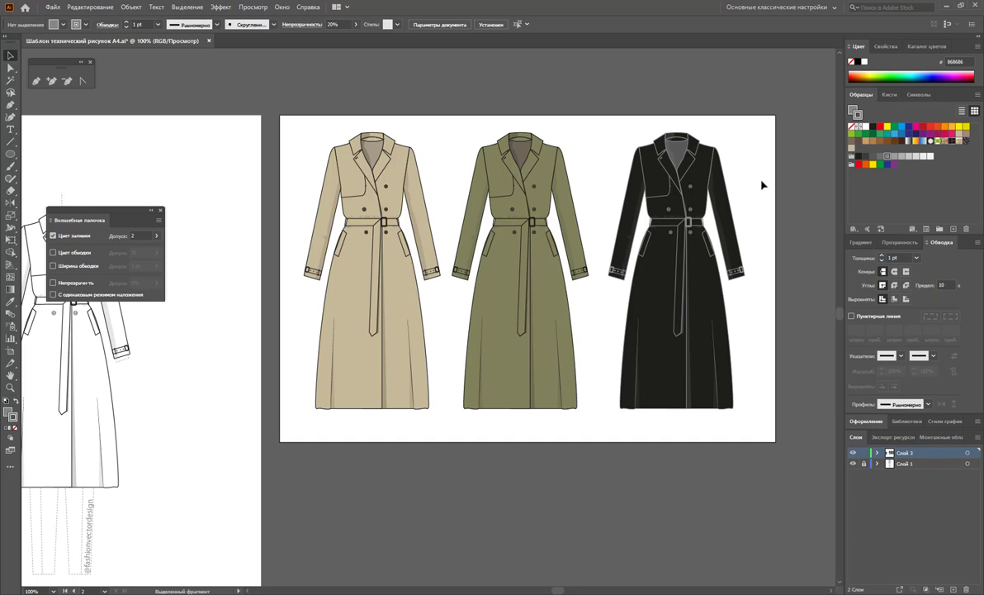
pyautogui.click(160, 210)
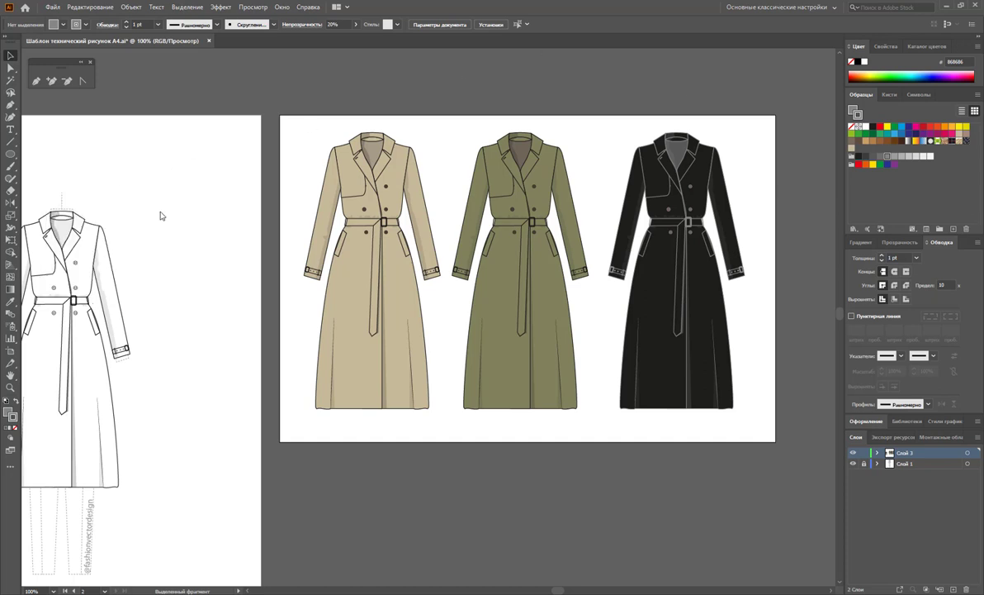
pyautogui.keyDown('alt'); pyautogui.click(353, 233); pyautogui.keyUp('alt')
pyautogui.scroll(-3, 341, 275)
pyautogui.scroll(-2, 352, 219)
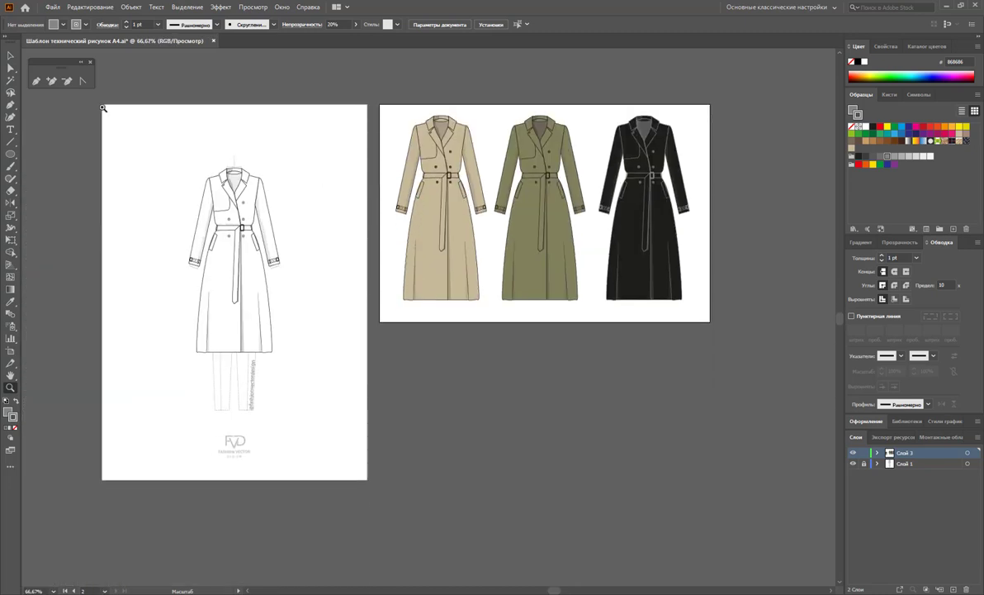
pyautogui.moveTo(93, 103)
pyautogui.mouseDown()
pyautogui.moveTo(728, 498)
pyautogui.moveTo(715, 483)
pyautogui.mouseUp()
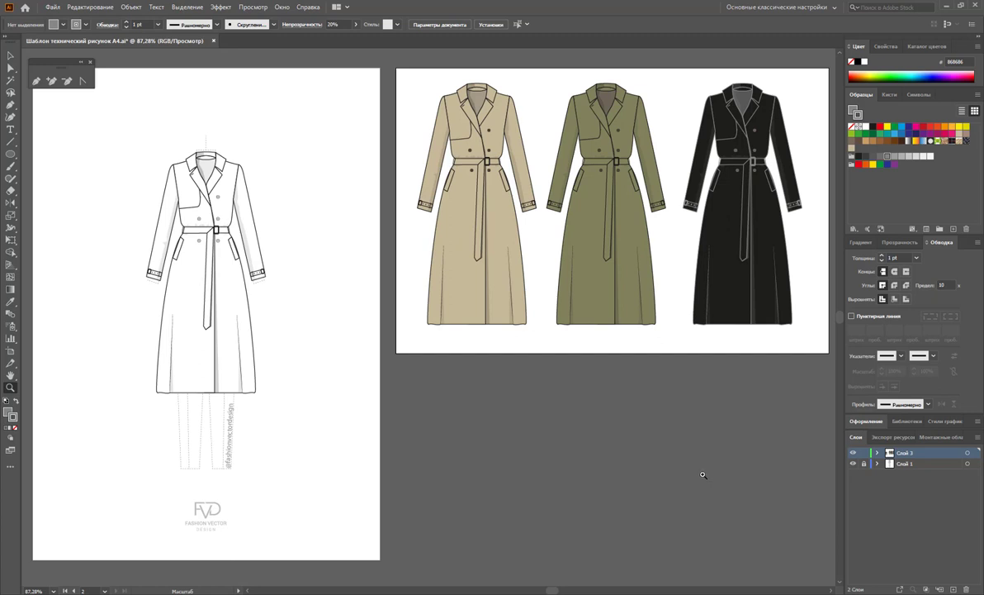